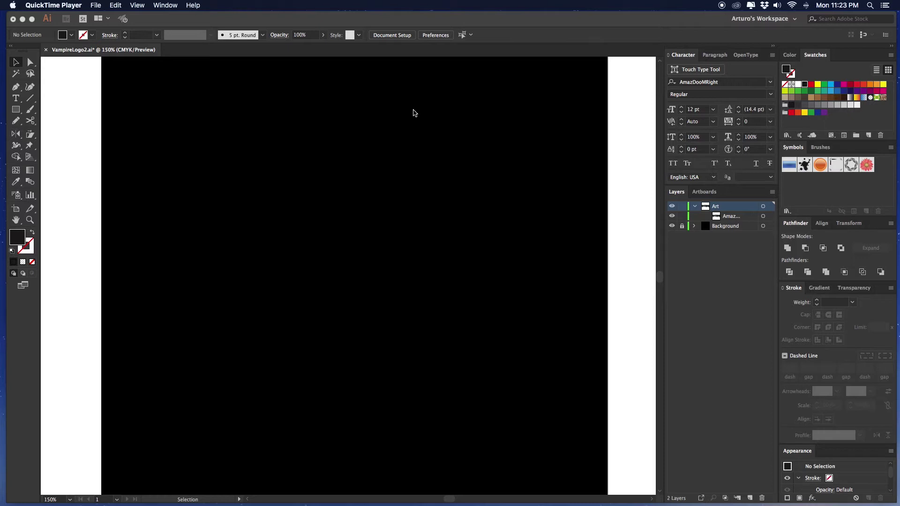
Duplicate the AMAZDOOM text directly above the original, outside the black artboard.
{"action": "left_click", "coordinate": [398, 113]}
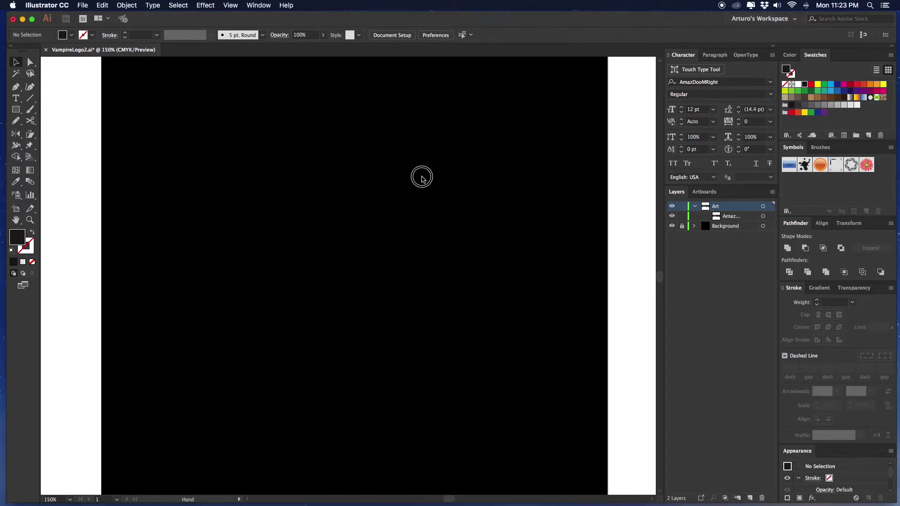
{"action": "scroll", "coordinate": [398, 147], "scroll_direction": "up", "scroll_amount": 10}
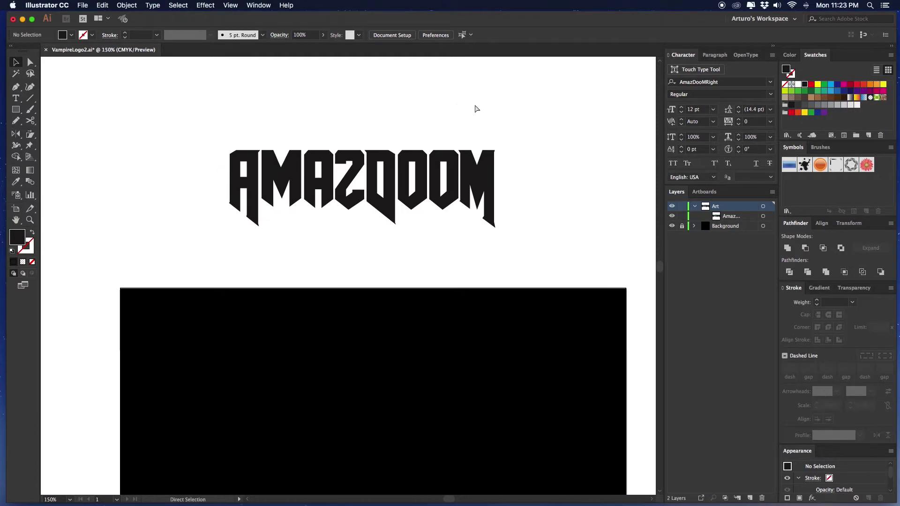
{"action": "left_click", "coordinate": [474, 102], "text": "super"}
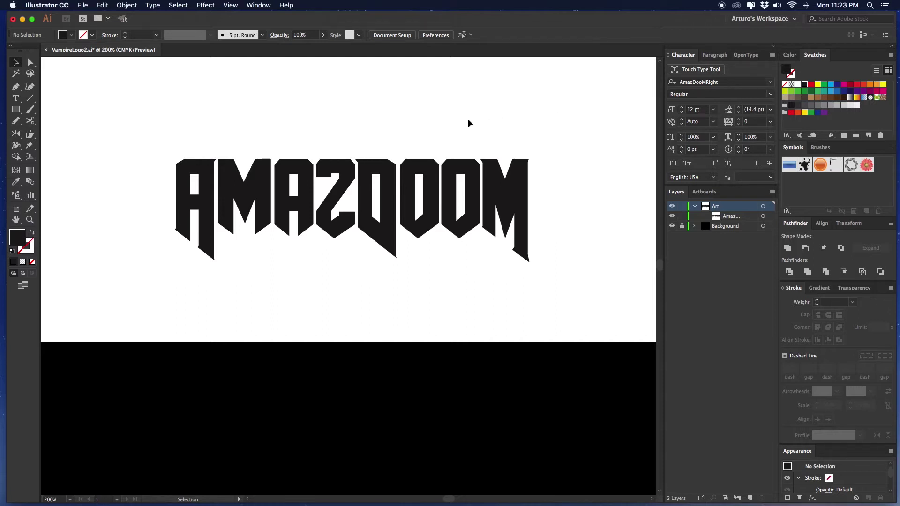
{"action": "left_click_drag", "start_coordinate": [465, 117], "coordinate": [381, 218]}
{"action": "left_click", "coordinate": [555, 113]}
{"action": "left_click_drag", "start_coordinate": [461, 207], "coordinate": [457, 227]}
{"action": "left_click_drag", "start_coordinate": [398, 184], "coordinate": [393, 130]}
Set the font of the upper AMAZDOOM copy to AmazDooMLeft.
{"action": "left_click", "coordinate": [721, 81]}
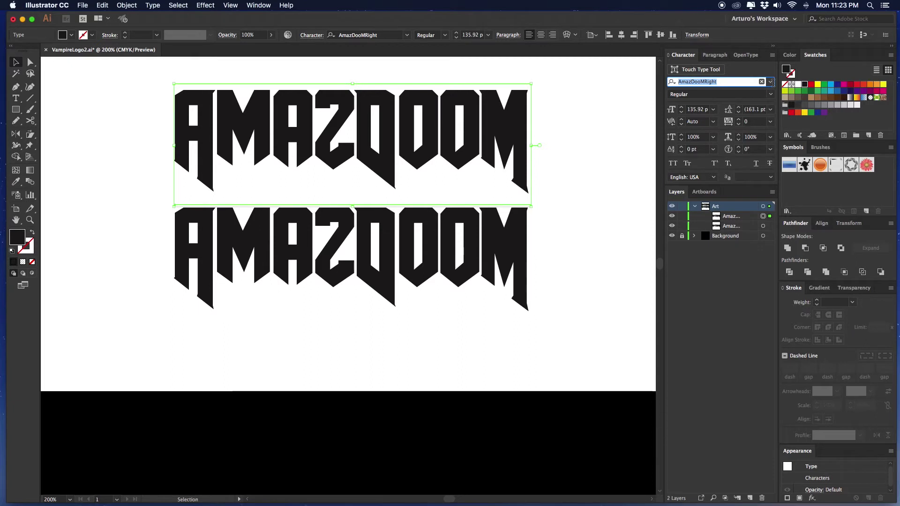
{"action": "right_click", "coordinate": [573, 106]}
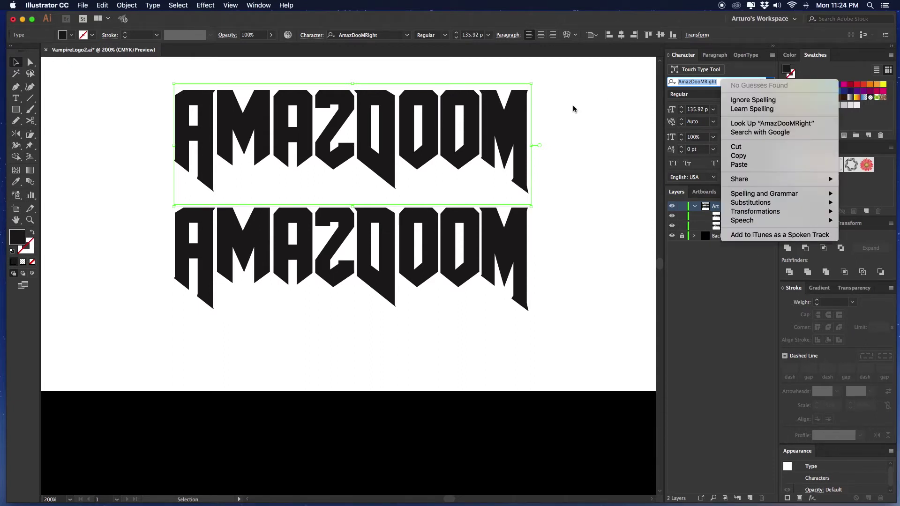
{"action": "key", "text": "Escape"}
{"action": "left_click", "coordinate": [771, 82]}
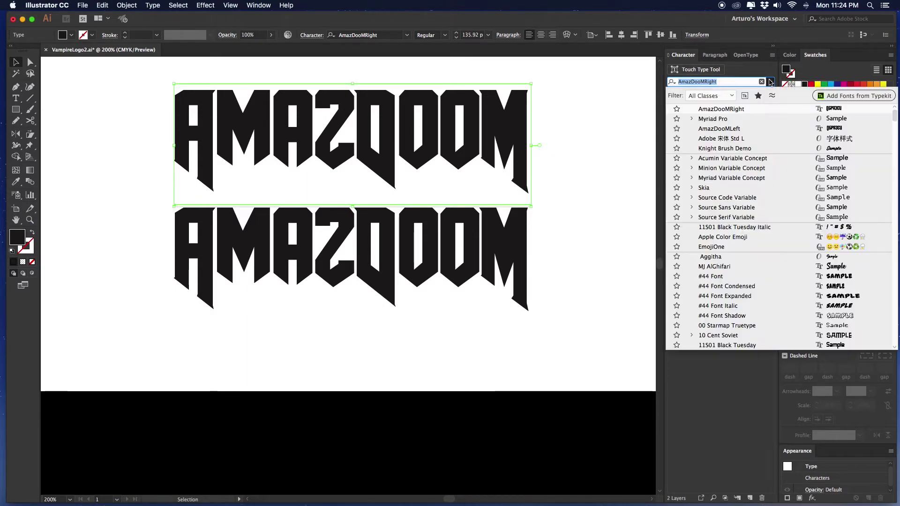
{"action": "key", "text": "Return"}
{"action": "left_click", "coordinate": [605, 139]}
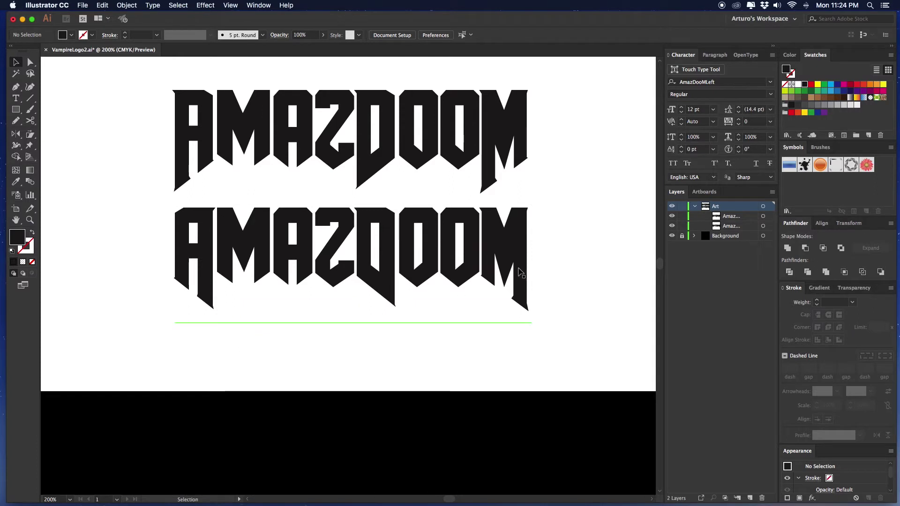
Delete the lower AMAZDOOM text and move the remaining AmazDooMLeft version down into its place.
{"action": "left_click", "coordinate": [501, 136]}
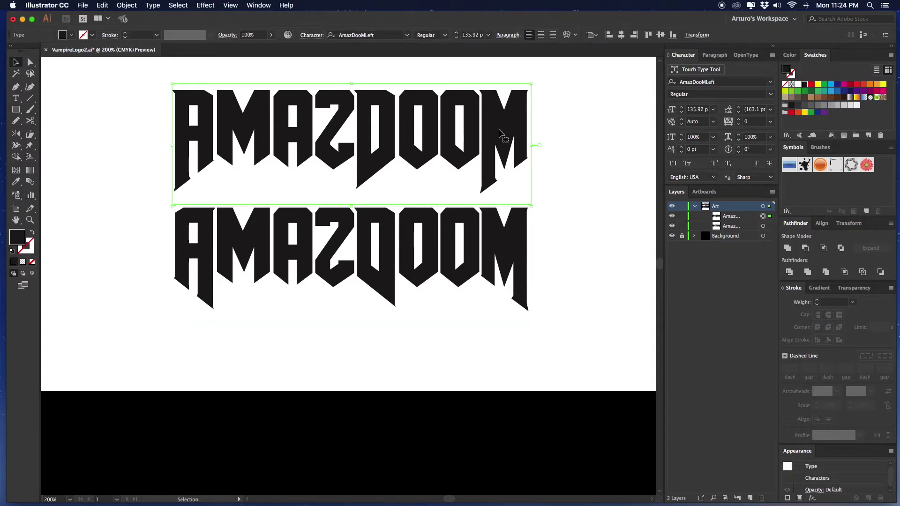
{"action": "left_click", "coordinate": [476, 221]}
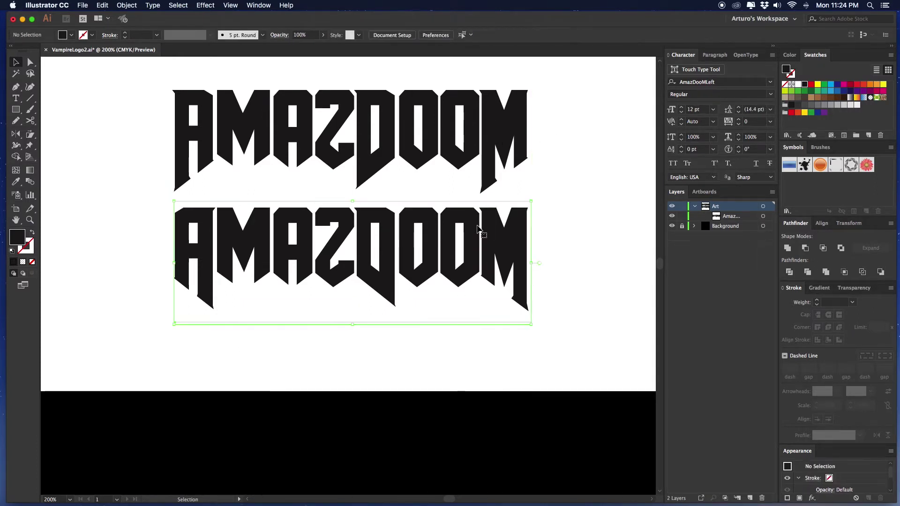
{"action": "key", "text": "Delete"}
{"action": "left_click_drag", "start_coordinate": [439, 208], "coordinate": [445, 213]}
{"action": "left_click_drag", "start_coordinate": [411, 136], "coordinate": [406, 243]}
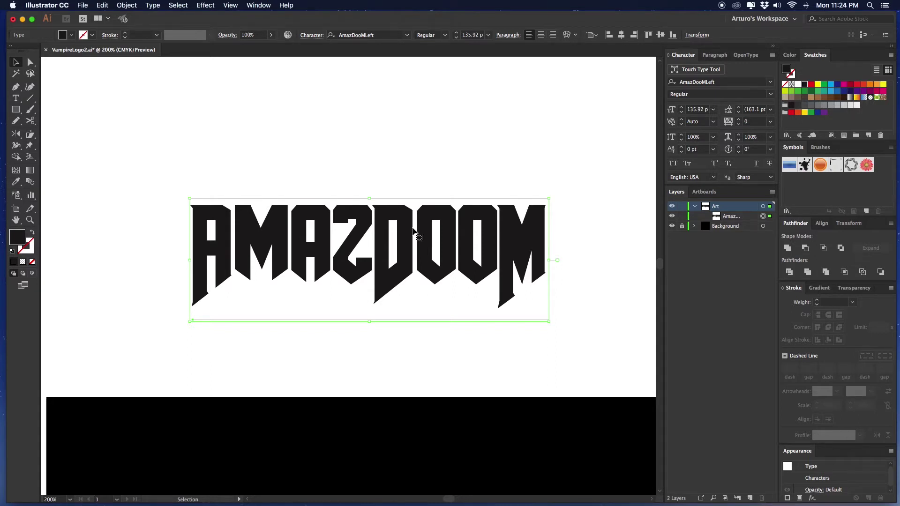
Replace the AMAZDOOM wording with "VampirE", capitalizing only the first and last letters.
{"action": "double_click", "coordinate": [423, 233]}
{"action": "double_click", "coordinate": [413, 227]}
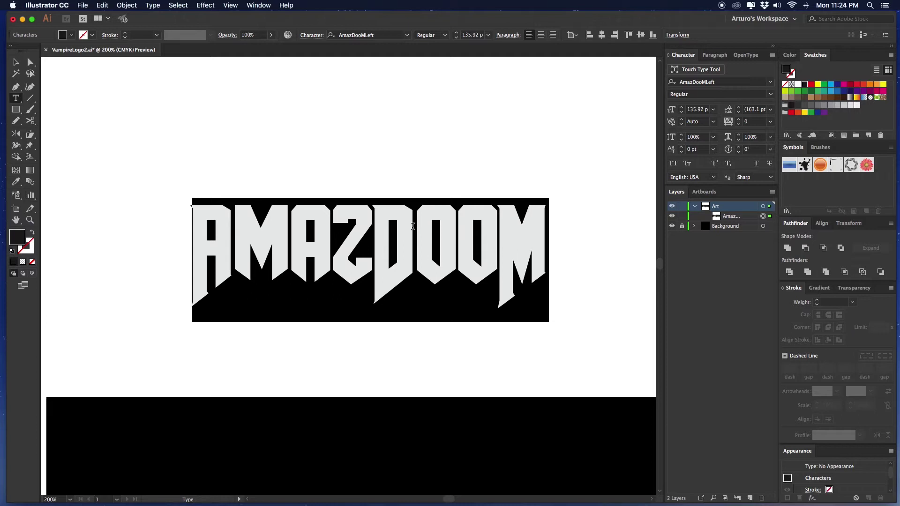
{"action": "type", "text": "V"}
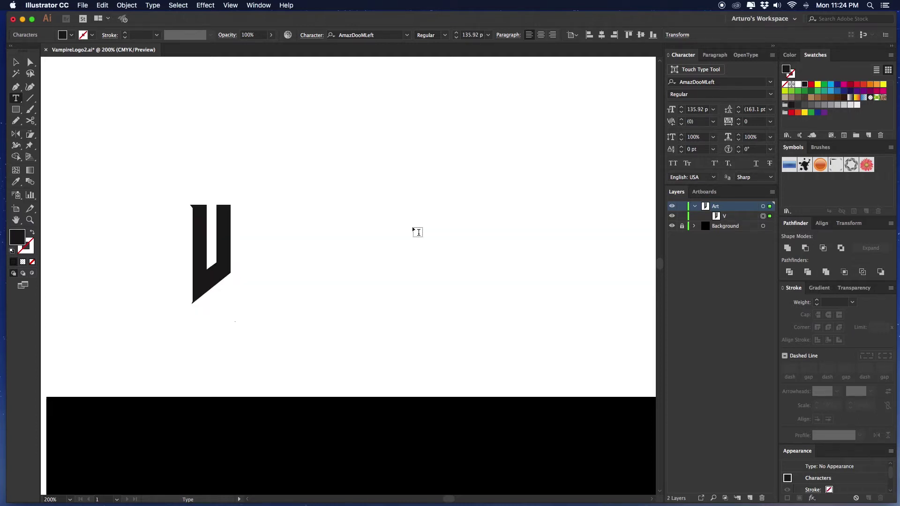
{"action": "type", "text": "AMPIR"}
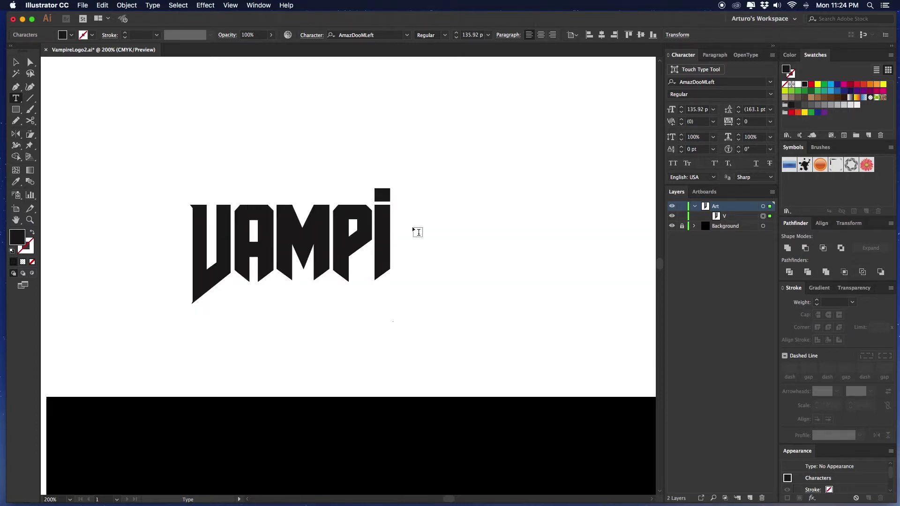
{"action": "type", "text": "E"}
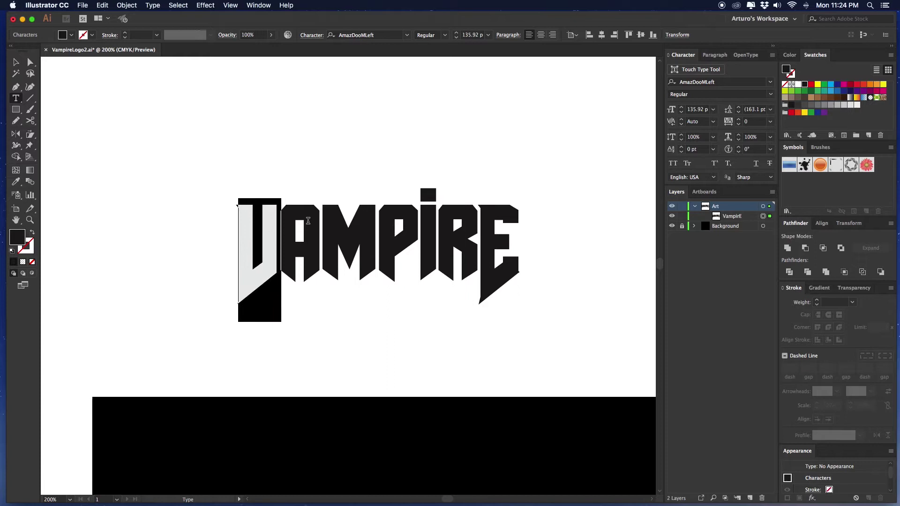
Change the font of only the initial V to AmazDooMRight.
{"action": "left_click", "coordinate": [276, 222]}
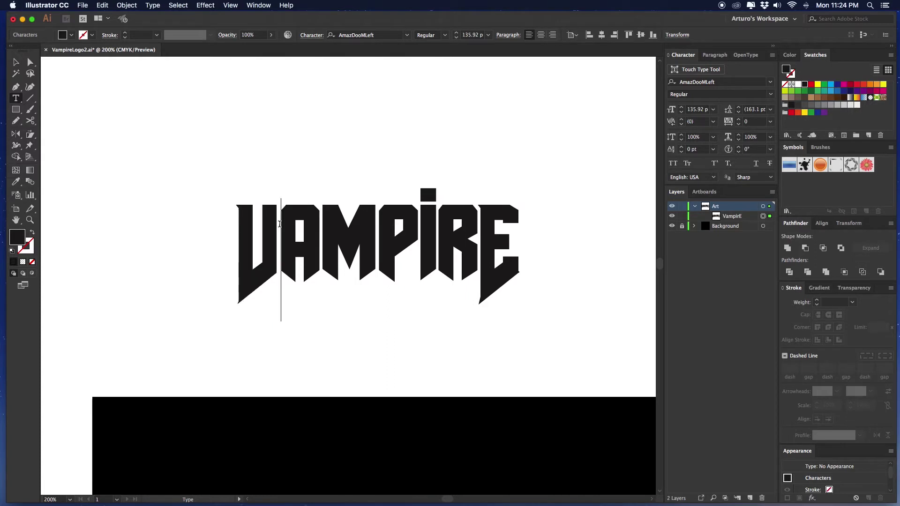
{"action": "left_click_drag", "start_coordinate": [276, 222], "coordinate": [240, 228]}
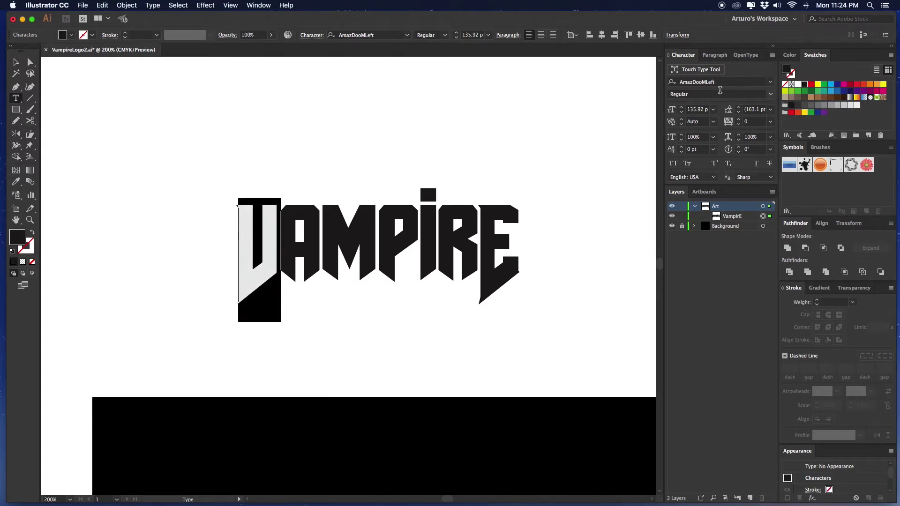
{"action": "left_click", "coordinate": [770, 82]}
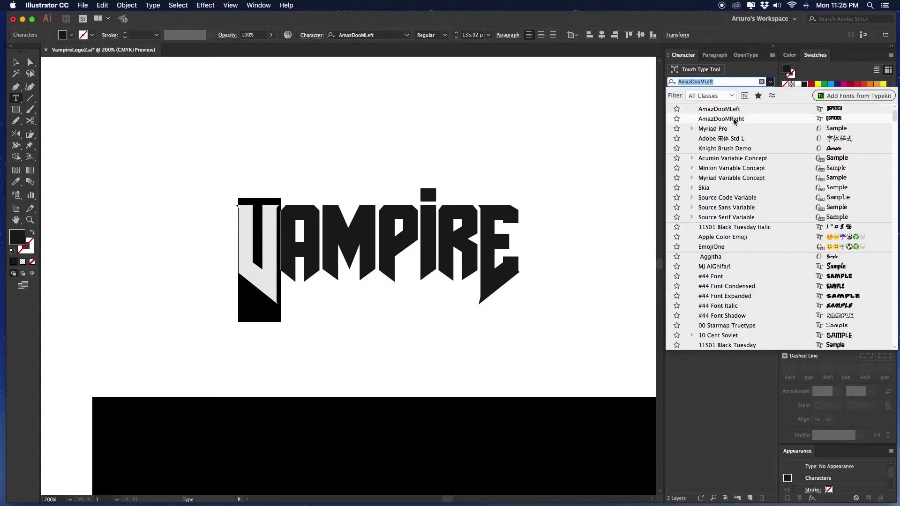
{"action": "left_click", "coordinate": [735, 120]}
{"action": "left_click", "coordinate": [16, 62]}
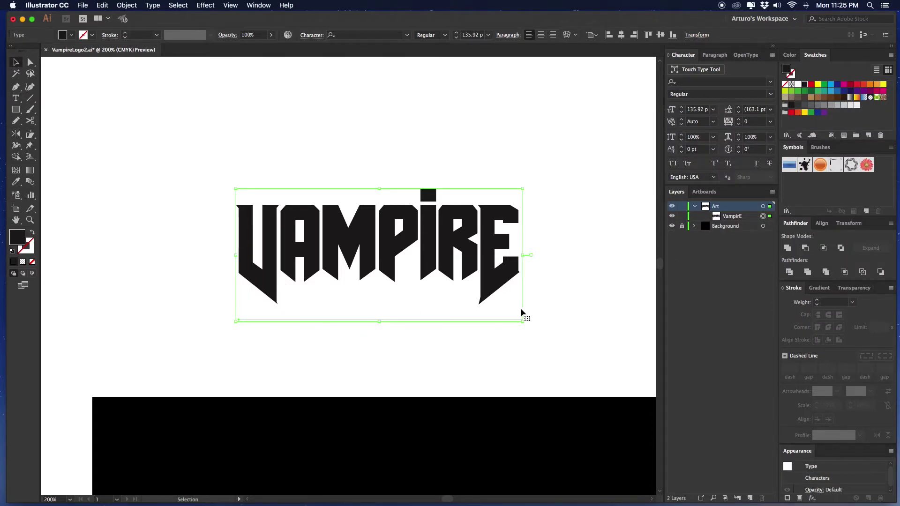
Convert the VampirE text to outlines and deselect it.
{"action": "right_click", "coordinate": [432, 239]}
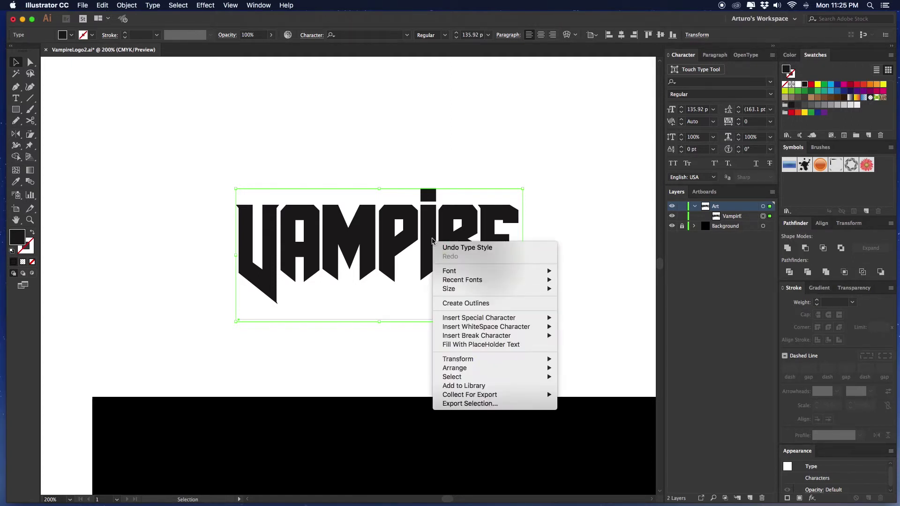
{"action": "left_click", "coordinate": [462, 304]}
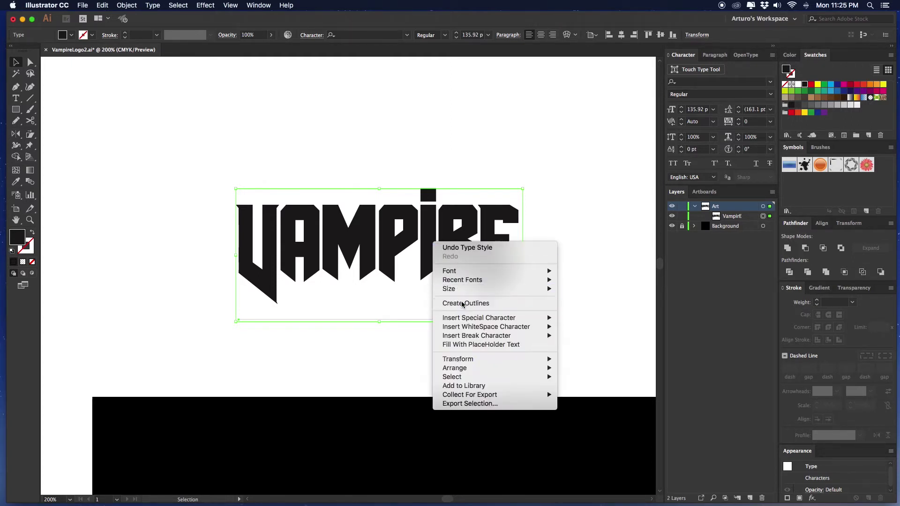
{"action": "left_click", "coordinate": [456, 170]}
Delete the square dot above the outlined letter i.
{"action": "key", "text": "a"}
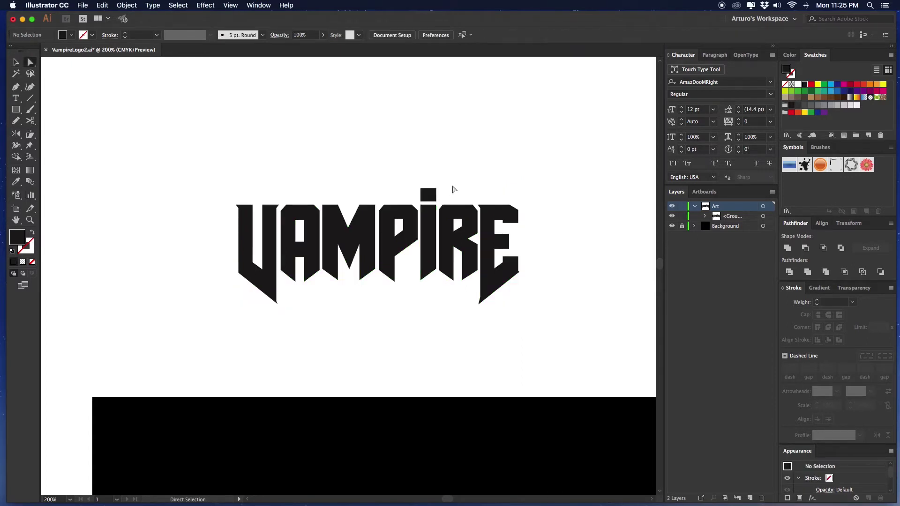
{"action": "left_click", "coordinate": [429, 211]}
{"action": "left_click", "coordinate": [485, 178]}
{"action": "scroll", "coordinate": [485, 179], "scroll_direction": "down", "scroll_amount": 1}
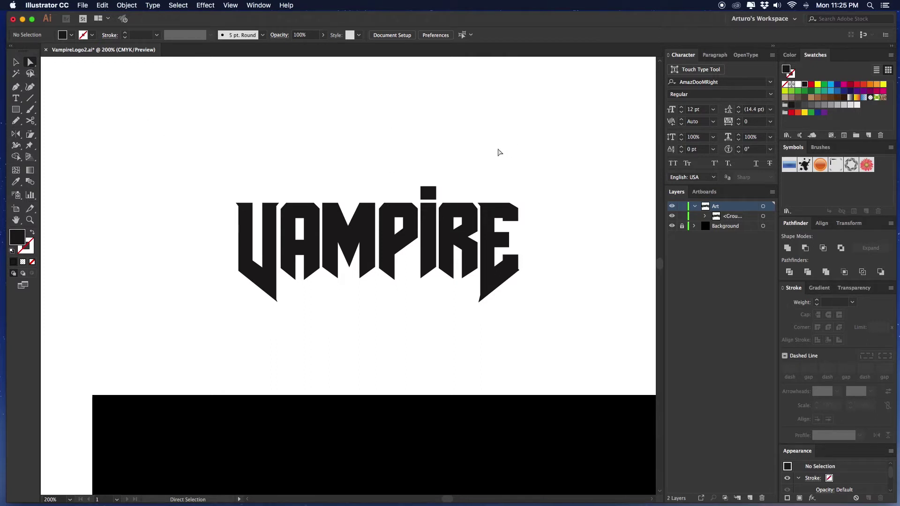
{"action": "left_click_drag", "start_coordinate": [483, 147], "coordinate": [402, 192]}
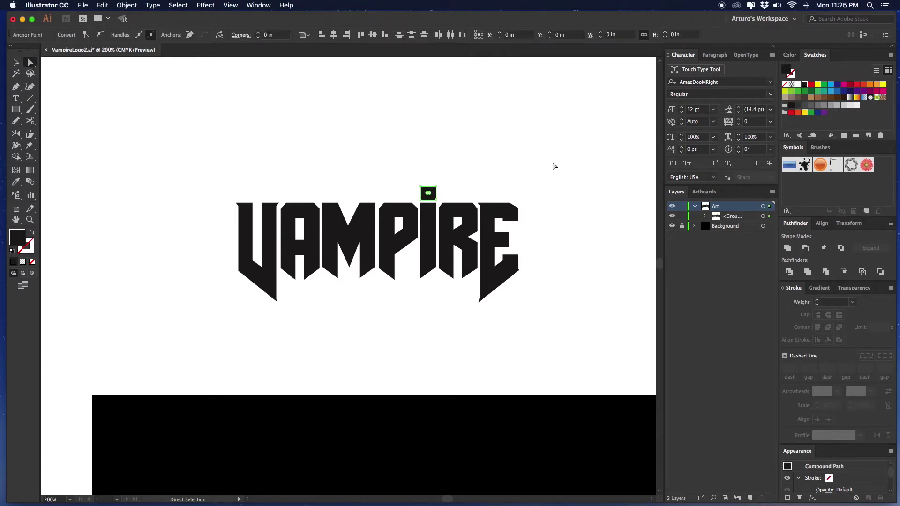
{"action": "key", "text": "Delete"}
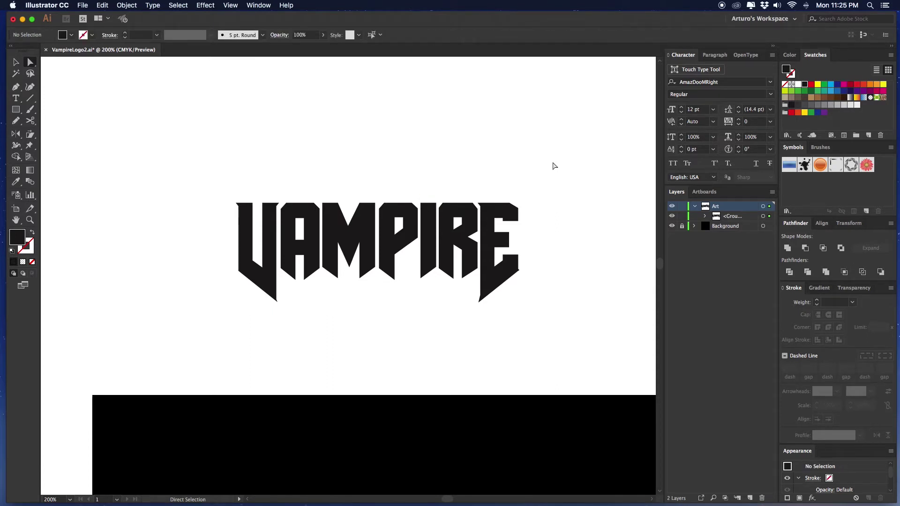
Fill the whole outlined VAMPIRE lettering with the red swatch.
{"action": "key", "text": "v"}
{"action": "scroll", "coordinate": [545, 217], "scroll_direction": "down", "scroll_amount": 3}
{"action": "scroll", "coordinate": [545, 218], "scroll_direction": "right", "scroll_amount": 2}
{"action": "key", "text": "super+a"}
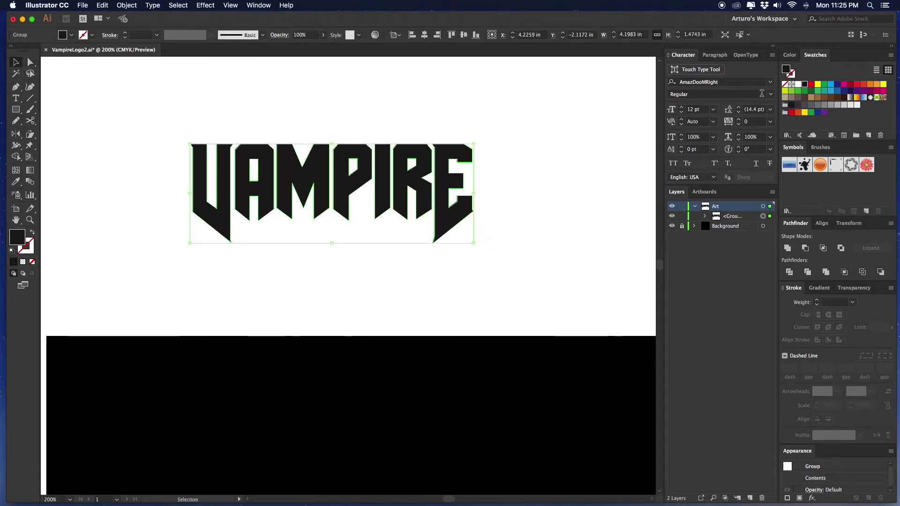
{"action": "left_click", "coordinate": [811, 85]}
{"action": "scroll", "coordinate": [502, 122], "scroll_direction": "down", "scroll_amount": 1}
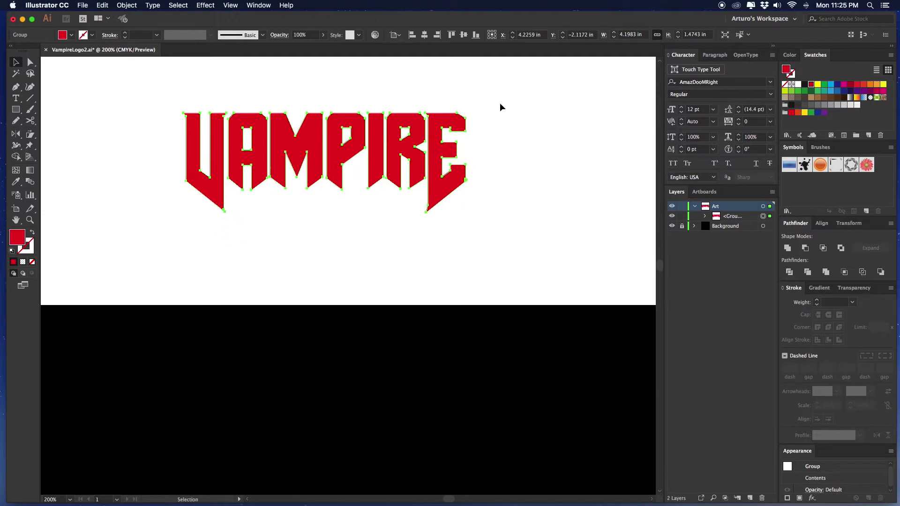
Center the red lettering horizontally and vertically on the black artboard.
{"action": "left_click", "coordinate": [395, 34]}
{"action": "left_click", "coordinate": [420, 66]}
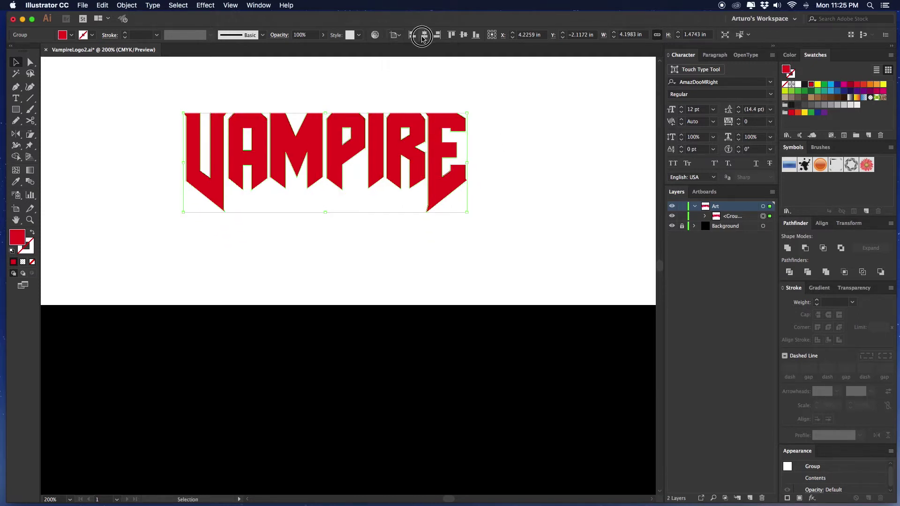
{"action": "left_click", "coordinate": [424, 35]}
{"action": "left_click", "coordinate": [463, 35]}
{"action": "scroll", "coordinate": [478, 153], "scroll_direction": "down", "scroll_amount": 3}
{"action": "scroll", "coordinate": [479, 154], "scroll_direction": "down", "scroll_amount": 6}
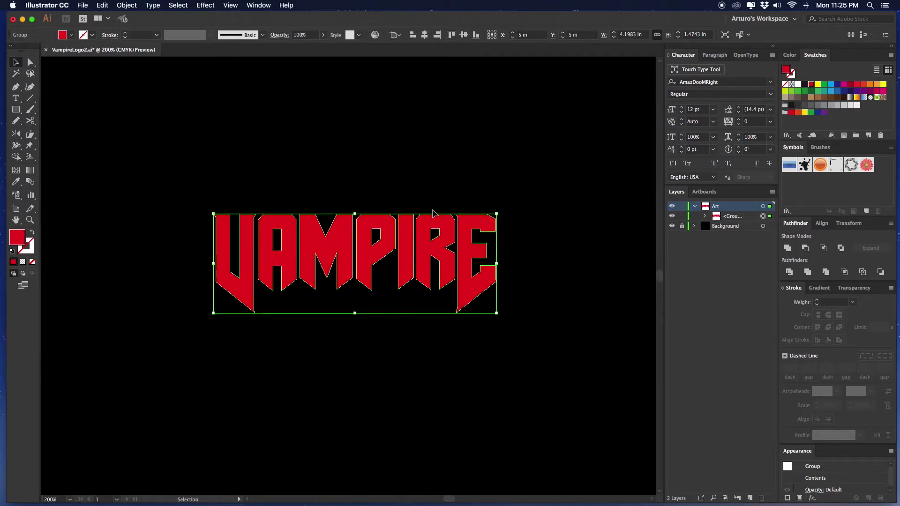
{"action": "key", "text": "super+1"}
{"action": "left_click_drag", "start_coordinate": [419, 266], "coordinate": [451, 267]}
{"action": "left_click", "coordinate": [448, 183]}
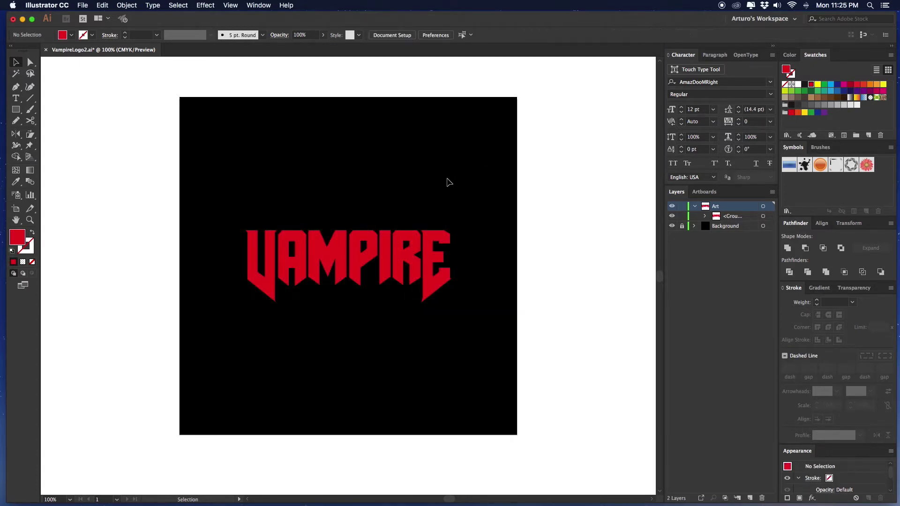
Examine the top edges and lower points of the VAMPIRE letters, including the V's bottom tip up close.
{"action": "key", "text": "super+equal"}
{"action": "key", "text": "super+equal"}
{"action": "key", "text": "super+equal"}
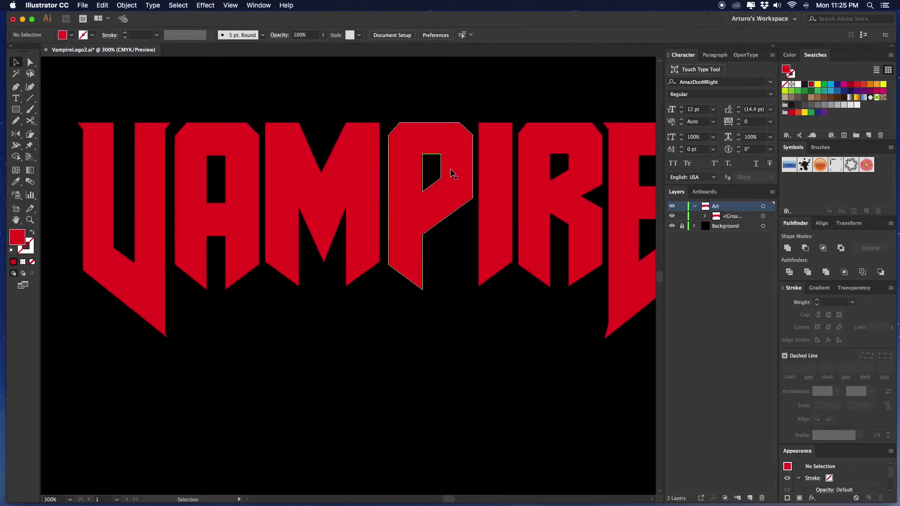
{"action": "key", "text": "super+minus"}
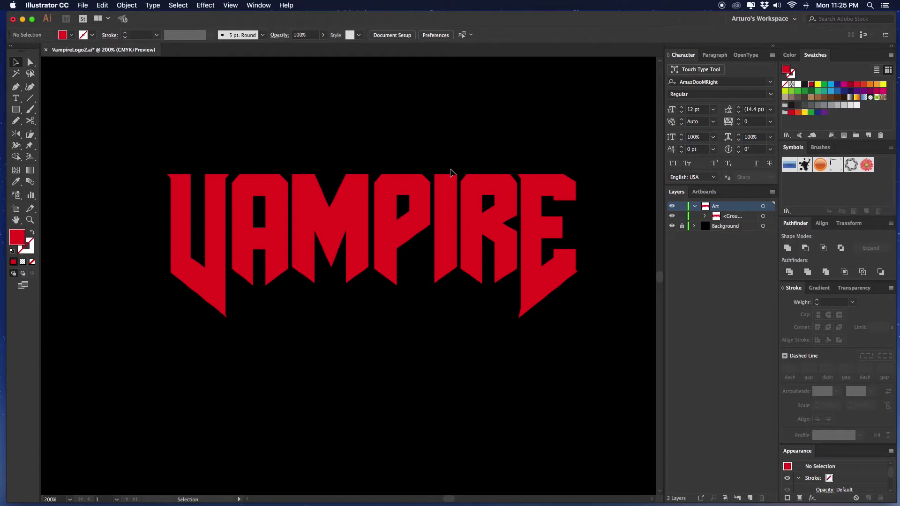
{"action": "left_click_drag", "start_coordinate": [450, 172], "coordinate": [447, 165]}
{"action": "key", "text": "a"}
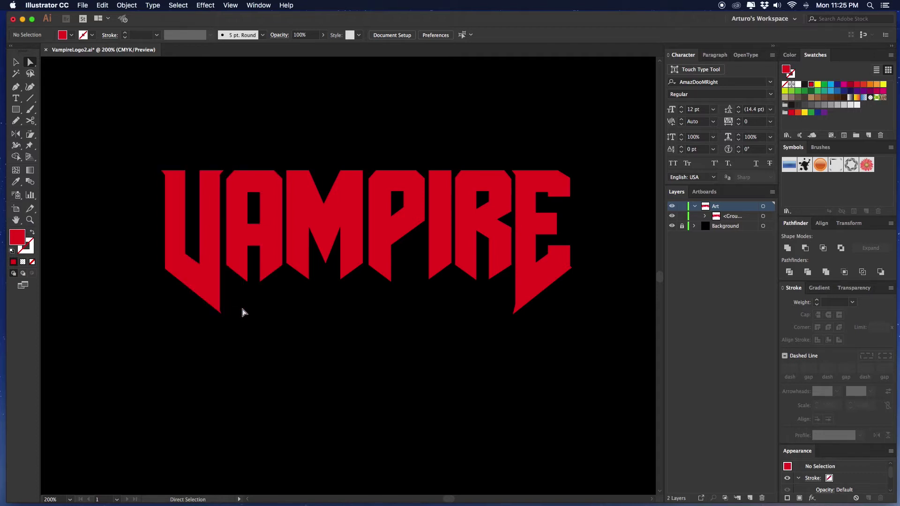
{"action": "scroll", "coordinate": [278, 295], "scroll_direction": "up", "scroll_amount": 1}
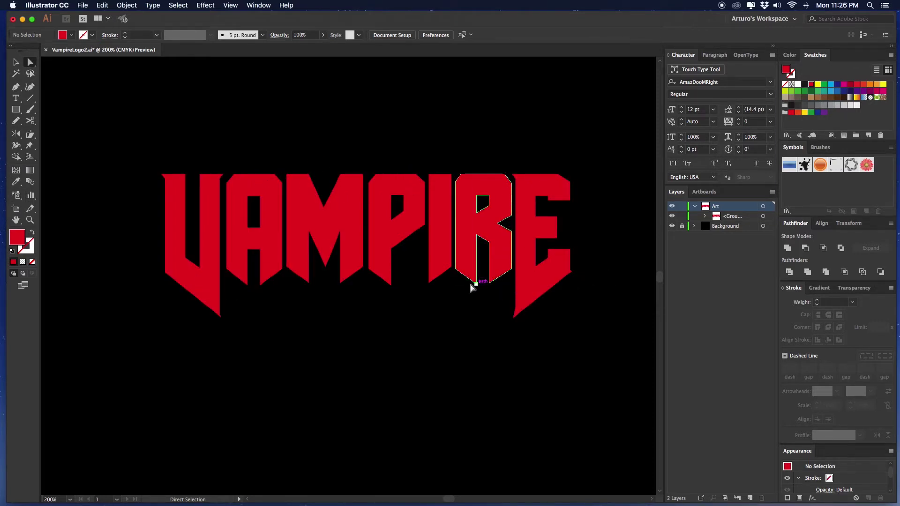
{"action": "left_click_drag", "start_coordinate": [232, 295], "coordinate": [486, 282]}
{"action": "left_click", "coordinate": [419, 354]}
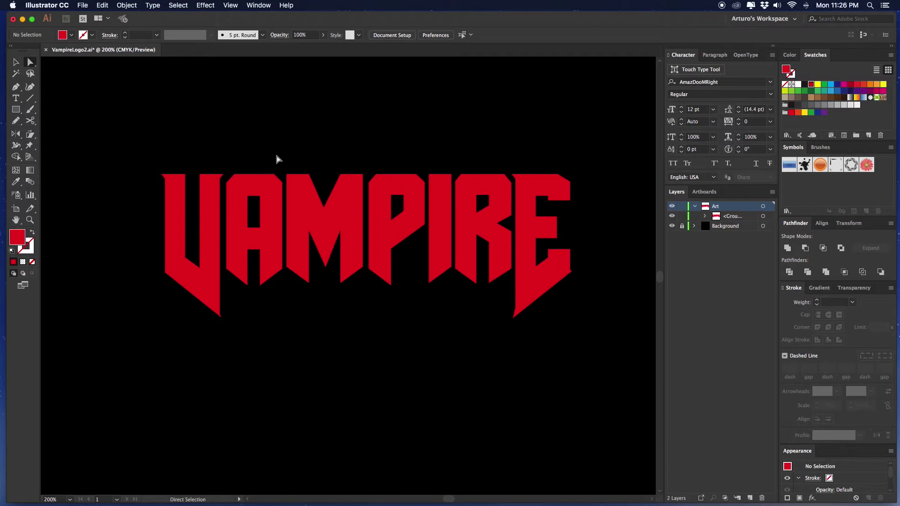
{"action": "left_click_drag", "start_coordinate": [277, 156], "coordinate": [440, 187]}
{"action": "key", "text": "v"}
{"action": "key", "text": "super+equal"}
{"action": "key", "text": "super+equal"}
{"action": "key", "text": "super+equal"}
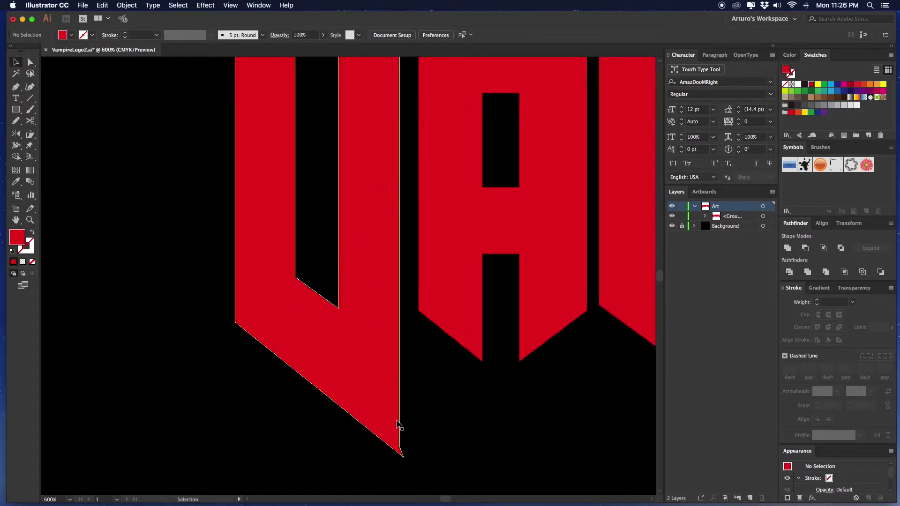
Move the notch anchors at the V's two upper serifs straight up and the one at its bottom tip straight down, forming spikes.
{"action": "key", "text": "super+minus"}
{"action": "left_click_drag", "start_coordinate": [436, 420], "coordinate": [435, 428]}
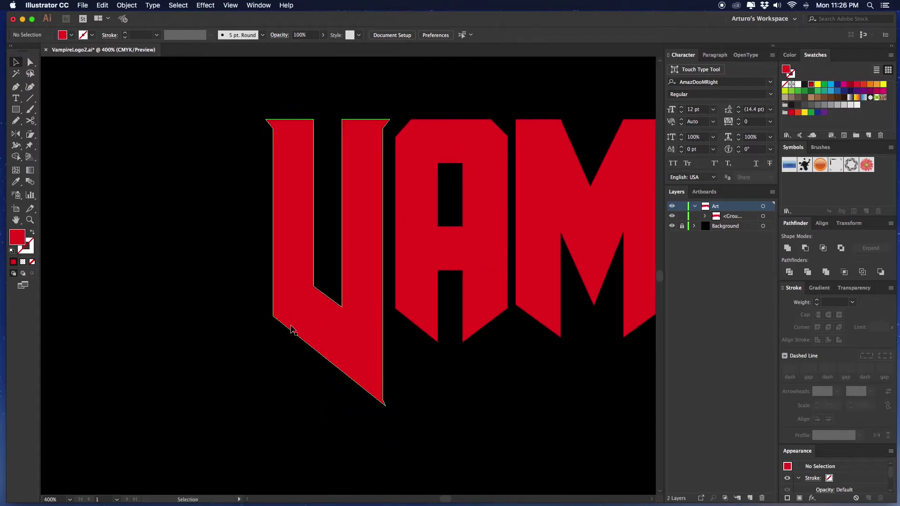
{"action": "key", "text": "a"}
{"action": "left_click_drag", "start_coordinate": [206, 200], "coordinate": [198, 221]}
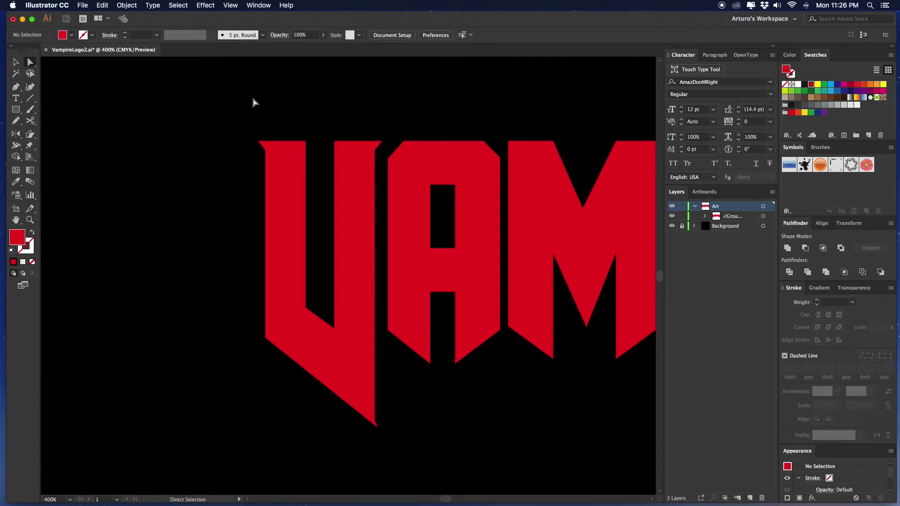
{"action": "left_click_drag", "start_coordinate": [265, 150], "coordinate": [268, 104]}
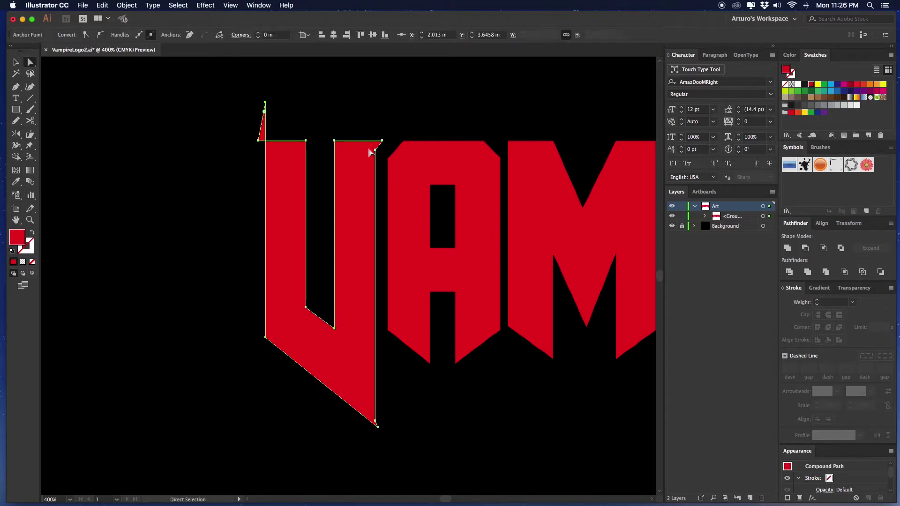
{"action": "left_click_drag", "start_coordinate": [375, 152], "coordinate": [375, 109]}
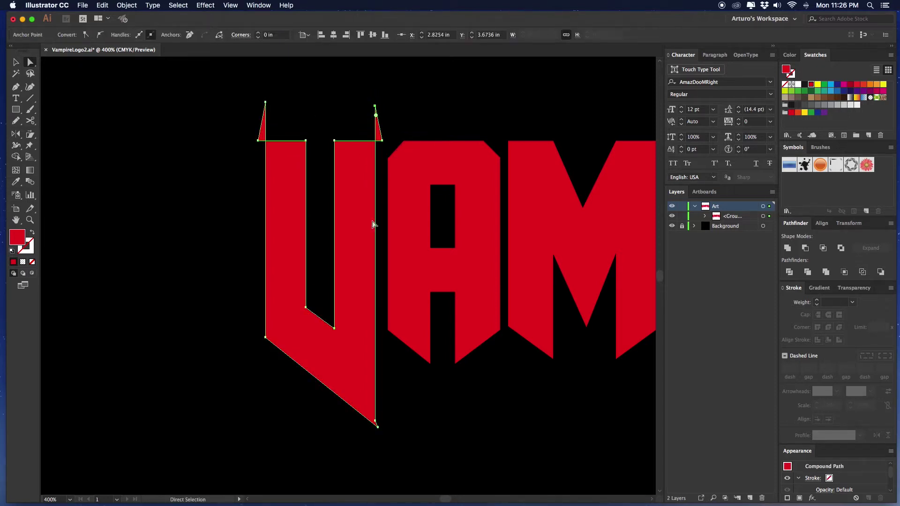
{"action": "scroll", "coordinate": [364, 235], "scroll_direction": "down", "scroll_amount": 5}
{"action": "left_click_drag", "start_coordinate": [360, 297], "coordinate": [357, 331]}
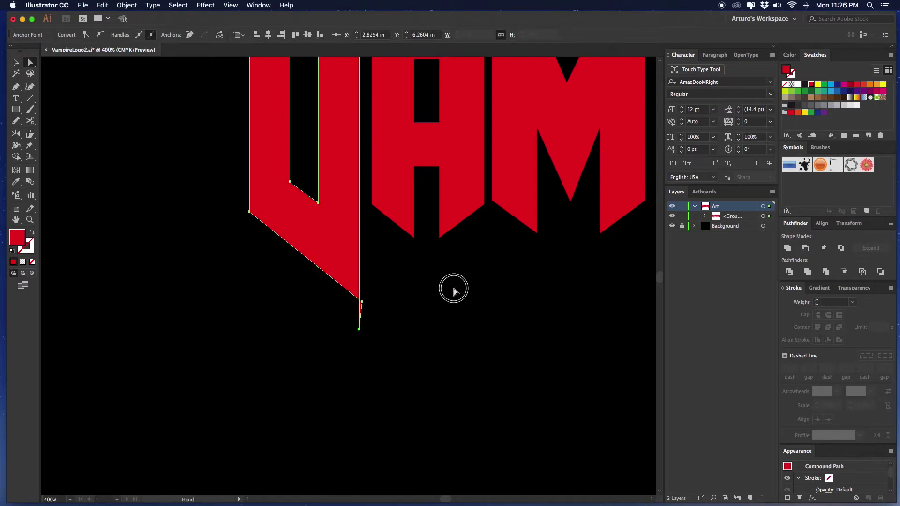
Move the E's upper-left serif anchor straight up and its lower-left and lower-right notch anchors straight down, forming spikes.
{"action": "left_click_drag", "start_coordinate": [564, 213], "coordinate": [392, 345]}
{"action": "left_click_drag", "start_coordinate": [581, 269], "coordinate": [377, 267]}
{"action": "left_click", "coordinate": [312, 211]}
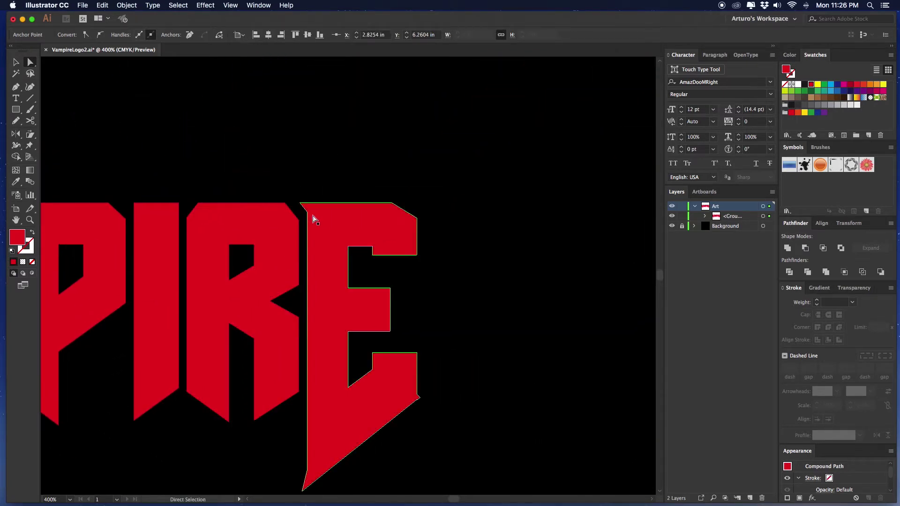
{"action": "left_click_drag", "start_coordinate": [305, 207], "coordinate": [307, 166]}
{"action": "left_click", "coordinate": [343, 327]}
{"action": "left_click_drag", "start_coordinate": [343, 324], "coordinate": [374, 174]}
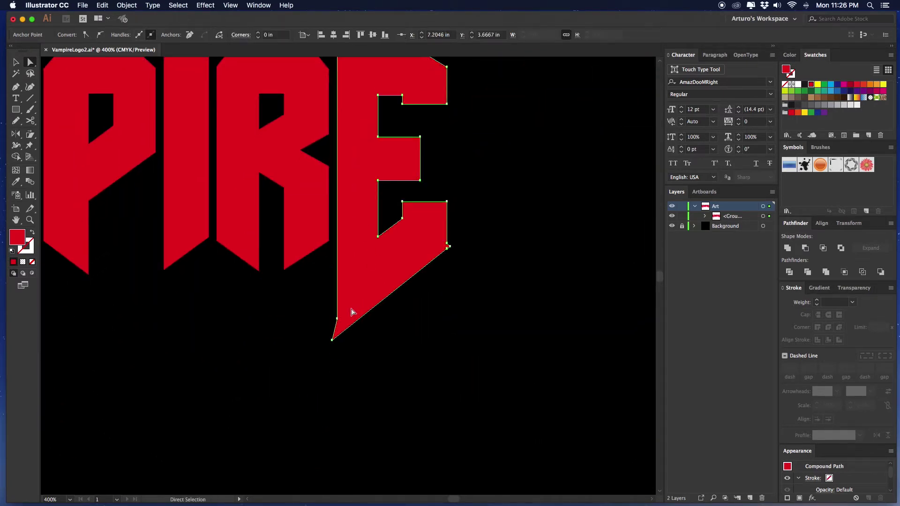
{"action": "left_click_drag", "start_coordinate": [337, 320], "coordinate": [337, 376]}
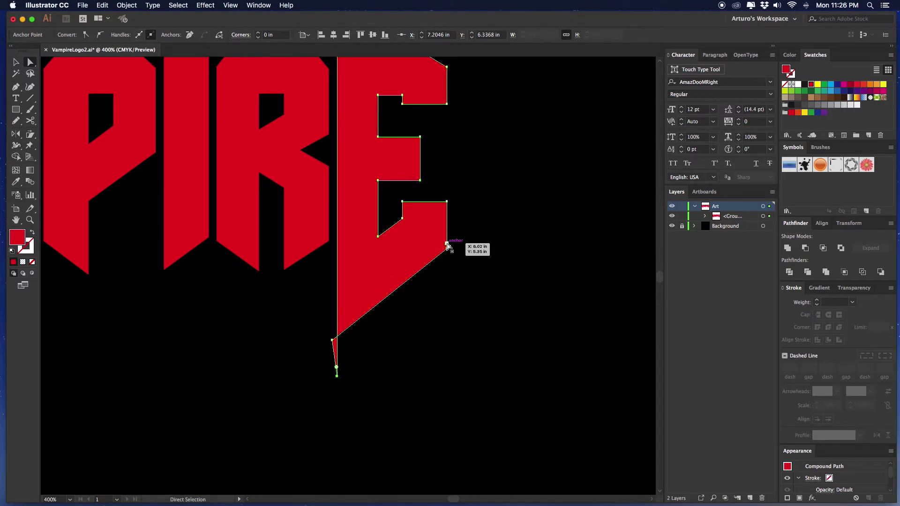
{"action": "left_click_drag", "start_coordinate": [449, 245], "coordinate": [447, 294]}
Ungroup the VAMPIRE lettering into separate letters and select the V.
{"action": "scroll", "coordinate": [299, 279], "scroll_direction": "left", "scroll_amount": 15}
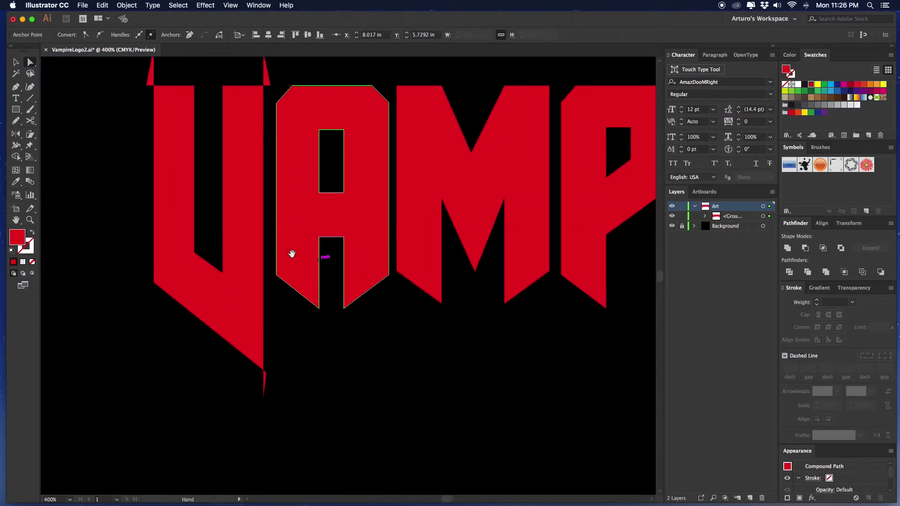
{"action": "key", "text": "v"}
{"action": "left_click", "coordinate": [245, 266]}
{"action": "scroll", "coordinate": [245, 266], "scroll_direction": "up", "scroll_amount": 2}
{"action": "scroll", "coordinate": [244, 266], "scroll_direction": "right", "scroll_amount": 1}
{"action": "right_click", "coordinate": [340, 244]}
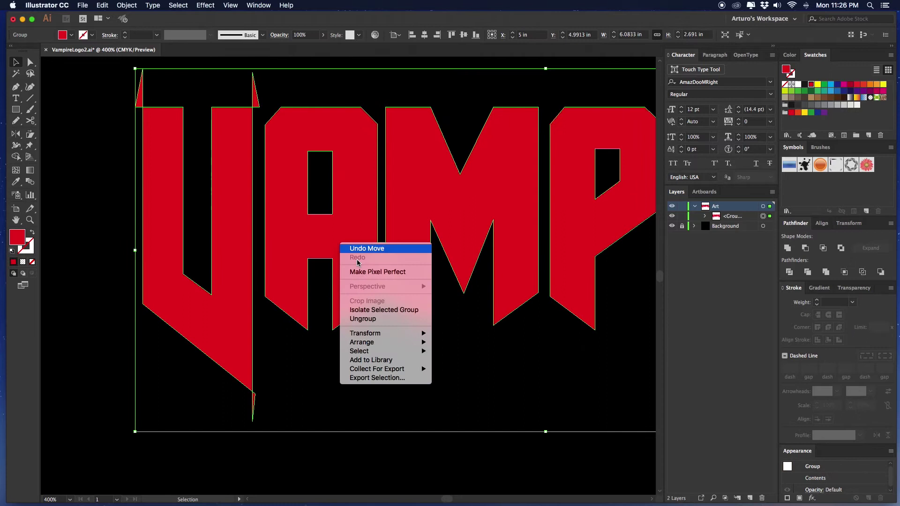
{"action": "left_click", "coordinate": [368, 319]}
{"action": "scroll", "coordinate": [340, 377], "scroll_direction": "left", "scroll_amount": 3}
{"action": "left_click", "coordinate": [249, 342]}
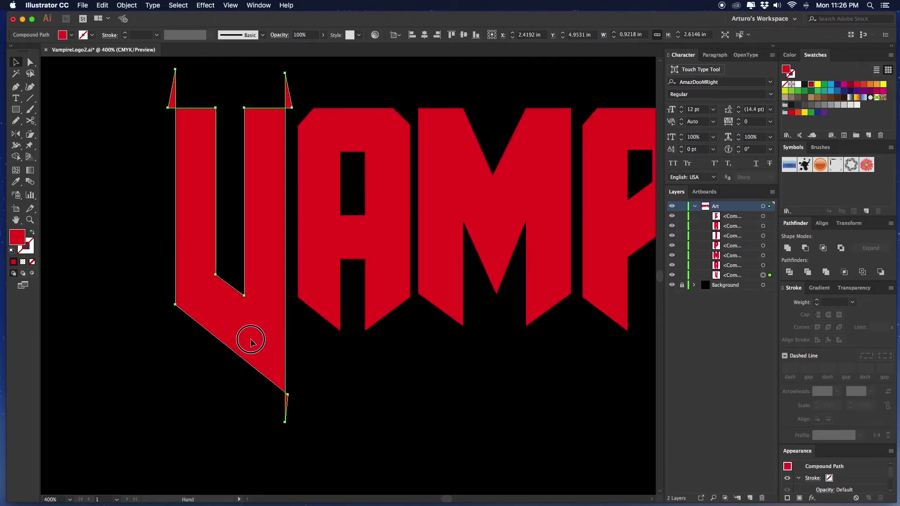
{"action": "scroll", "coordinate": [408, 233], "scroll_direction": "up", "scroll_amount": 2}
{"action": "scroll", "coordinate": [408, 233], "scroll_direction": "right", "scroll_amount": 2}
{"action": "scroll", "coordinate": [325, 176], "scroll_direction": "down", "scroll_amount": 2}
{"action": "scroll", "coordinate": [326, 177], "scroll_direction": "left", "scroll_amount": 2}
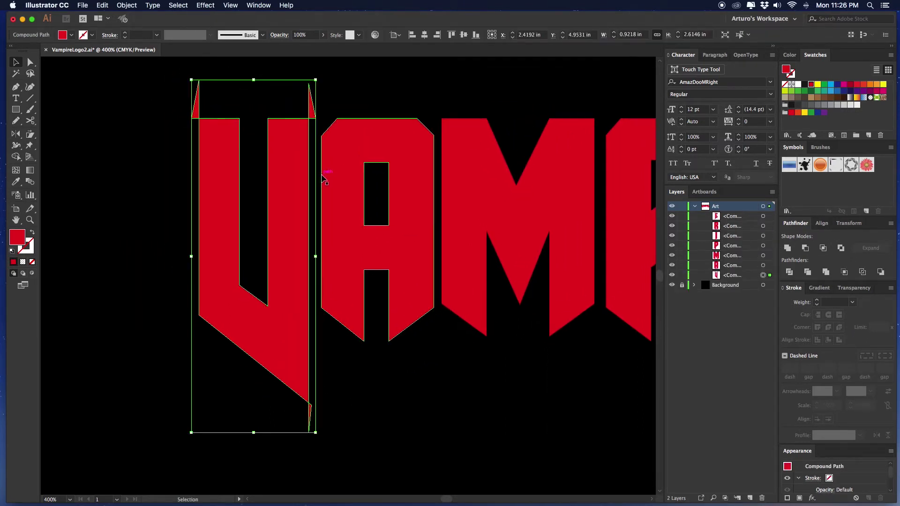
{"action": "scroll", "coordinate": [239, 105], "scroll_direction": "up", "scroll_amount": 1}
{"action": "scroll", "coordinate": [239, 105], "scroll_direction": "right", "scroll_amount": 1}
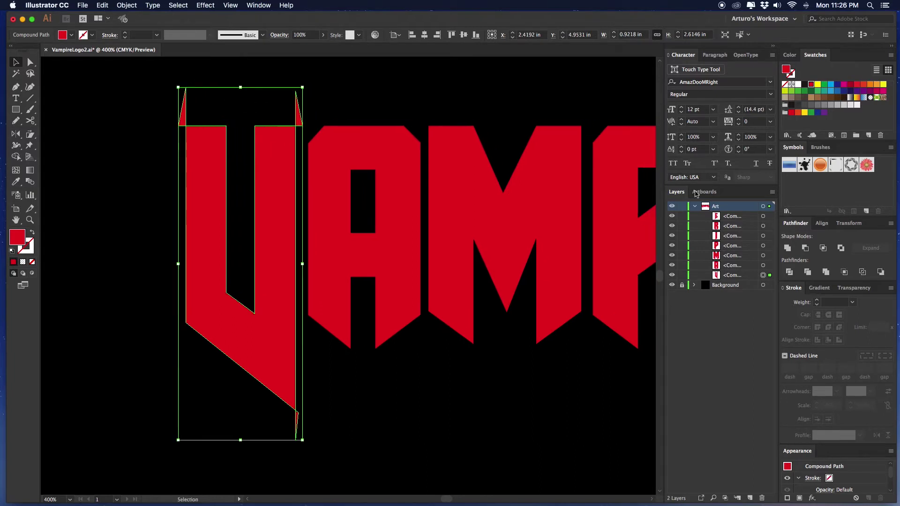
{"action": "left_click", "coordinate": [349, 112]}
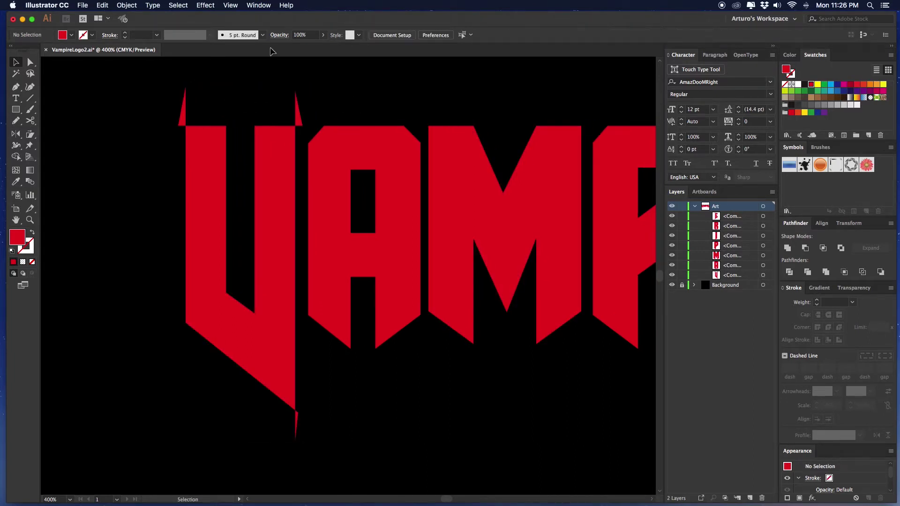
{"action": "left_click", "coordinate": [258, 6]}
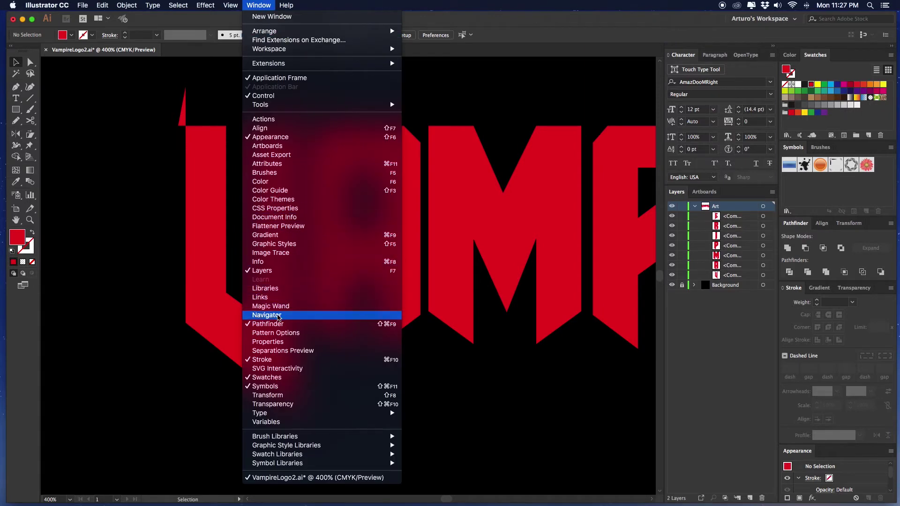
{"action": "left_click", "coordinate": [532, 376]}
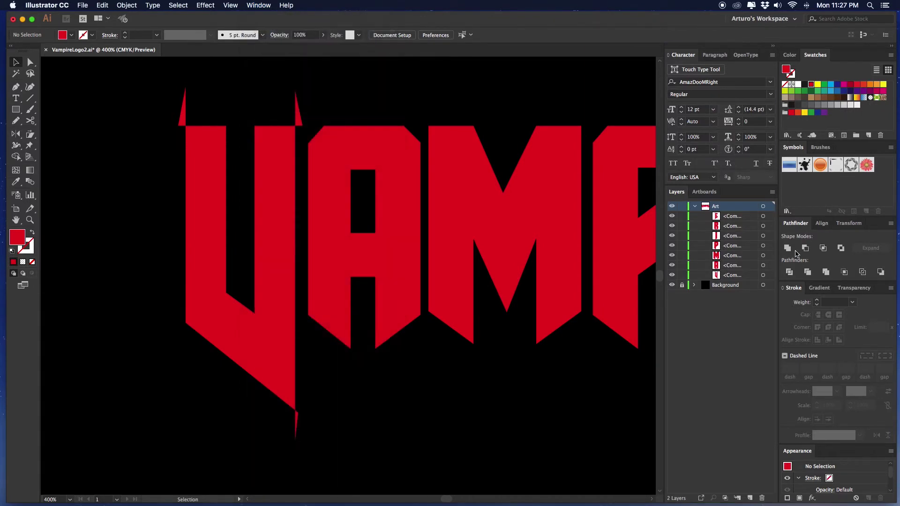
{"action": "left_click", "coordinate": [783, 288]}
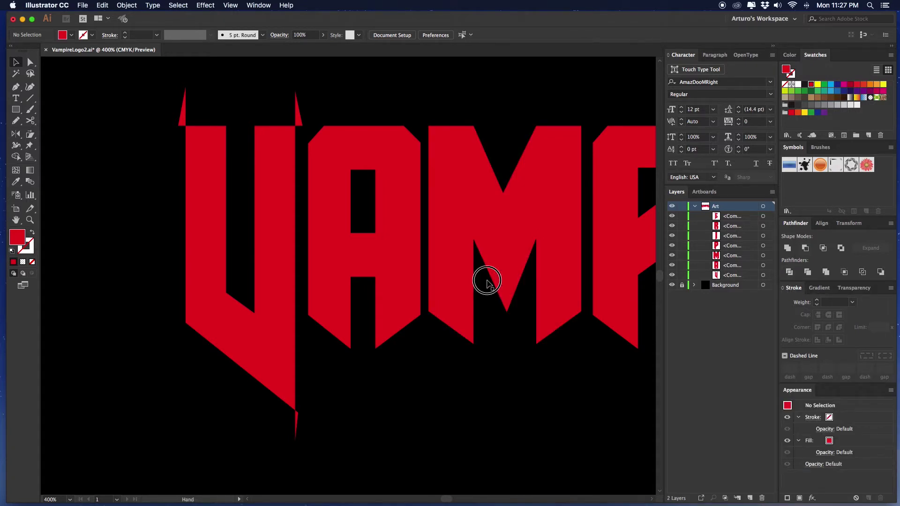
Examine the letters from V through R, then view the whole VAMPIRE lettering with its spikes.
{"action": "scroll", "coordinate": [484, 277], "scroll_direction": "right", "scroll_amount": 5}
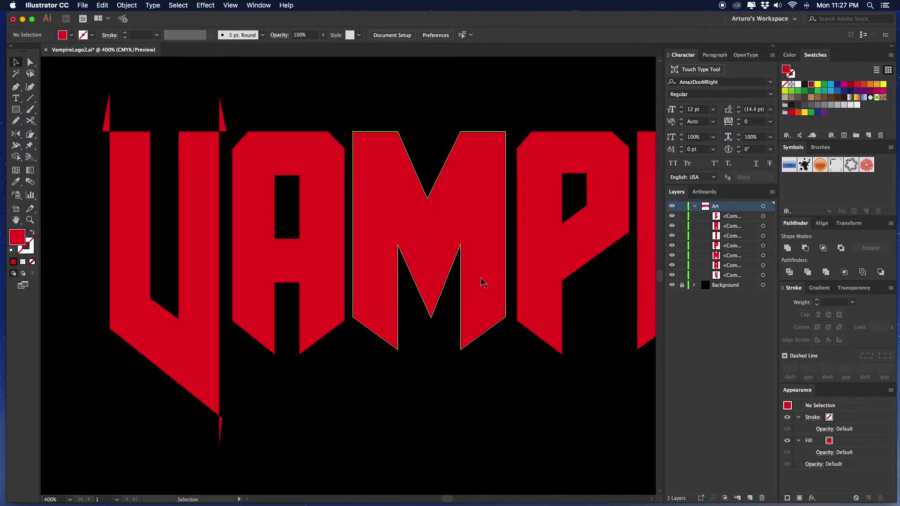
{"action": "scroll", "coordinate": [482, 281], "scroll_direction": "right", "scroll_amount": 2}
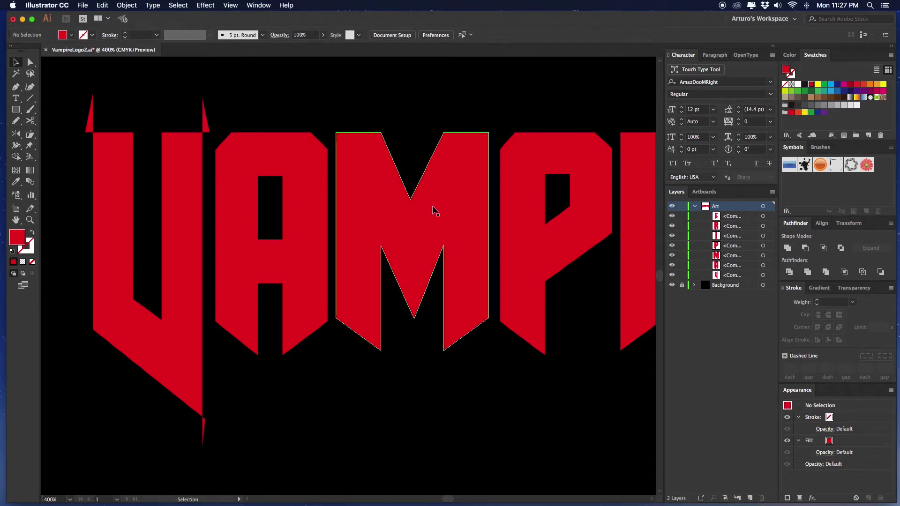
{"action": "left_click_drag", "start_coordinate": [424, 118], "coordinate": [374, 115]}
{"action": "scroll", "coordinate": [373, 116], "scroll_direction": "right", "scroll_amount": 6}
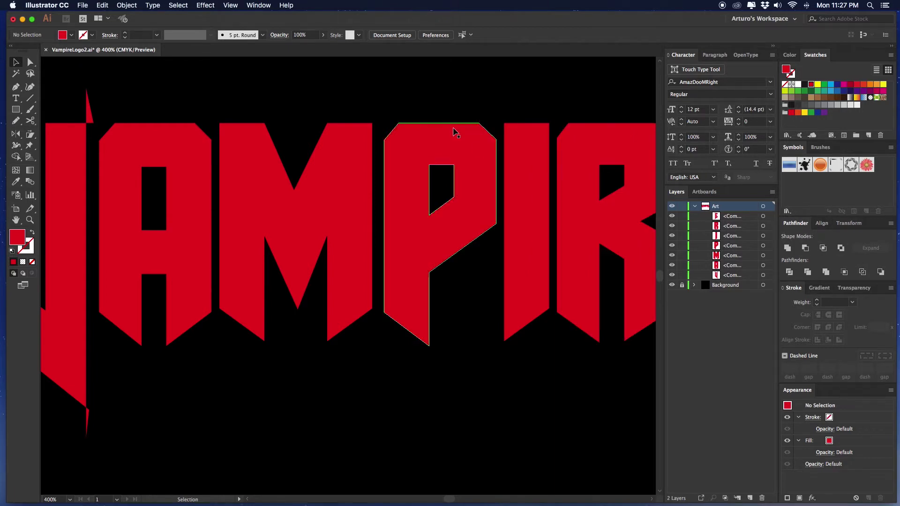
{"action": "scroll", "coordinate": [450, 129], "scroll_direction": "right", "scroll_amount": 2}
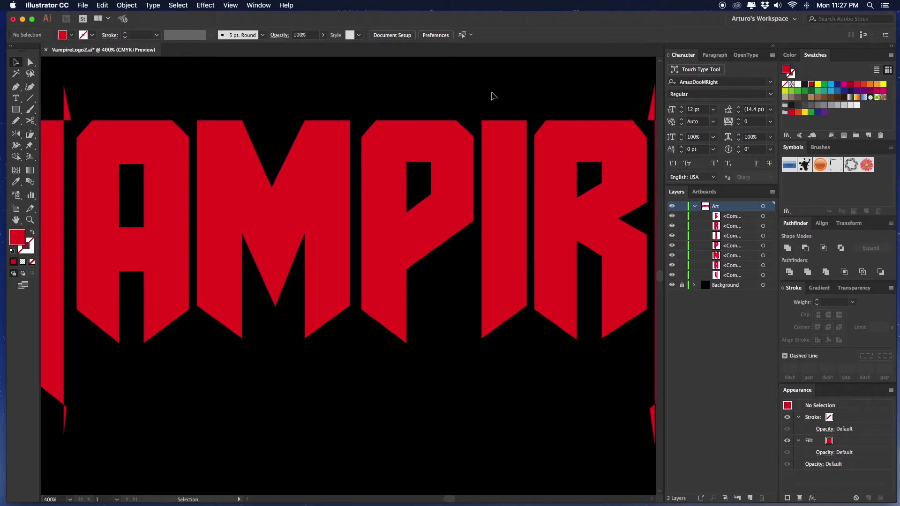
{"action": "key", "text": "super+minus"}
{"action": "key", "text": "super+minus"}
{"action": "scroll", "coordinate": [500, 117], "scroll_direction": "down", "scroll_amount": 1}
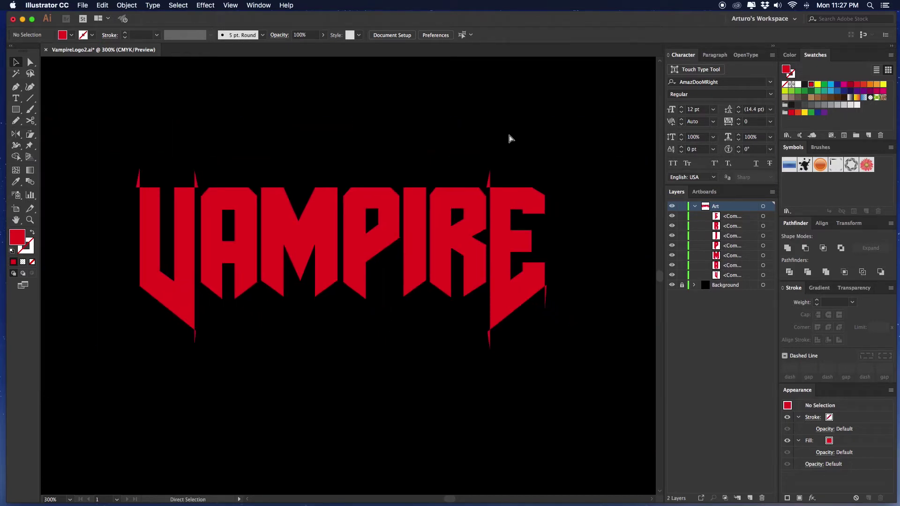
Apply the Pathfinder Unite operation to the V so its spikes become separate pieces.
{"action": "key", "text": "super+equal"}
{"action": "scroll", "coordinate": [499, 138], "scroll_direction": "left", "scroll_amount": 5}
{"action": "left_click", "coordinate": [213, 188]}
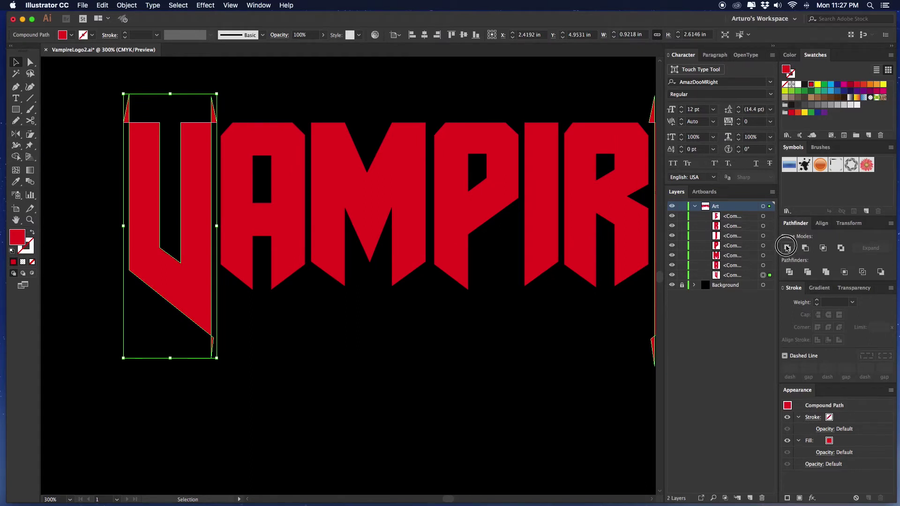
{"action": "left_click", "coordinate": [790, 272]}
Delete the two spikes above the V and the one below its bottom tip.
{"action": "key", "text": "a"}
{"action": "left_click", "coordinate": [277, 86]}
{"action": "left_click_drag", "start_coordinate": [275, 78], "coordinate": [96, 124]}
{"action": "left_click_drag", "start_coordinate": [241, 344], "coordinate": [200, 362]}
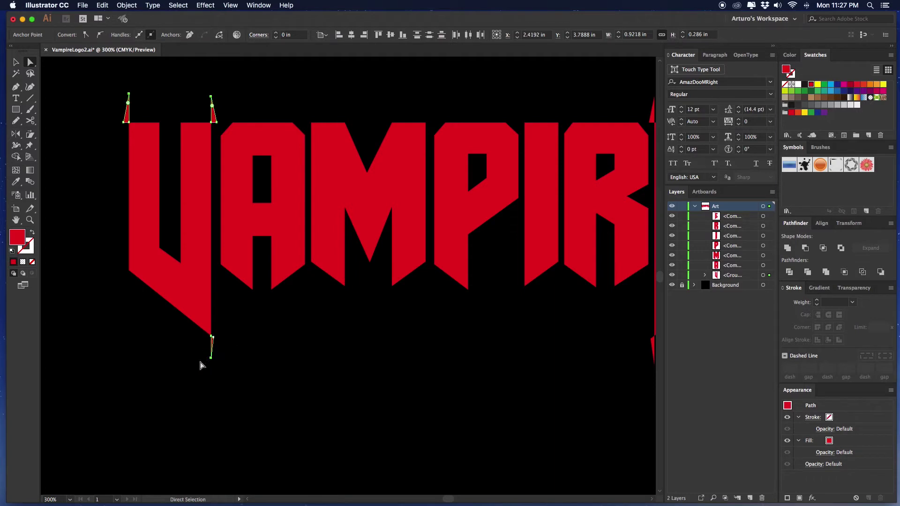
{"action": "key", "text": "Delete"}
{"action": "key", "text": "v"}
Select the whole letter E with the Direct Selection tool.
{"action": "scroll", "coordinate": [230, 325], "scroll_direction": "right", "scroll_amount": 5}
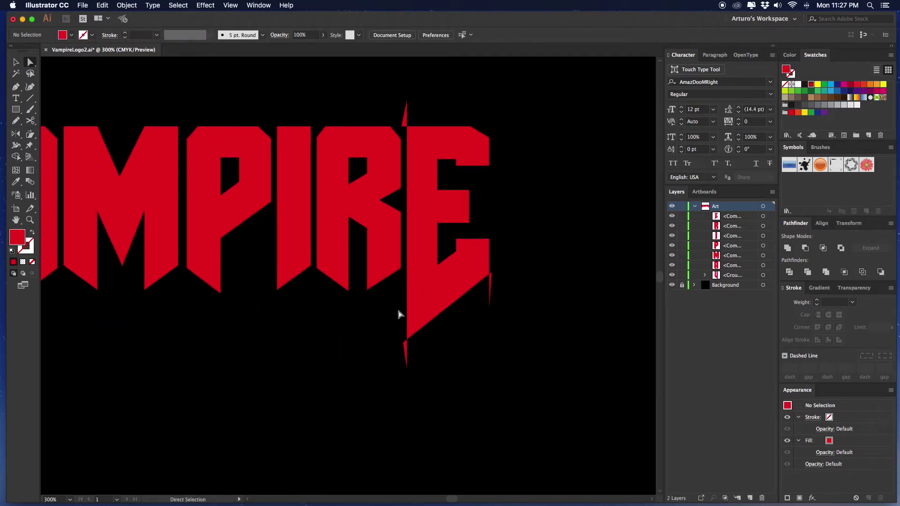
{"action": "left_click", "coordinate": [403, 312]}
{"action": "scroll", "coordinate": [530, 265], "scroll_direction": "right", "scroll_amount": 2}
{"action": "scroll", "coordinate": [530, 266], "scroll_direction": "down", "scroll_amount": 1}
{"action": "left_click", "coordinate": [531, 265]}
{"action": "key", "text": "a"}
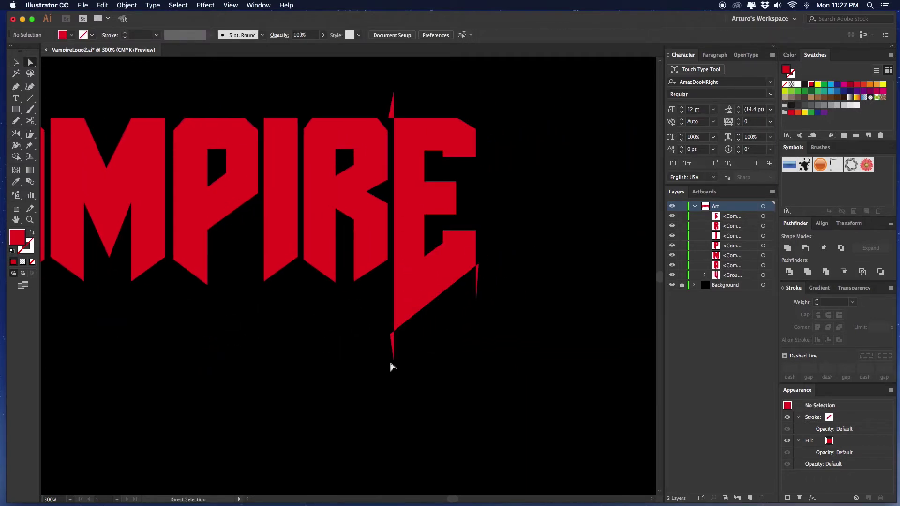
{"action": "left_click", "coordinate": [414, 297]}
{"action": "left_click", "coordinate": [438, 135]}
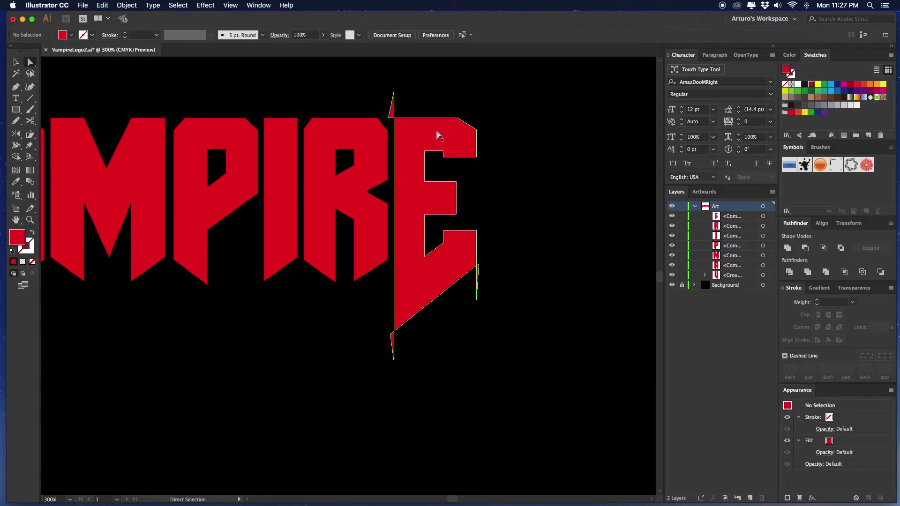
{"action": "left_click", "coordinate": [428, 132]}
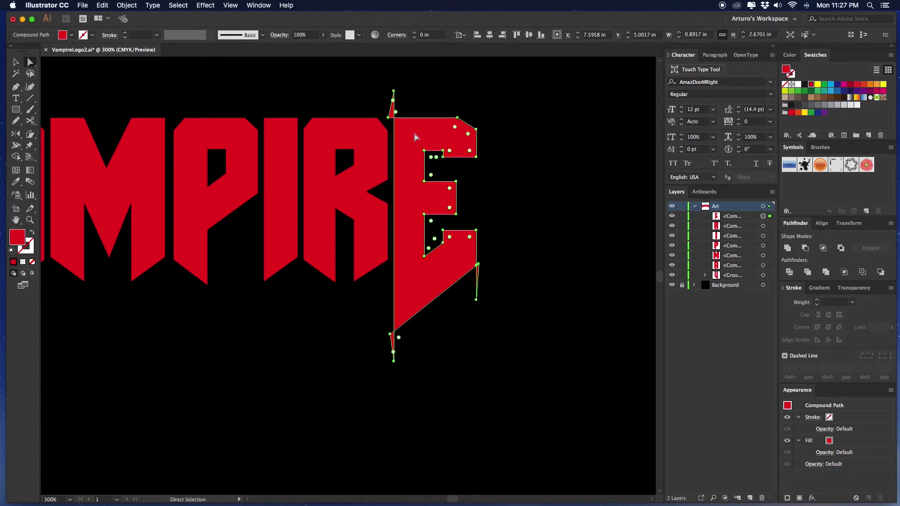
Try to delete the tip anchor of the E's lower-left spike directly, and undo the deletion.
{"action": "left_click_drag", "start_coordinate": [412, 348], "coordinate": [354, 375]}
{"action": "key", "text": "Delete"}
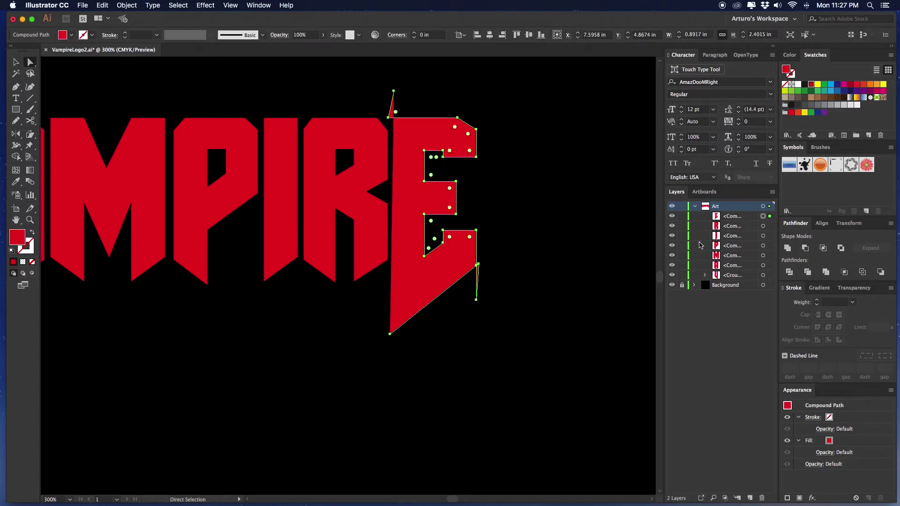
{"action": "key", "text": "super+z"}
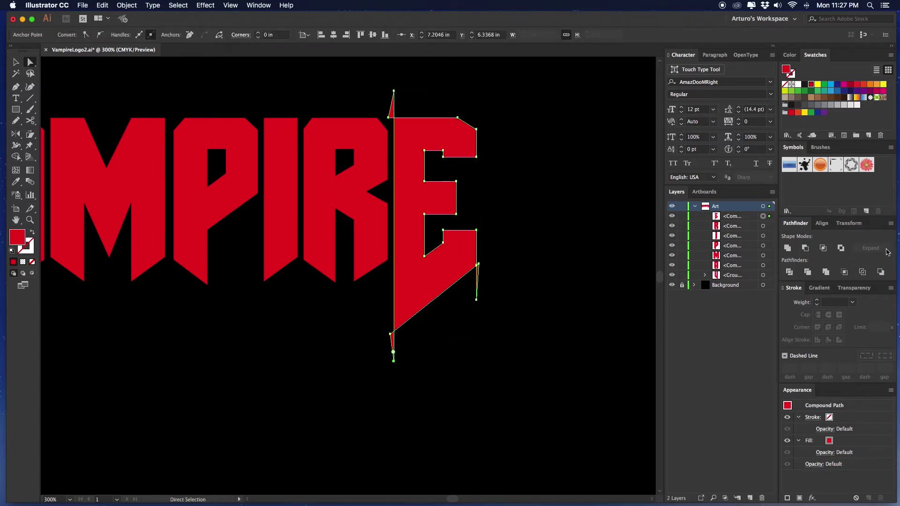
Unite the E with Pathfinder and delete the detached spikes above it, below its bottom tip and at its lower-right corner.
{"action": "left_click", "coordinate": [788, 248]}
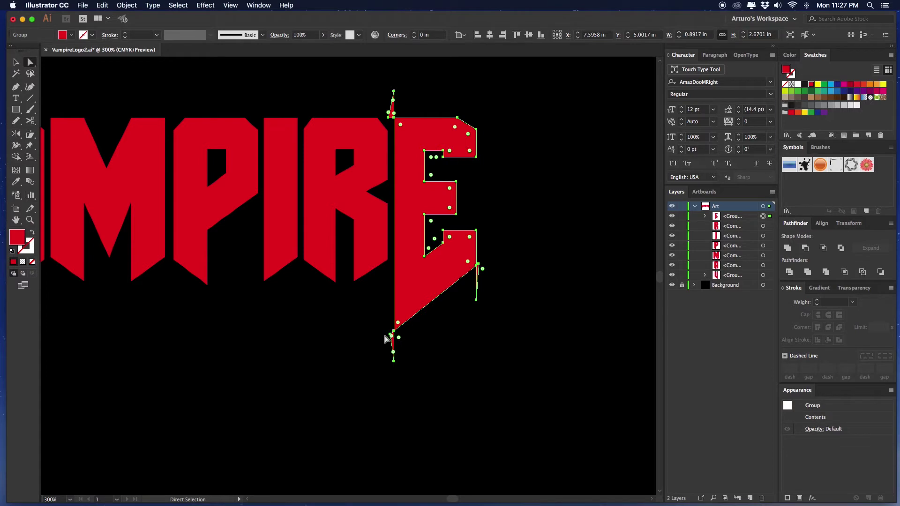
{"action": "left_click_drag", "start_coordinate": [420, 80], "coordinate": [370, 100]}
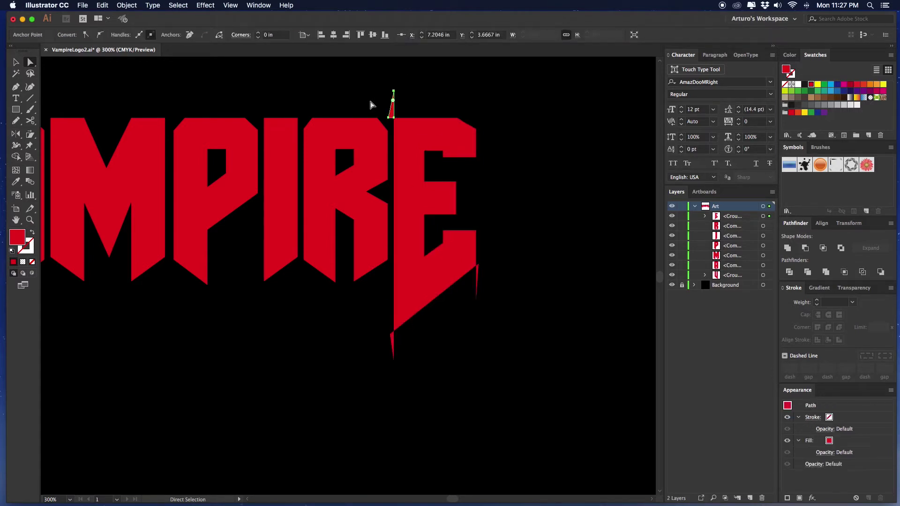
{"action": "key", "text": "Delete"}
{"action": "left_click_drag", "start_coordinate": [392, 375], "coordinate": [412, 351]}
{"action": "key", "text": "Delete"}
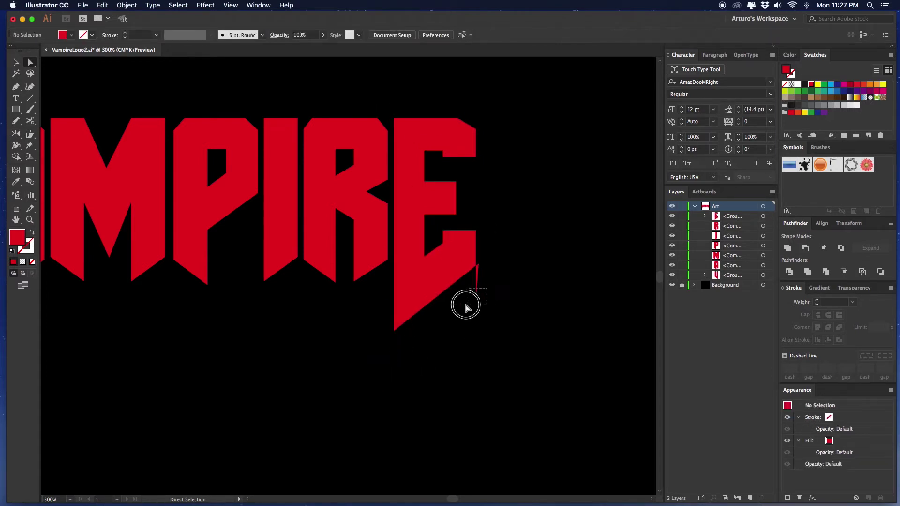
{"action": "left_click", "coordinate": [459, 315]}
Square off the top corners of A, M, P, I and R by aligning their top anchor points to the highest edge.
{"action": "scroll", "coordinate": [459, 314], "scroll_direction": "left", "scroll_amount": 5}
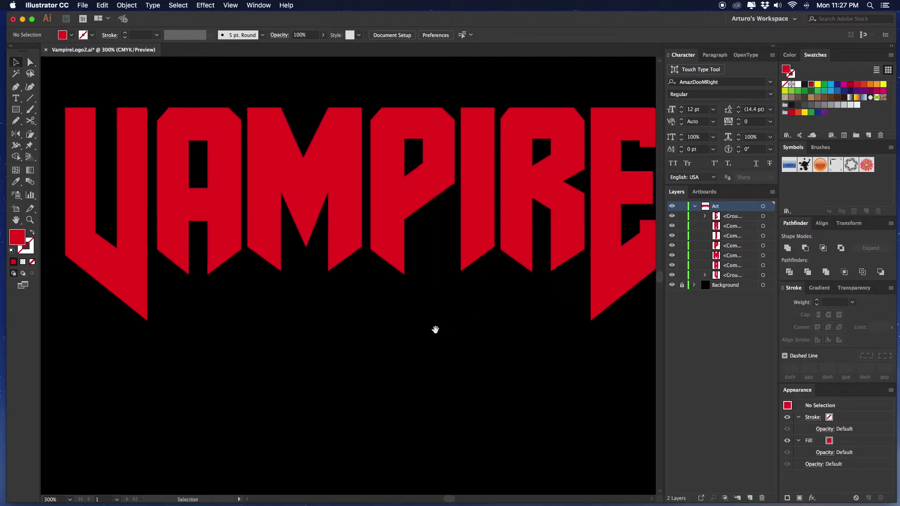
{"action": "scroll", "coordinate": [435, 328], "scroll_direction": "right", "scroll_amount": 1}
{"action": "left_click_drag", "start_coordinate": [116, 95], "coordinate": [534, 136]}
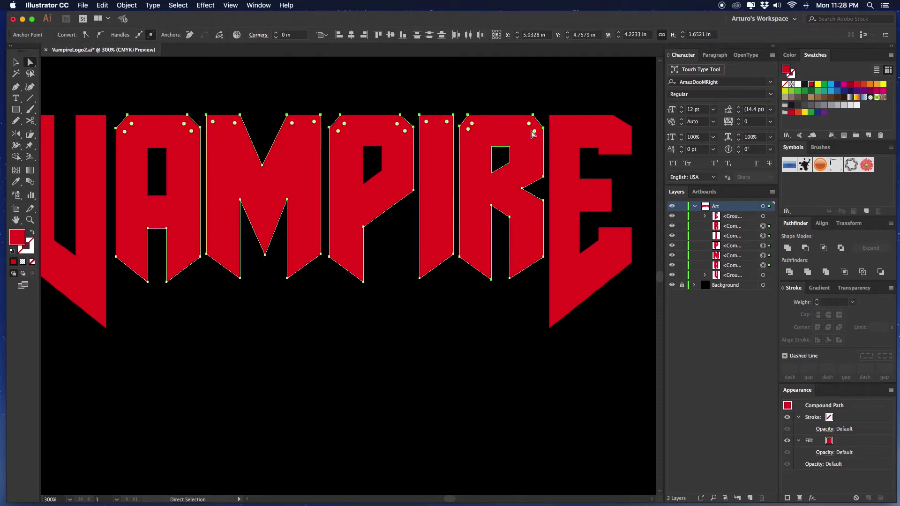
{"action": "left_click", "coordinate": [324, 36]}
{"action": "left_click", "coordinate": [371, 46]}
{"action": "left_click", "coordinate": [378, 34]}
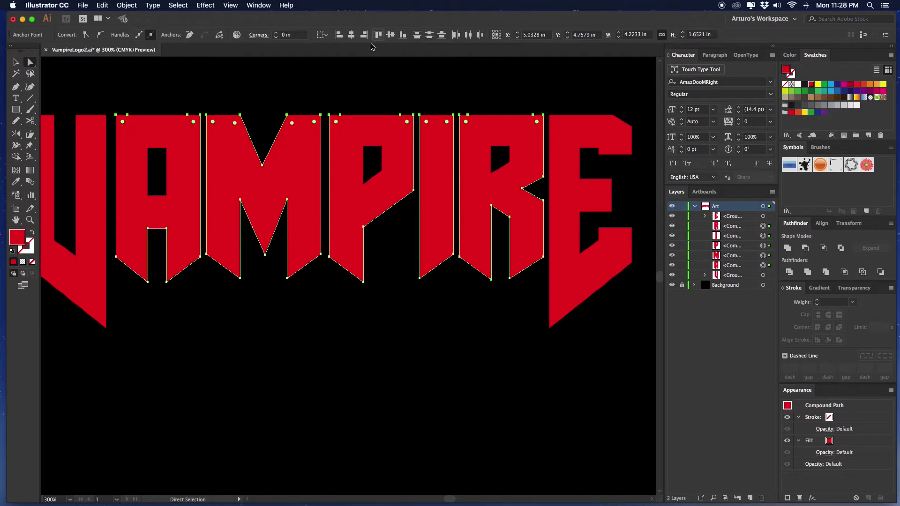
Unite the letters A, P and R individually with Pathfinder to remove the redundant anchors along their top edges.
{"action": "left_click", "coordinate": [191, 123]}
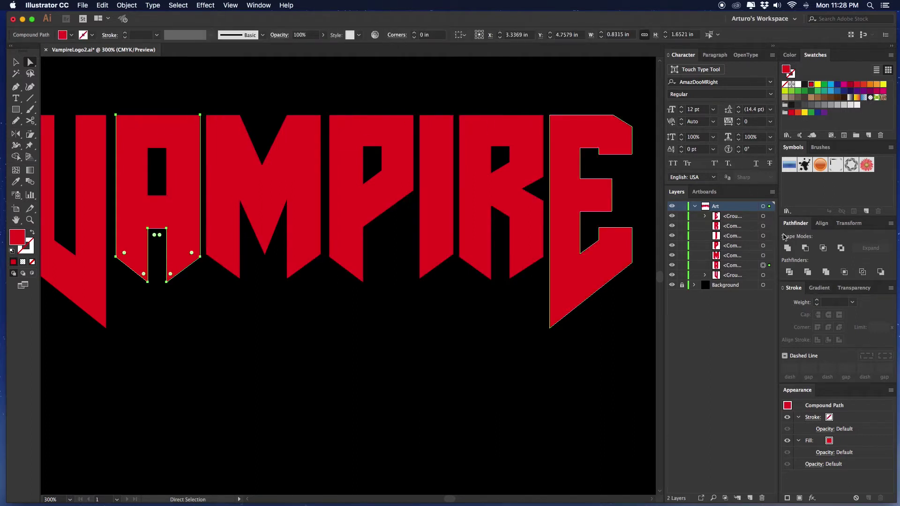
{"action": "left_click_drag", "start_coordinate": [335, 102], "coordinate": [409, 134]}
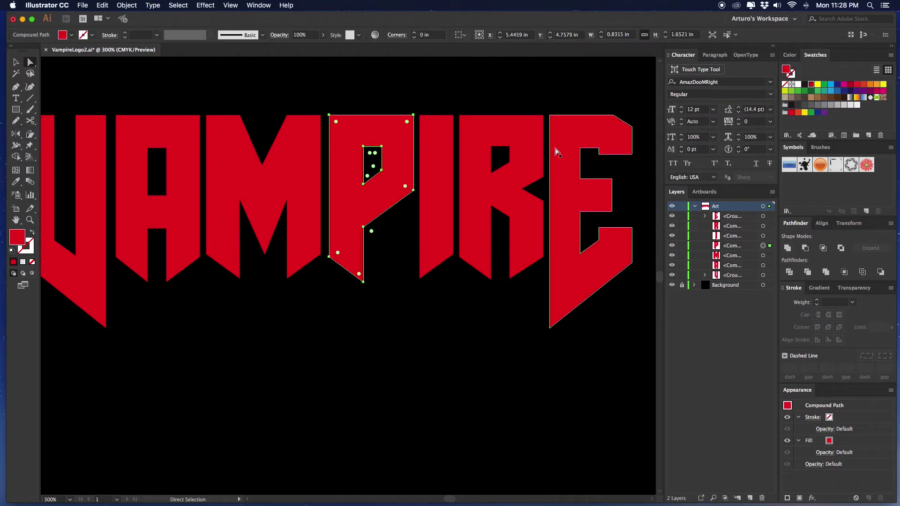
{"action": "left_click", "coordinate": [462, 111]}
{"action": "left_click_drag", "start_coordinate": [461, 110], "coordinate": [545, 129]}
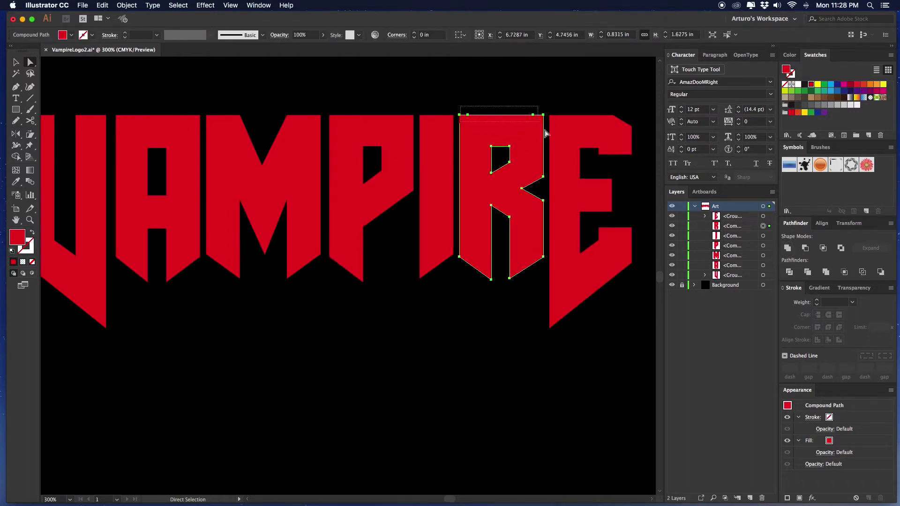
{"action": "left_click", "coordinate": [497, 86]}
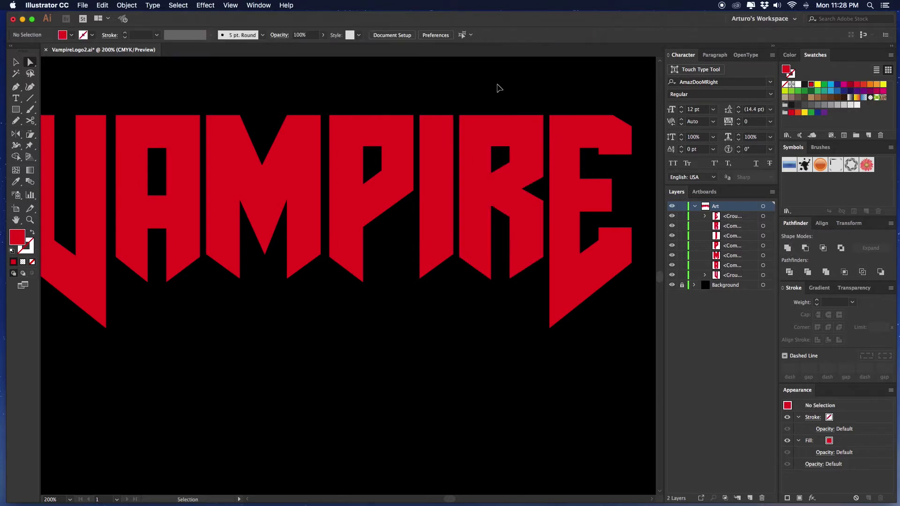
Square off the E's upper-right corner by aligning its two anchors to the top, and unite the letter with Pathfinder.
{"action": "key", "text": "super+minus"}
{"action": "left_click_drag", "start_coordinate": [518, 149], "coordinate": [543, 173]}
{"action": "left_click", "coordinate": [487, 139]}
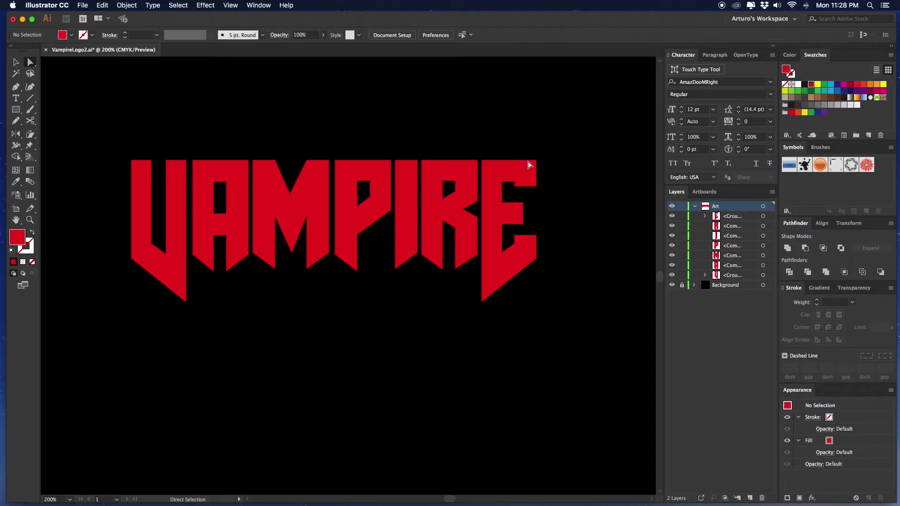
{"action": "left_click", "coordinate": [527, 177]}
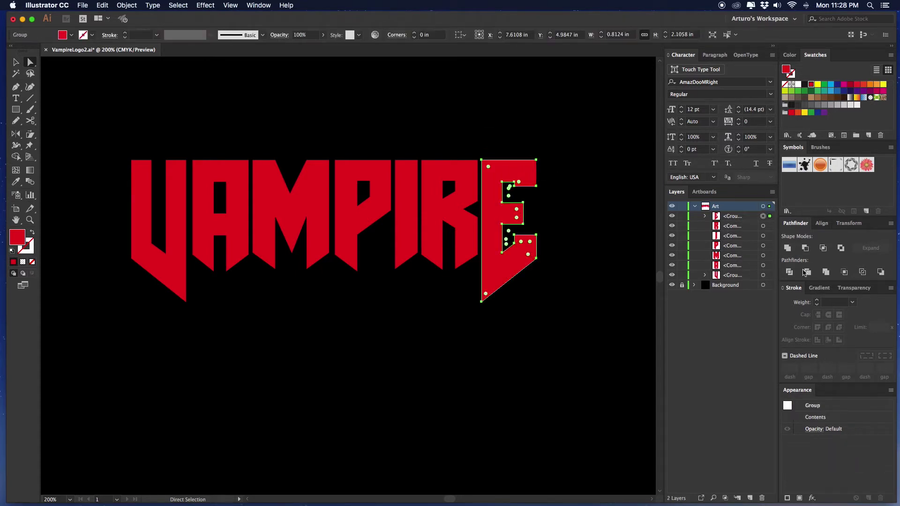
{"action": "left_click", "coordinate": [788, 248]}
{"action": "left_click", "coordinate": [458, 124]}
{"action": "scroll", "coordinate": [413, 114], "scroll_direction": "left", "scroll_amount": 1}
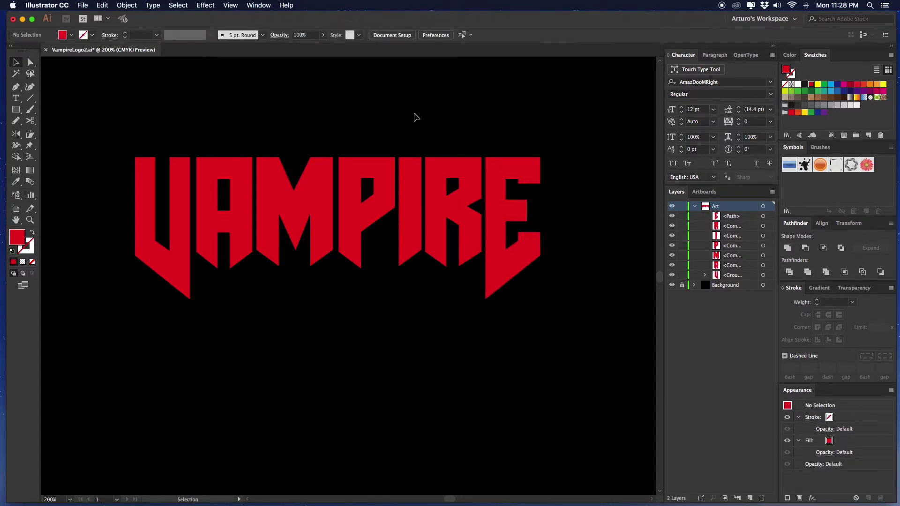
Chamfer both top corners of the A and the upper-right corners of the P and R with a 0.12 in radius.
{"action": "left_click", "coordinate": [197, 168]}
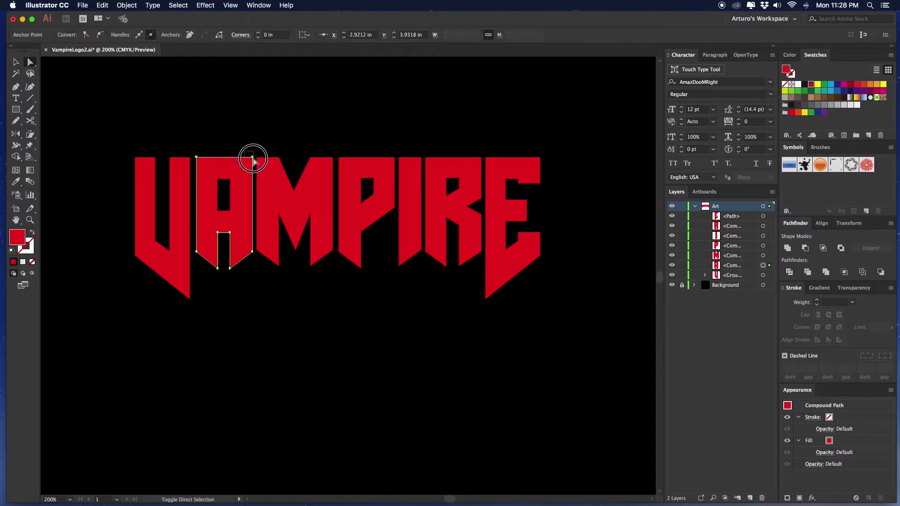
{"action": "left_click", "coordinate": [390, 164], "text": "shift"}
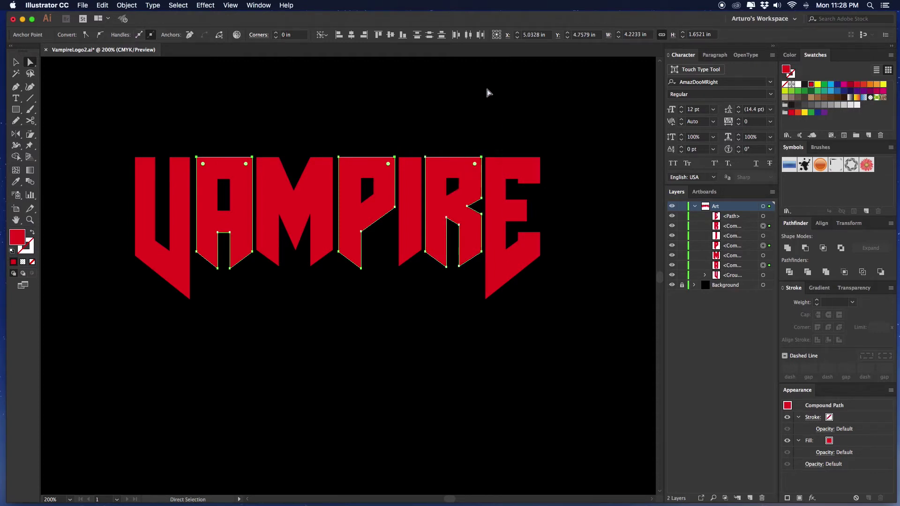
{"action": "left_click", "coordinate": [478, 171], "text": "shift"}
{"action": "left_click_drag", "start_coordinate": [475, 166], "coordinate": [475, 169]}
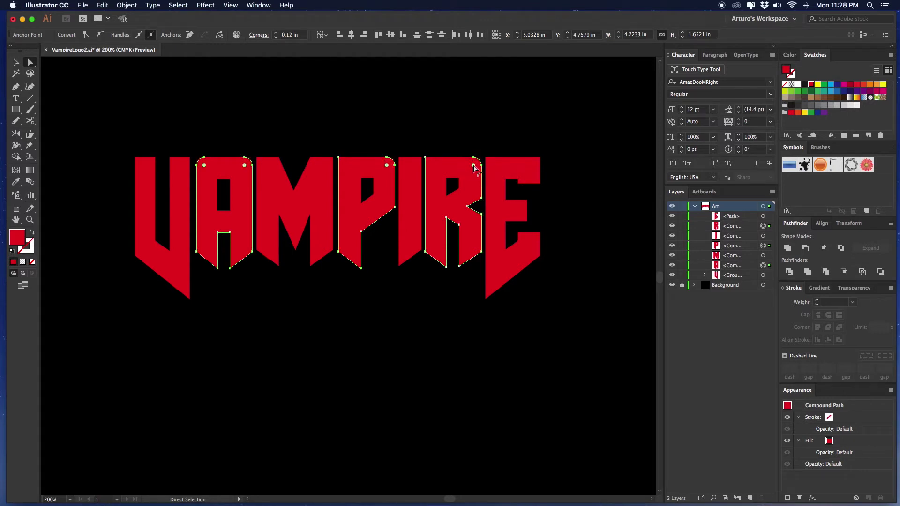
{"action": "left_click", "coordinate": [258, 35]}
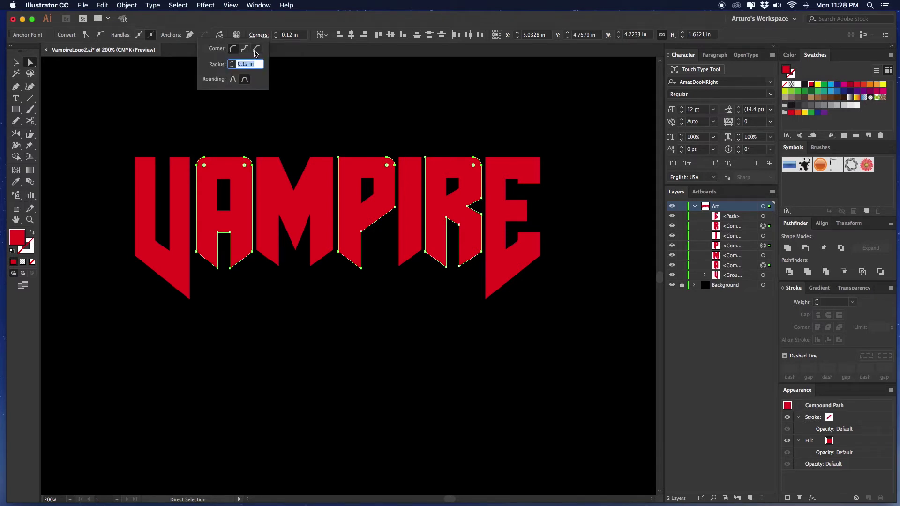
{"action": "left_click", "coordinate": [256, 50]}
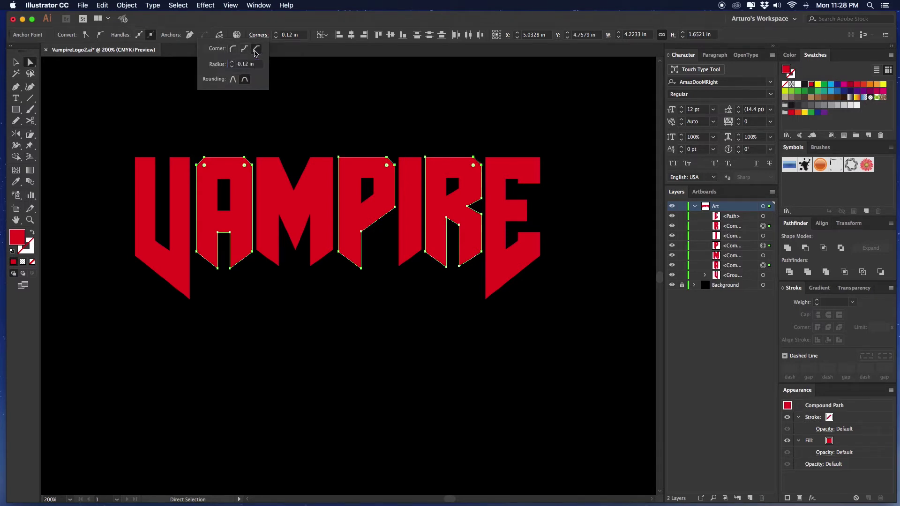
{"action": "left_click", "coordinate": [474, 167]}
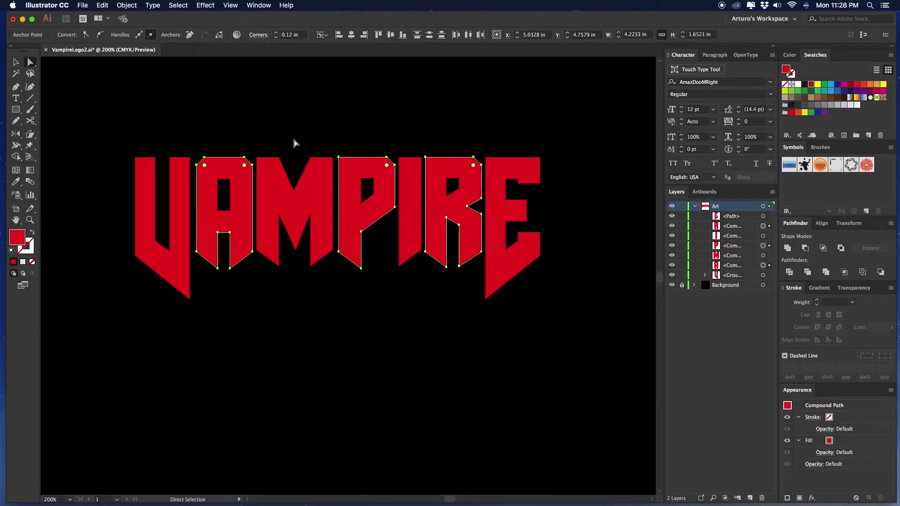
{"action": "left_click", "coordinate": [164, 115]}
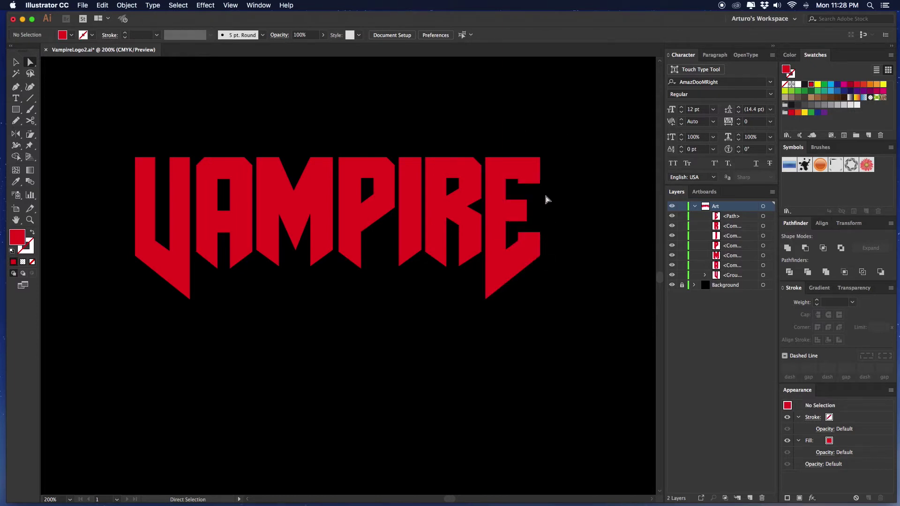
Nudge the E's middle bar upward by moving its anchors with the Direct Selection tool.
{"action": "left_click", "coordinate": [498, 227]}
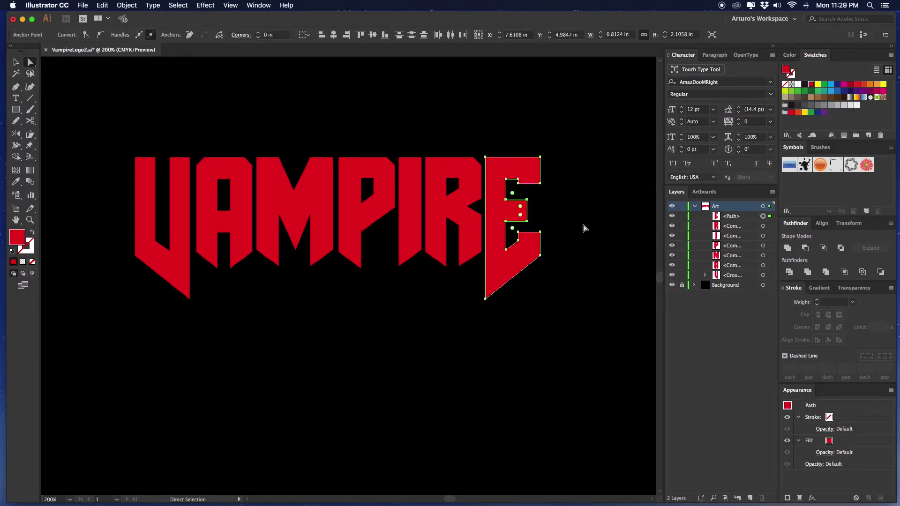
{"action": "key", "text": "Up"}
{"action": "key", "text": "Up"}
{"action": "key", "text": "Up"}
{"action": "key", "text": "Up"}
{"action": "key", "text": "Up"}
{"action": "key", "text": "Up"}
{"action": "key", "text": "Up"}
{"action": "key", "text": "Up"}
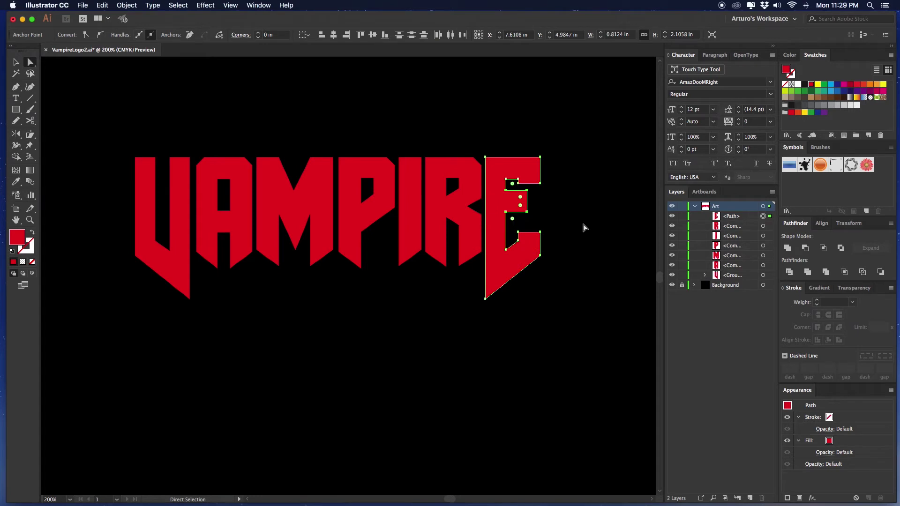
Raise the top edge of the E's lower arm, keeping the rest of the letter in place.
{"action": "left_click_drag", "start_coordinate": [557, 221], "coordinate": [512, 235]}
{"action": "key", "text": "Up"}
{"action": "key", "text": "Up"}
{"action": "left_click", "coordinate": [550, 234]}
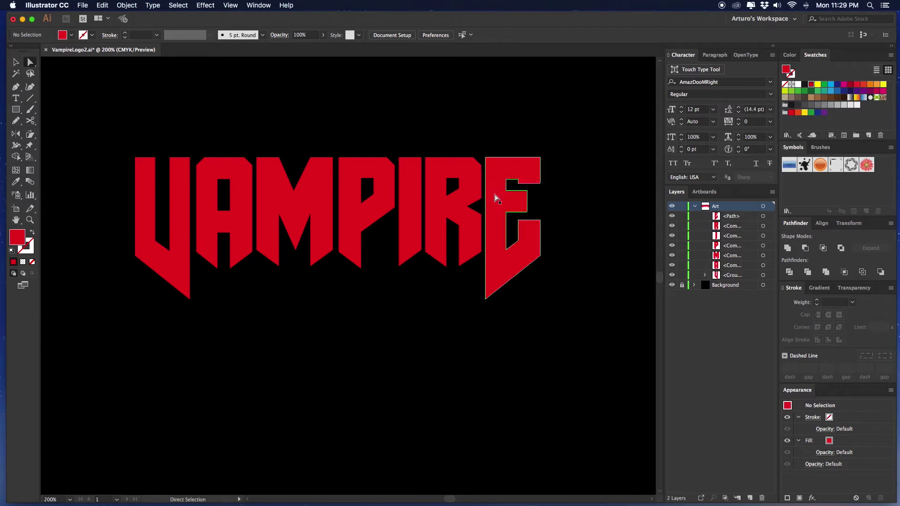
Nudge up the lower anchors of the P's counter and bowl, and the R's lower counter, side notch and leg-junction anchors.
{"action": "left_click_drag", "start_coordinate": [369, 187], "coordinate": [396, 216]}
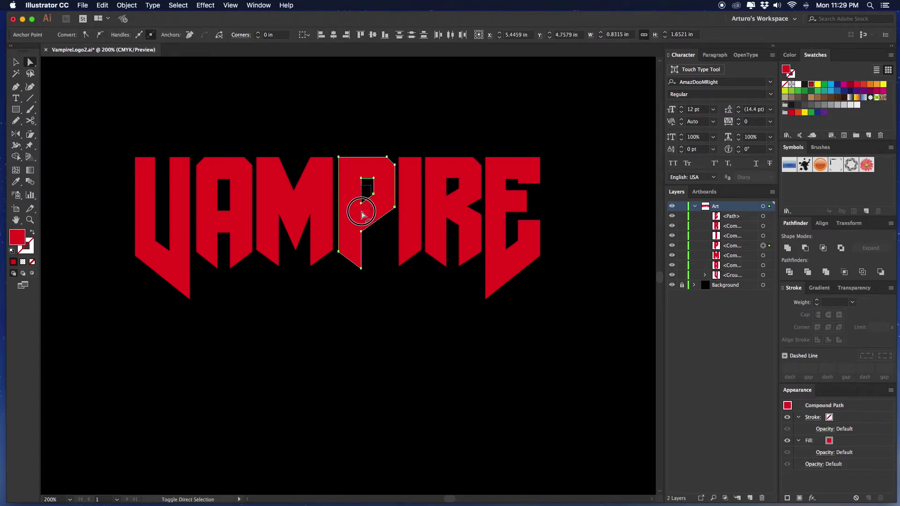
{"action": "left_click", "coordinate": [361, 232]}
{"action": "key", "text": "Up"}
{"action": "key", "text": "Up"}
{"action": "key", "text": "Up"}
{"action": "key", "text": "Up"}
{"action": "key", "text": "Up"}
{"action": "key", "text": "Up"}
{"action": "key", "text": "Up"}
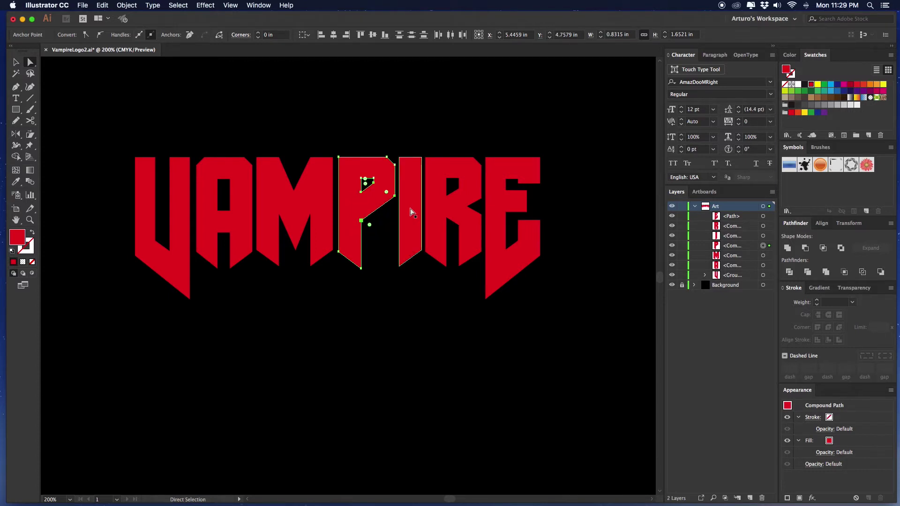
{"action": "left_click", "coordinate": [446, 218]}
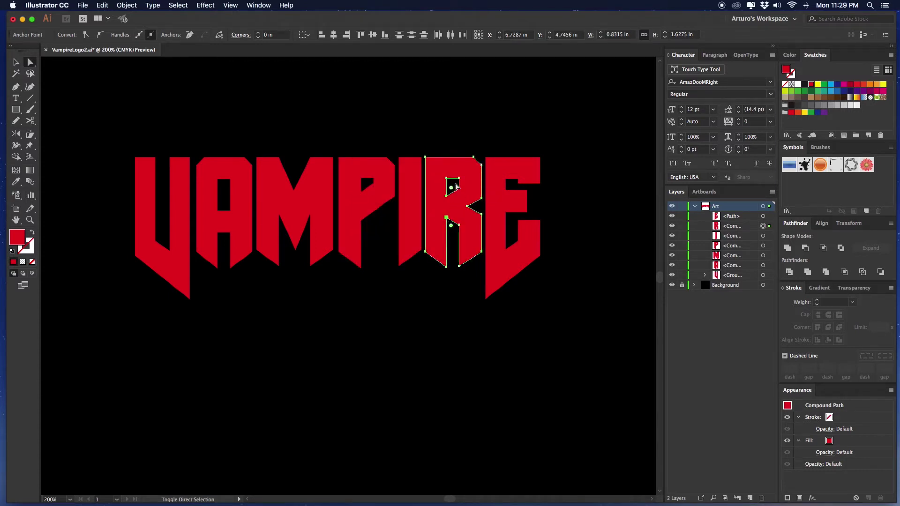
{"action": "left_click_drag", "start_coordinate": [455, 182], "coordinate": [484, 237]}
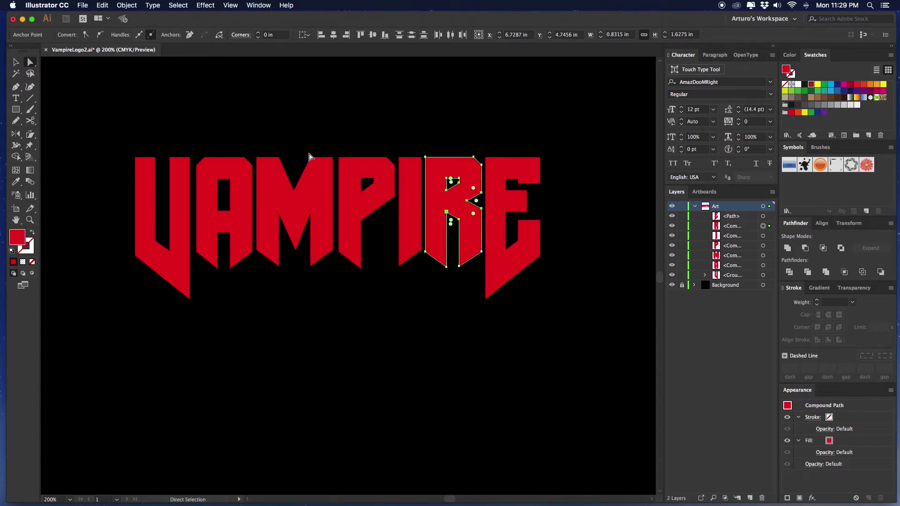
Raise the A's crossbar by nudging up the bottom anchors of its counter and the top anchors of its leg gap.
{"action": "left_click", "coordinate": [224, 236]}
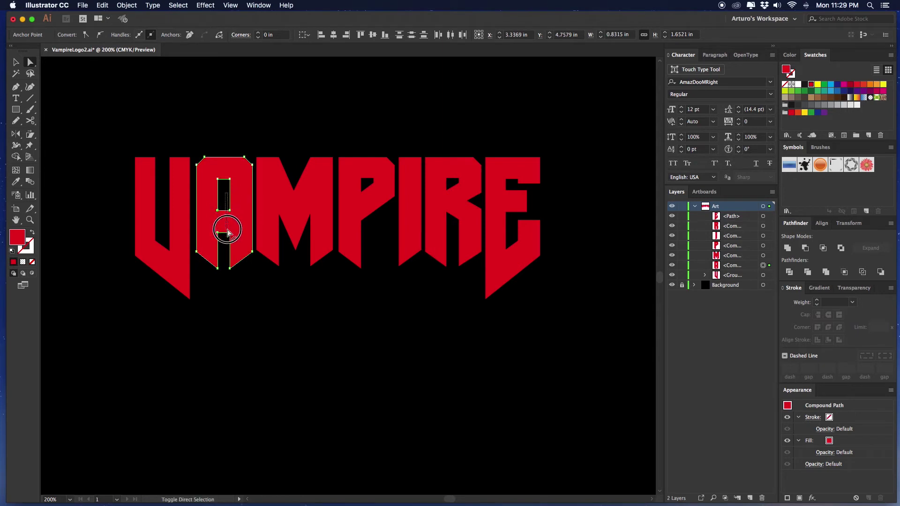
{"action": "left_click", "coordinate": [227, 233]}
{"action": "key", "text": "Up"}
{"action": "key", "text": "Up"}
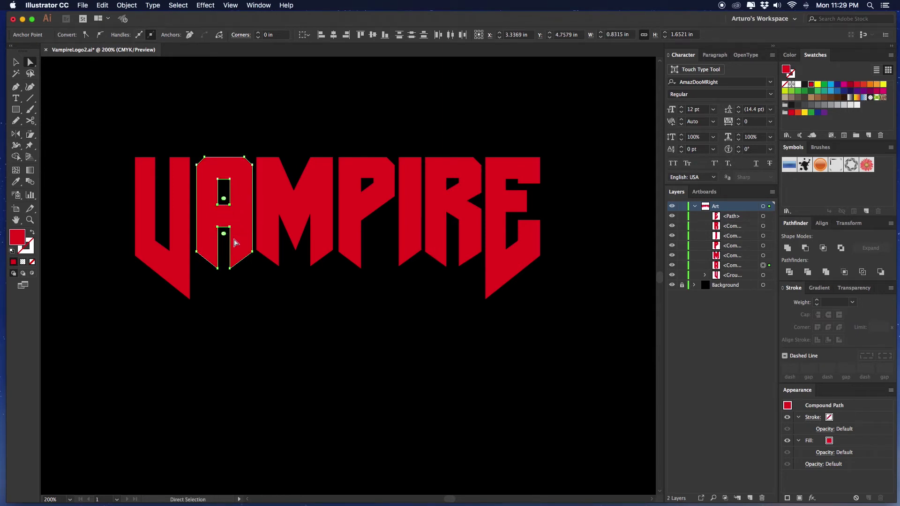
{"action": "key", "text": "Up"}
{"action": "key", "text": "Up"}
{"action": "key", "text": "Up"}
{"action": "key", "text": "Up"}
{"action": "key", "text": "Up"}
{"action": "key", "text": "Up"}
{"action": "left_click", "coordinate": [257, 316]}
Round the V's inner lower-left corner and the matching inner corner of the E's lower arm to a 0.45 in radius.
{"action": "scroll", "coordinate": [261, 301], "scroll_direction": "right", "scroll_amount": 3}
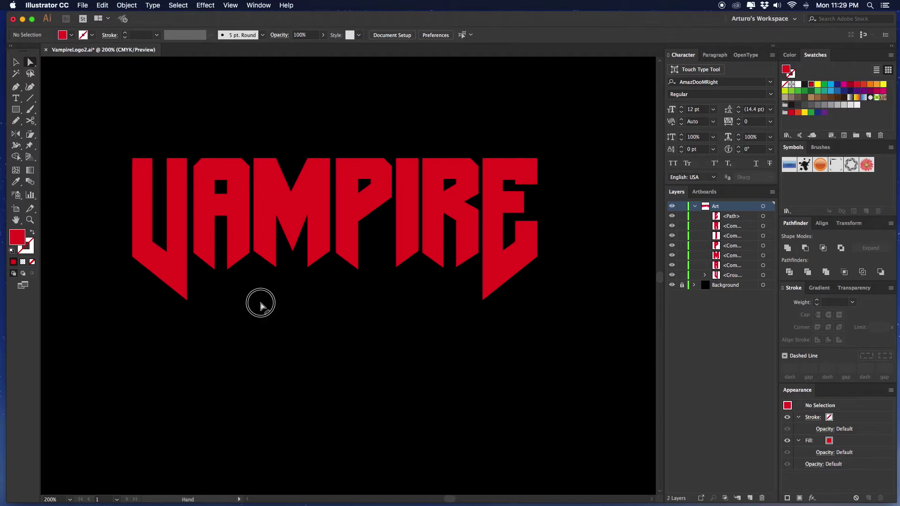
{"action": "key", "text": "v"}
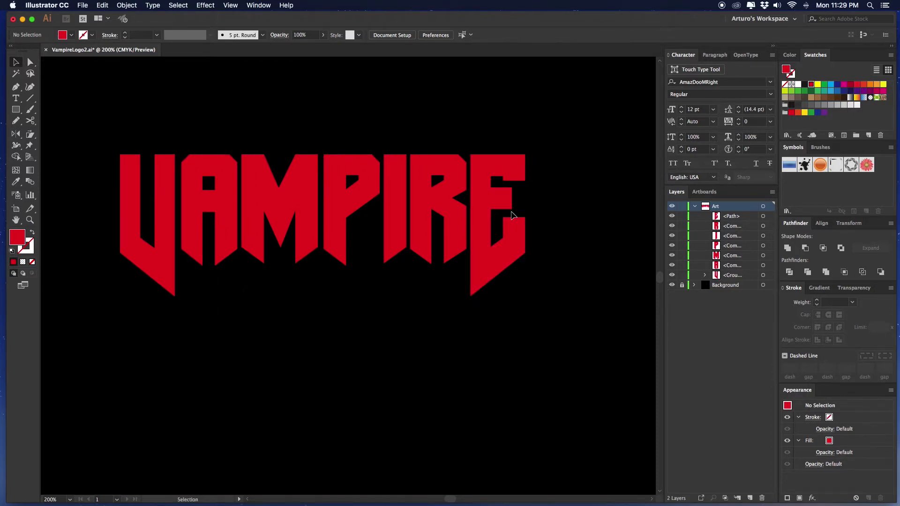
{"action": "key", "text": "a"}
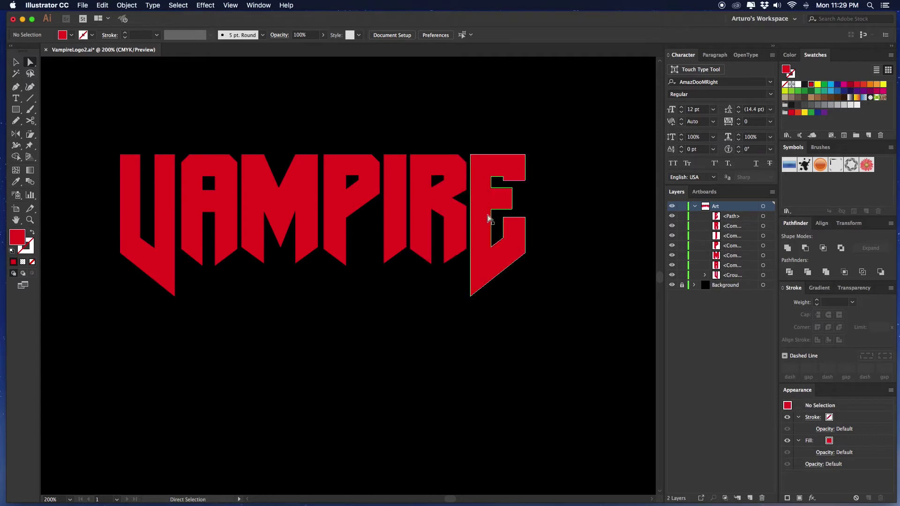
{"action": "scroll", "coordinate": [553, 252], "scroll_direction": "left", "scroll_amount": 3}
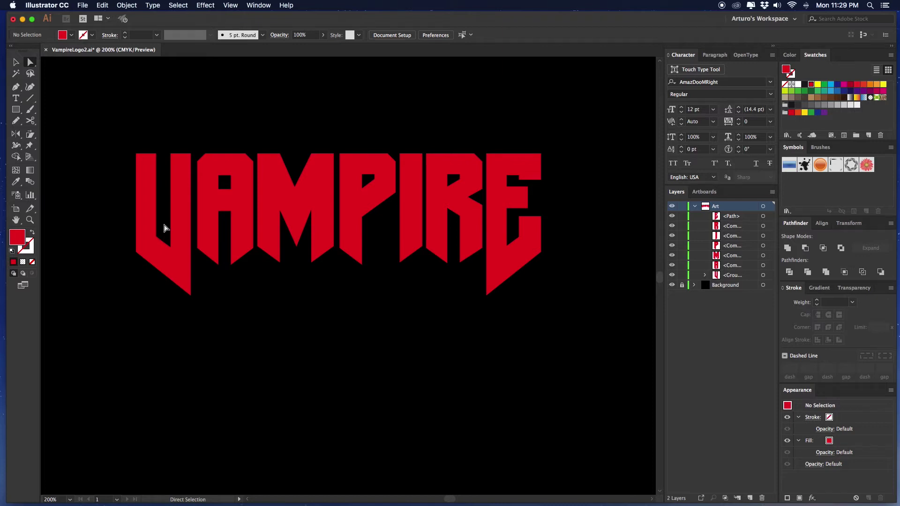
{"action": "left_click_drag", "start_coordinate": [163, 223], "coordinate": [150, 247]}
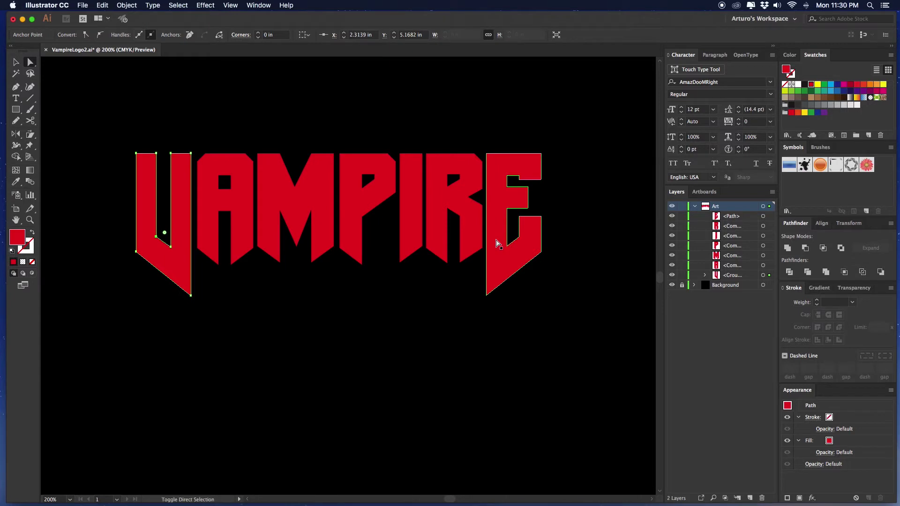
{"action": "left_click_drag", "start_coordinate": [513, 234], "coordinate": [526, 249]}
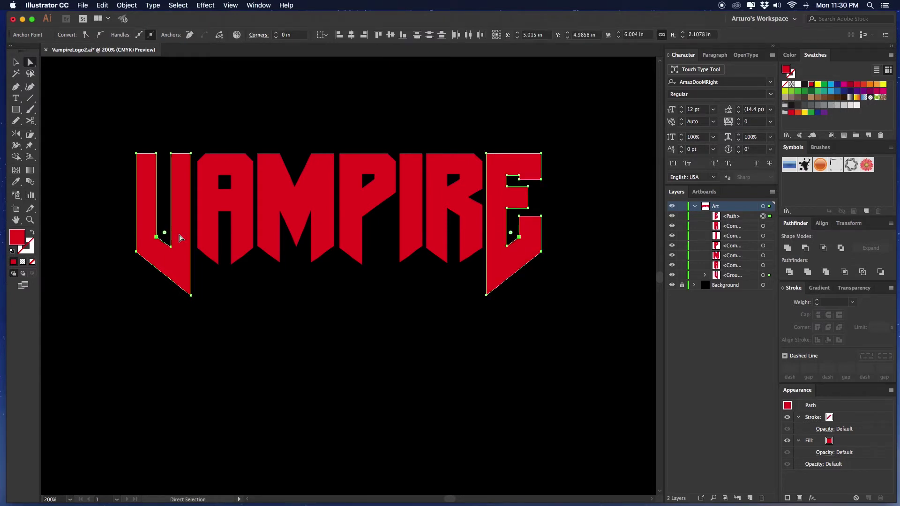
{"action": "left_click_drag", "start_coordinate": [166, 234], "coordinate": [435, 84]}
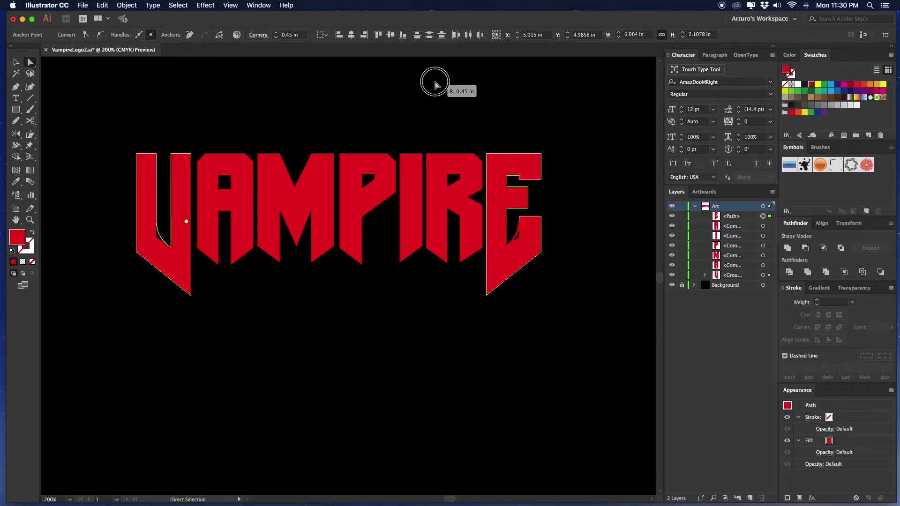
{"action": "left_click_drag", "start_coordinate": [435, 82], "coordinate": [435, 83]}
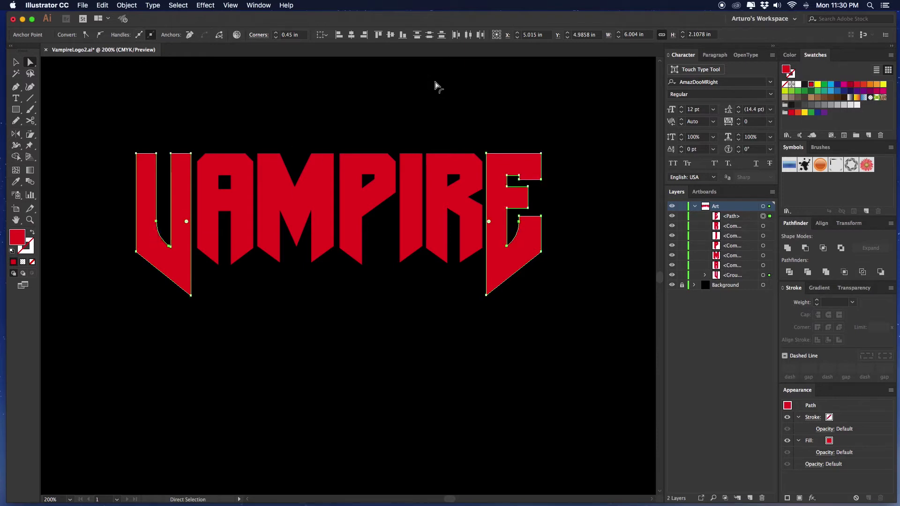
{"action": "left_click", "coordinate": [548, 255]}
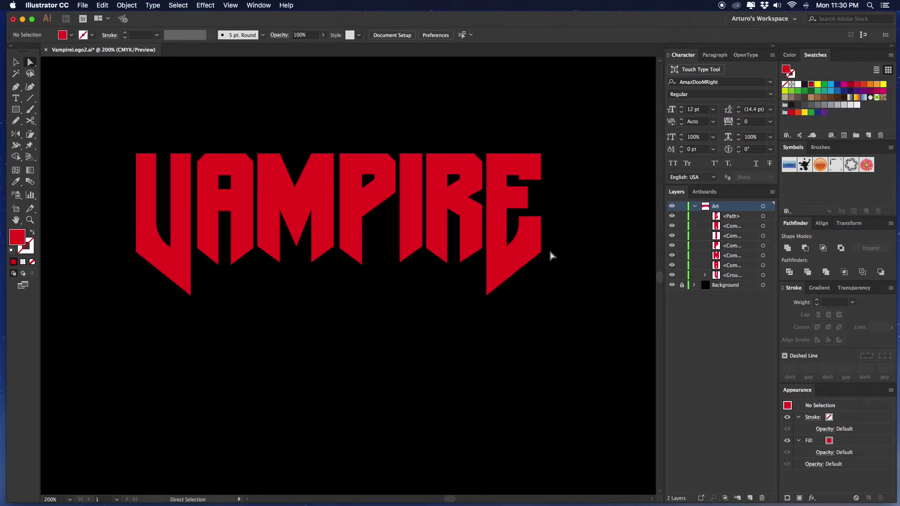
Round the V's outer lower-left corner and the E's outer lower-right corner to a 0.87 in radius.
{"action": "left_click_drag", "start_coordinate": [539, 260], "coordinate": [539, 261]}
{"action": "left_click_drag", "start_coordinate": [127, 264], "coordinate": [196, 228]}
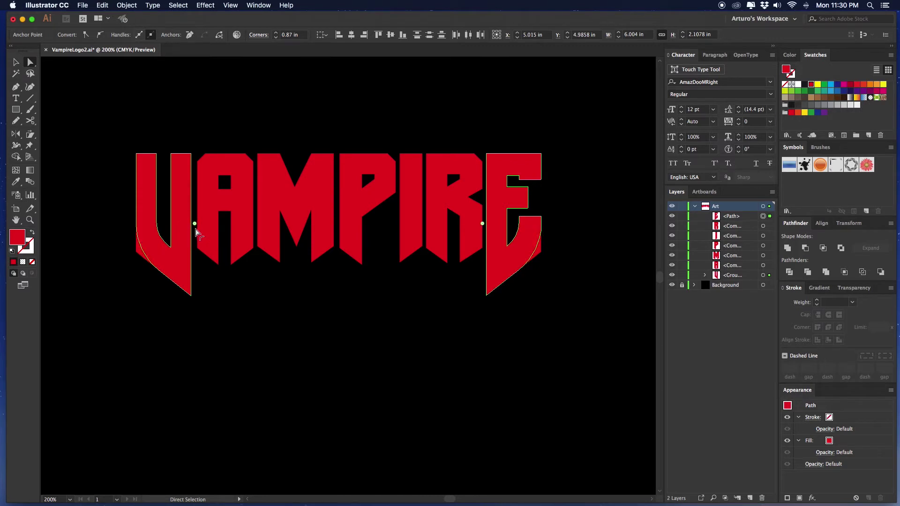
{"action": "left_click", "coordinate": [383, 378]}
{"action": "key", "text": "v"}
{"action": "scroll", "coordinate": [362, 346], "scroll_direction": "up", "scroll_amount": 1}
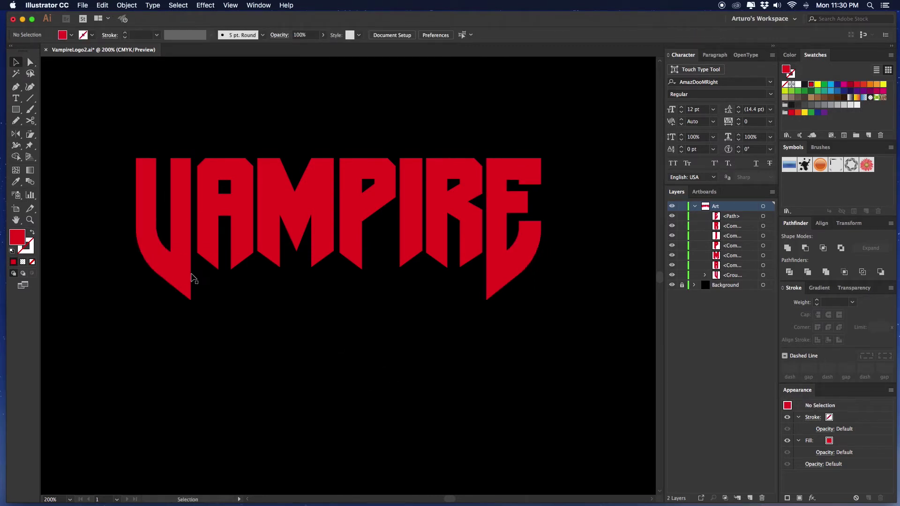
Scale the V and E up together proportionally to about 2.26 in high, extending their tops above the middle letters.
{"action": "left_click", "coordinate": [189, 277]}
{"action": "left_click", "coordinate": [507, 256], "text": "shift"}
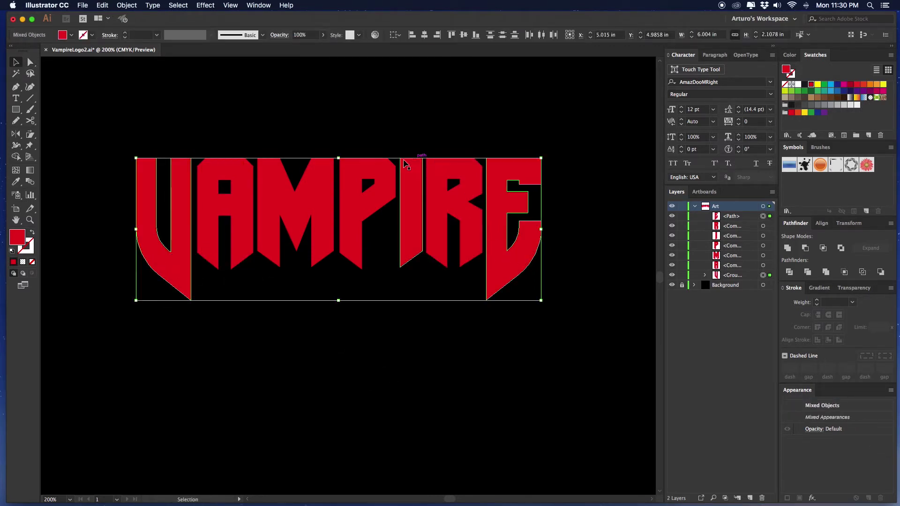
{"action": "left_click_drag", "start_coordinate": [338, 158], "coordinate": [338, 146]}
{"action": "left_click", "coordinate": [374, 132]}
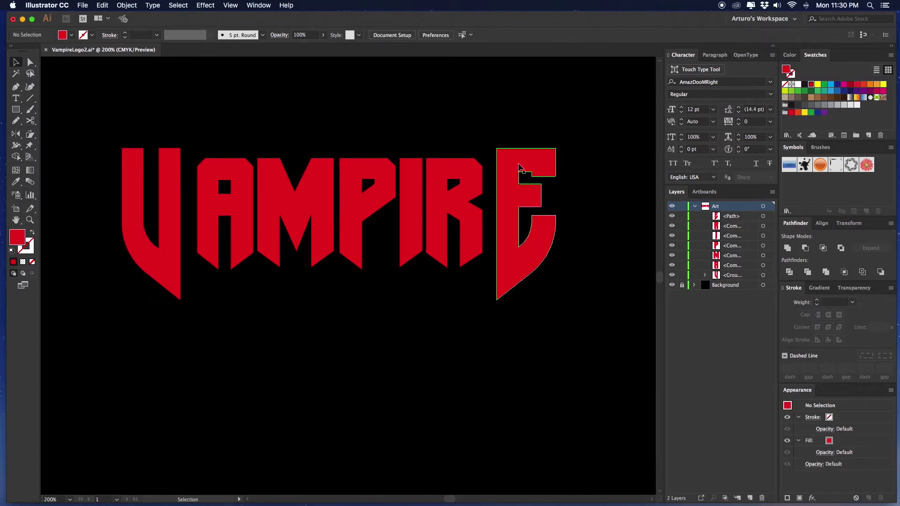
Move the enlarged E and V inward so they sit close to the R and the A.
{"action": "left_click_drag", "start_coordinate": [519, 167], "coordinate": [509, 166]}
{"action": "left_click_drag", "start_coordinate": [169, 193], "coordinate": [180, 192]}
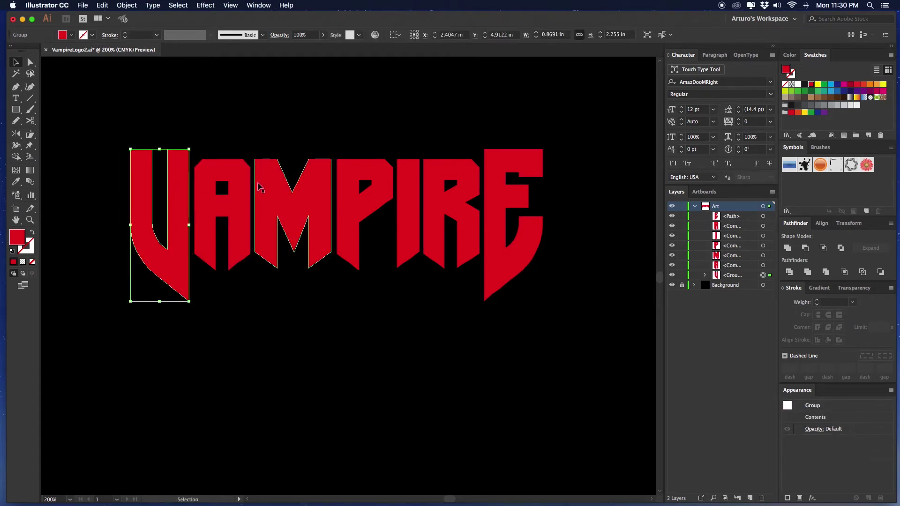
{"action": "left_click", "coordinate": [248, 136]}
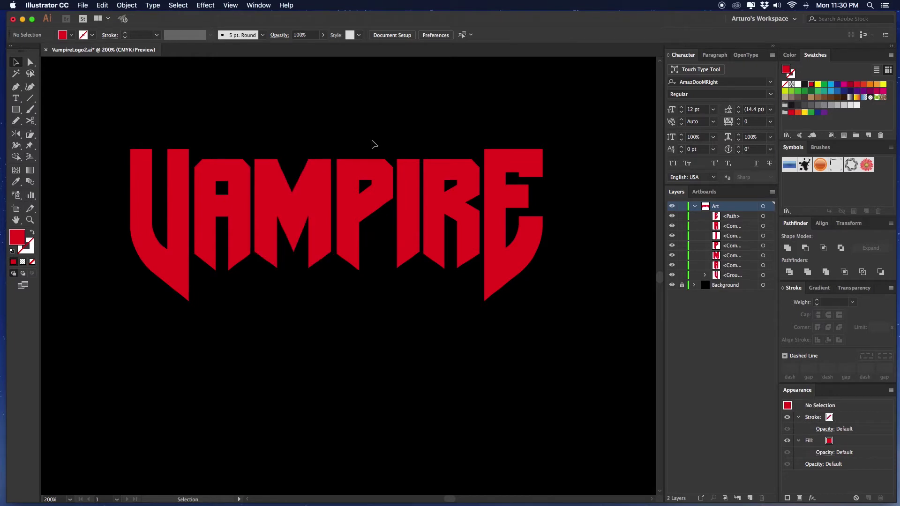
Select all seven letters and distribute the horizontal spacing between them evenly.
{"action": "scroll", "coordinate": [528, 112], "scroll_direction": "down", "scroll_amount": 1}
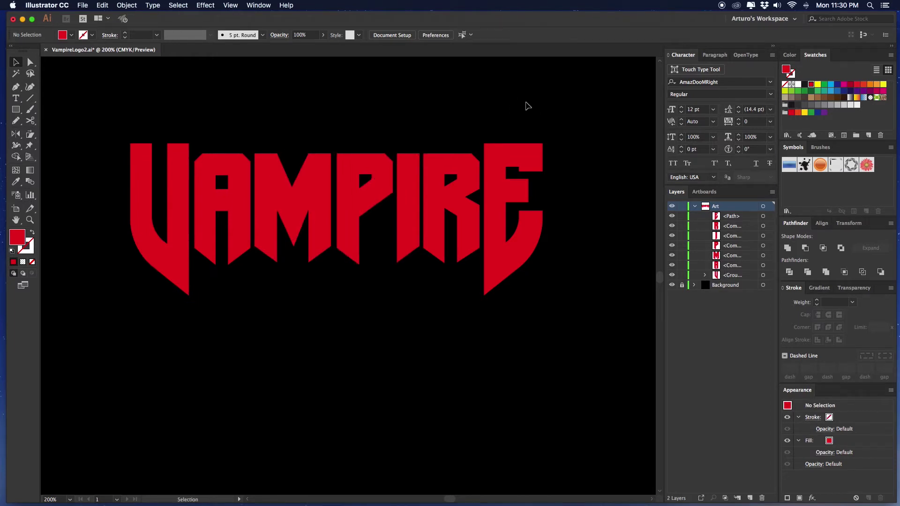
{"action": "scroll", "coordinate": [528, 113], "scroll_direction": "up", "scroll_amount": 1}
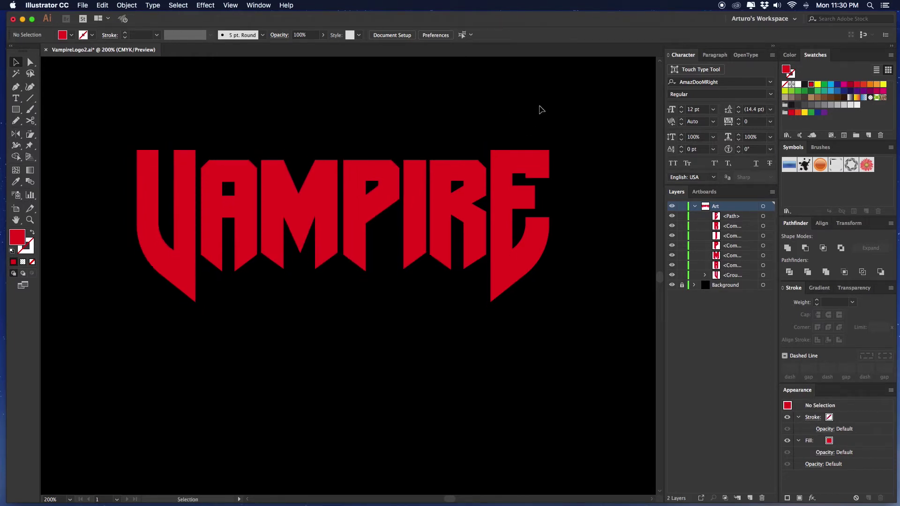
{"action": "scroll", "coordinate": [428, 98], "scroll_direction": "up", "scroll_amount": 1}
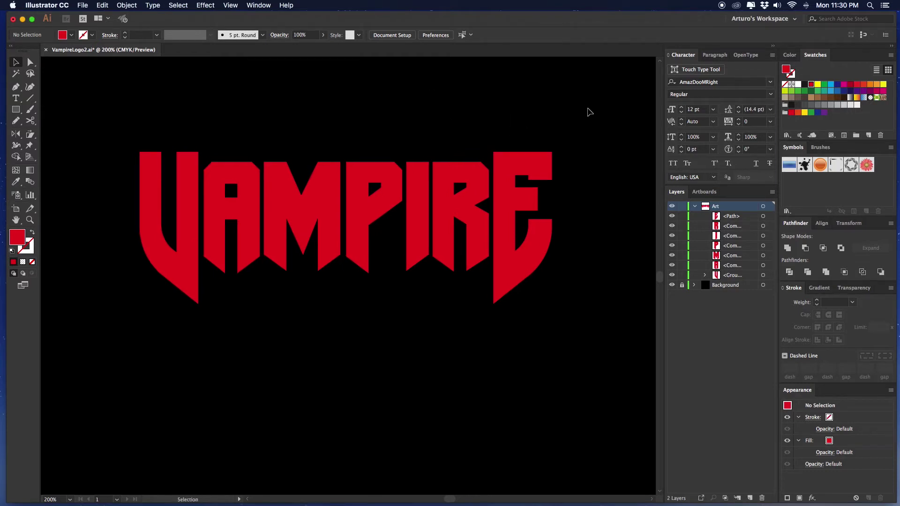
{"action": "left_click_drag", "start_coordinate": [589, 108], "coordinate": [86, 379]}
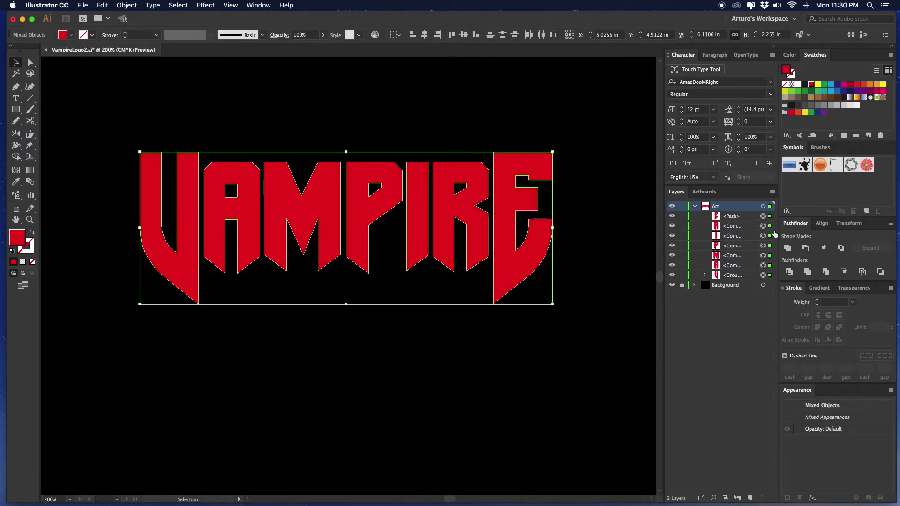
{"action": "left_click", "coordinate": [823, 224]}
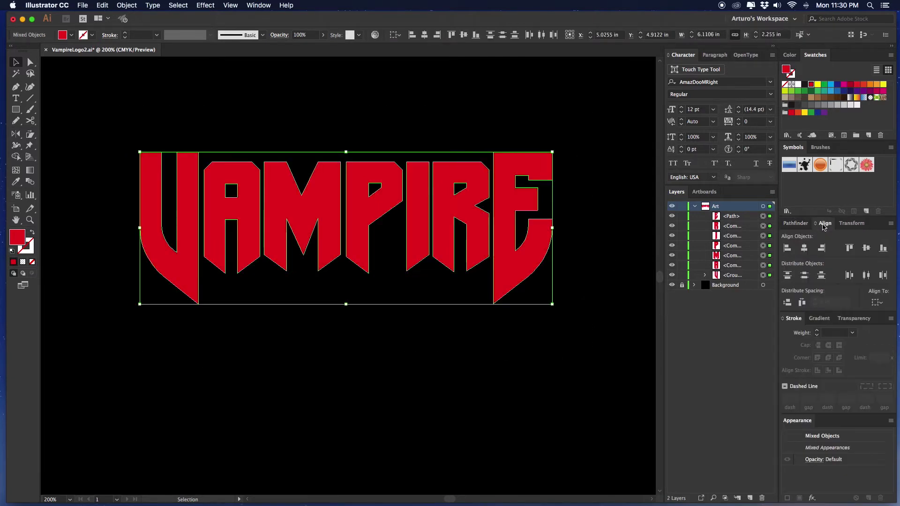
{"action": "left_click", "coordinate": [804, 304]}
{"action": "left_click", "coordinate": [582, 197]}
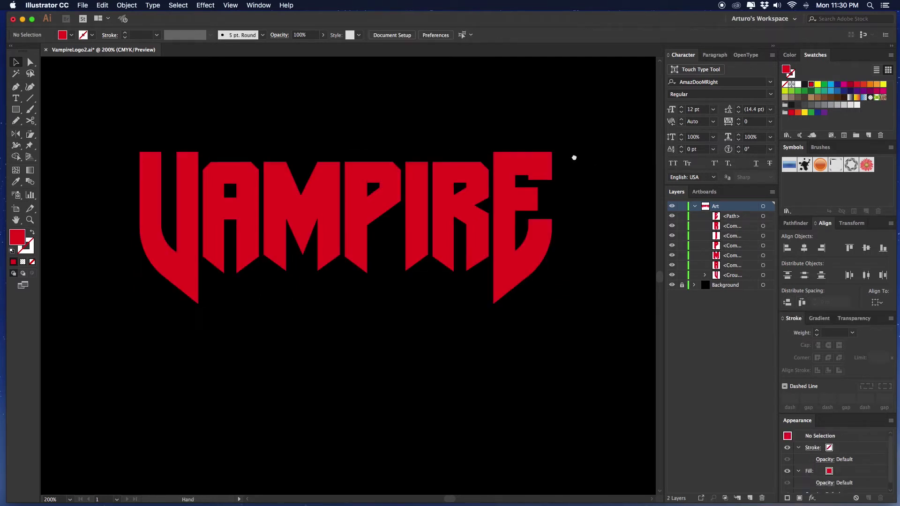
Group all the letters of the VAMPIRE lettering into one object.
{"action": "left_click_drag", "start_coordinate": [579, 120], "coordinate": [227, 392]}
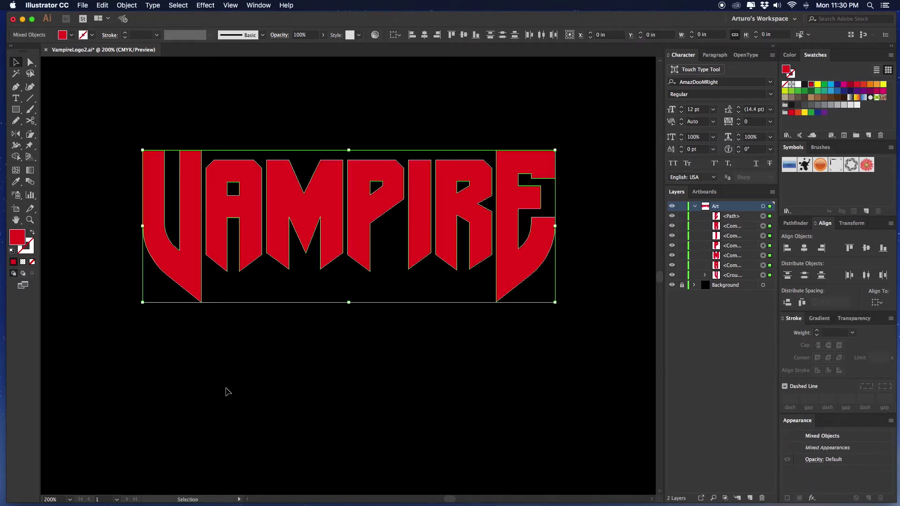
{"action": "right_click", "coordinate": [305, 204]}
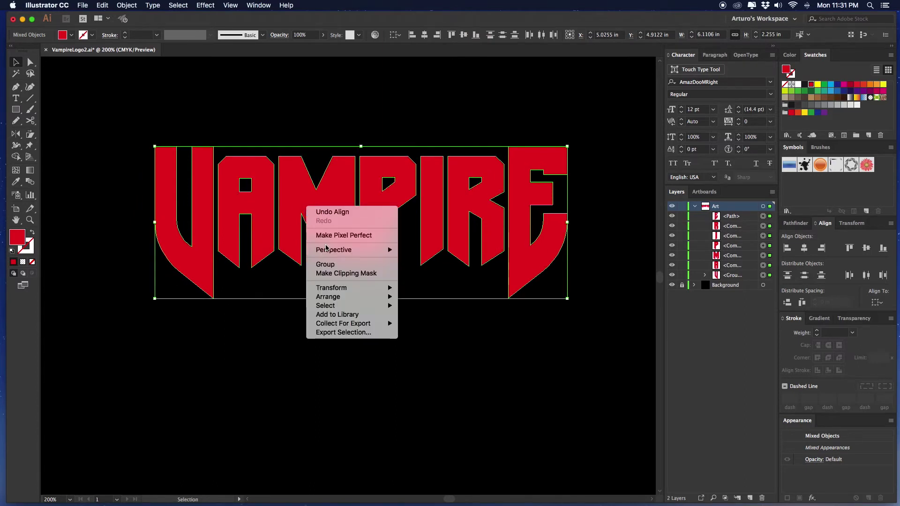
{"action": "left_click", "coordinate": [322, 263]}
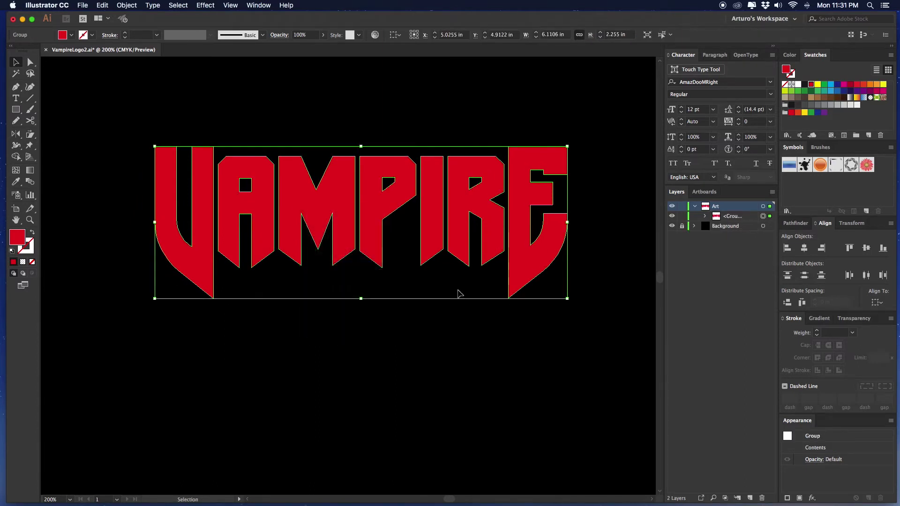
{"action": "scroll", "coordinate": [408, 299], "scroll_direction": "left", "scroll_amount": 2}
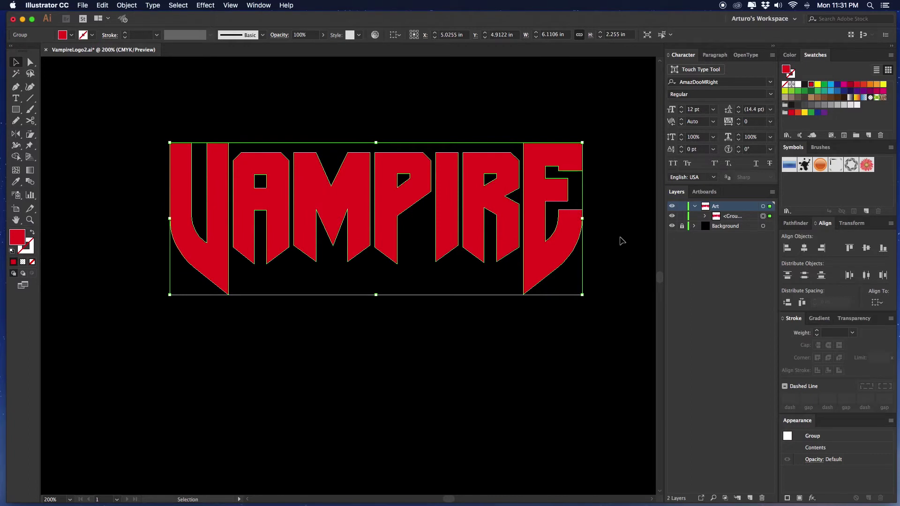
{"action": "scroll", "coordinate": [622, 241], "scroll_direction": "right", "scroll_amount": 3}
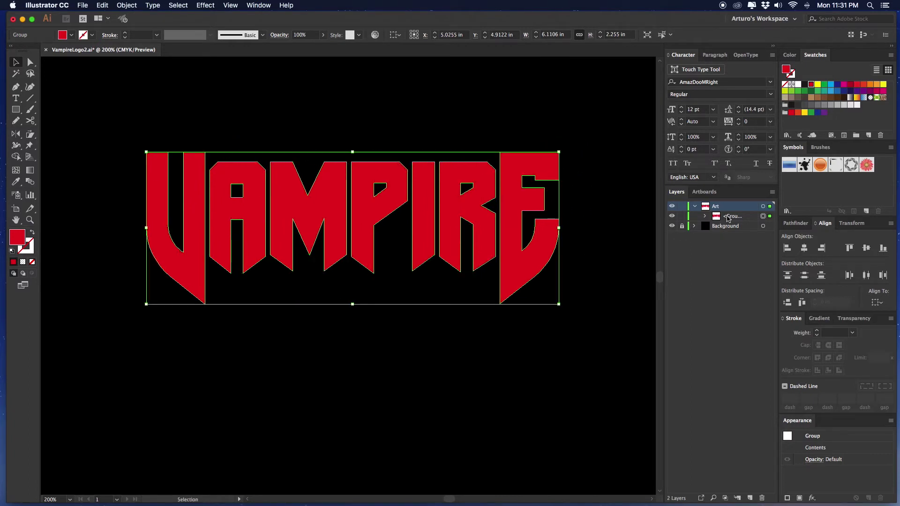
{"action": "left_click", "coordinate": [415, 413]}
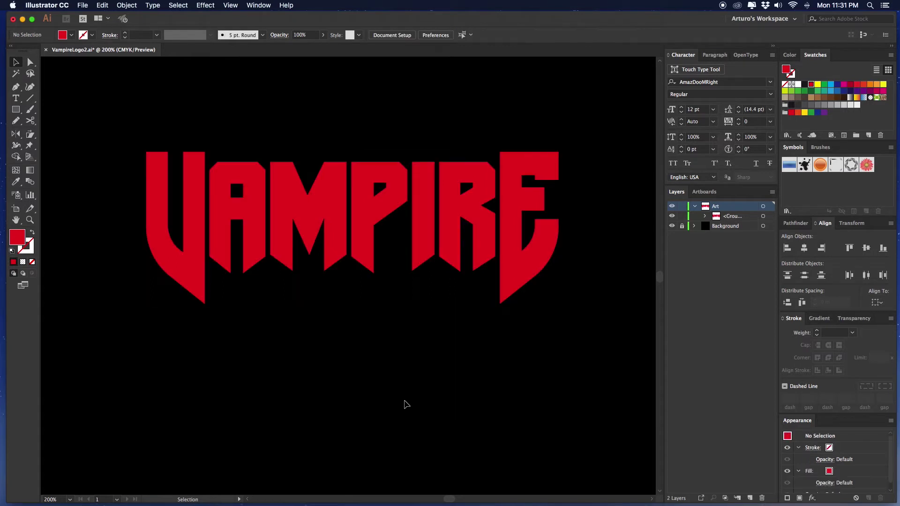
Draw a rectangle about 6.44 by 1.58 in over the lower half of the lettering and fill it dark red.
{"action": "key", "text": "m"}
{"action": "left_click_drag", "start_coordinate": [133, 217], "coordinate": [569, 324]}
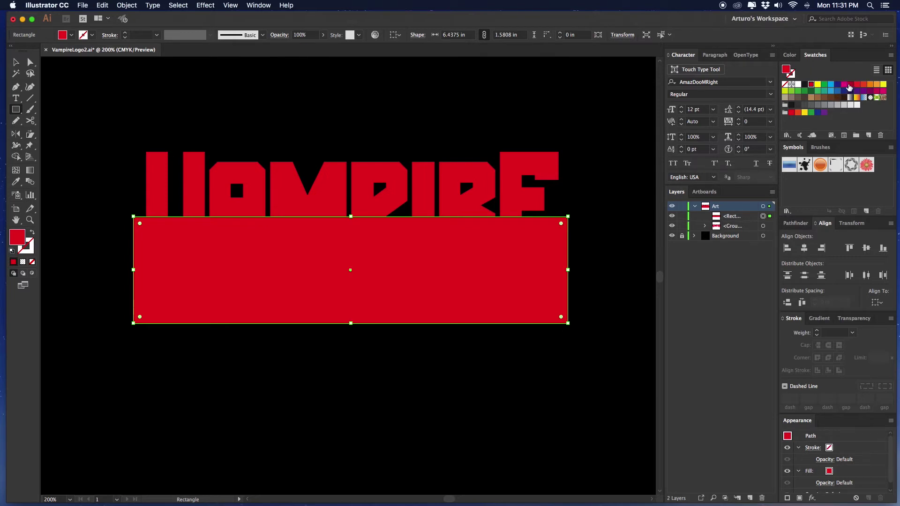
{"action": "left_click", "coordinate": [850, 87]}
{"action": "key", "text": "v"}
{"action": "left_click", "coordinate": [524, 146]}
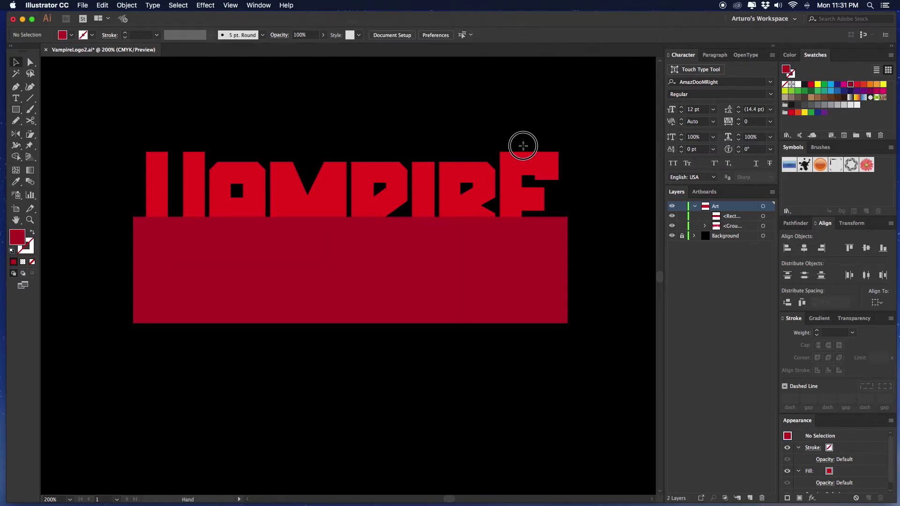
Copy the lettering group and paste it in place in front of the dark red rectangle.
{"action": "left_click", "coordinate": [551, 164]}
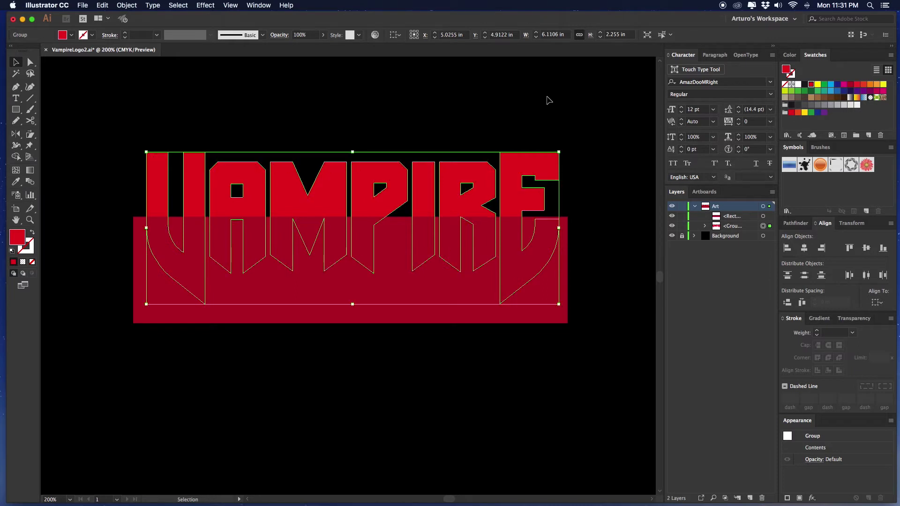
{"action": "left_click", "coordinate": [548, 100]}
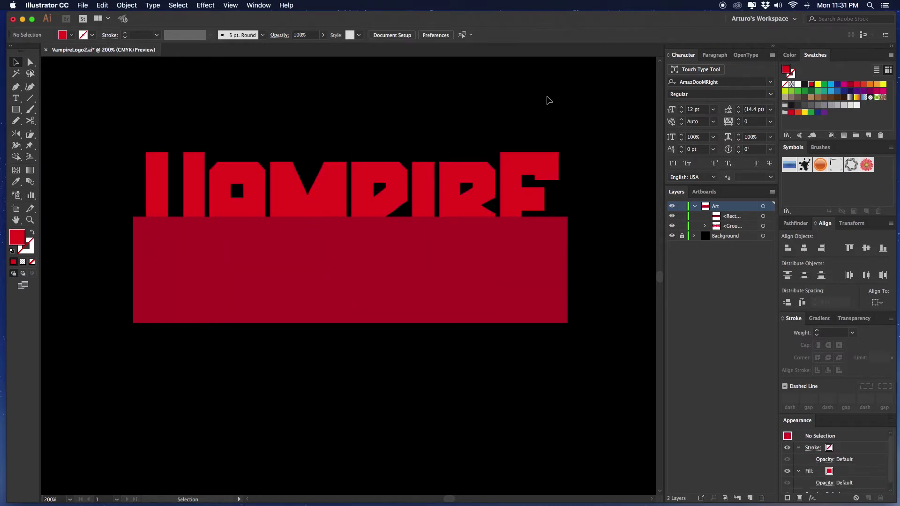
{"action": "key", "text": "super+f"}
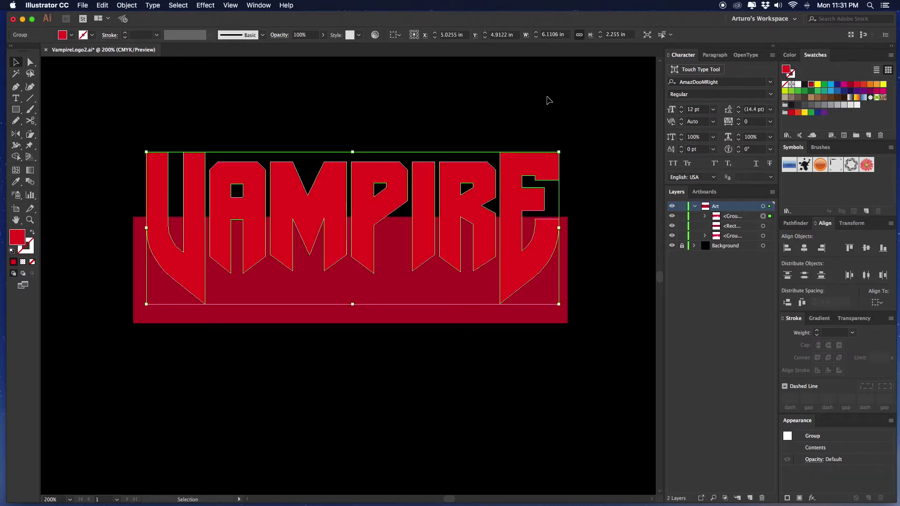
{"action": "left_click", "coordinate": [548, 100]}
Recolor the front copy of the lettering light blue.
{"action": "left_click_drag", "start_coordinate": [543, 106], "coordinate": [472, 112]}
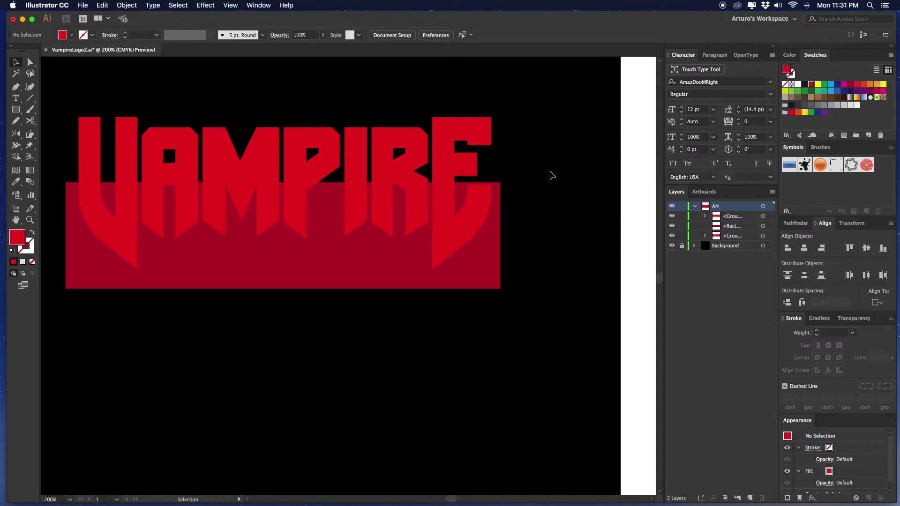
{"action": "left_click_drag", "start_coordinate": [552, 176], "coordinate": [309, 128]}
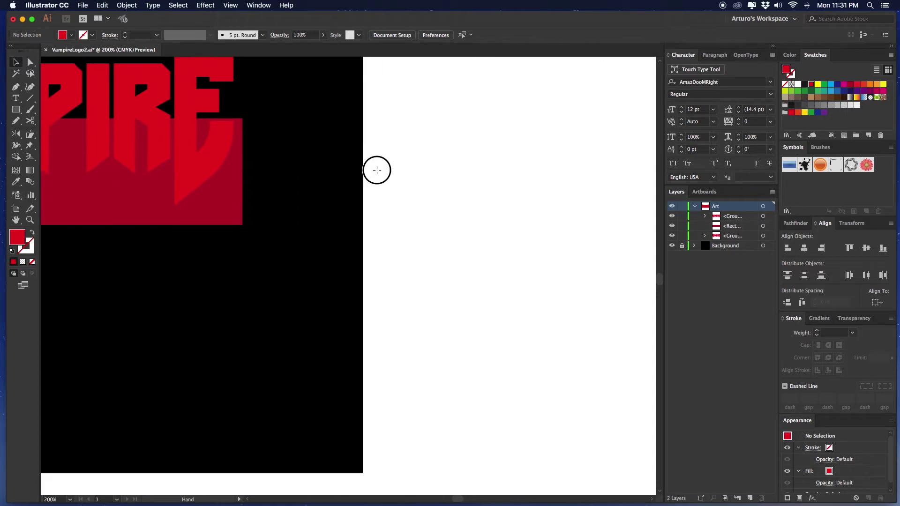
{"action": "left_click_drag", "start_coordinate": [376, 170], "coordinate": [412, 191]}
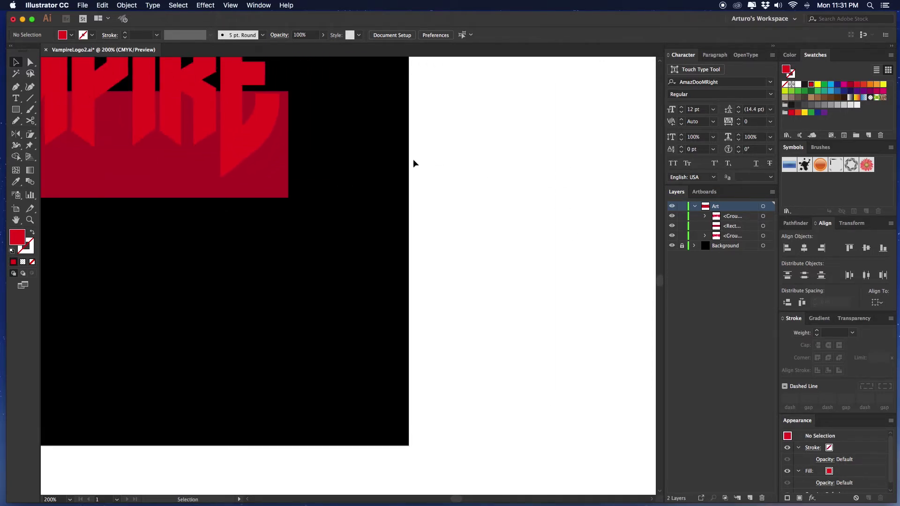
{"action": "left_click_drag", "start_coordinate": [301, 139], "coordinate": [525, 235]}
{"action": "left_click", "coordinate": [451, 163]}
{"action": "left_click_drag", "start_coordinate": [452, 163], "coordinate": [516, 184]}
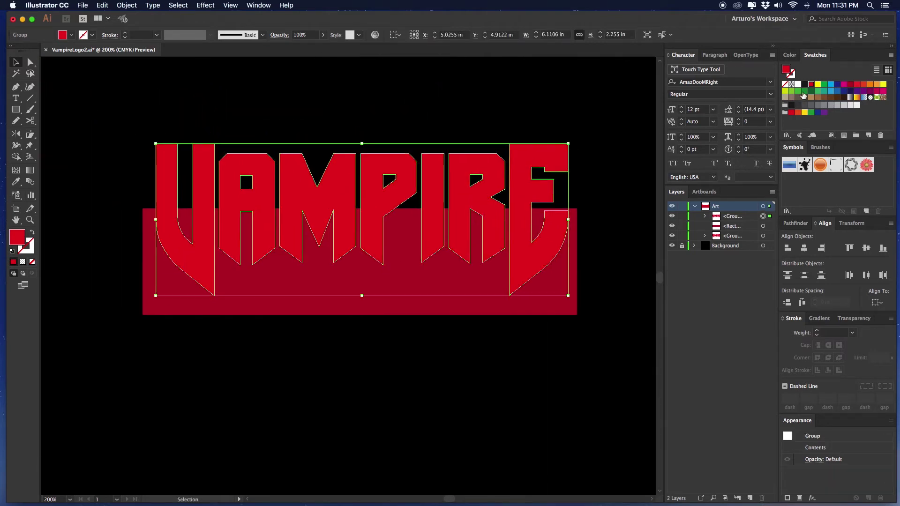
{"action": "left_click", "coordinate": [831, 84]}
{"action": "left_click_drag", "start_coordinate": [559, 97], "coordinate": [519, 95]}
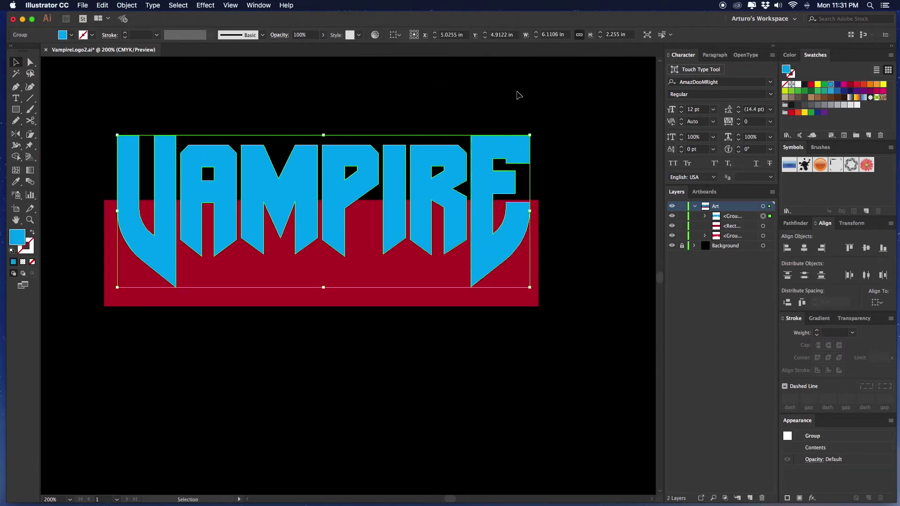
Delete the light blue lettering copy and undo the deletion.
{"action": "key", "text": "Delete"}
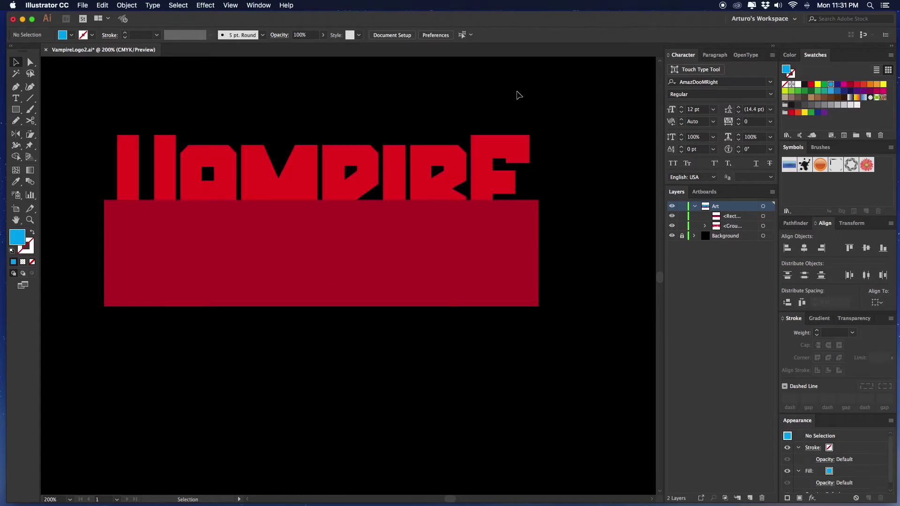
{"action": "left_click_drag", "start_coordinate": [600, 237], "coordinate": [251, 188]}
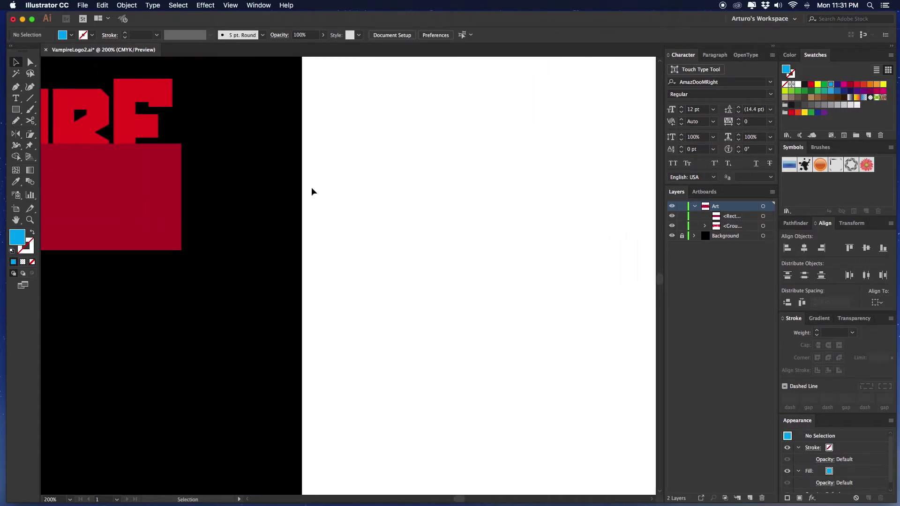
{"action": "key", "text": "super+z"}
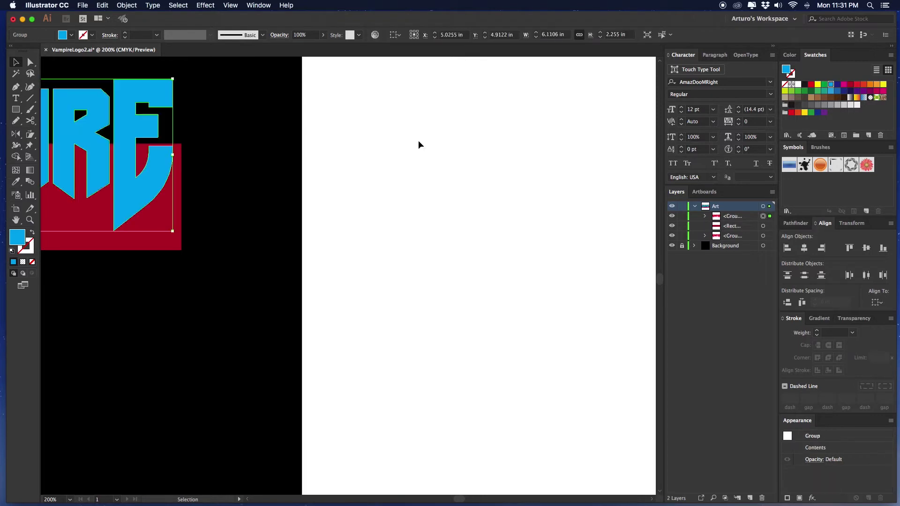
Paste another light blue lettering copy without keeping its position, partly off the artboard, and delete it.
{"action": "left_click", "coordinate": [450, 176]}
{"action": "scroll", "coordinate": [446, 191], "scroll_direction": "down", "scroll_amount": 2}
{"action": "scroll", "coordinate": [446, 191], "scroll_direction": "right", "scroll_amount": 2}
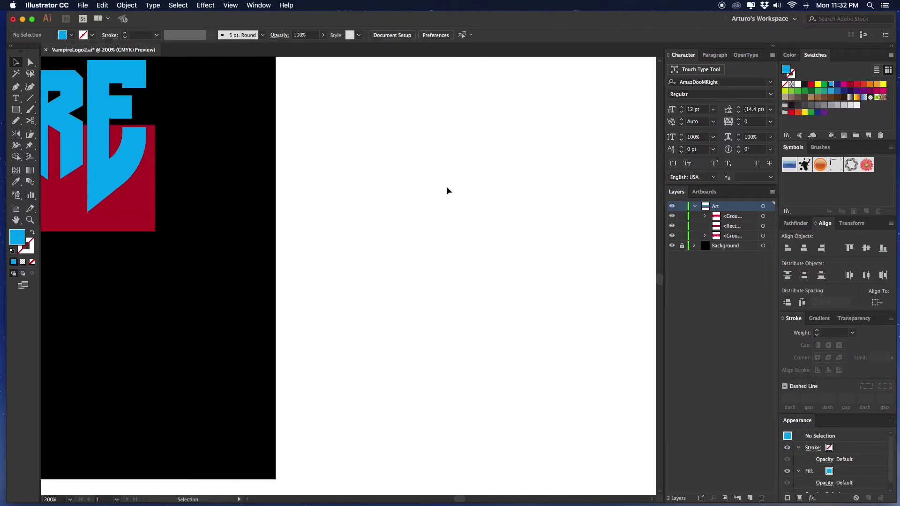
{"action": "key", "text": "super+v"}
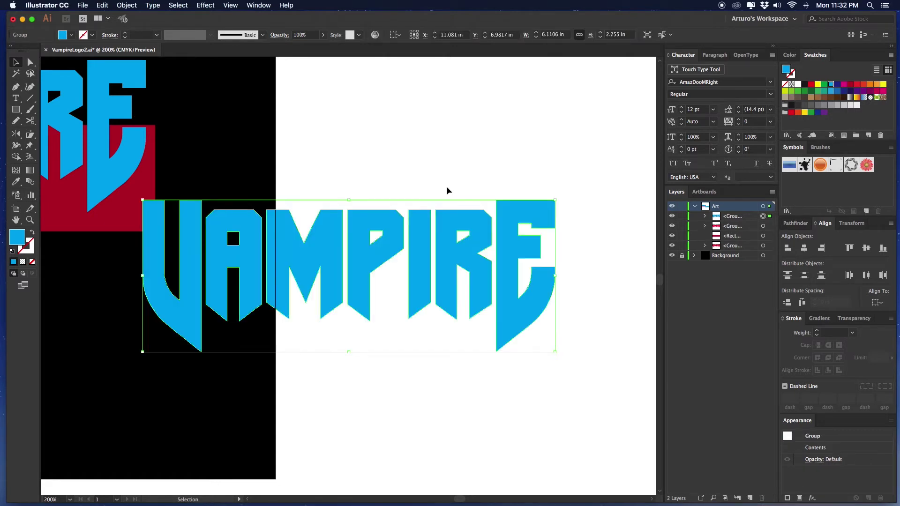
{"action": "left_click", "coordinate": [447, 187]}
{"action": "left_click_drag", "start_coordinate": [337, 171], "coordinate": [351, 170]}
{"action": "left_click", "coordinate": [355, 228]}
{"action": "key", "text": "Delete"}
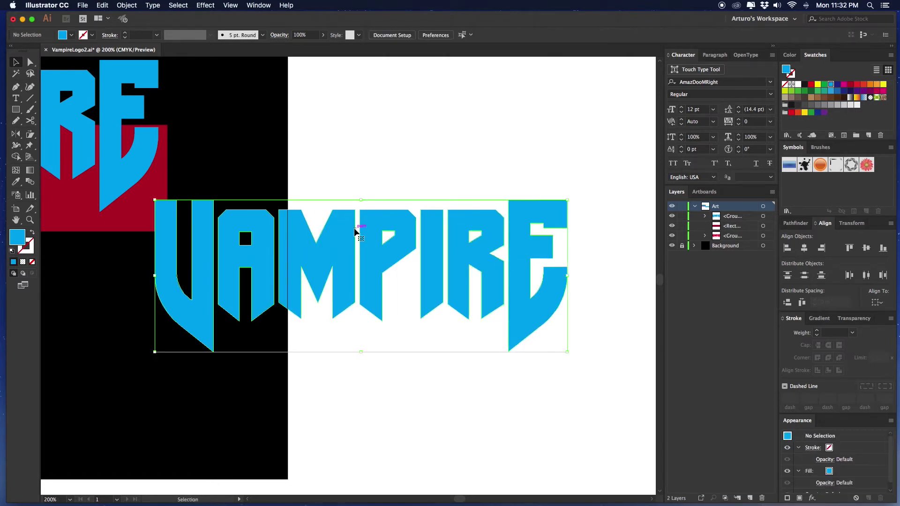
Select the light blue lettering in front of the dark red rectangle, delete it and undo the deletion.
{"action": "left_click_drag", "start_coordinate": [407, 234], "coordinate": [456, 243]}
{"action": "scroll", "coordinate": [455, 243], "scroll_direction": "left", "scroll_amount": 10}
{"action": "scroll", "coordinate": [455, 243], "scroll_direction": "up", "scroll_amount": 3}
{"action": "left_click", "coordinate": [489, 226]}
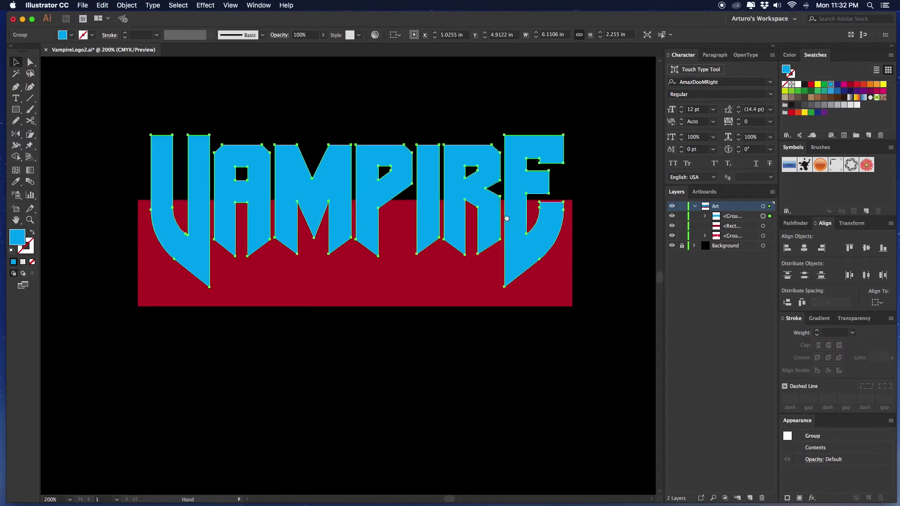
{"action": "key", "text": "Delete"}
{"action": "scroll", "coordinate": [533, 190], "scroll_direction": "up", "scroll_amount": 1}
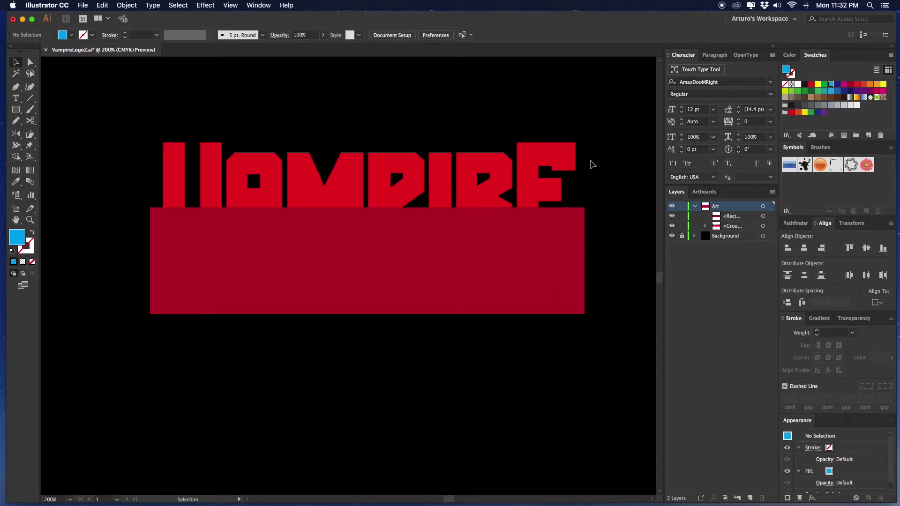
{"action": "key", "text": "super+z"}
{"action": "scroll", "coordinate": [585, 157], "scroll_direction": "up", "scroll_amount": 2}
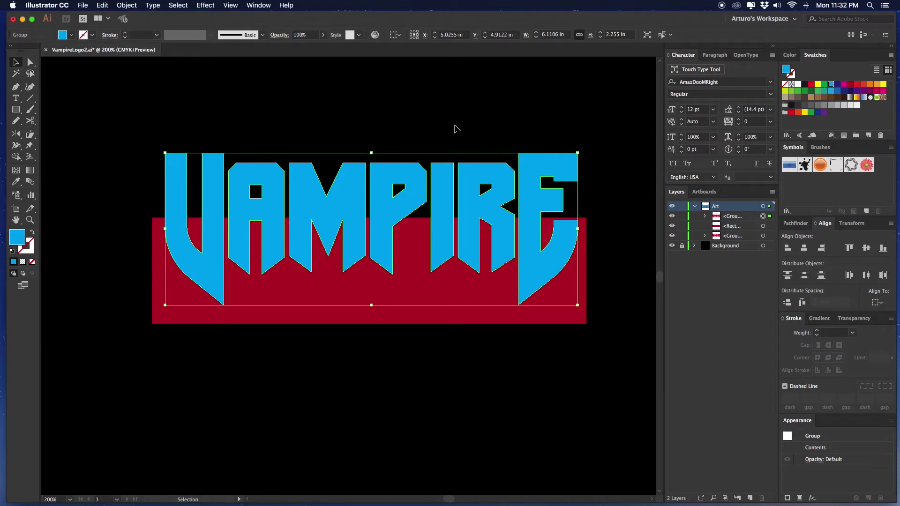
Turn the light blue lettering into a compound path and intersect it with the dark red rectangle.
{"action": "key", "text": "a"}
{"action": "key", "text": "super+8"}
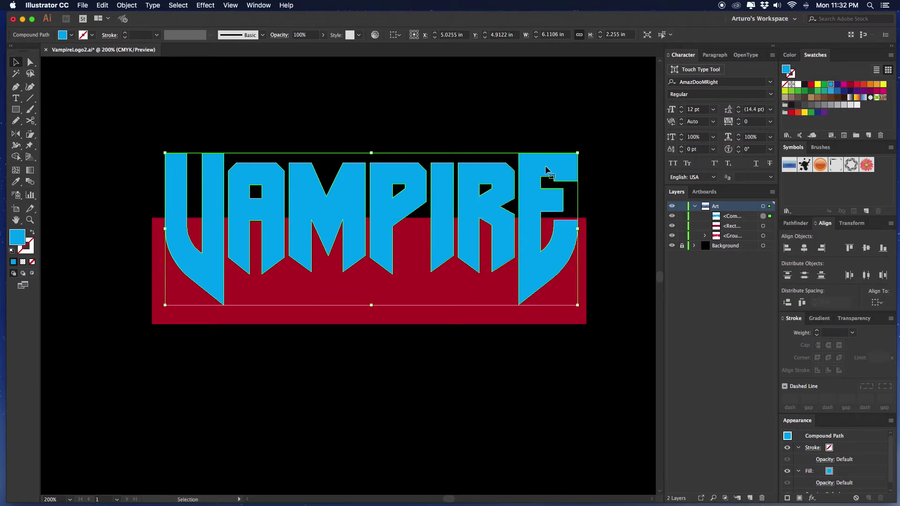
{"action": "left_click", "coordinate": [432, 286], "text": "shift"}
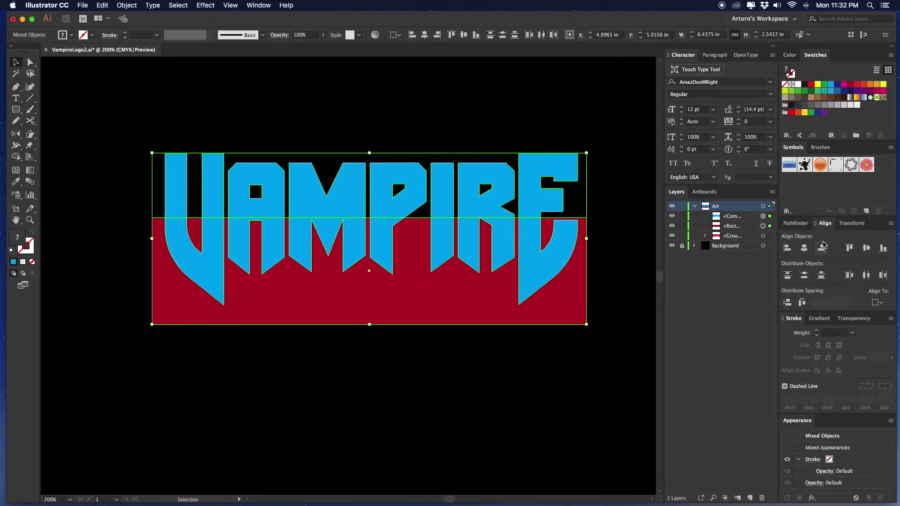
{"action": "left_click", "coordinate": [796, 223]}
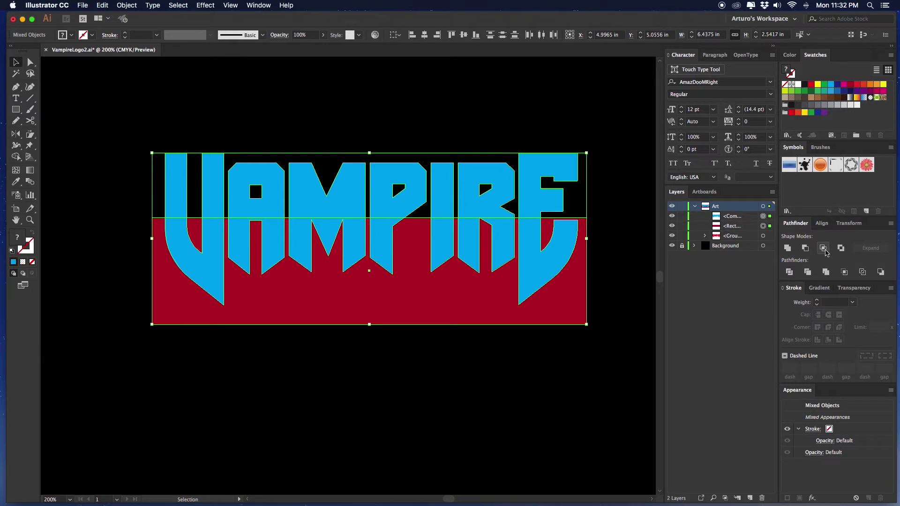
{"action": "left_click", "coordinate": [824, 250]}
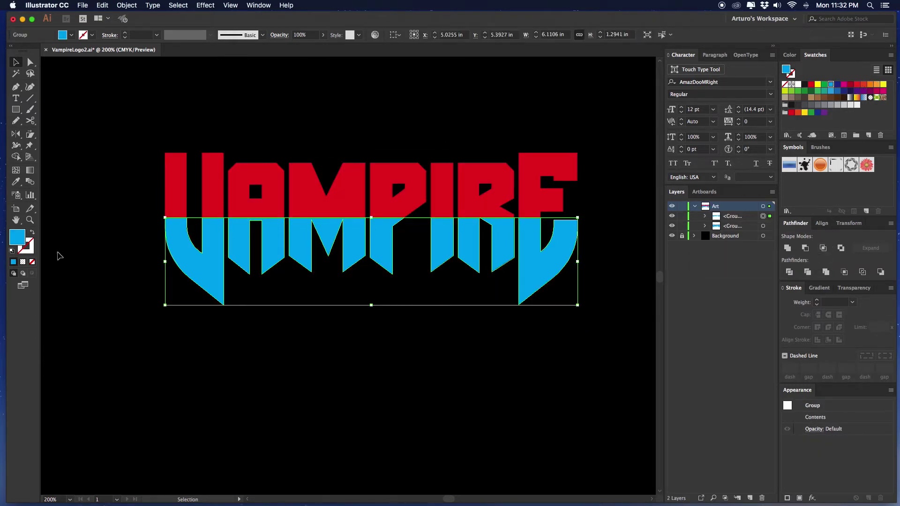
Fill the lower half of the lettering with a 90° linear gradient fading from dark red (C=15 M=100 Y=90 K=10) to transparent.
{"action": "left_click", "coordinate": [23, 262]}
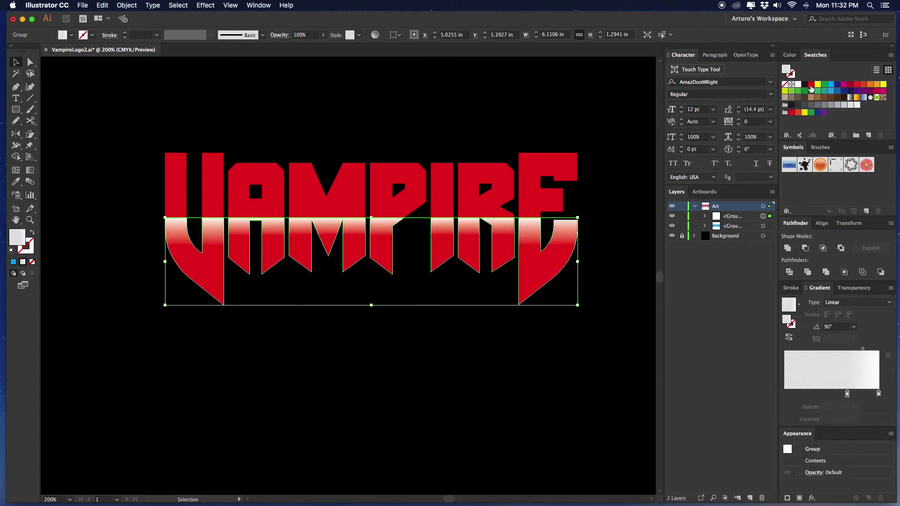
{"action": "left_click_drag", "start_coordinate": [811, 89], "coordinate": [878, 392]}
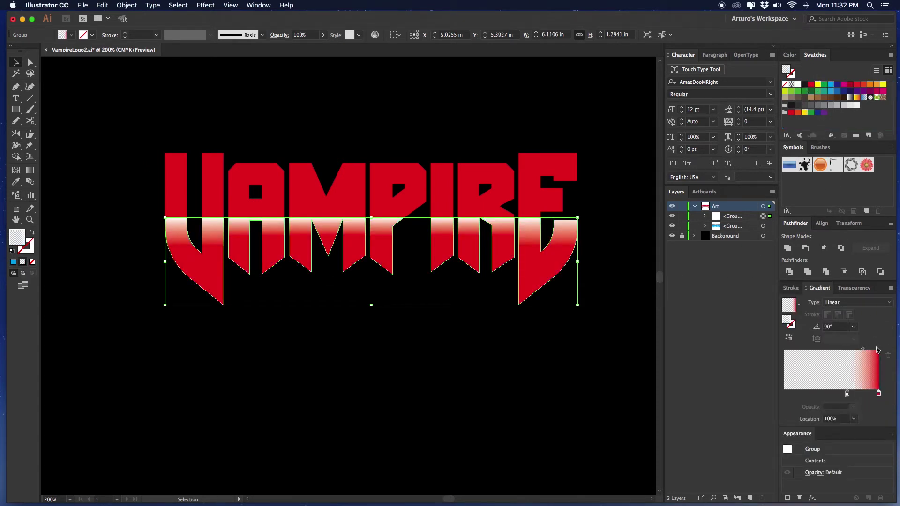
{"action": "left_click_drag", "start_coordinate": [812, 87], "coordinate": [800, 394]}
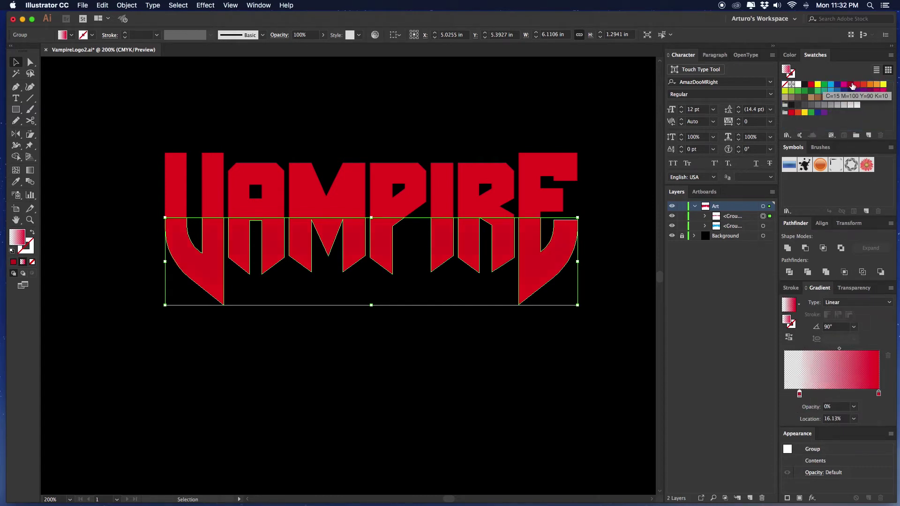
{"action": "left_click_drag", "start_coordinate": [850, 84], "coordinate": [879, 395]}
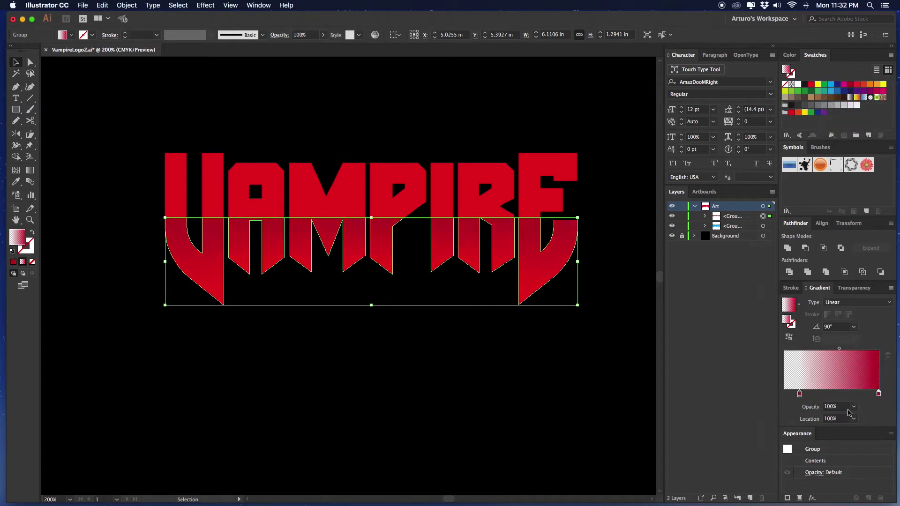
Set the transparent gradient stop of the lower lettering to 100% opacity and return it to 0%.
{"action": "left_click", "coordinate": [800, 395]}
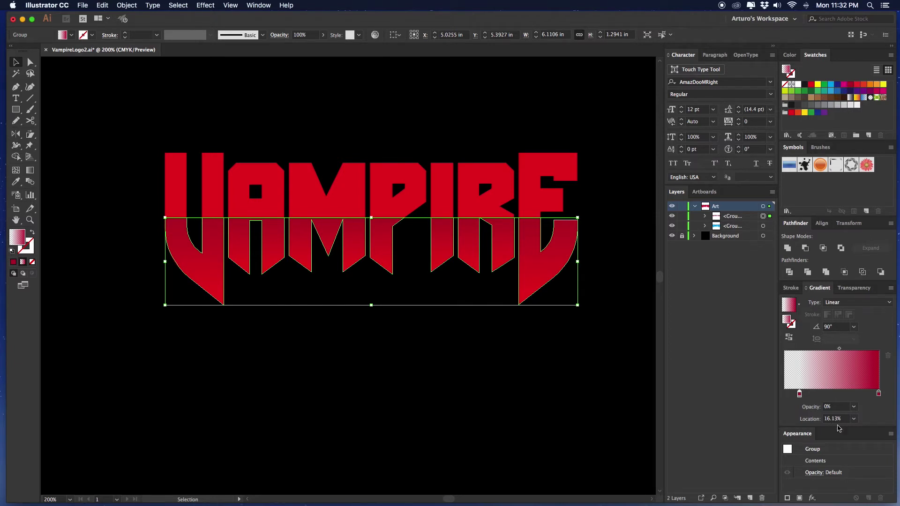
{"action": "left_click", "coordinate": [854, 407]}
{"action": "left_click", "coordinate": [867, 397]}
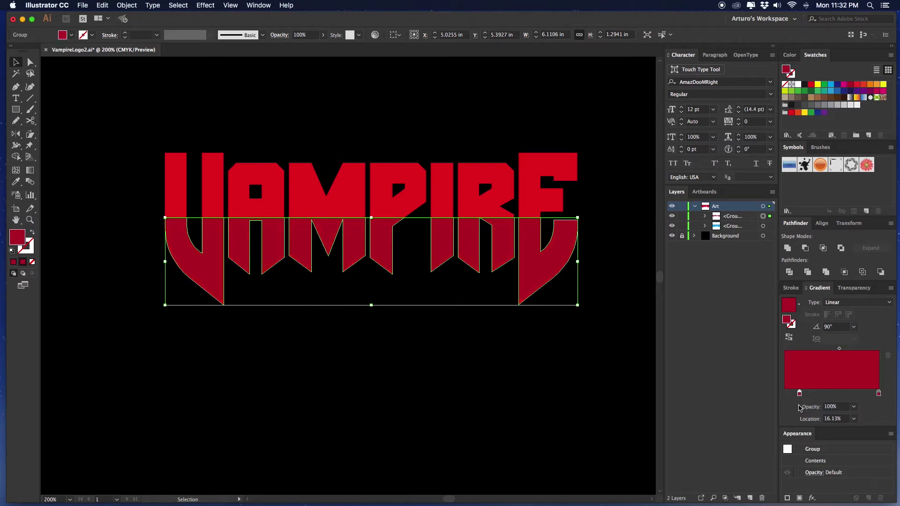
{"action": "left_click", "coordinate": [507, 361]}
{"action": "left_click", "coordinate": [535, 275]}
{"action": "left_click", "coordinate": [854, 407]}
{"action": "left_click", "coordinate": [865, 294]}
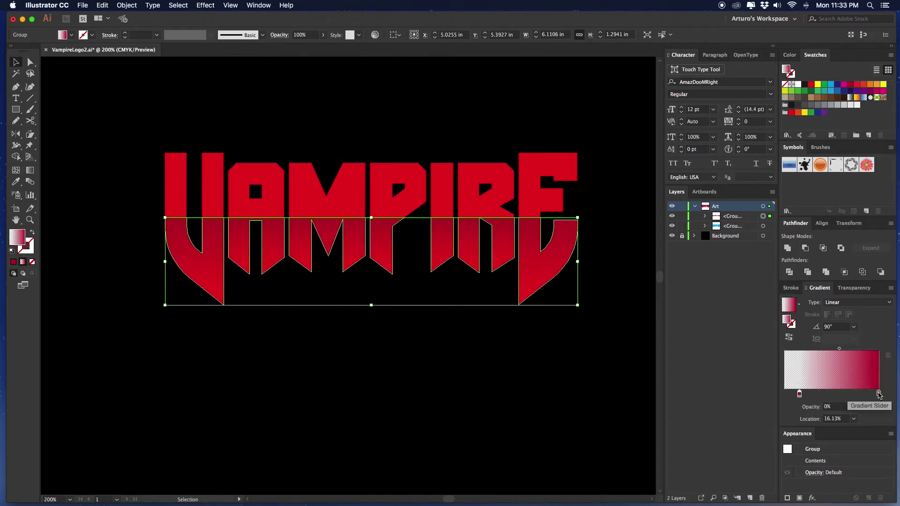
Move the transparent stop of the lower lettering's gradient to 15.66% and deselect the artwork.
{"action": "left_click_drag", "start_coordinate": [800, 396], "coordinate": [799, 396]}
{"action": "left_click", "coordinate": [436, 366]}
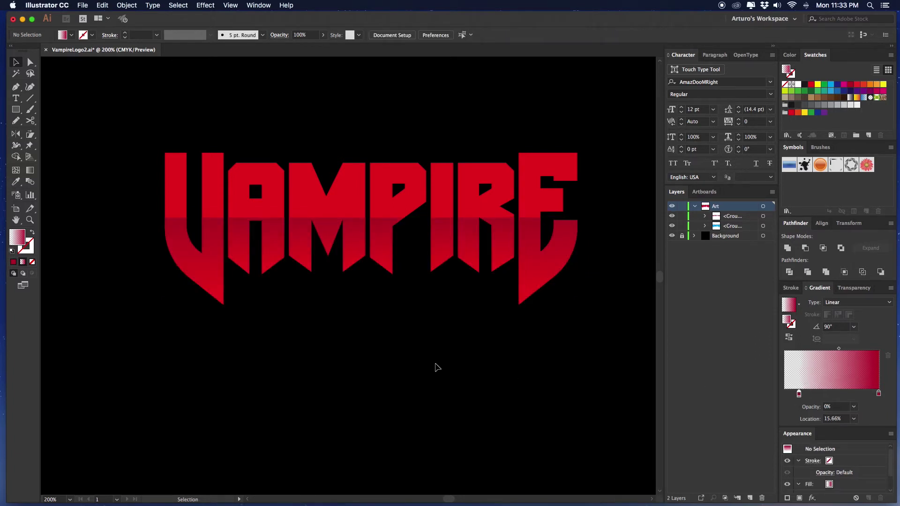
{"action": "left_click_drag", "start_coordinate": [399, 357], "coordinate": [401, 364]}
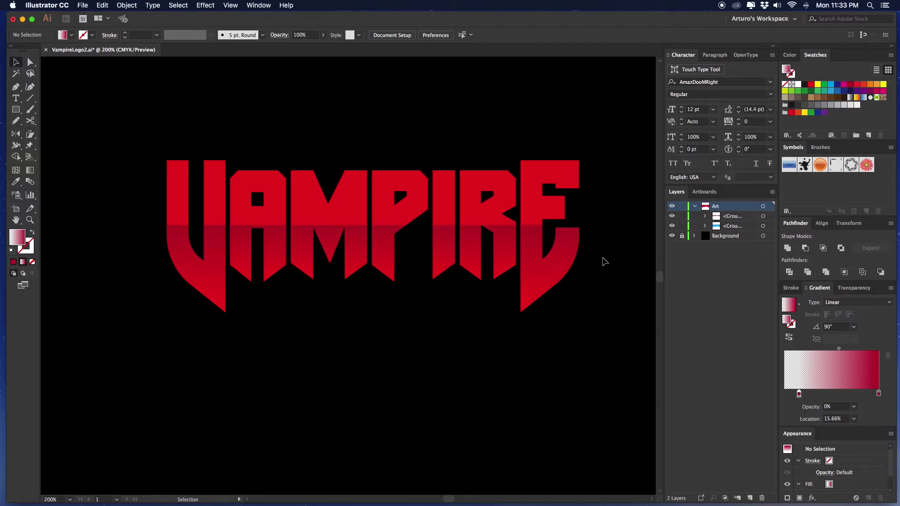
{"action": "left_click_drag", "start_coordinate": [600, 229], "coordinate": [602, 236]}
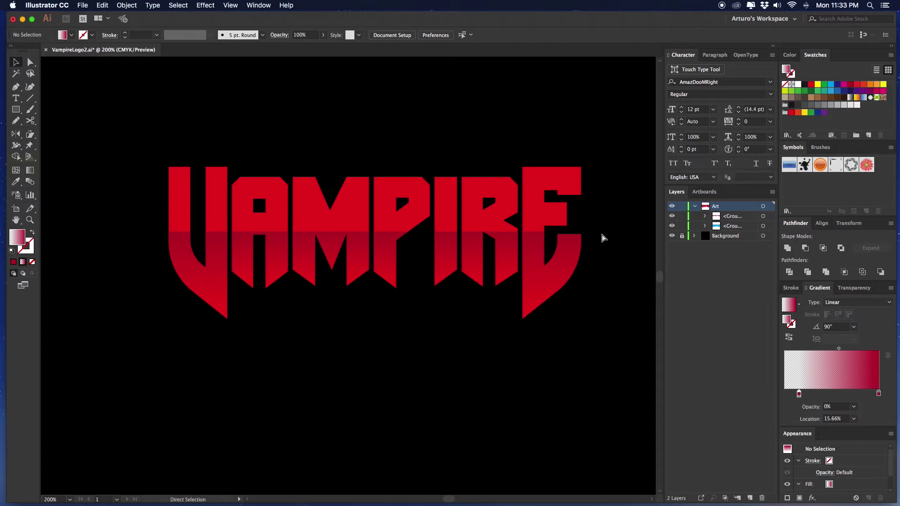
Paste a lettering copy in place at the front and fill it with a 90° linear gradient from white to transparent.
{"action": "key", "text": "super+f"}
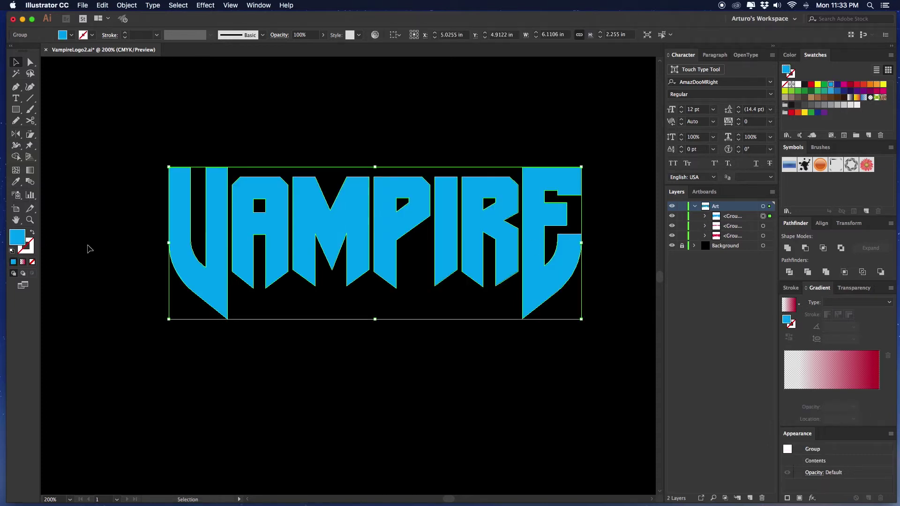
{"action": "left_click", "coordinate": [23, 263]}
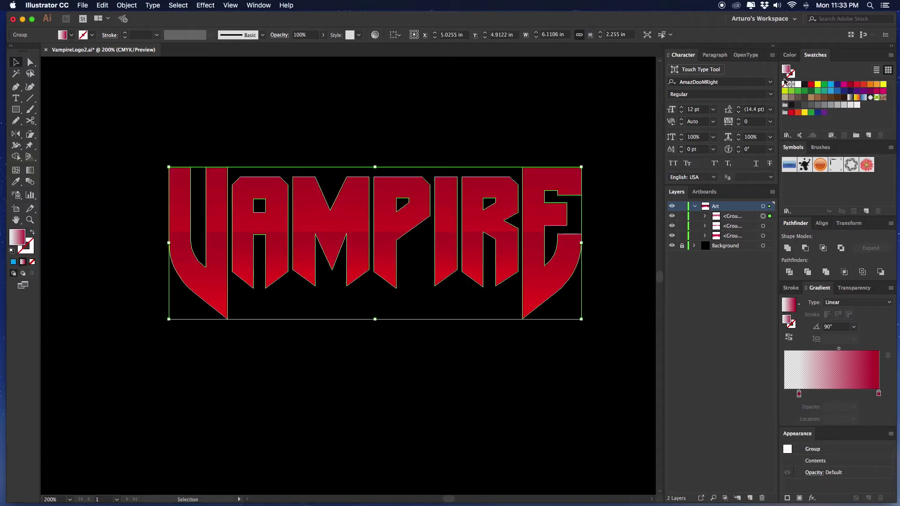
{"action": "left_click", "coordinate": [799, 394]}
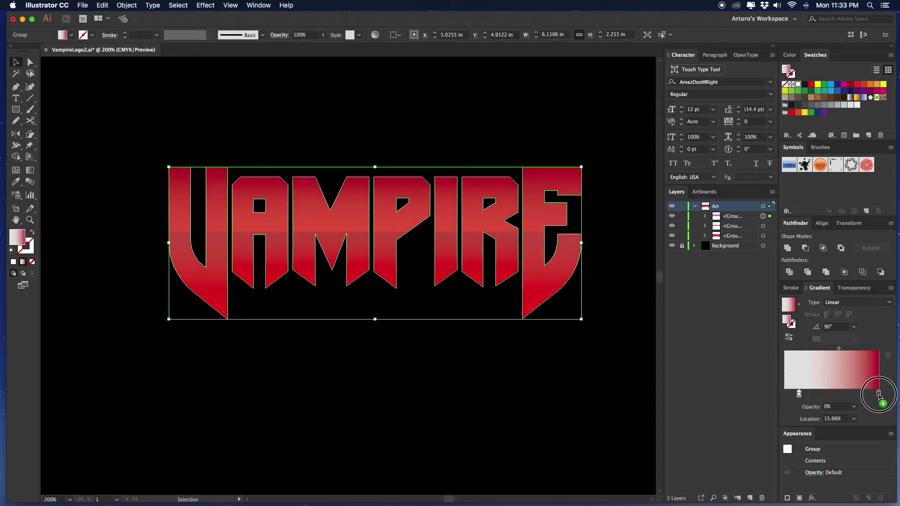
{"action": "left_click", "coordinate": [879, 395]}
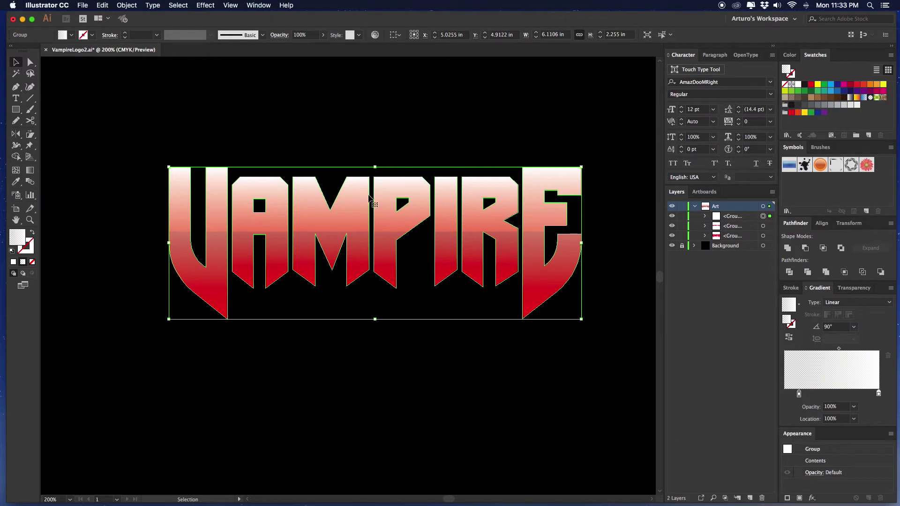
Move the transparent stop of the white gradient to 78.19% and deselect the lettering.
{"action": "left_click_drag", "start_coordinate": [799, 394], "coordinate": [860, 397]}
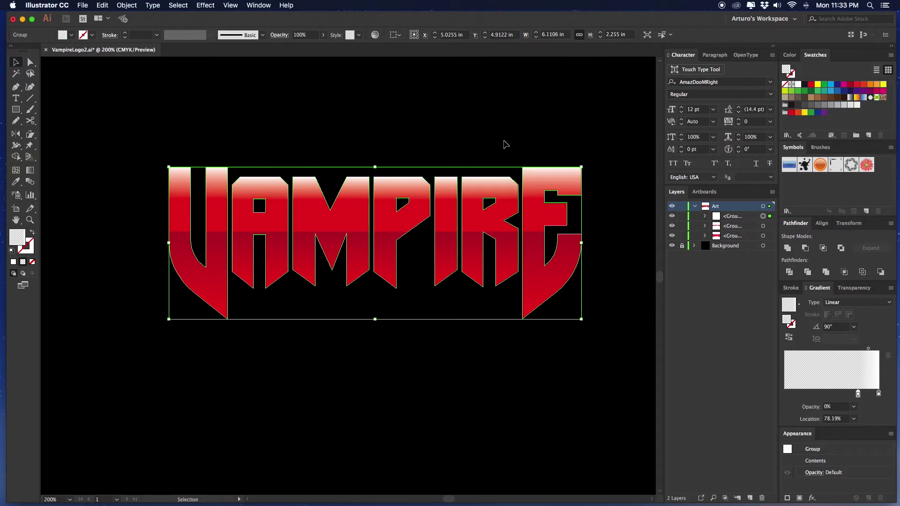
{"action": "left_click", "coordinate": [506, 145]}
{"action": "scroll", "coordinate": [511, 140], "scroll_direction": "down", "scroll_amount": 1}
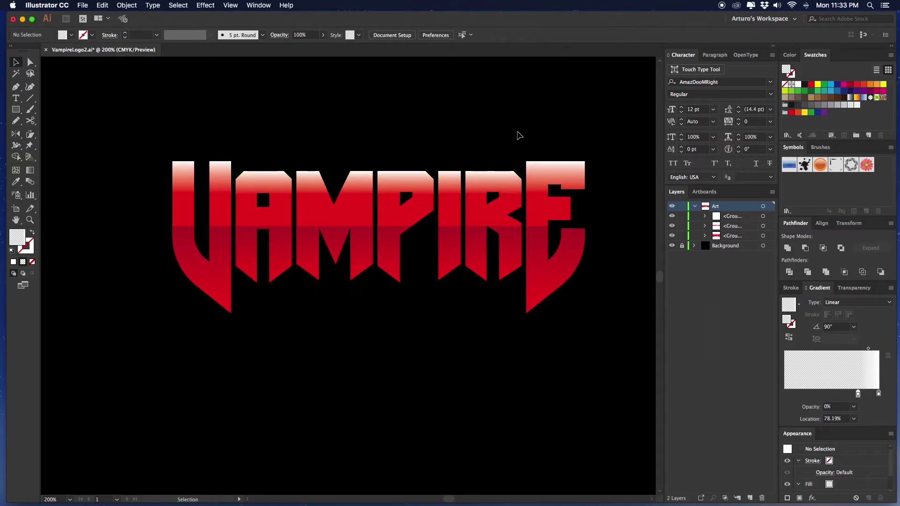
{"action": "left_click_drag", "start_coordinate": [519, 136], "coordinate": [504, 133]}
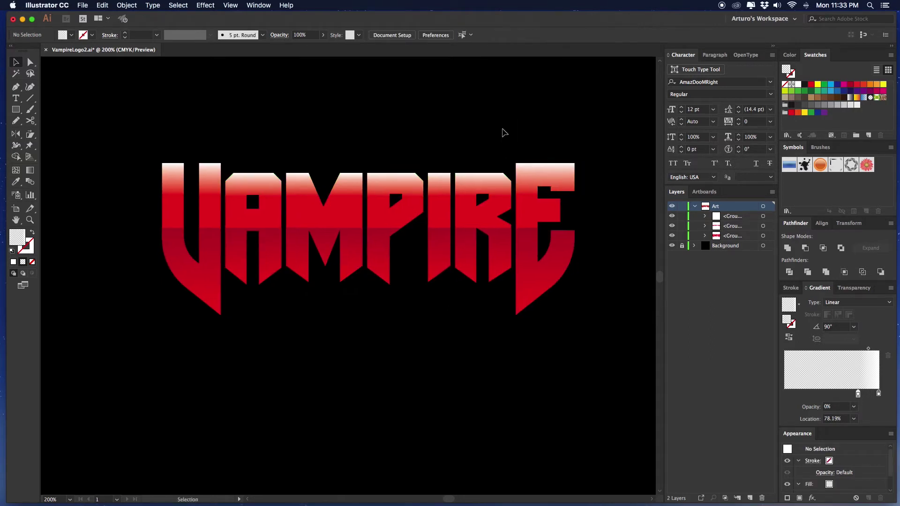
Paste another lettering copy in place at the front and give it a red stroke with no fill.
{"action": "key", "text": "super+f"}
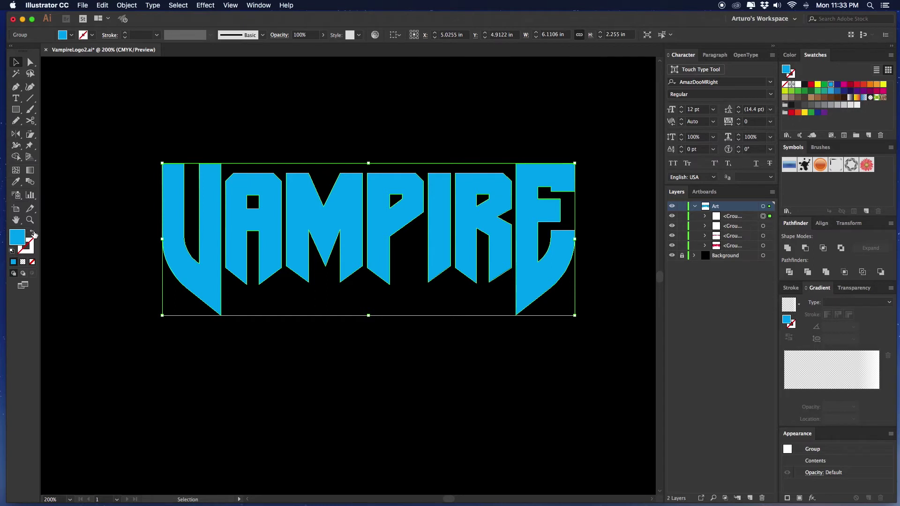
{"action": "left_click", "coordinate": [32, 232]}
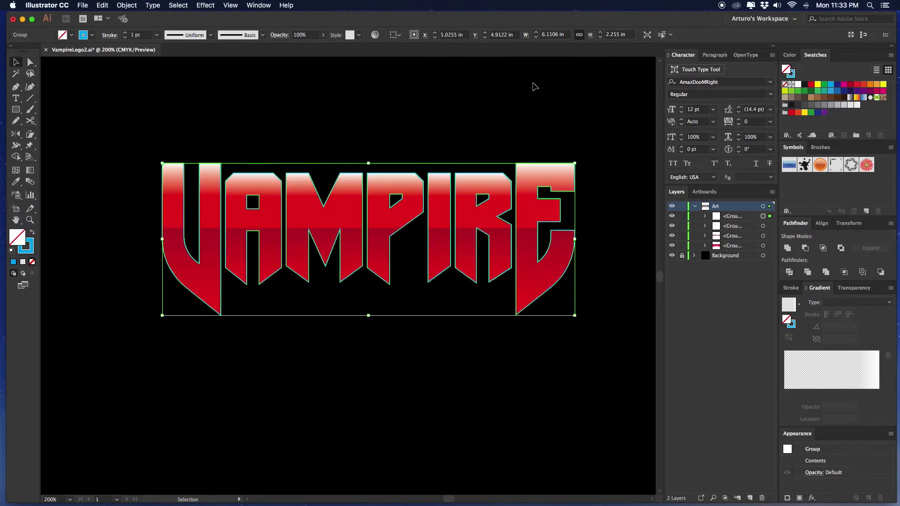
{"action": "left_click", "coordinate": [811, 84]}
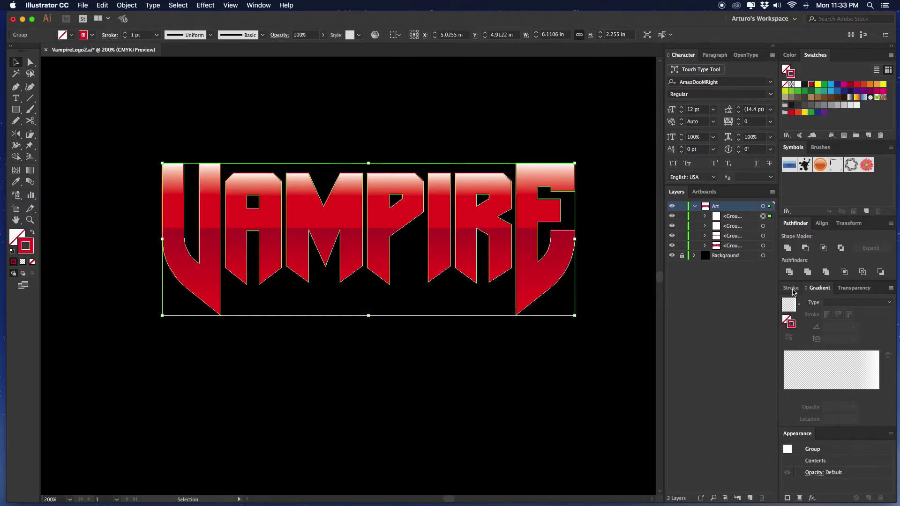
Align the front lettering's red stroke to the inside and set its weight to 2 pt.
{"action": "left_click", "coordinate": [792, 288]}
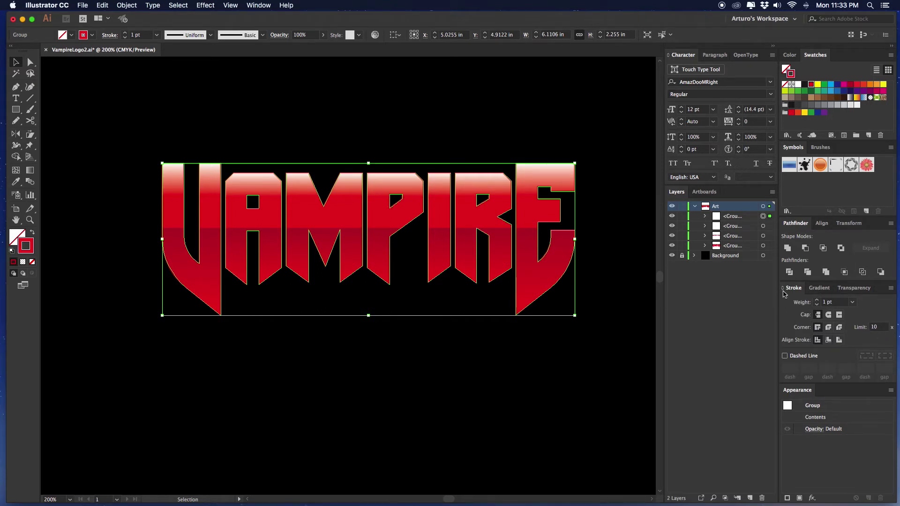
{"action": "left_click", "coordinate": [783, 290]}
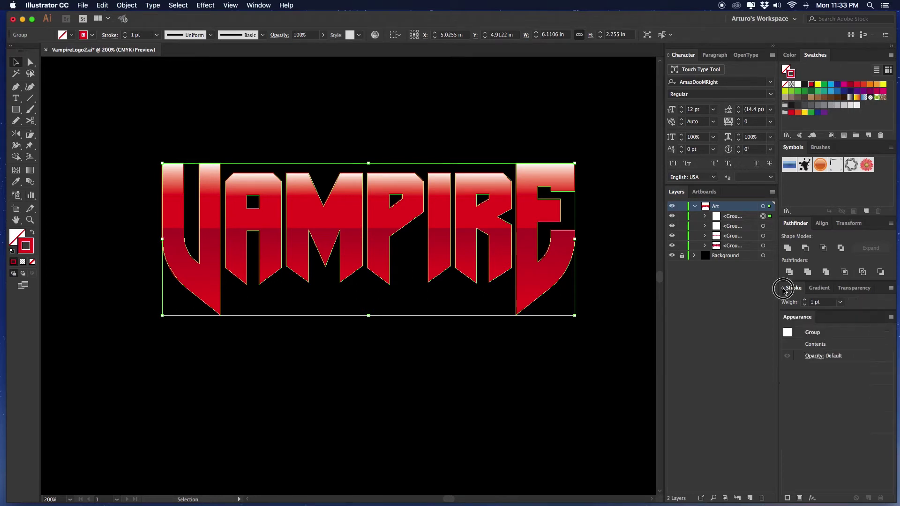
{"action": "left_click", "coordinate": [783, 289]}
{"action": "left_click", "coordinate": [783, 289]}
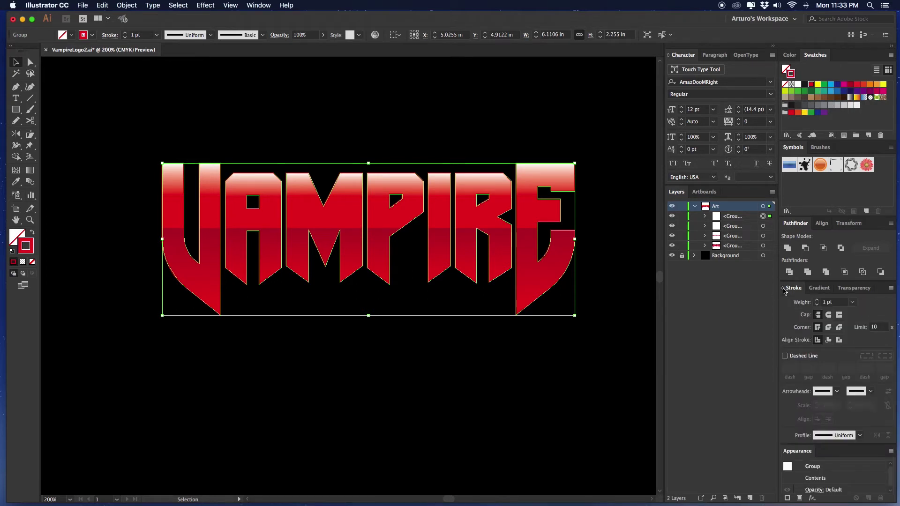
{"action": "left_click", "coordinate": [828, 341]}
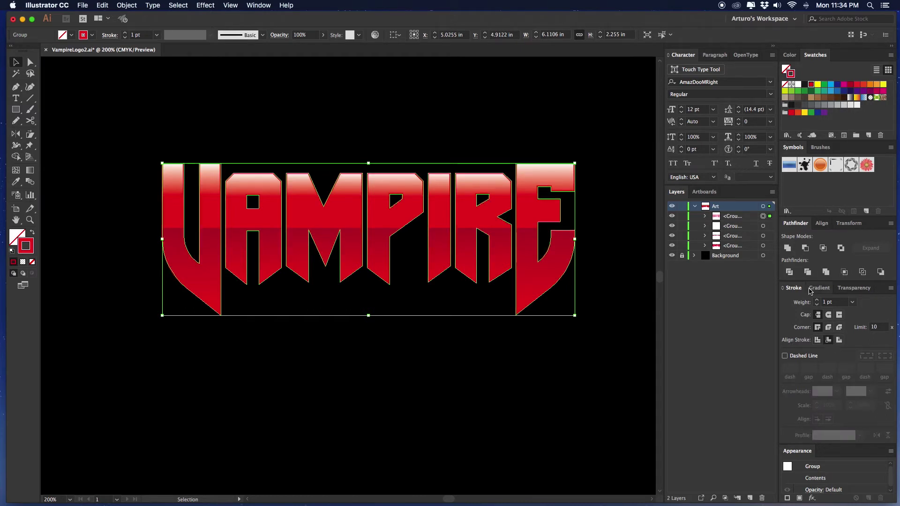
{"action": "left_click", "coordinate": [817, 300]}
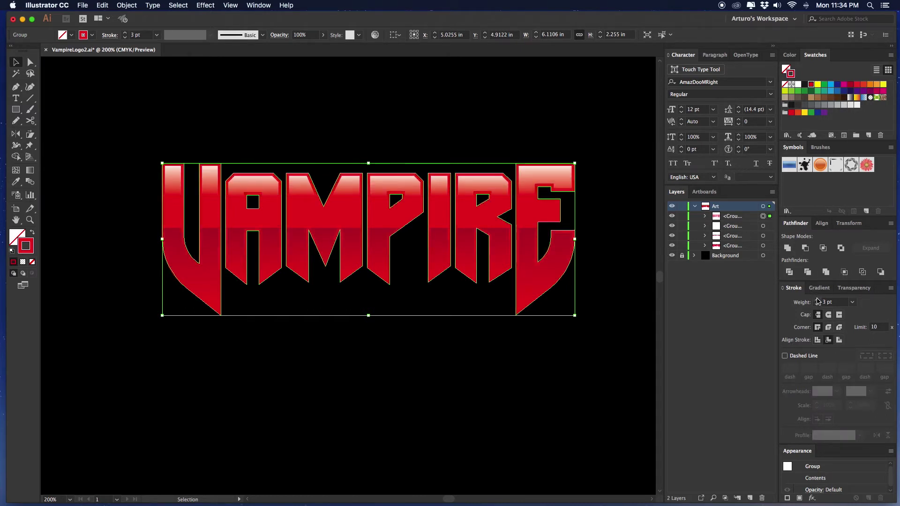
{"action": "left_click", "coordinate": [818, 300]}
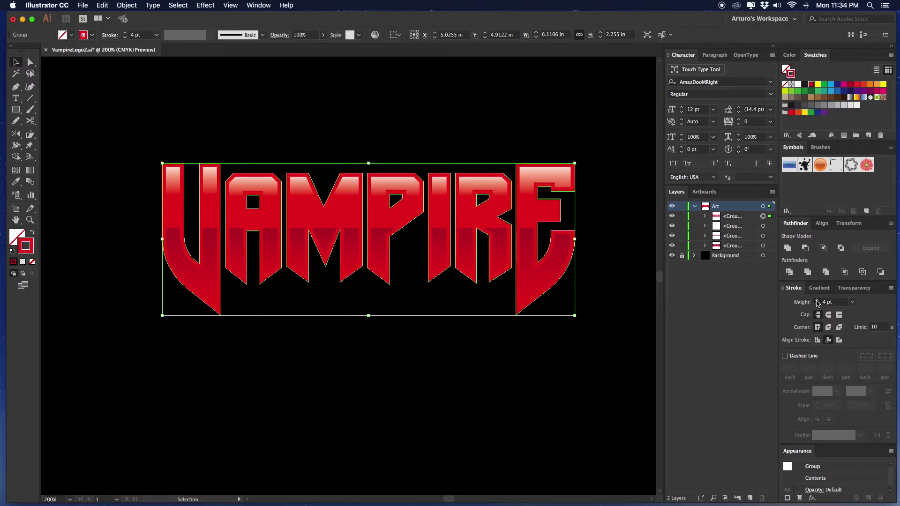
{"action": "left_click", "coordinate": [818, 305]}
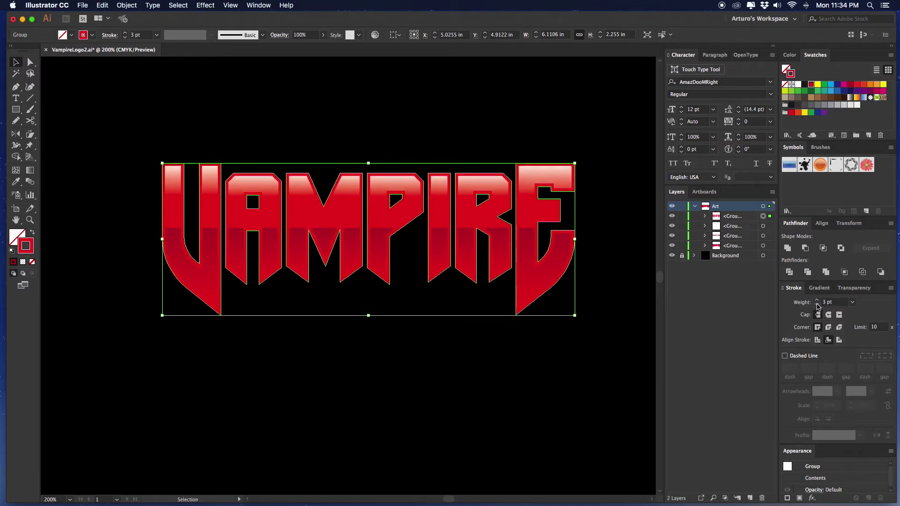
{"action": "left_click", "coordinate": [817, 304]}
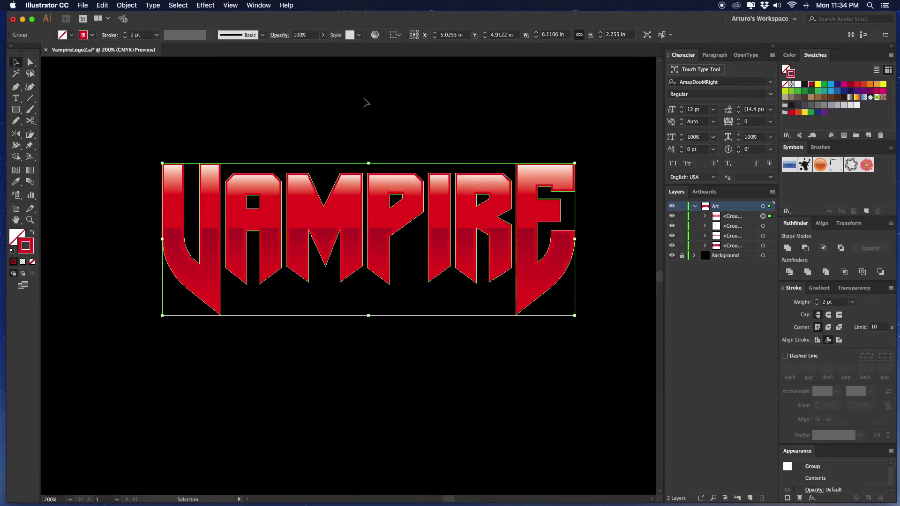
Expand the appearance of the front lettering's red inner stroke and deselect it.
{"action": "left_click", "coordinate": [303, 128]}
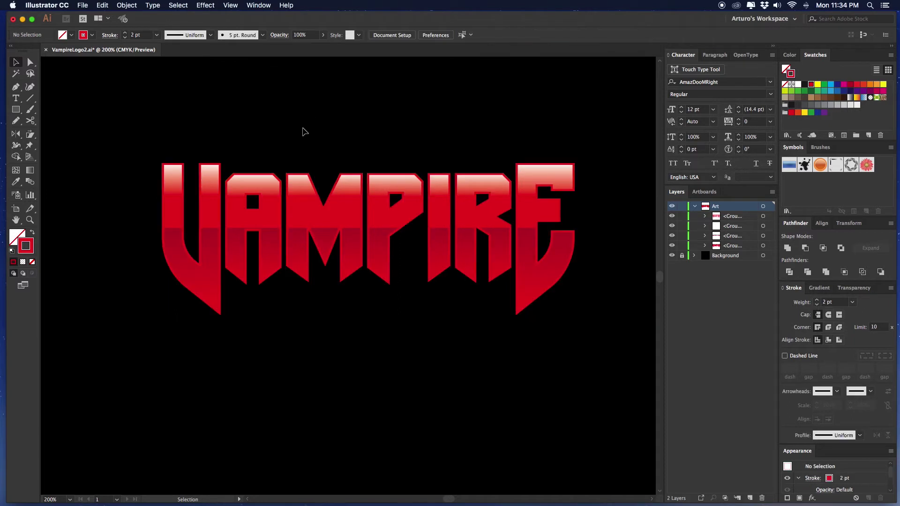
{"action": "left_click", "coordinate": [763, 216]}
{"action": "left_click", "coordinate": [132, 6]}
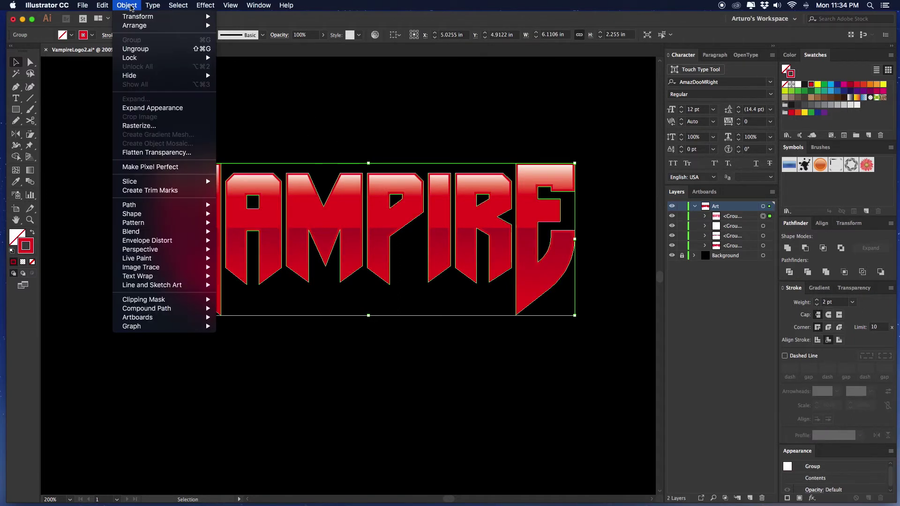
{"action": "left_click", "coordinate": [153, 108]}
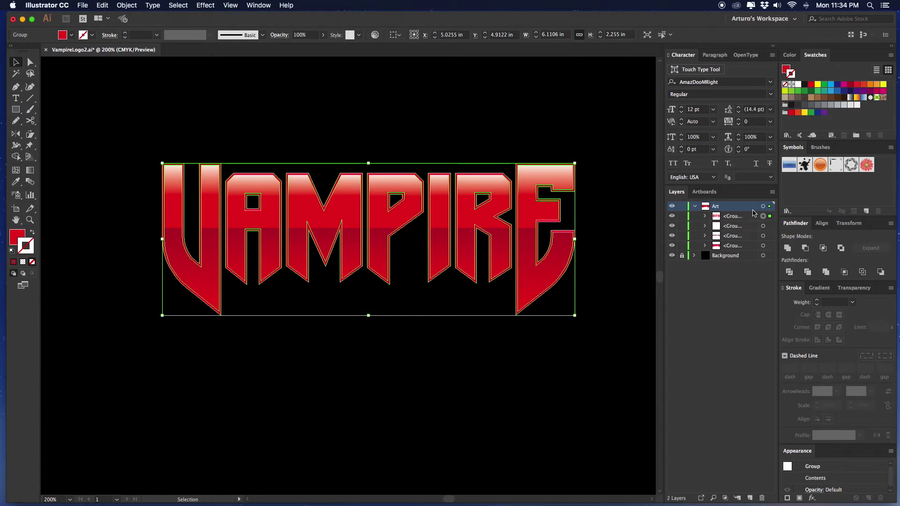
{"action": "left_click", "coordinate": [467, 95]}
{"action": "key", "text": "space"}
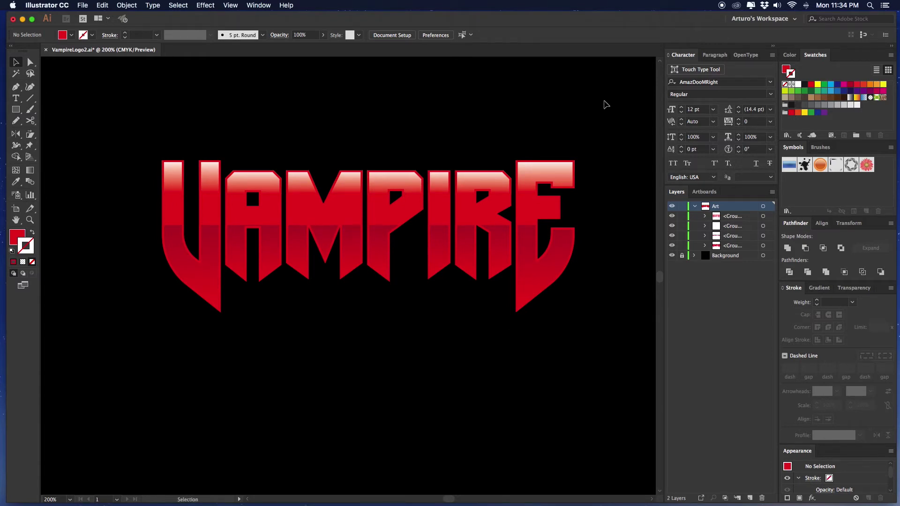
Group all the lettering layers together and stretch the group to about 2.49 in high.
{"action": "left_click_drag", "start_coordinate": [604, 103], "coordinate": [145, 378]}
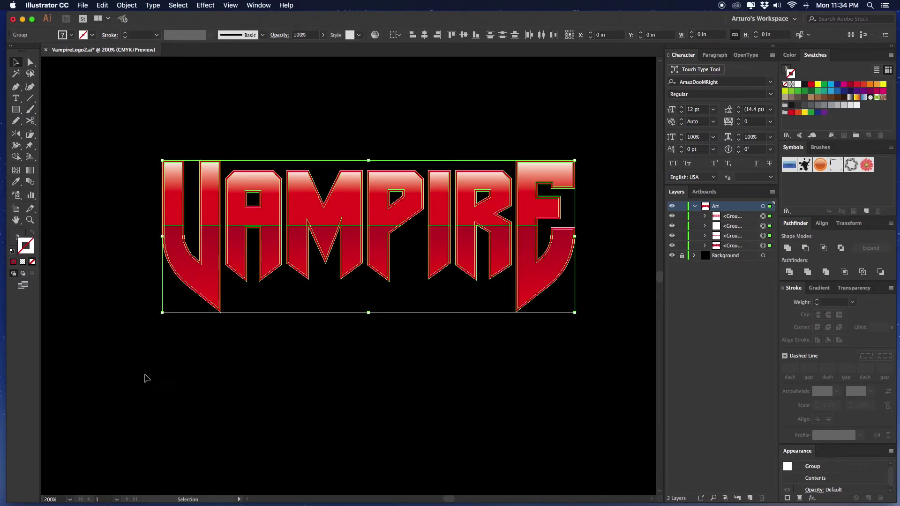
{"action": "right_click", "coordinate": [352, 226]}
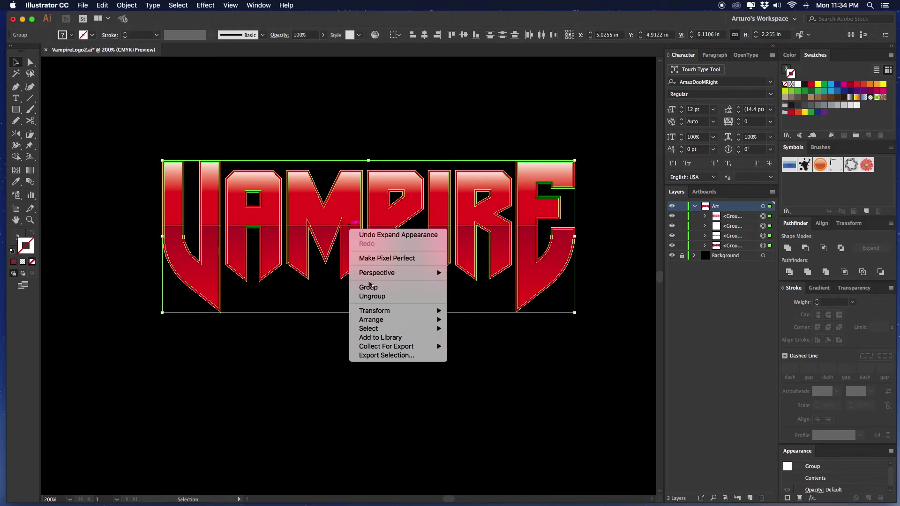
{"action": "left_click", "coordinate": [370, 286]}
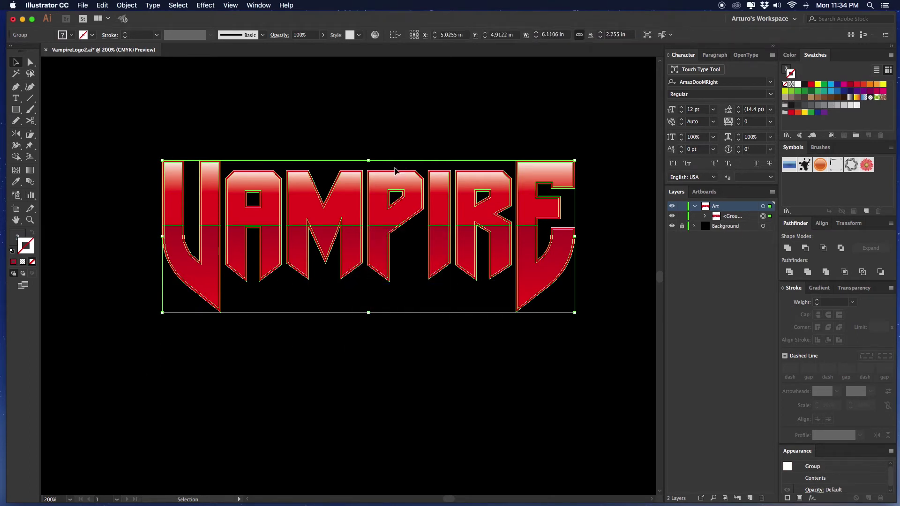
{"action": "left_click_drag", "start_coordinate": [368, 161], "coordinate": [354, 141]}
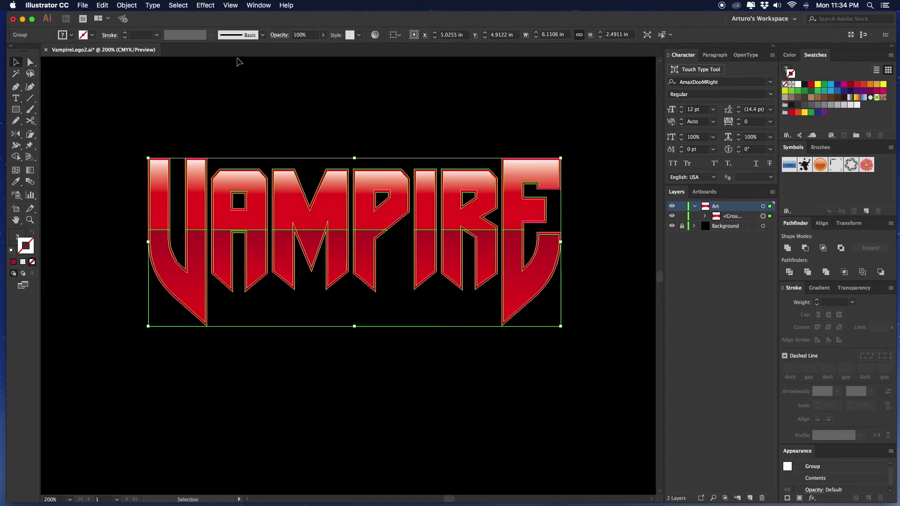
Start a Bulge warp on the lettering group with a horizontal bend of -10%.
{"action": "left_click", "coordinate": [205, 5]}
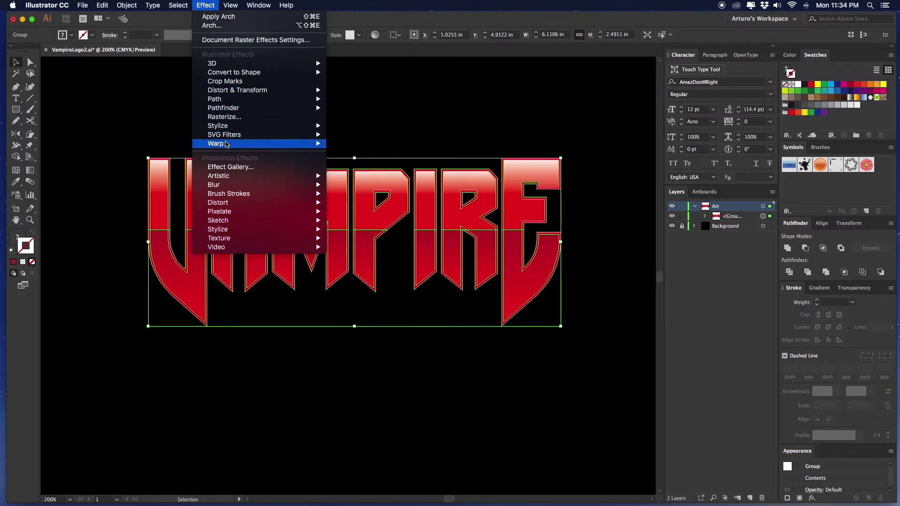
{"action": "mouse_move", "coordinate": [227, 143]}
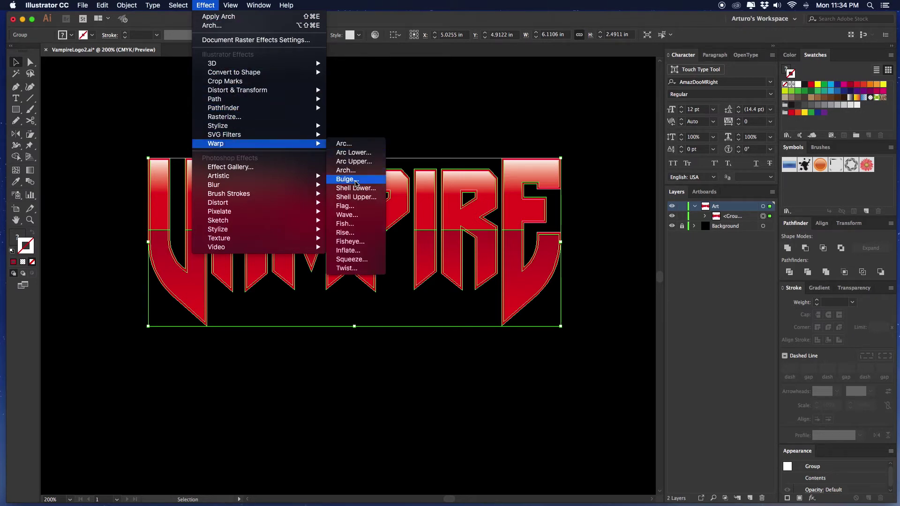
{"action": "left_click", "coordinate": [346, 171]}
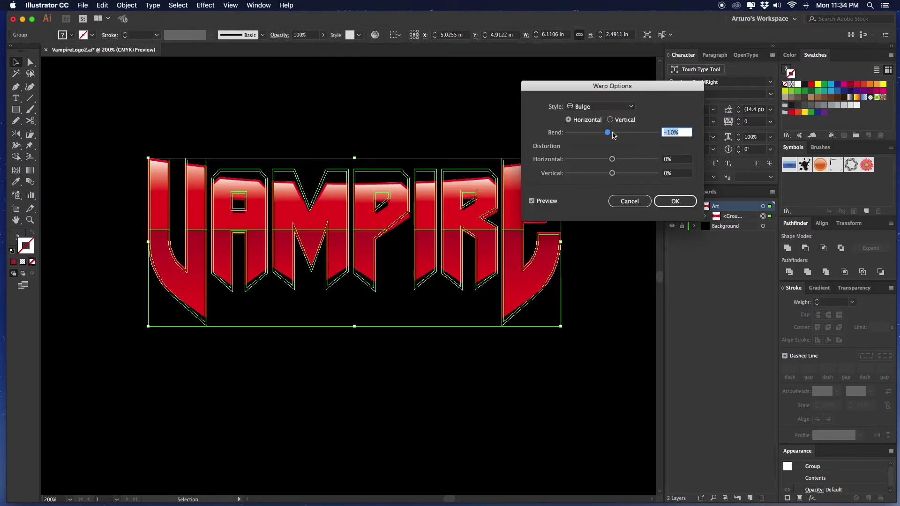
{"action": "left_click_drag", "start_coordinate": [614, 135], "coordinate": [617, 135]}
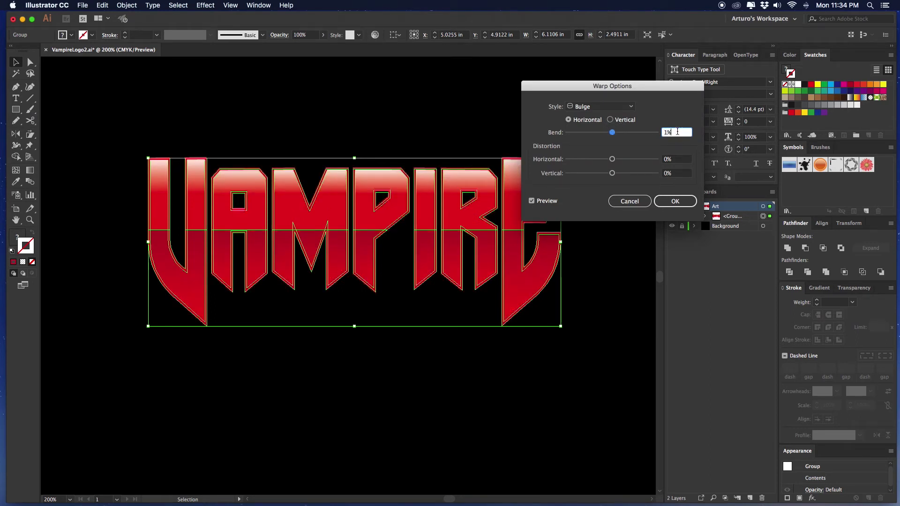
{"action": "key", "text": "Down"}
{"action": "key", "text": "shift+Down"}
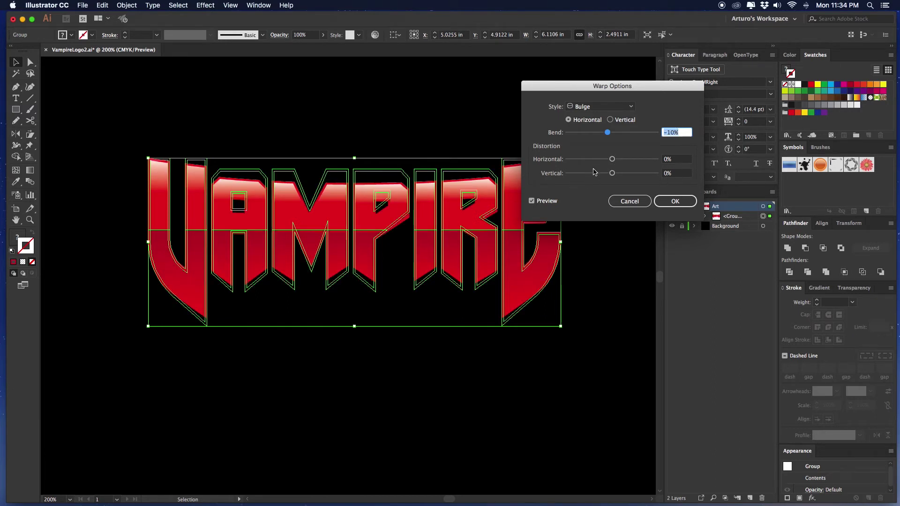
Set the warp's vertical distortion to 5% and apply it to the lettering.
{"action": "left_click", "coordinate": [670, 173]}
{"action": "key", "text": "Up"}
{"action": "key", "text": "Up"}
{"action": "key", "text": "Up"}
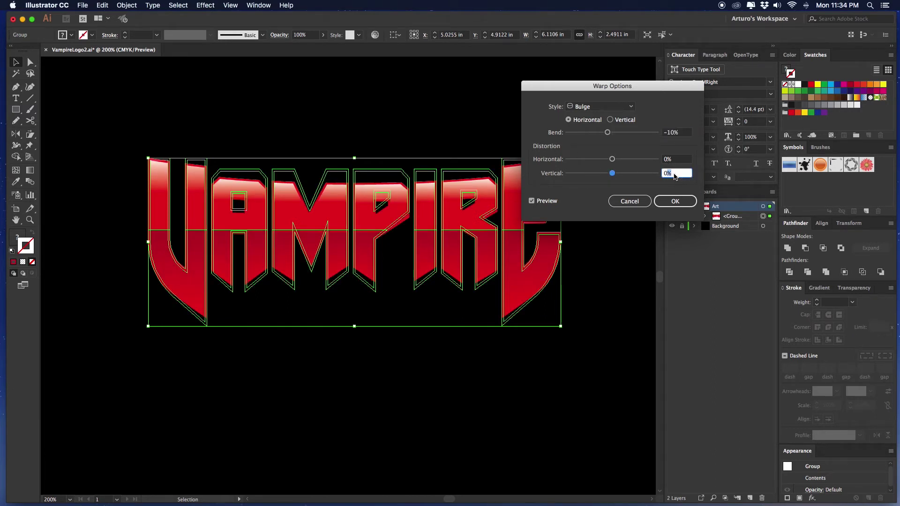
{"action": "key", "text": "Up"}
{"action": "key", "text": "Up"}
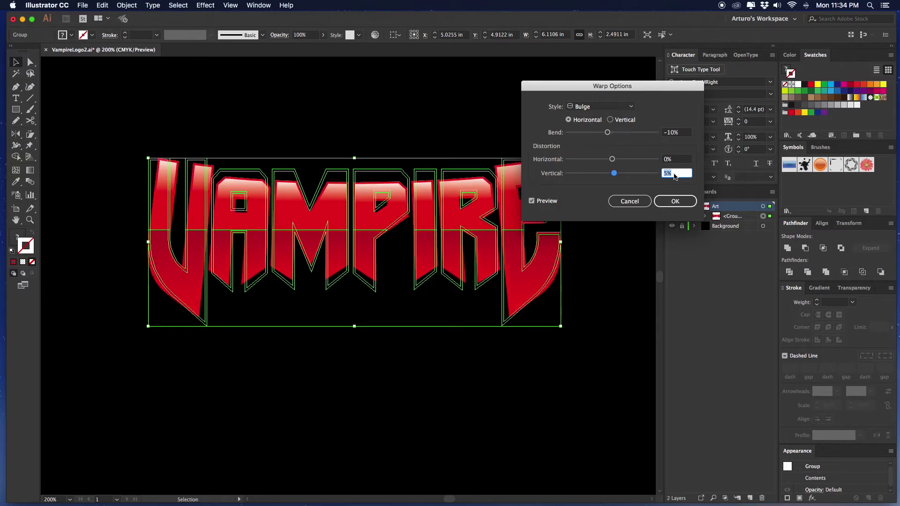
{"action": "left_click", "coordinate": [673, 200]}
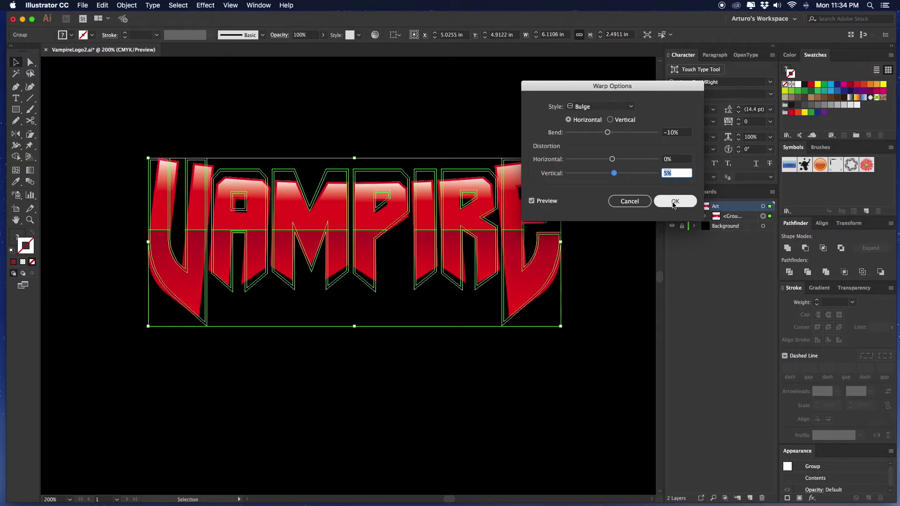
Stretch the warped lettering group to about 2.66 in high, expand its appearance and deselect it.
{"action": "left_click_drag", "start_coordinate": [582, 106], "coordinate": [259, 351]}
{"action": "left_click_drag", "start_coordinate": [356, 157], "coordinate": [356, 151]}
{"action": "left_click", "coordinate": [396, 126]}
{"action": "left_click", "coordinate": [236, 176]}
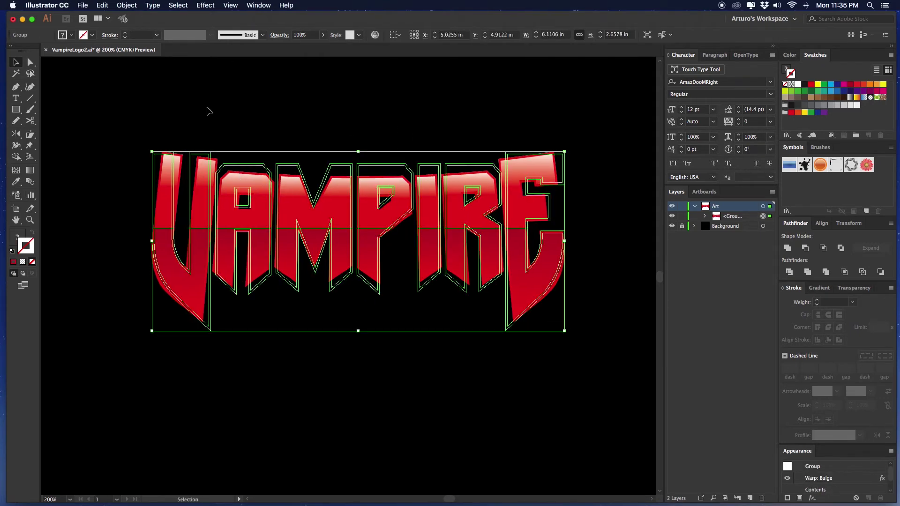
{"action": "left_click", "coordinate": [127, 5]}
{"action": "left_click", "coordinate": [145, 106]}
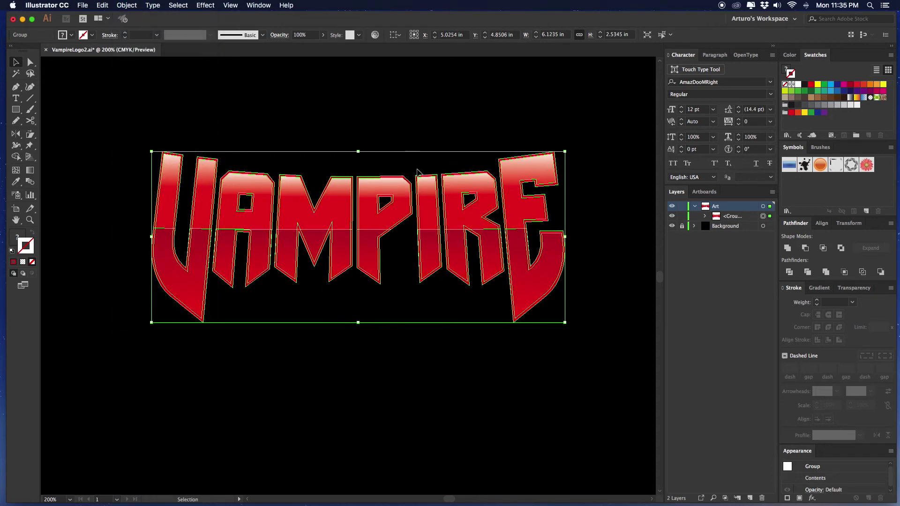
{"action": "key", "text": "super+shift+a"}
Hide the Background layer and duplicate the lettering group in place.
{"action": "left_click", "coordinate": [672, 227]}
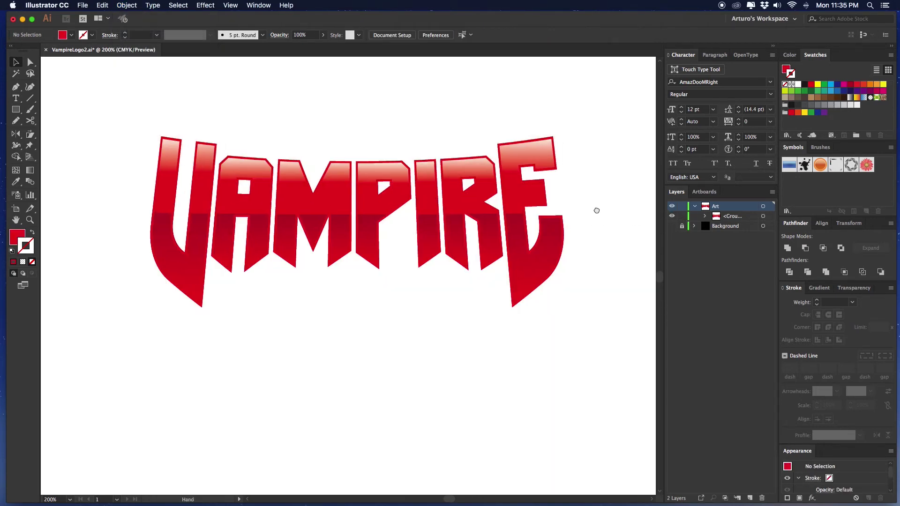
{"action": "key", "text": "super+a"}
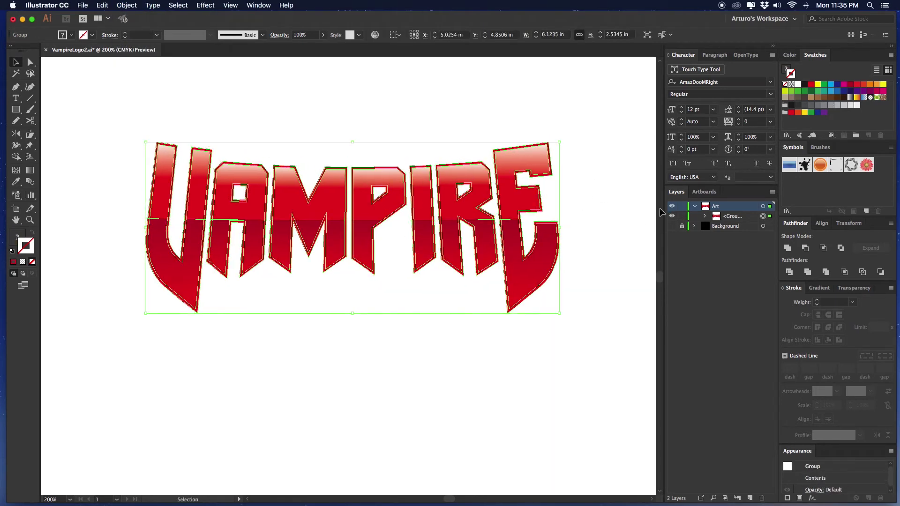
{"action": "left_click", "coordinate": [742, 219]}
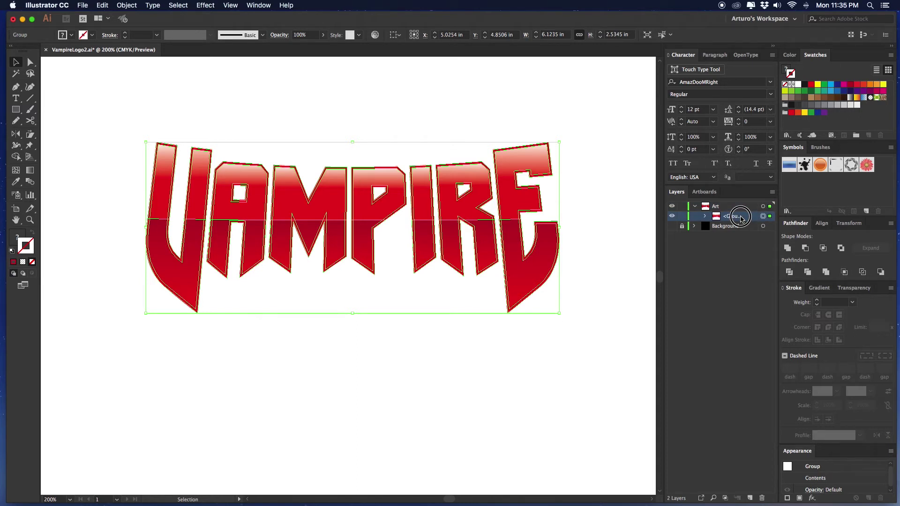
{"action": "key", "text": "super+c"}
{"action": "key", "text": "super+f"}
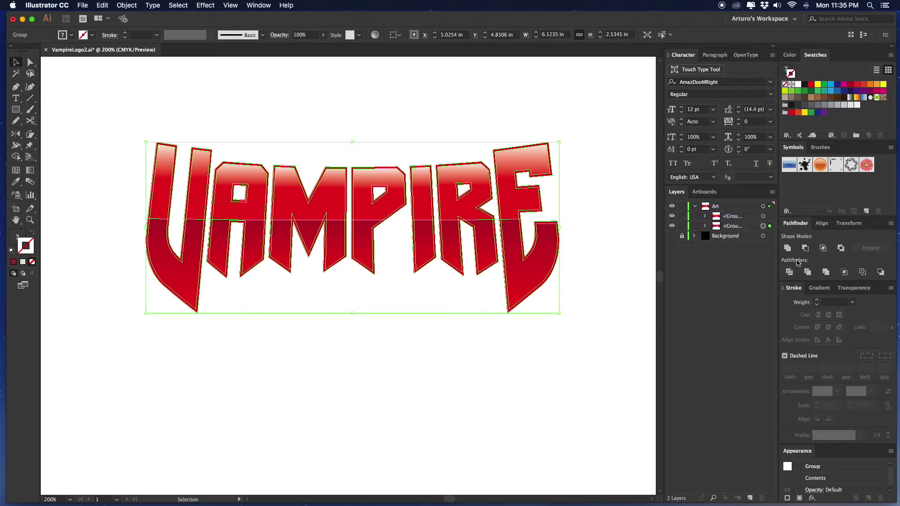
Unite the lower lettering copy's shapes and give it a 16 pt black Registration stroke.
{"action": "left_click", "coordinate": [794, 90]}
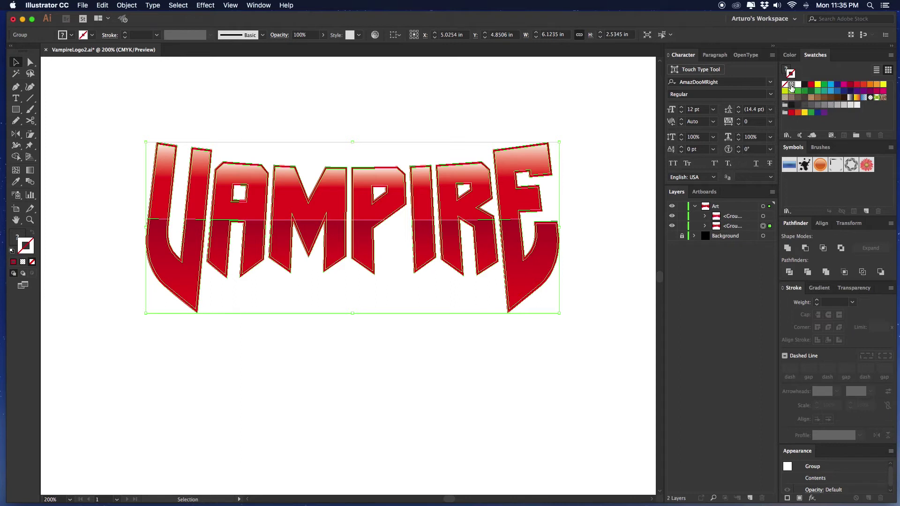
{"action": "left_click", "coordinate": [787, 250]}
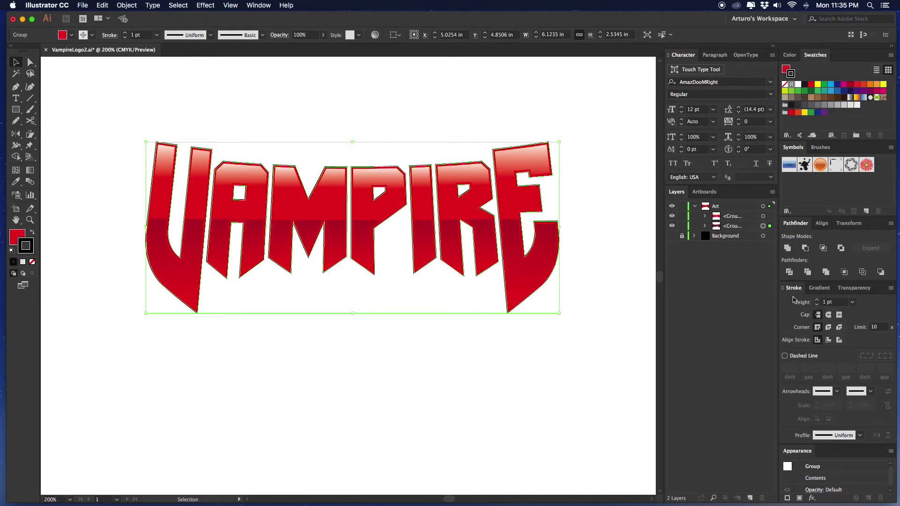
{"action": "key", "text": "Return"}
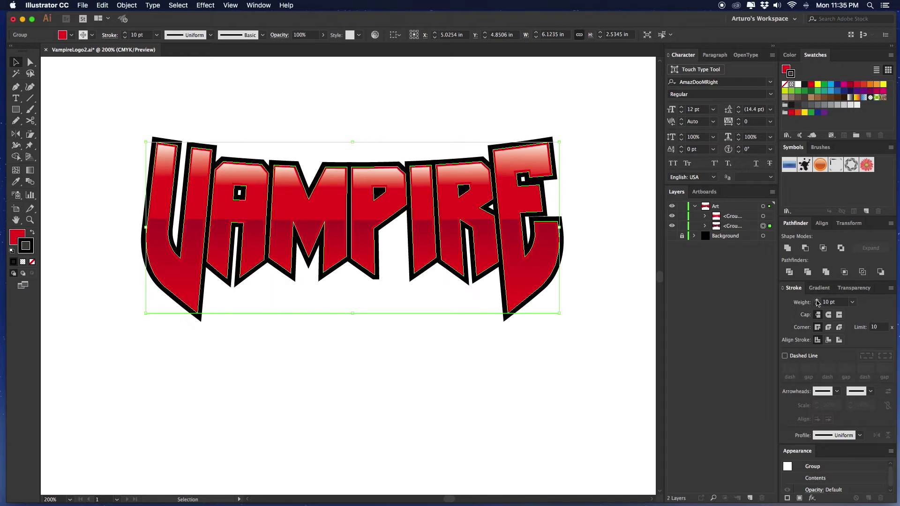
{"action": "left_click", "coordinate": [818, 301]}
{"action": "left_click", "coordinate": [818, 301]}
{"action": "left_click", "coordinate": [818, 301]}
{"action": "left_click", "coordinate": [818, 301]}
{"action": "left_click", "coordinate": [818, 301]}
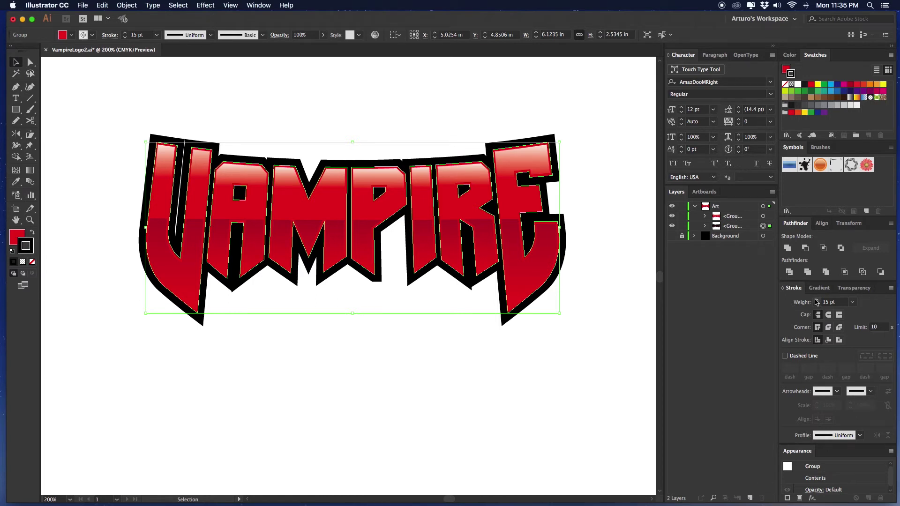
{"action": "left_click", "coordinate": [817, 300]}
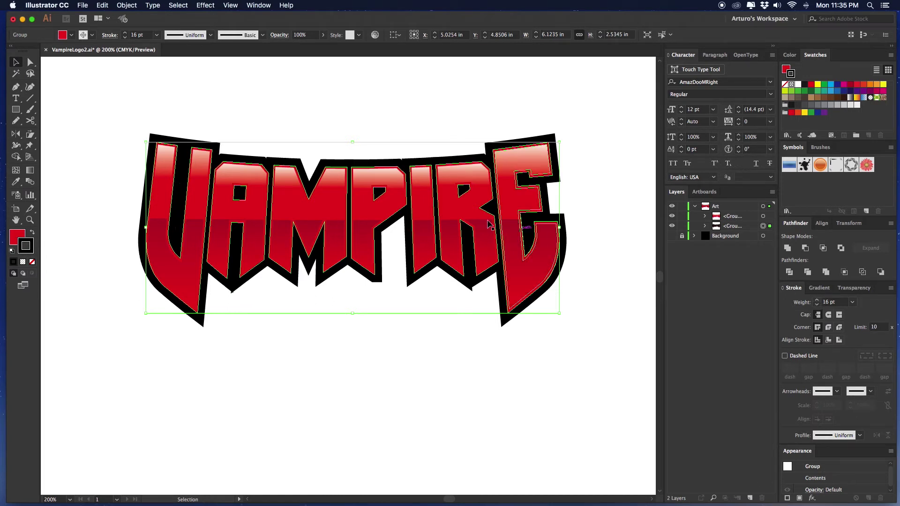
{"action": "left_click", "coordinate": [817, 304]}
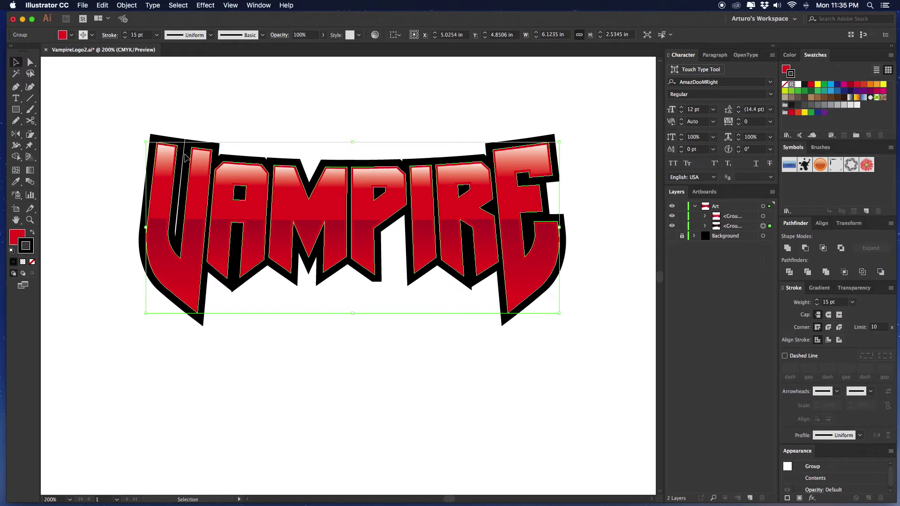
{"action": "left_click", "coordinate": [818, 300]}
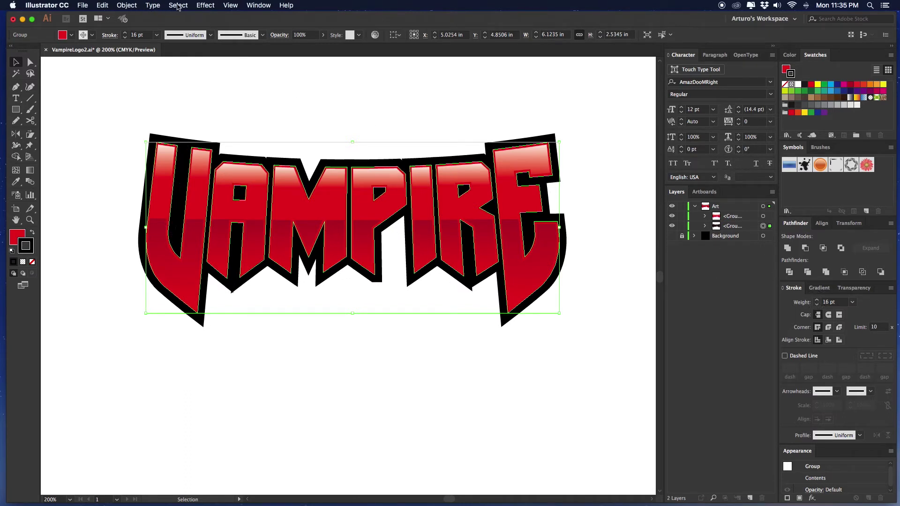
Expand the lower copy's fill and stroke and unite them into one black backing shape.
{"action": "left_click", "coordinate": [138, 7]}
{"action": "left_click", "coordinate": [145, 98]}
{"action": "left_click", "coordinate": [606, 233]}
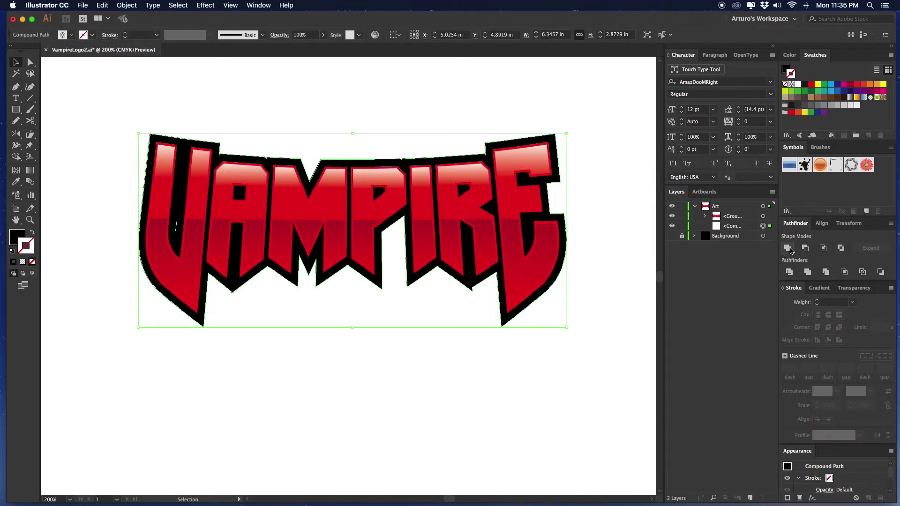
{"action": "left_click", "coordinate": [492, 331]}
Remove the anchor points that form the small spur on the black outline below the letter A.
{"action": "key", "text": "super+equal"}
{"action": "key", "text": "super+equal"}
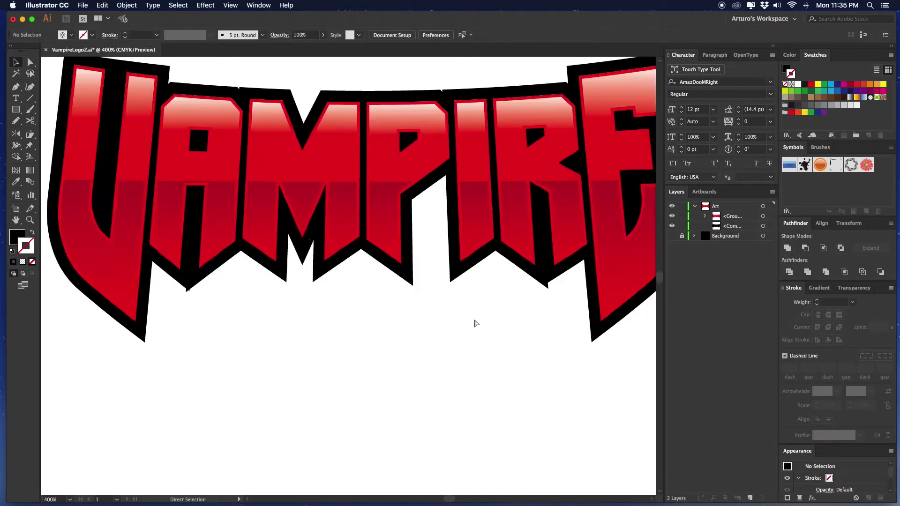
{"action": "key", "text": "super+equal"}
{"action": "key", "text": "super+equal"}
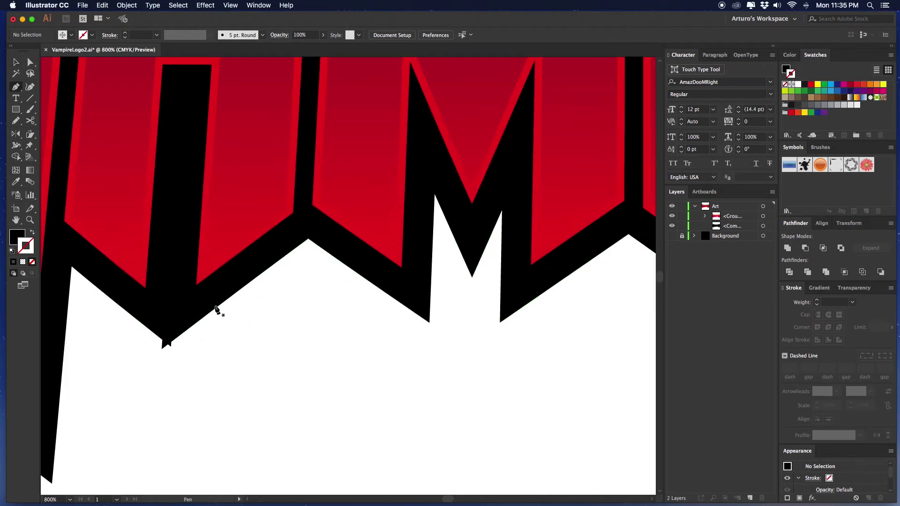
{"action": "key", "text": "p"}
{"action": "left_click_drag", "start_coordinate": [189, 313], "coordinate": [295, 246]}
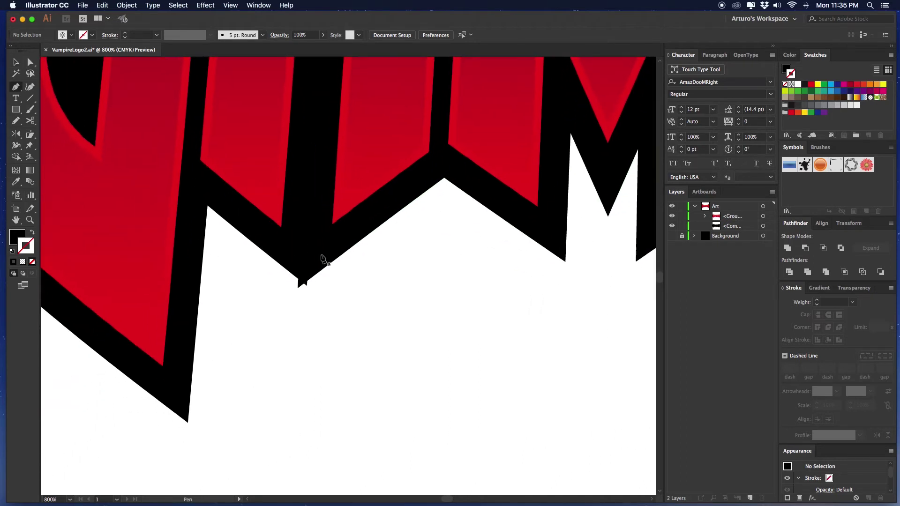
{"action": "left_click", "coordinate": [304, 247], "text": "super"}
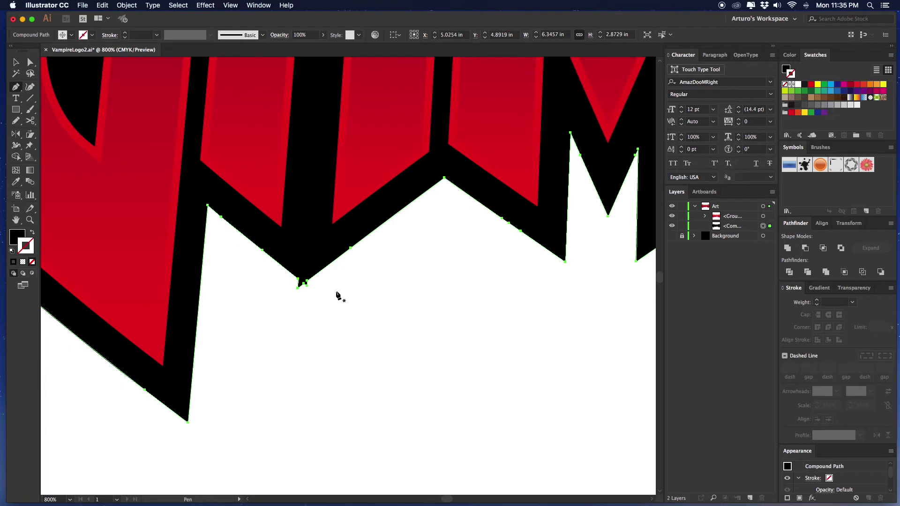
{"action": "left_click", "coordinate": [303, 283], "text": "super"}
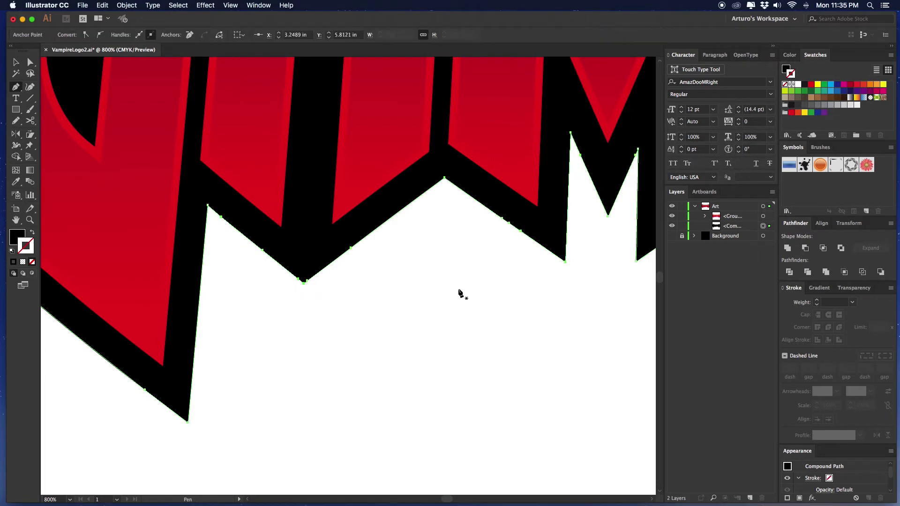
Move the upper anchor point of the spur below the letter R past the outline's tip so the edges cross.
{"action": "left_click_drag", "start_coordinate": [656, 286], "coordinate": [311, 271]}
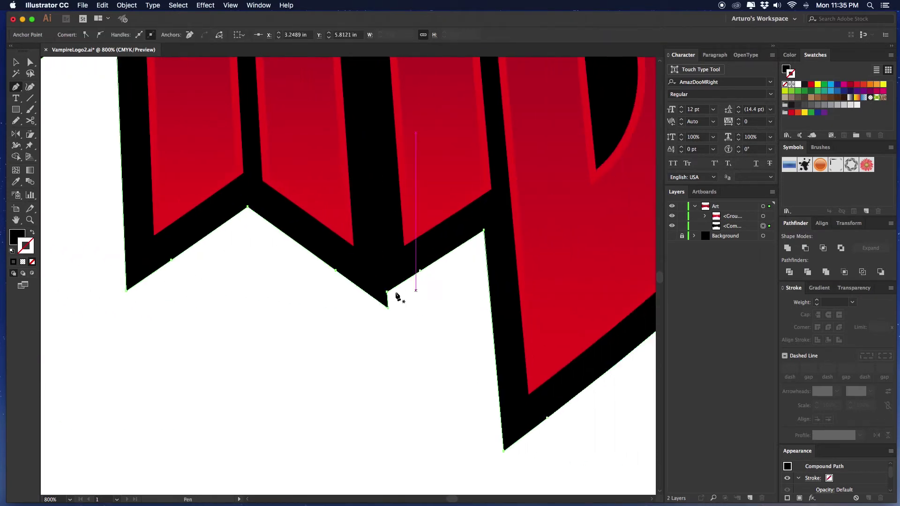
{"action": "key", "text": "a"}
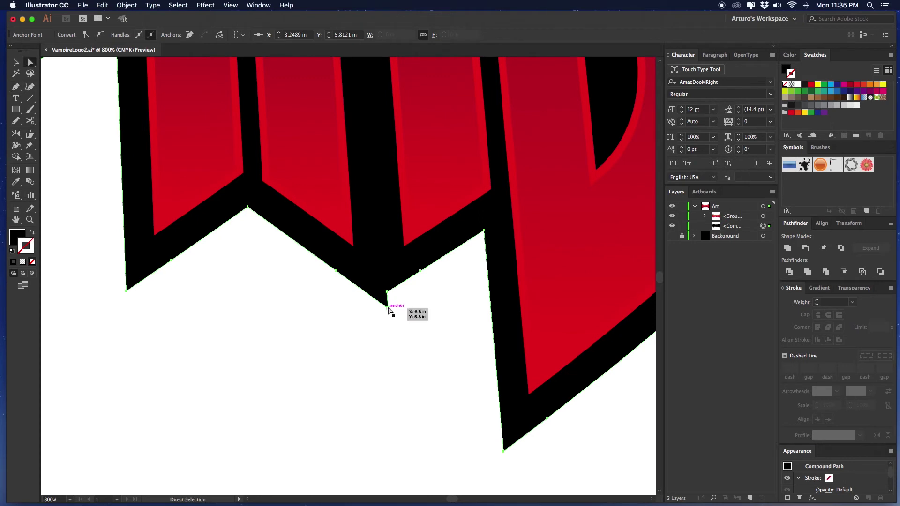
{"action": "left_click", "coordinate": [387, 293]}
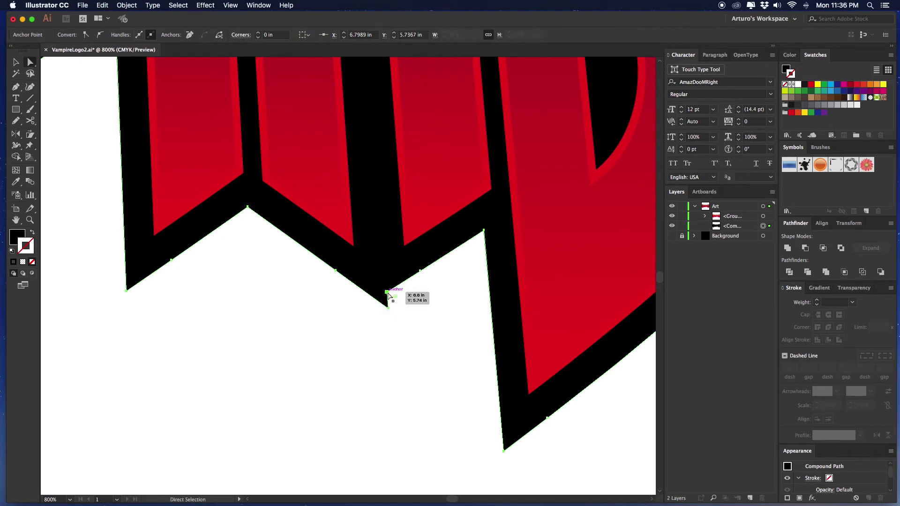
{"action": "left_click_drag", "start_coordinate": [388, 294], "coordinate": [353, 314]}
{"action": "scroll", "coordinate": [468, 303], "scroll_direction": "down", "scroll_amount": 1}
{"action": "scroll", "coordinate": [468, 303], "scroll_direction": "right", "scroll_amount": 1}
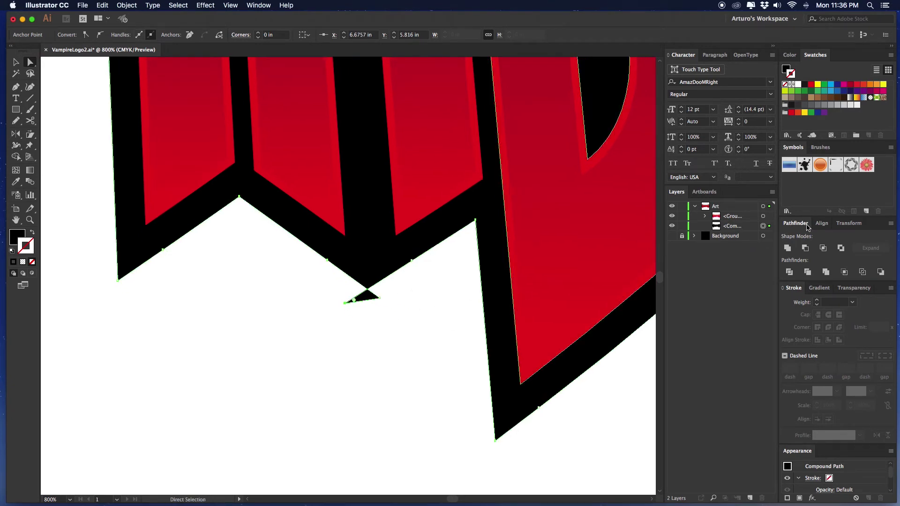
Unite the black backing shape and delete the separated small triangle below the letter R.
{"action": "left_click", "coordinate": [787, 248]}
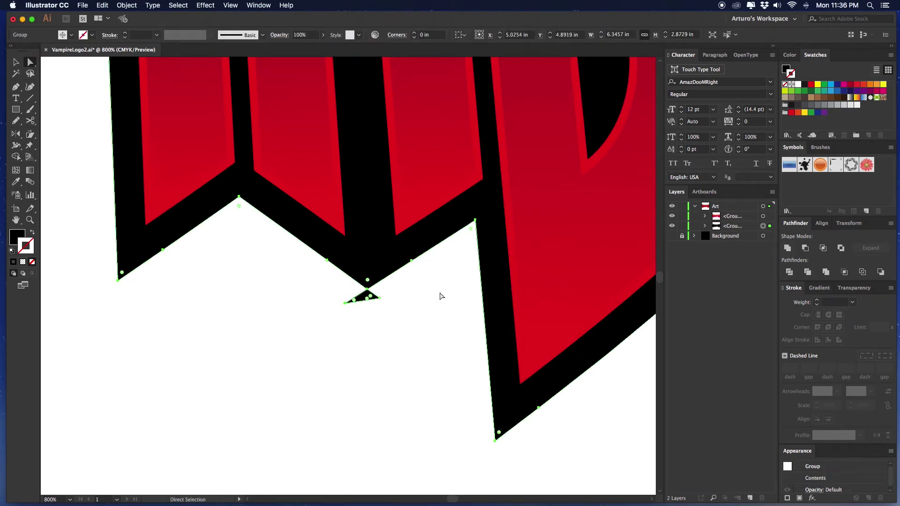
{"action": "key", "text": "Delete"}
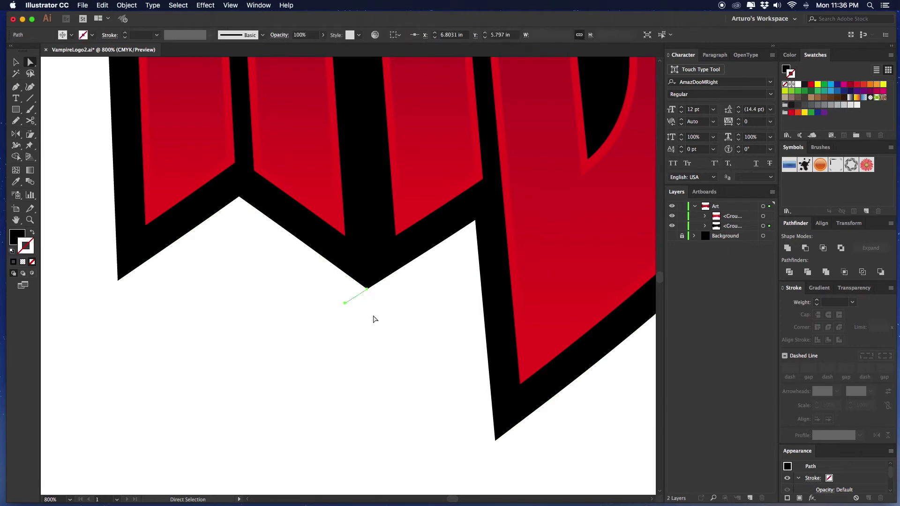
{"action": "key", "text": "super+minus"}
{"action": "key", "text": "super+minus"}
{"action": "key", "text": "super+minus"}
{"action": "key", "text": "super+minus"}
{"action": "left_click_drag", "start_coordinate": [372, 317], "coordinate": [448, 317]}
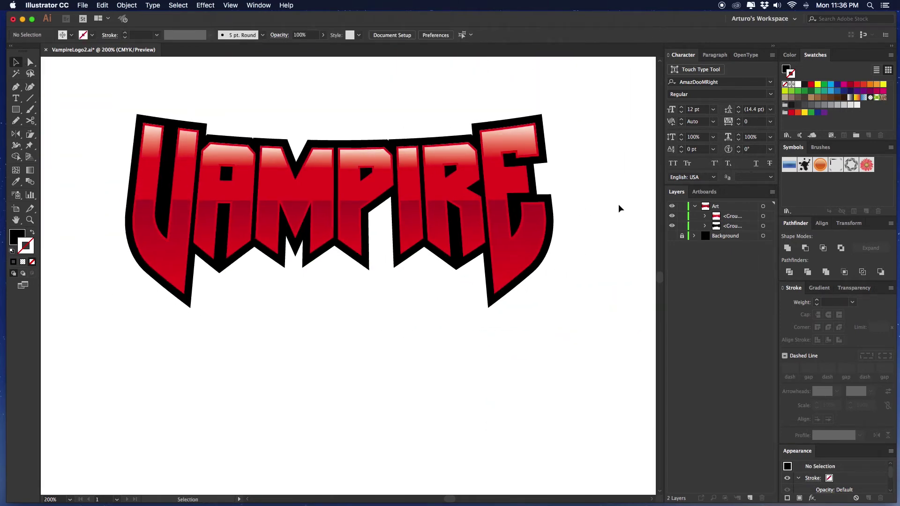
Duplicate the black backing group beneath itself and nudge the lower copy down about 0.14 in.
{"action": "left_click", "coordinate": [763, 226]}
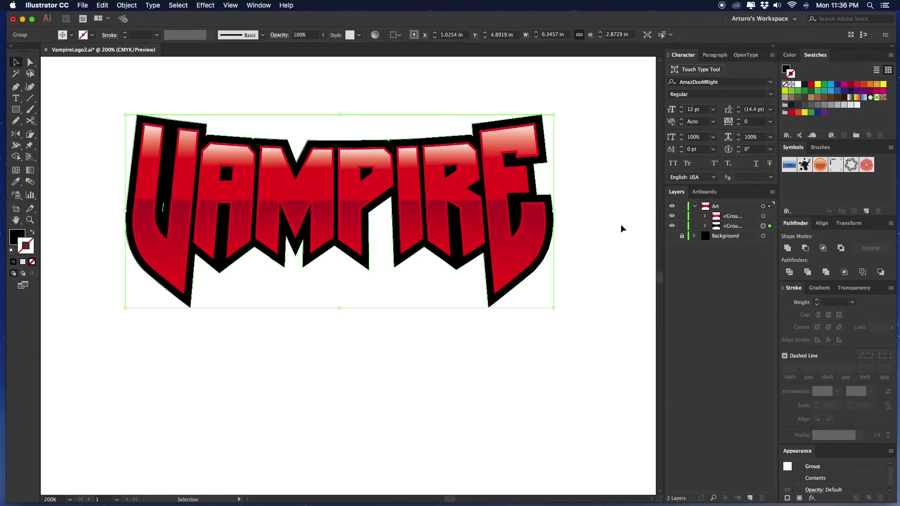
{"action": "left_click", "coordinate": [735, 228]}
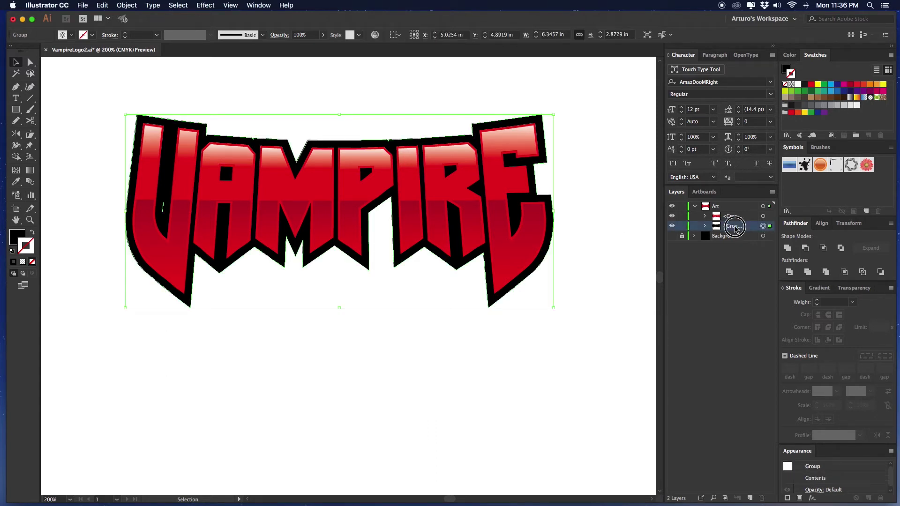
{"action": "left_click_drag", "start_coordinate": [735, 229], "coordinate": [734, 233]}
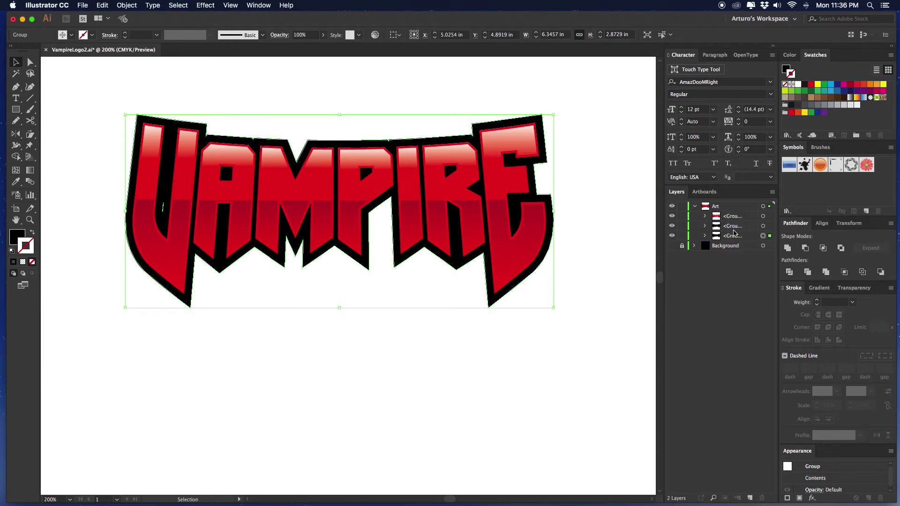
{"action": "key", "text": "Down"}
{"action": "key", "text": "Down"}
{"action": "key", "text": "Down"}
{"action": "key", "text": "Down"}
{"action": "key", "text": "Down"}
{"action": "key", "text": "Down"}
{"action": "key", "text": "Down"}
{"action": "key", "text": "Down"}
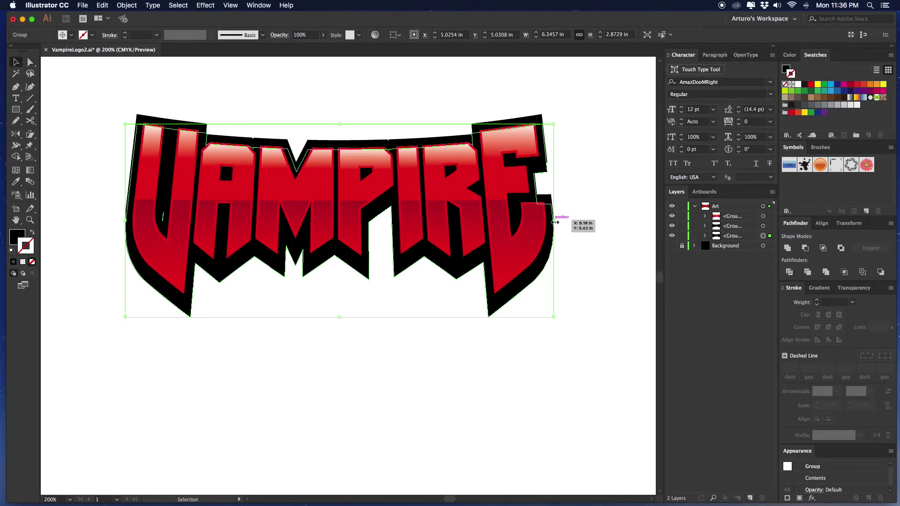
Narrow the lower black copy symmetrically to about 5.96 in wide and unite it with the original backing.
{"action": "left_click_drag", "start_coordinate": [555, 222], "coordinate": [540, 222]}
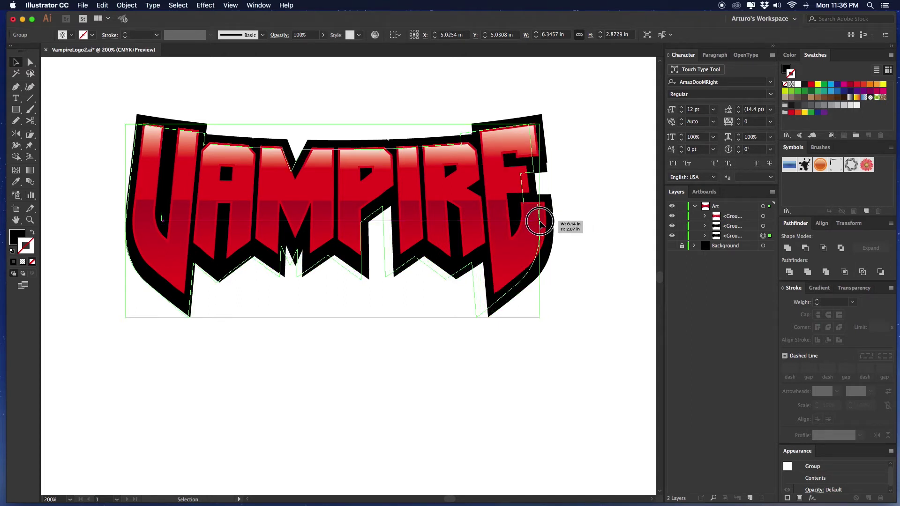
{"action": "left_click_drag", "start_coordinate": [539, 222], "coordinate": [541, 222]}
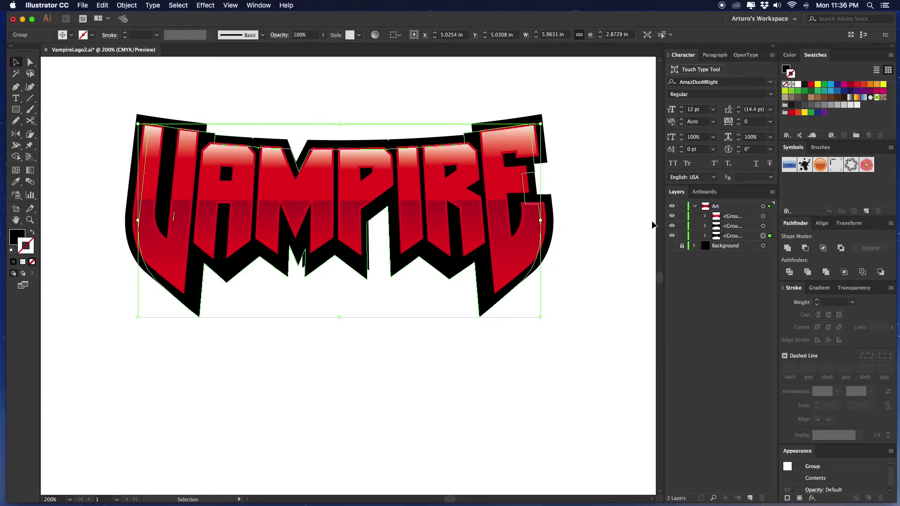
{"action": "left_click", "coordinate": [763, 226], "text": "shift"}
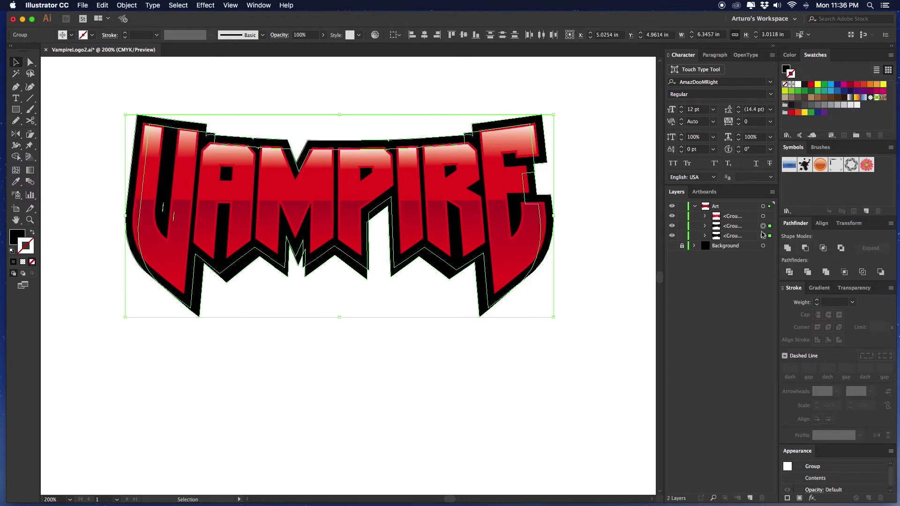
{"action": "left_click", "coordinate": [787, 249]}
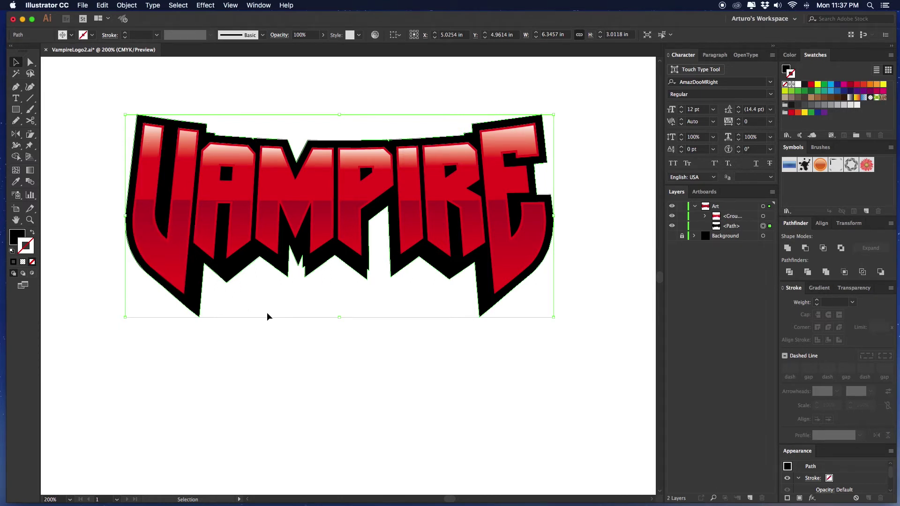
Remove the anchor points that form the step on the black outline's upper edge between V and A.
{"action": "left_click", "coordinate": [15, 87]}
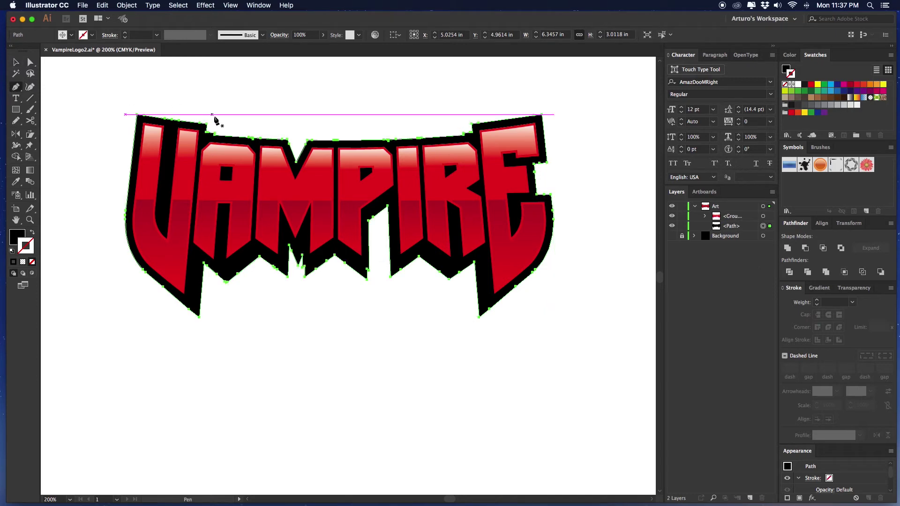
{"action": "key", "text": "super+equal"}
{"action": "key", "text": "super+equal"}
{"action": "key", "text": "super+equal"}
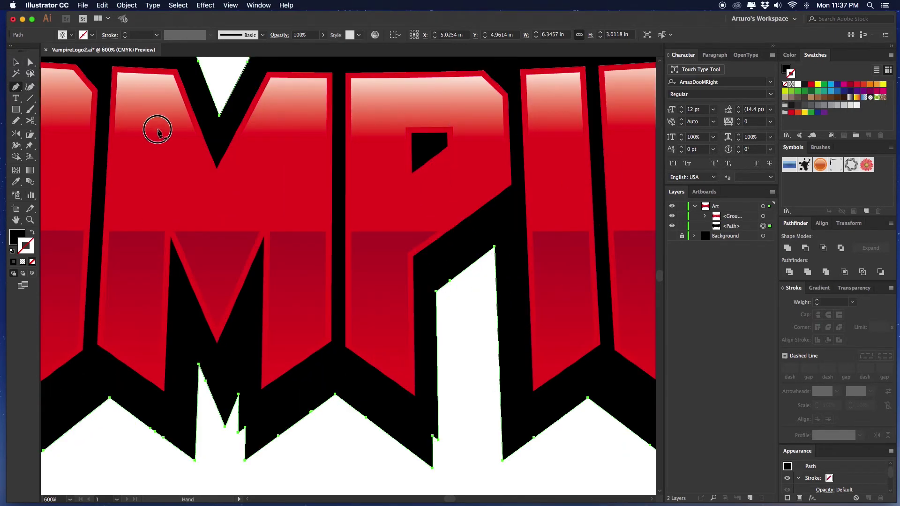
{"action": "left_click_drag", "start_coordinate": [236, 194], "coordinate": [280, 219]}
{"action": "left_click_drag", "start_coordinate": [213, 170], "coordinate": [292, 155]}
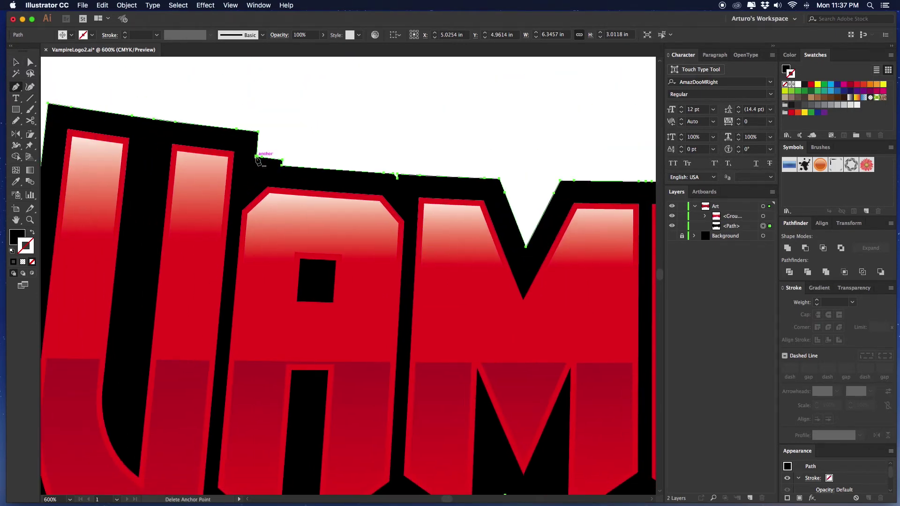
{"action": "left_click", "coordinate": [257, 157]}
{"action": "left_click", "coordinate": [260, 157]}
Remove the stray anchor points along the outline's upper edge, at the step before the E and in the E's outer notch.
{"action": "left_click_drag", "start_coordinate": [362, 169], "coordinate": [148, 173]}
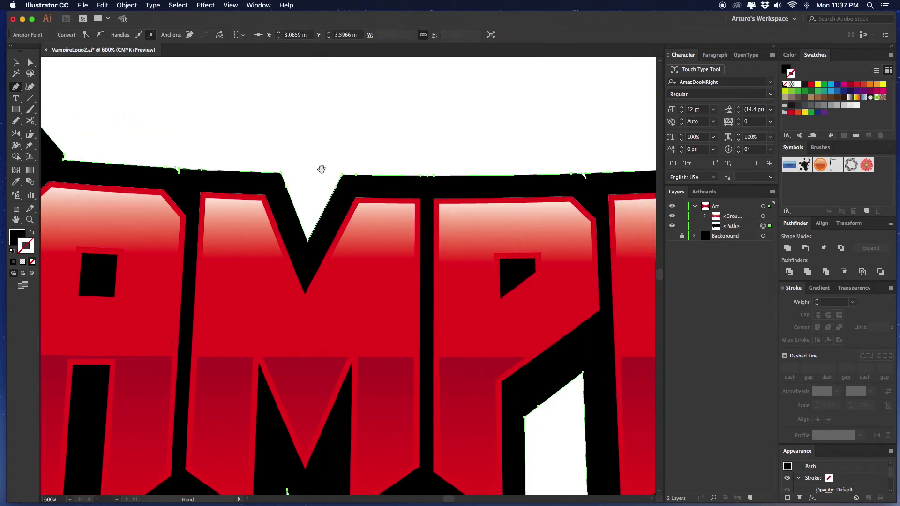
{"action": "left_click_drag", "start_coordinate": [321, 171], "coordinate": [209, 179]}
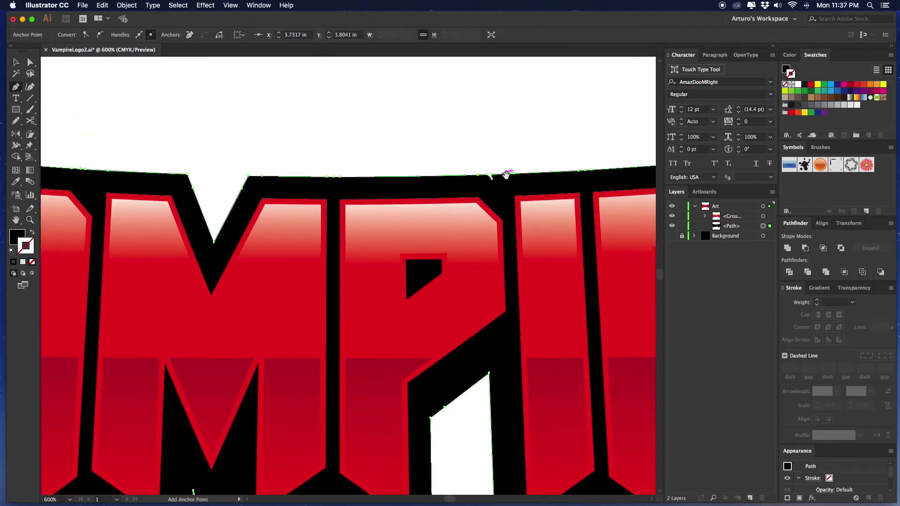
{"action": "left_click_drag", "start_coordinate": [501, 178], "coordinate": [428, 184]}
{"action": "scroll", "coordinate": [408, 169], "scroll_direction": "right", "scroll_amount": 10}
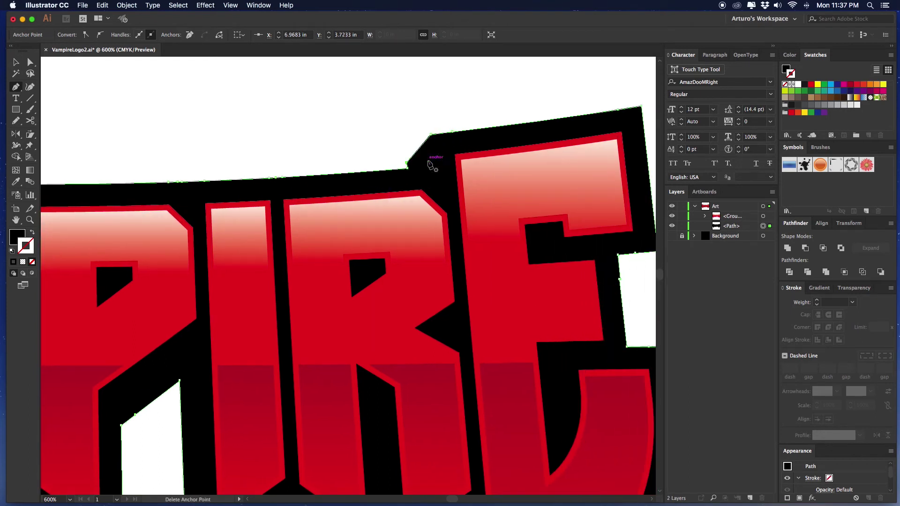
{"action": "left_click_drag", "start_coordinate": [434, 276], "coordinate": [368, 201]}
{"action": "scroll", "coordinate": [368, 202], "scroll_direction": "right", "scroll_amount": 4}
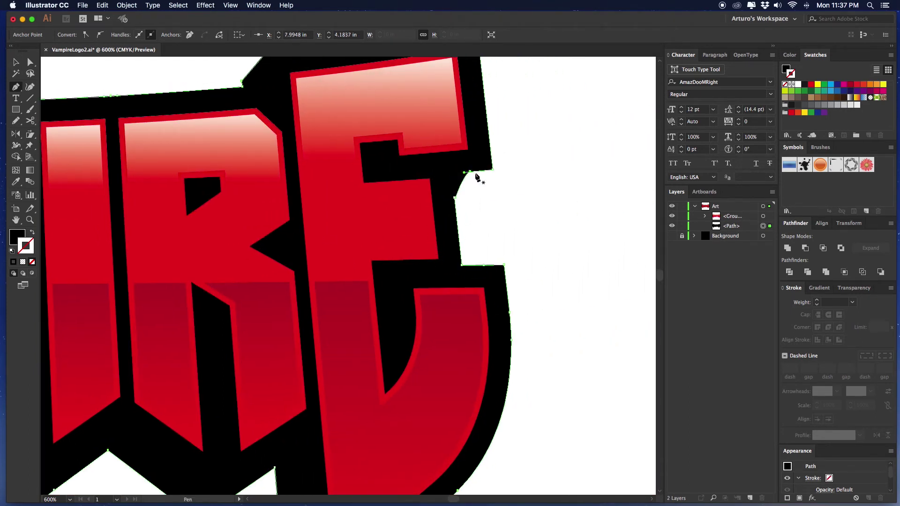
Remove the anchor points that form the small steps on the outline's lower edge beneath the P and M.
{"action": "scroll", "coordinate": [446, 345], "scroll_direction": "down", "scroll_amount": 10}
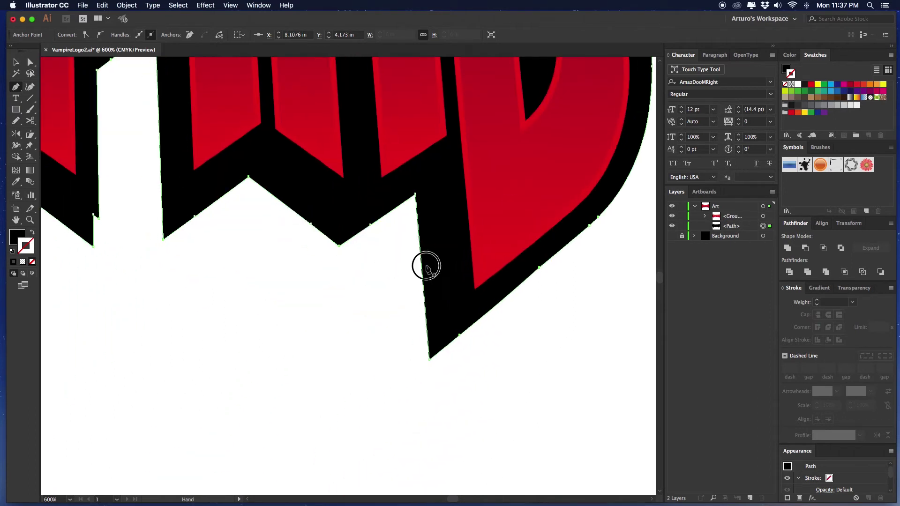
{"action": "scroll", "coordinate": [431, 275], "scroll_direction": "left", "scroll_amount": 3}
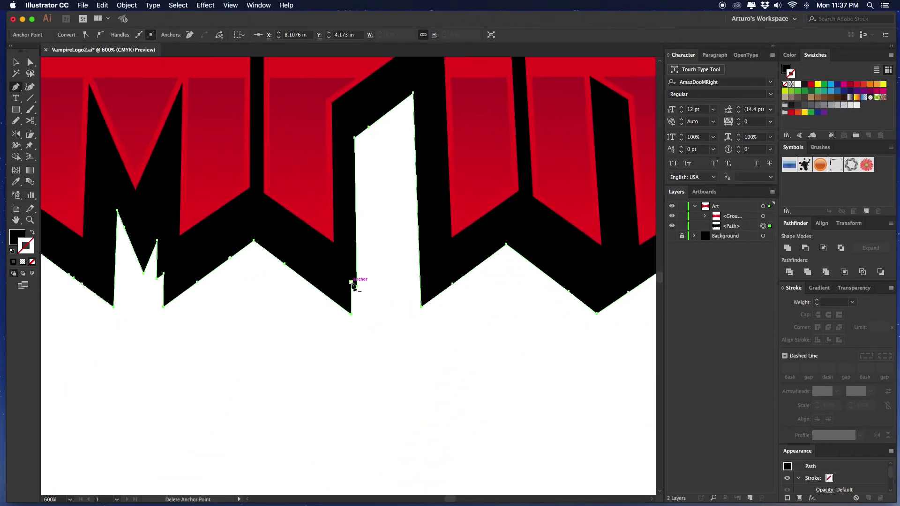
{"action": "scroll", "coordinate": [352, 281], "scroll_direction": "left", "scroll_amount": 2}
{"action": "scroll", "coordinate": [341, 308], "scroll_direction": "left", "scroll_amount": 4}
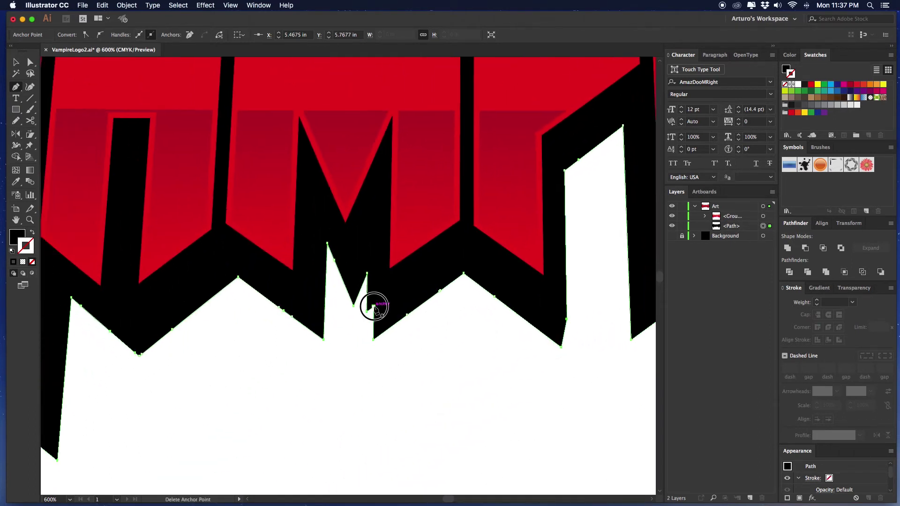
{"action": "scroll", "coordinate": [282, 297], "scroll_direction": "left", "scroll_amount": 3}
{"action": "key", "text": "super+minus"}
{"action": "key", "text": "super+minus"}
{"action": "left_click", "coordinate": [392, 363], "text": "super"}
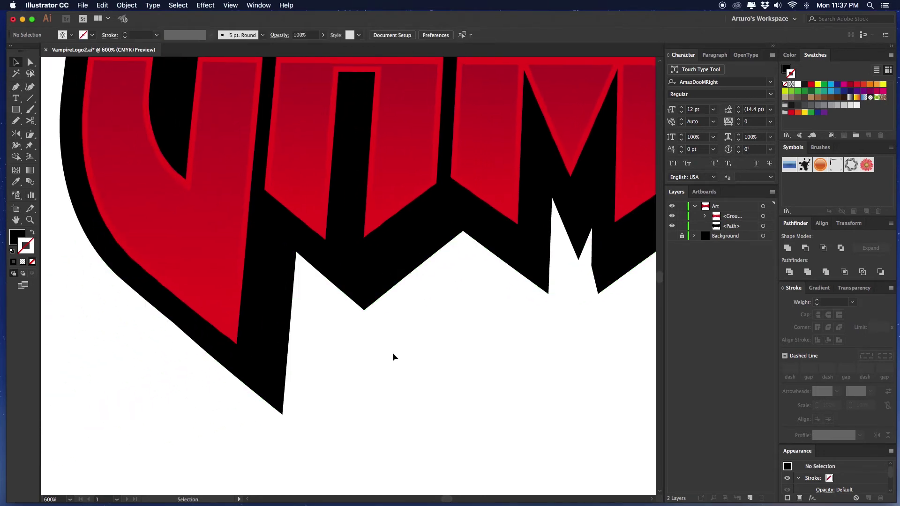
{"action": "key", "text": "super+minus"}
{"action": "key", "text": "super+minus"}
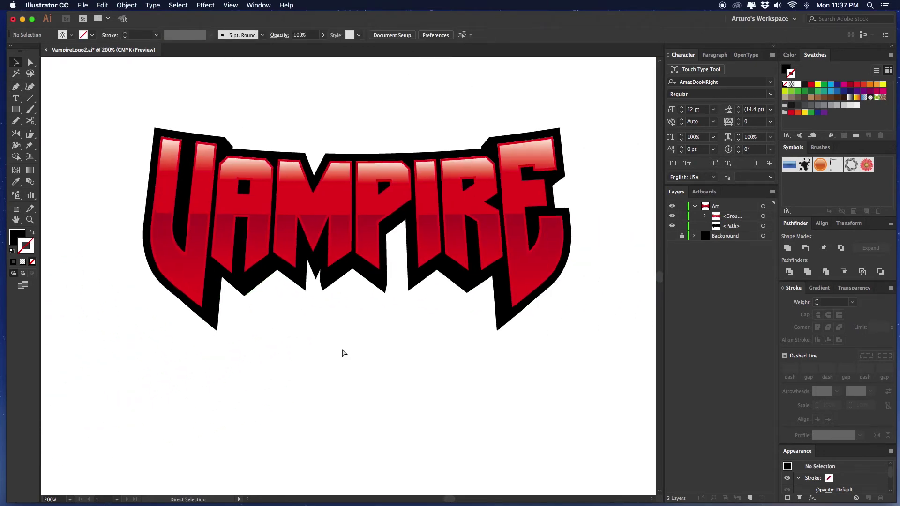
Duplicate the black backing path beneath itself and give the lower copy a 10 pt stroke.
{"action": "key", "text": "super+equal"}
{"action": "scroll", "coordinate": [349, 351], "scroll_direction": "up", "scroll_amount": 1}
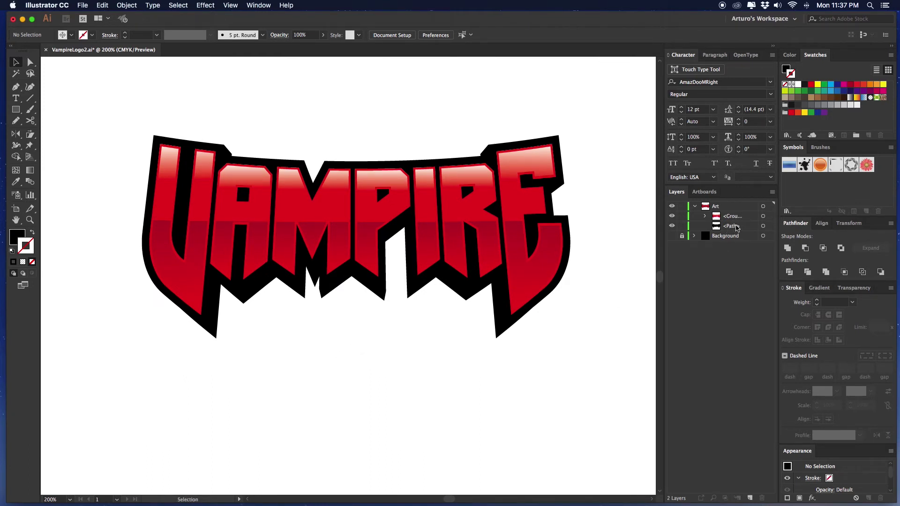
{"action": "left_click_drag", "start_coordinate": [736, 228], "coordinate": [736, 235]}
{"action": "left_click", "coordinate": [763, 235]}
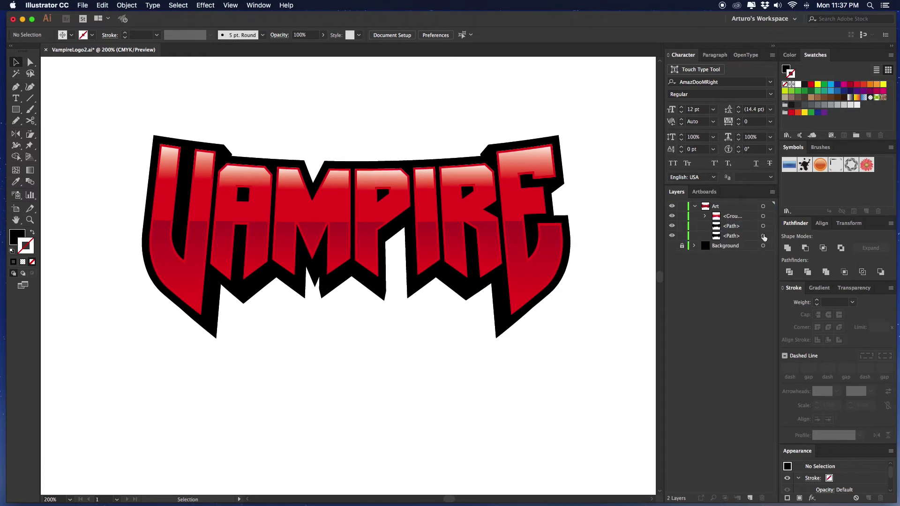
{"action": "left_click", "coordinate": [817, 300]}
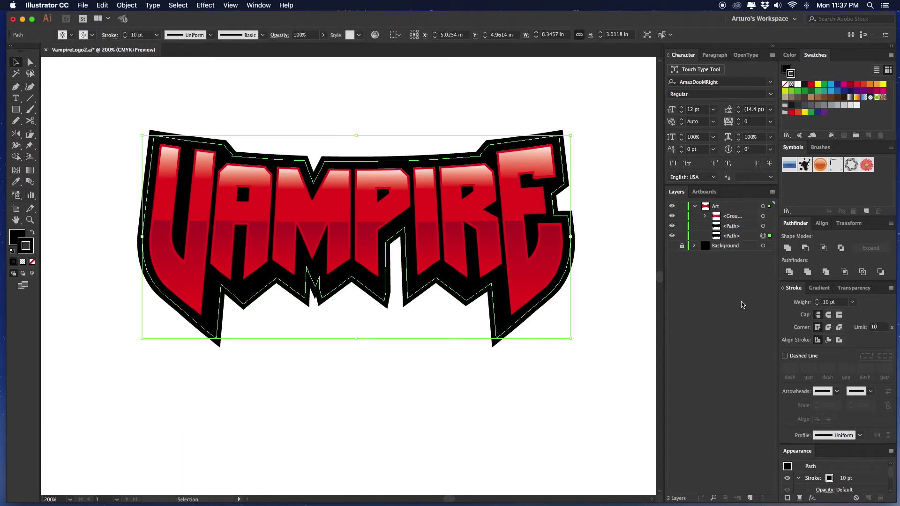
Colour both the stroke and the fill of the lower backing copy red.
{"action": "left_click", "coordinate": [810, 85]}
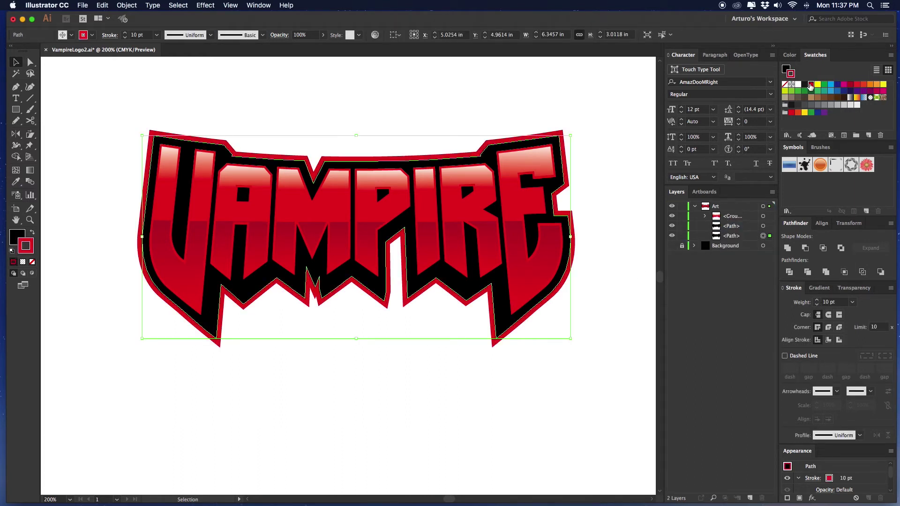
{"action": "key", "text": "super+z"}
{"action": "left_click", "coordinate": [810, 85]}
{"action": "left_click", "coordinate": [528, 118]}
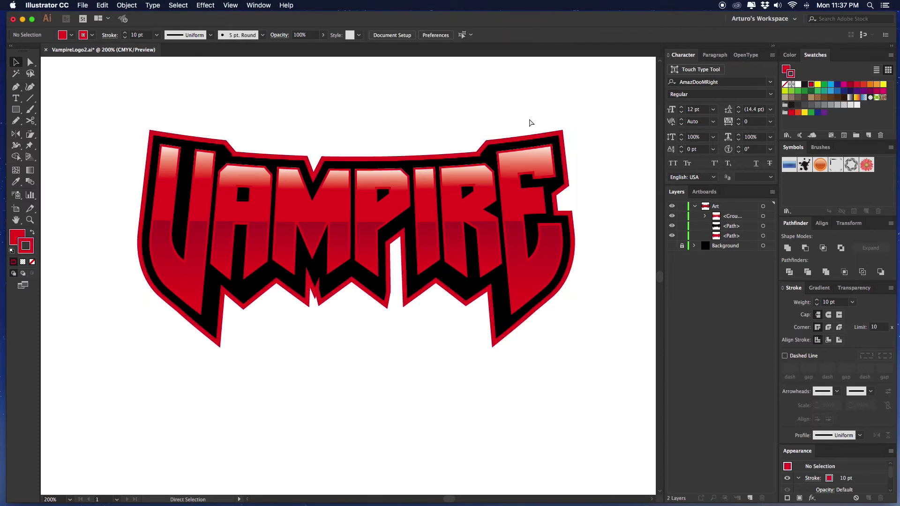
Expand the fill and stroke of the lower red backing copy.
{"action": "key", "text": "super+minus"}
{"action": "left_click_drag", "start_coordinate": [490, 161], "coordinate": [394, 122]}
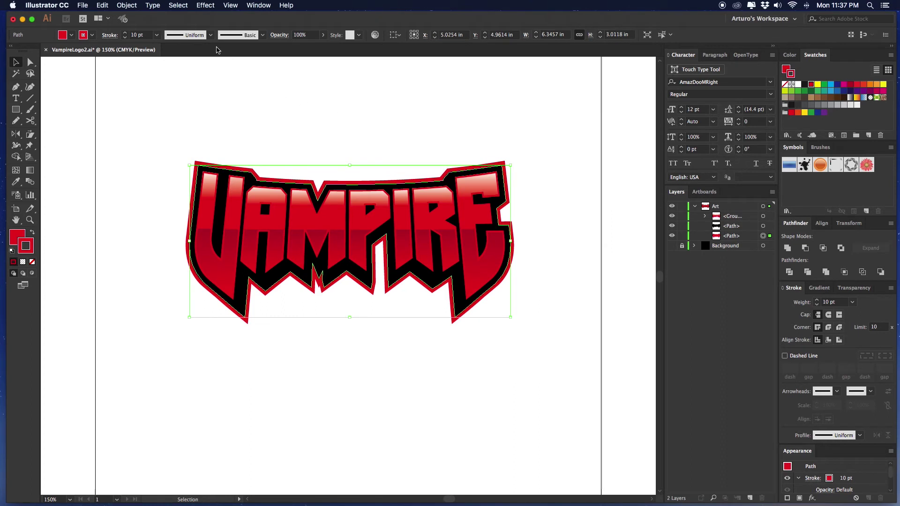
{"action": "left_click", "coordinate": [134, 6]}
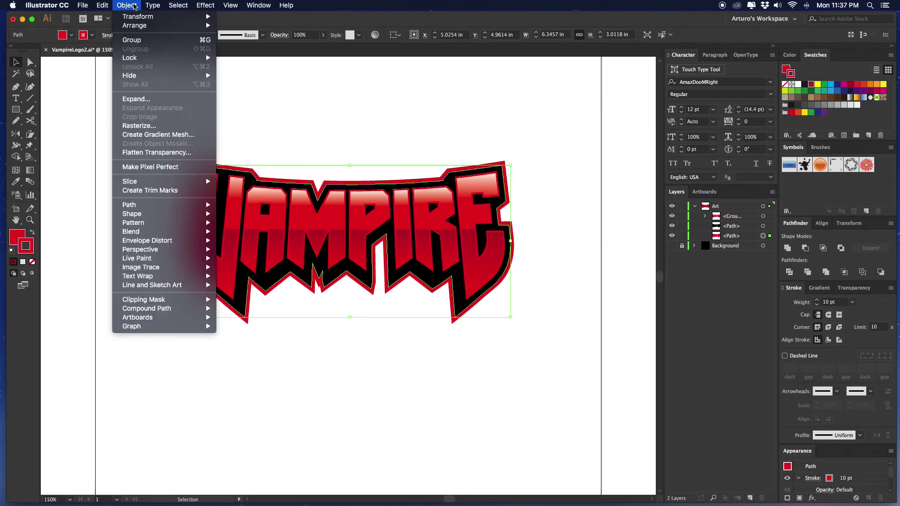
{"action": "left_click", "coordinate": [144, 107]}
{"action": "left_click", "coordinate": [603, 233]}
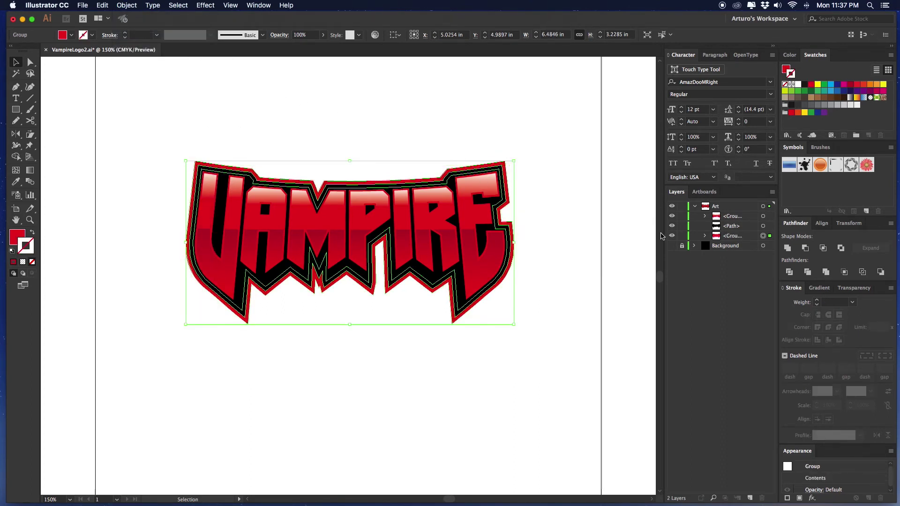
Unite the expanded red backing into one path and remove the stray anchor point in its notch beneath the M.
{"action": "left_click", "coordinate": [788, 248]}
{"action": "left_click", "coordinate": [533, 192]}
{"action": "left_click_drag", "start_coordinate": [439, 234], "coordinate": [479, 224]}
{"action": "key", "text": "super+equal"}
{"action": "key", "text": "super+equal"}
{"action": "key", "text": "p"}
{"action": "left_click_drag", "start_coordinate": [368, 266], "coordinate": [379, 256]}
{"action": "left_click", "coordinate": [379, 256], "text": "super"}
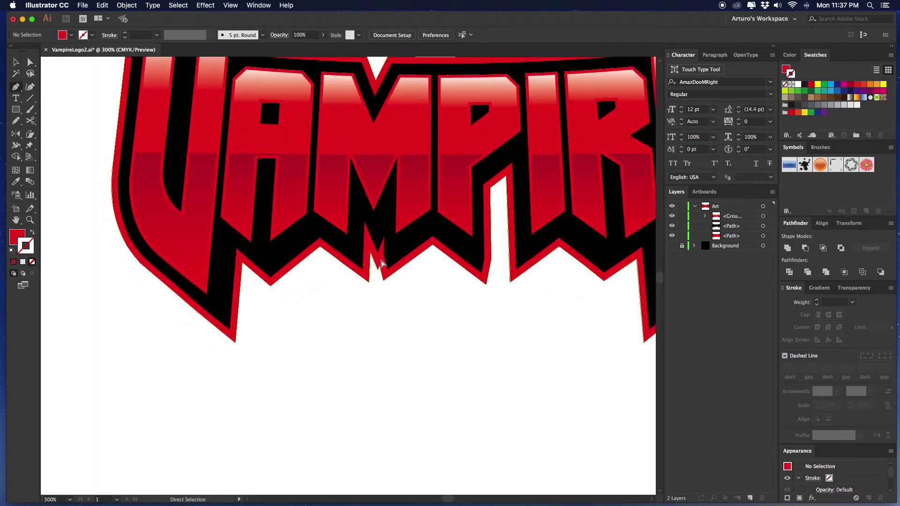
{"action": "left_click", "coordinate": [449, 315], "text": "super"}
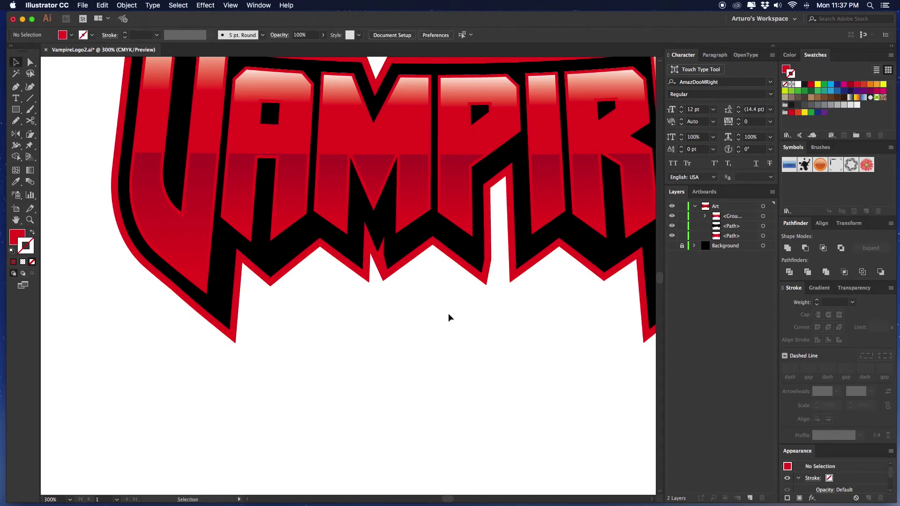
{"action": "key", "text": "v"}
{"action": "key", "text": "super+minus"}
{"action": "key", "text": "super+minus"}
{"action": "key", "text": "super+equal"}
{"action": "left_click_drag", "start_coordinate": [440, 320], "coordinate": [398, 341]}
{"action": "key", "text": "super+minus"}
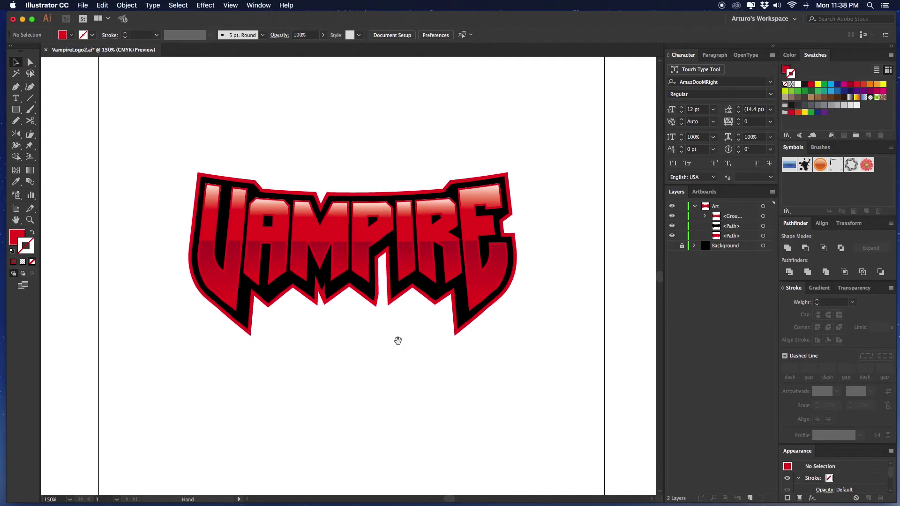
{"action": "scroll", "coordinate": [389, 147], "scroll_direction": "up", "scroll_amount": 2}
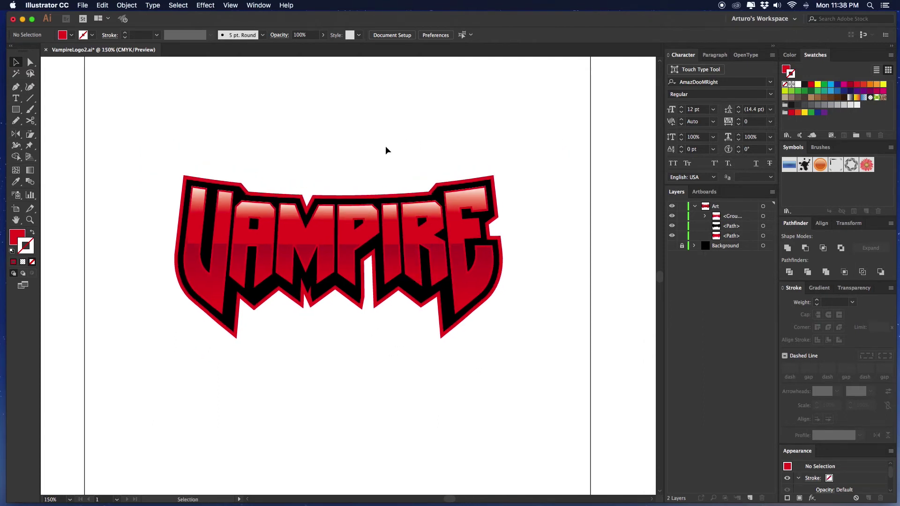
{"action": "scroll", "coordinate": [462, 162], "scroll_direction": "up", "scroll_amount": 1}
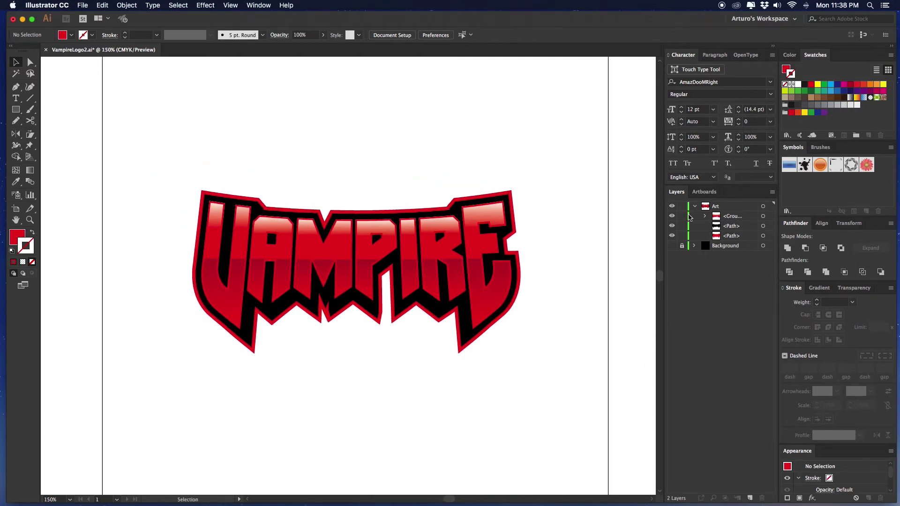
{"action": "left_click", "coordinate": [696, 207]}
{"action": "left_click", "coordinate": [694, 206]}
{"action": "scroll", "coordinate": [454, 144], "scroll_direction": "up", "scroll_amount": 1}
{"action": "scroll", "coordinate": [455, 145], "scroll_direction": "left", "scroll_amount": 1}
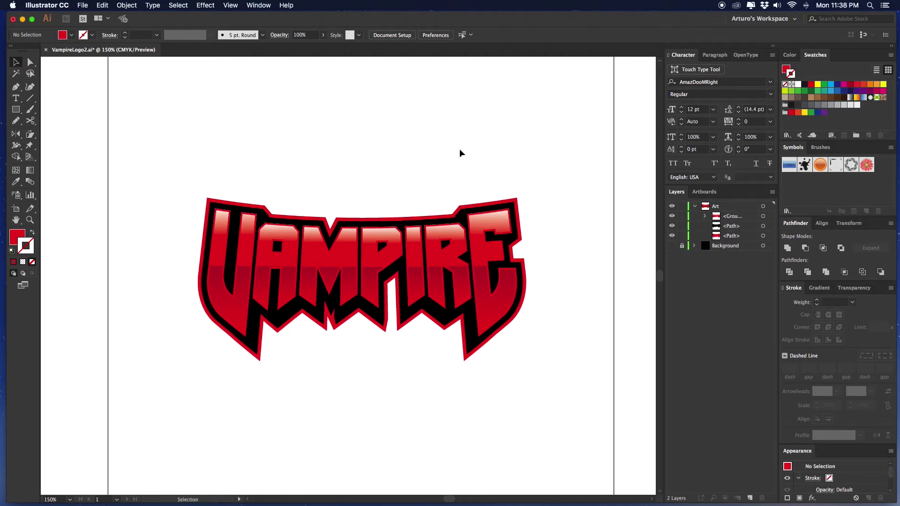
With the Pen tool, draw half of a bat's head beside the logo, curving from the head's centre over a pointed ear to the shoulder.
{"action": "key", "text": "p"}
{"action": "key", "text": "space"}
{"action": "left_click_drag", "start_coordinate": [545, 176], "coordinate": [328, 186]}
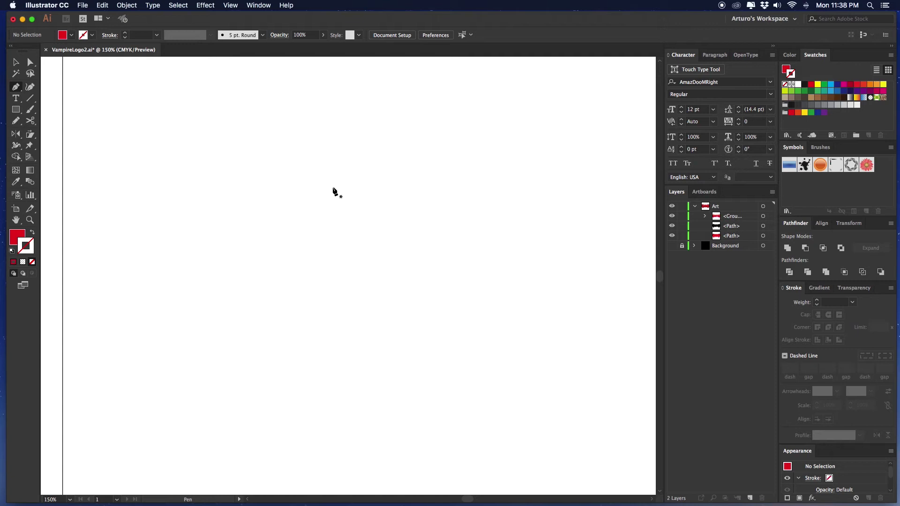
{"action": "key", "text": "space"}
{"action": "left_click", "coordinate": [333, 188]}
{"action": "left_click", "coordinate": [344, 203]}
{"action": "left_click_drag", "start_coordinate": [344, 204], "coordinate": [357, 204]}
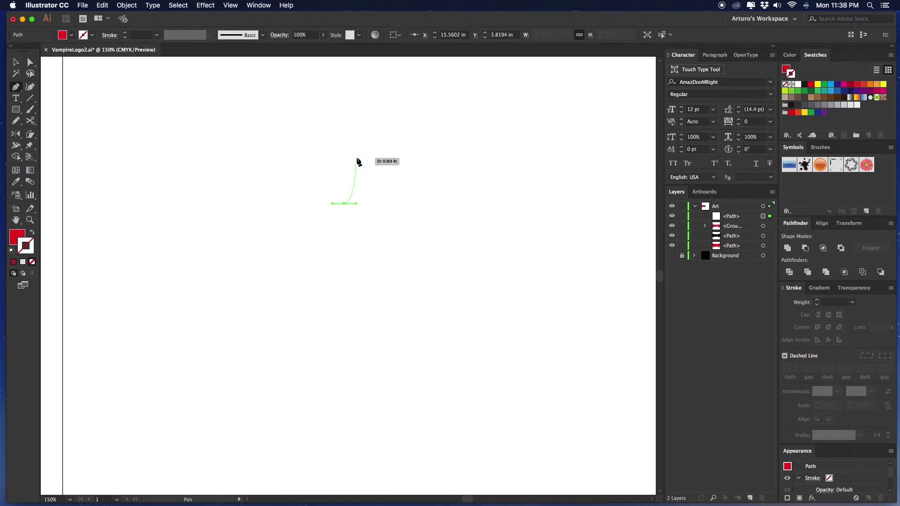
{"action": "left_click_drag", "start_coordinate": [357, 157], "coordinate": [351, 139]}
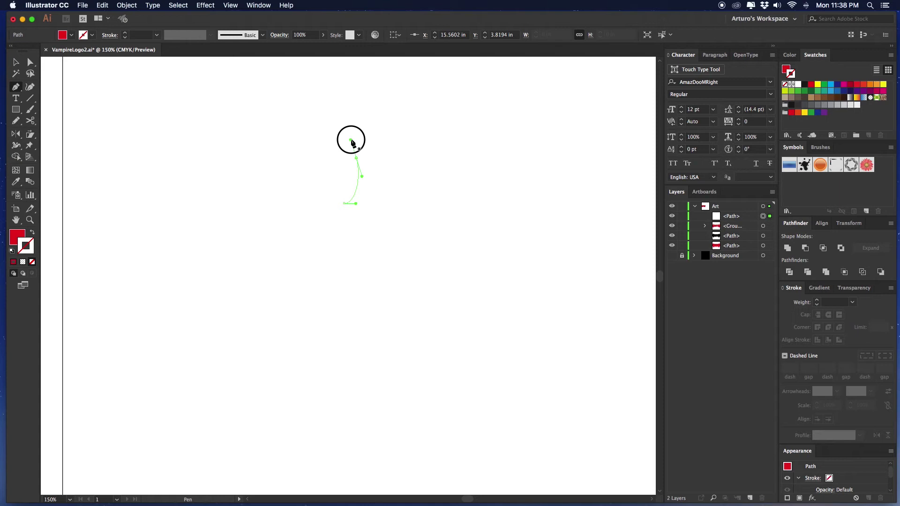
{"action": "left_click_drag", "start_coordinate": [351, 139], "coordinate": [368, 175]}
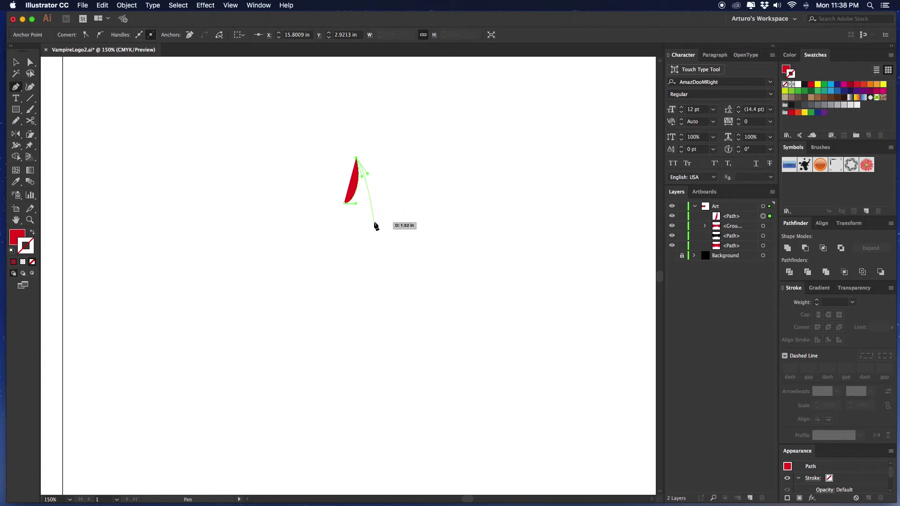
{"action": "left_click_drag", "start_coordinate": [374, 224], "coordinate": [372, 259]}
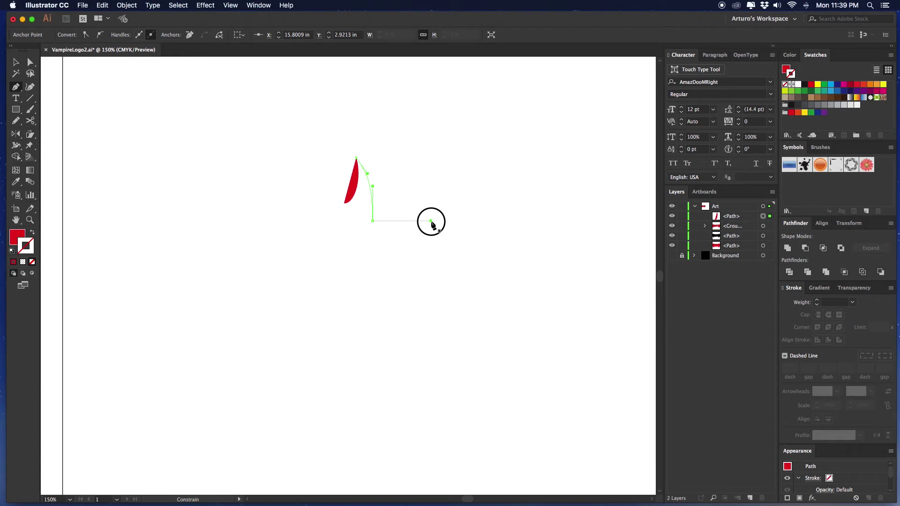
Continue the bat path with a concave shoulder curve and a long arched upper wing edge ending at the wing tip.
{"action": "left_click_drag", "start_coordinate": [432, 221], "coordinate": [432, 221]}
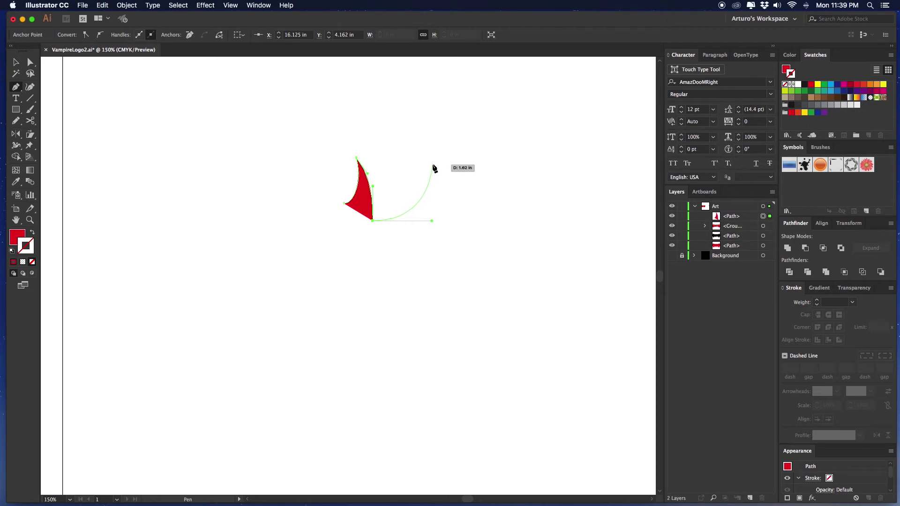
{"action": "left_click_drag", "start_coordinate": [432, 165], "coordinate": [421, 139]}
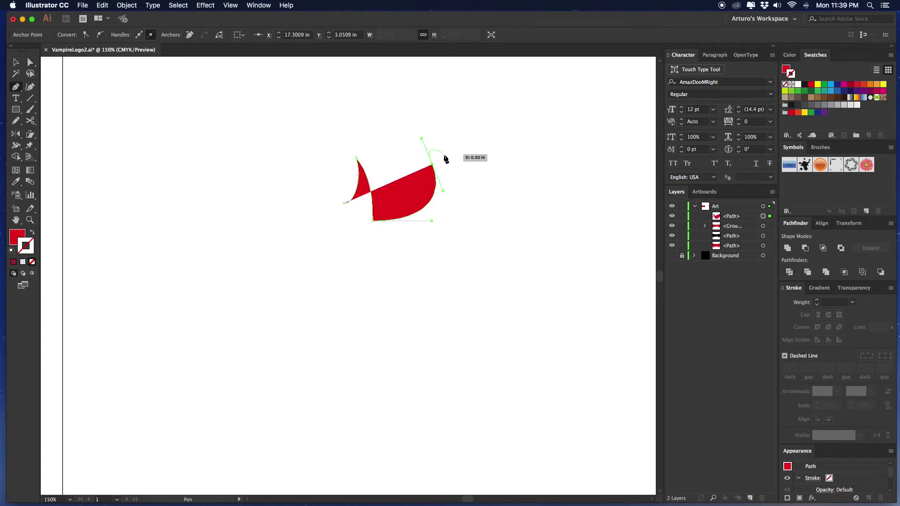
{"action": "mouse_move", "coordinate": [432, 164]}
{"action": "left_mouse_down"}
{"action": "mouse_move", "coordinate": [425, 140]}
{"action": "mouse_move", "coordinate": [433, 166]}
{"action": "left_mouse_up"}
{"action": "left_click_drag", "start_coordinate": [519, 169], "coordinate": [307, 168]}
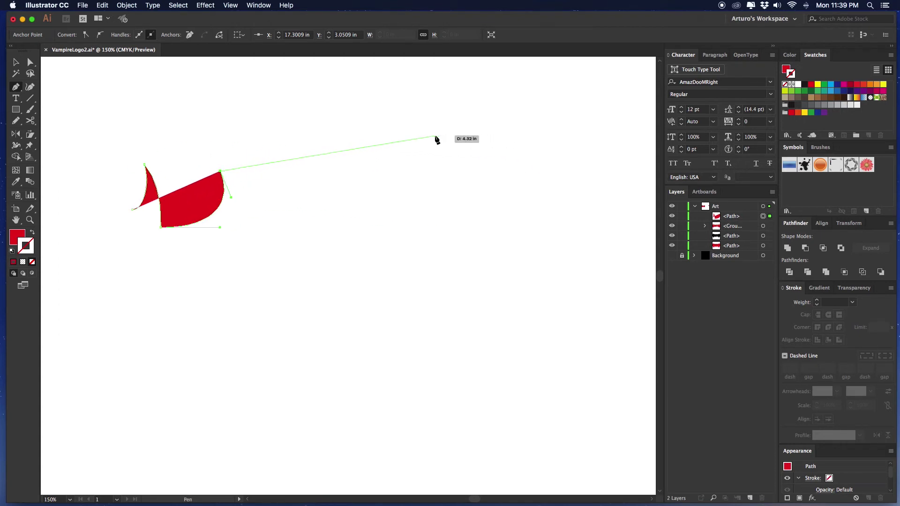
{"action": "left_click_drag", "start_coordinate": [425, 133], "coordinate": [359, 164]}
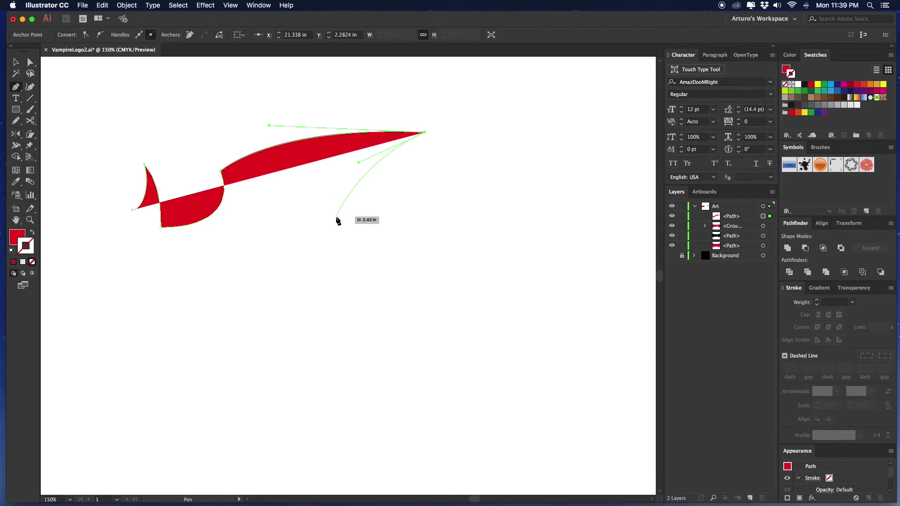
Draw the wing's three scalloped lower curves down to the tail point and close the path along the straight centre edge.
{"action": "left_click_drag", "start_coordinate": [338, 236], "coordinate": [348, 287]}
{"action": "left_click", "coordinate": [338, 237]}
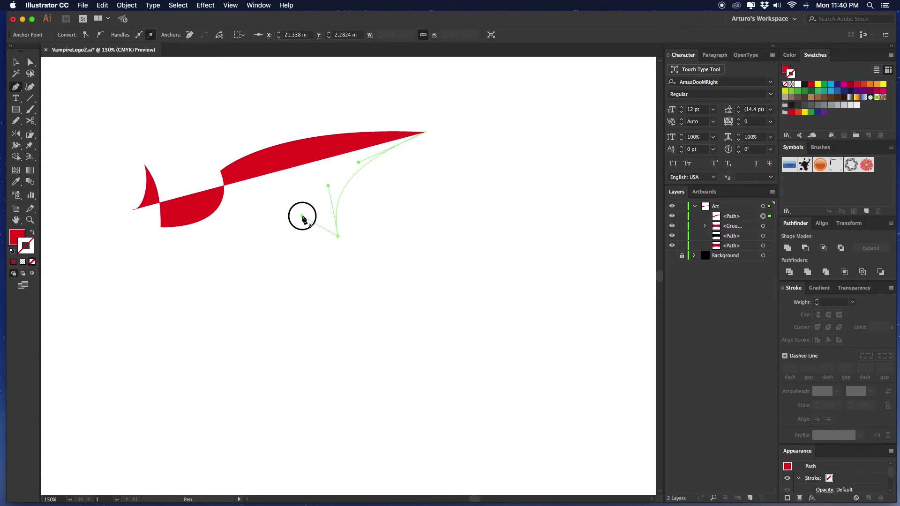
{"action": "scroll", "coordinate": [302, 216], "scroll_direction": "down", "scroll_amount": 5}
{"action": "scroll", "coordinate": [302, 216], "scroll_direction": "left", "scroll_amount": 6}
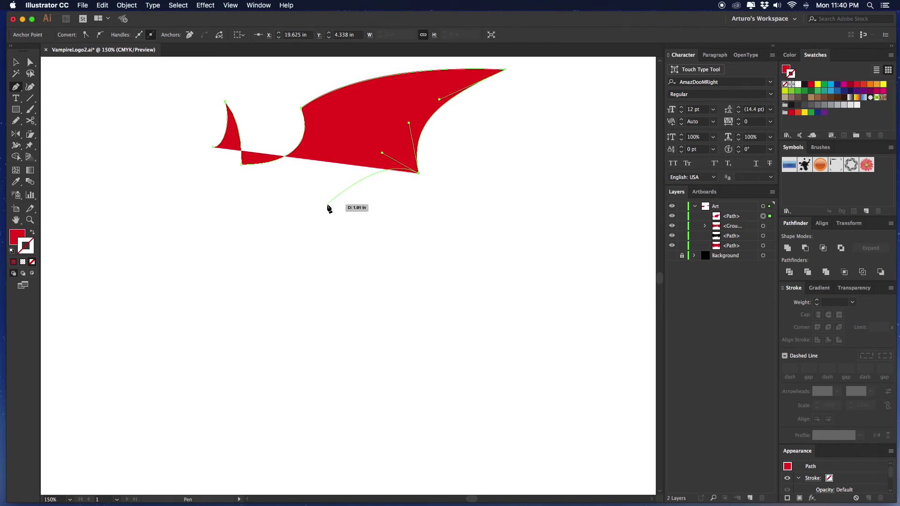
{"action": "left_click_drag", "start_coordinate": [331, 205], "coordinate": [295, 184]}
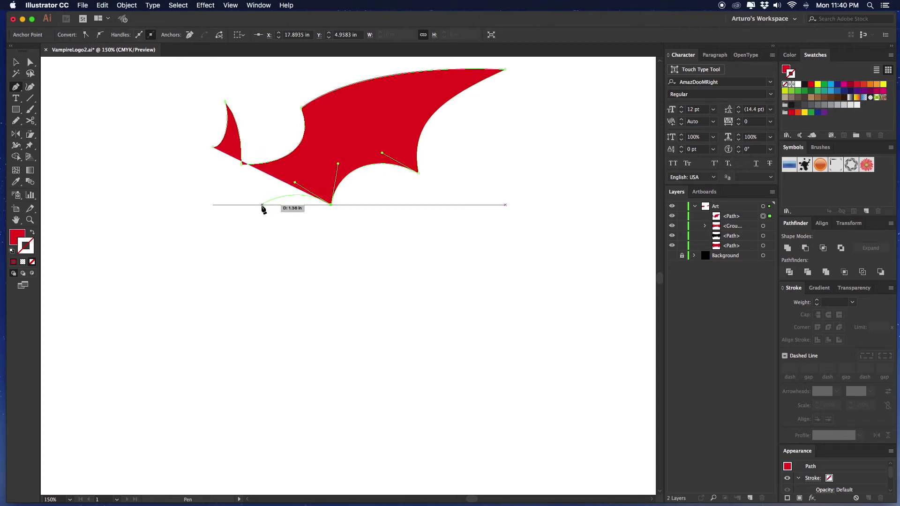
{"action": "left_click_drag", "start_coordinate": [217, 306], "coordinate": [277, 286]}
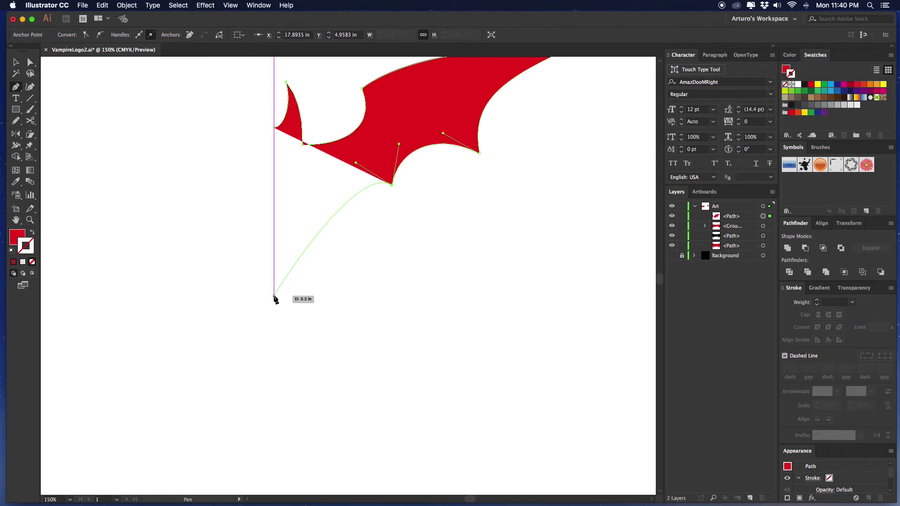
{"action": "left_click_drag", "start_coordinate": [274, 297], "coordinate": [257, 402]}
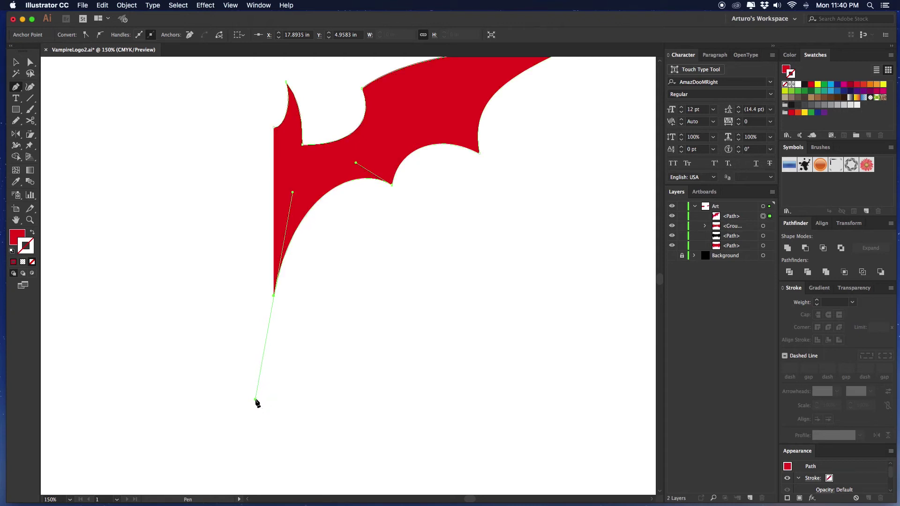
{"action": "left_click", "coordinate": [276, 296]}
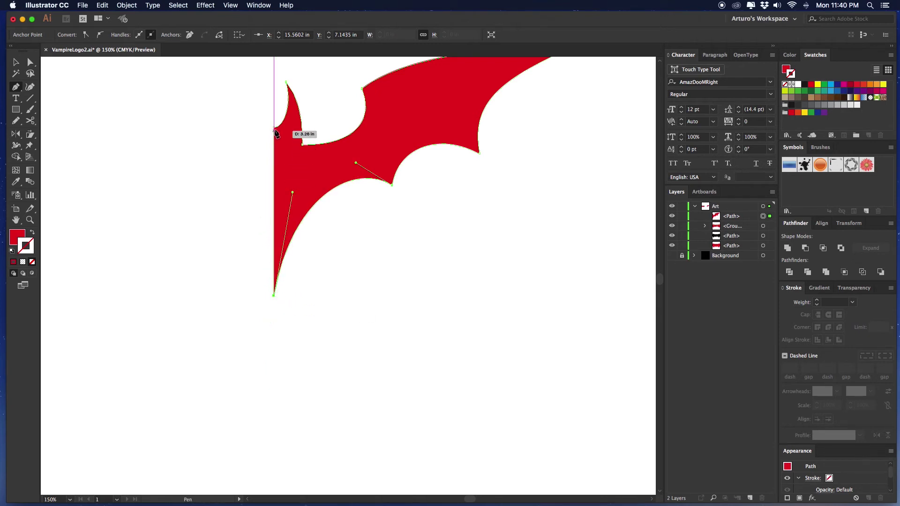
{"action": "key", "text": "v"}
{"action": "left_click", "coordinate": [387, 277]}
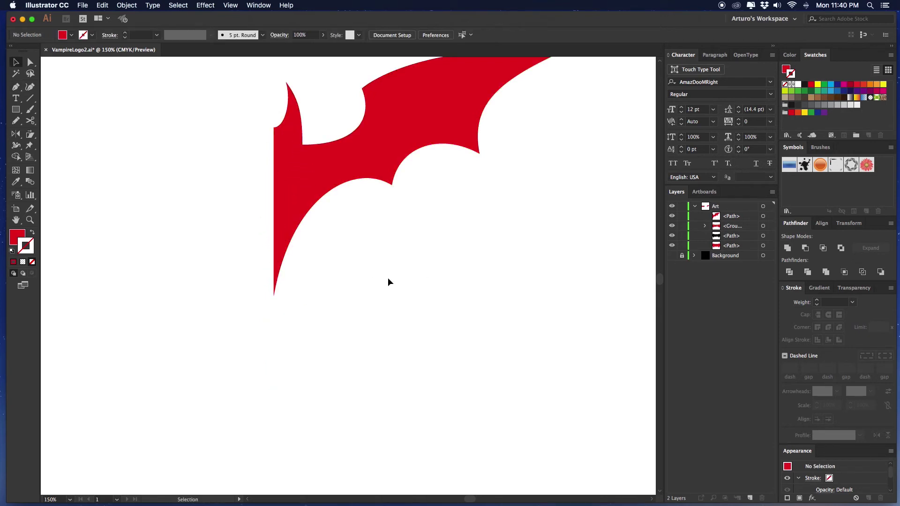
Duplicate the half-bat directly to its left so the copy meets the original's straight centre edge.
{"action": "scroll", "coordinate": [387, 278], "scroll_direction": "up", "scroll_amount": 4}
{"action": "scroll", "coordinate": [387, 277], "scroll_direction": "right", "scroll_amount": 3}
{"action": "left_click", "coordinate": [287, 253]}
{"action": "left_click_drag", "start_coordinate": [288, 253], "coordinate": [454, 250]}
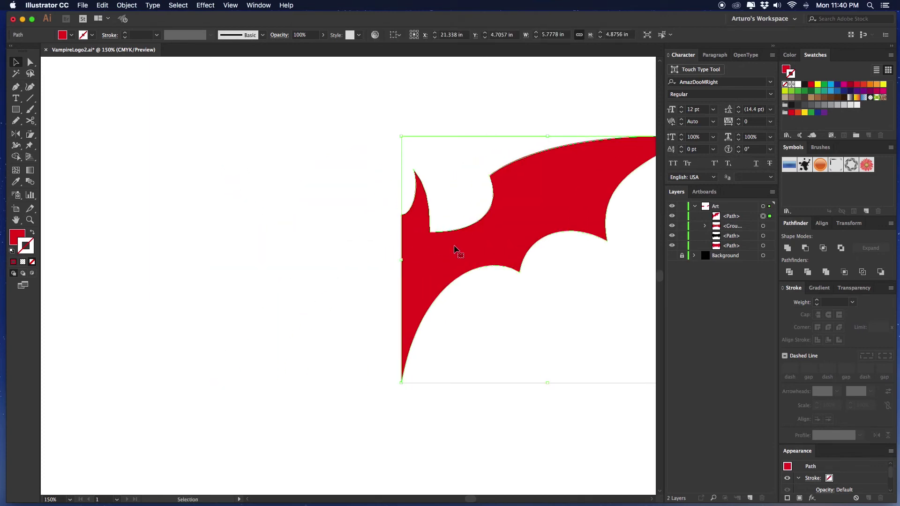
{"action": "left_click", "coordinate": [529, 315]}
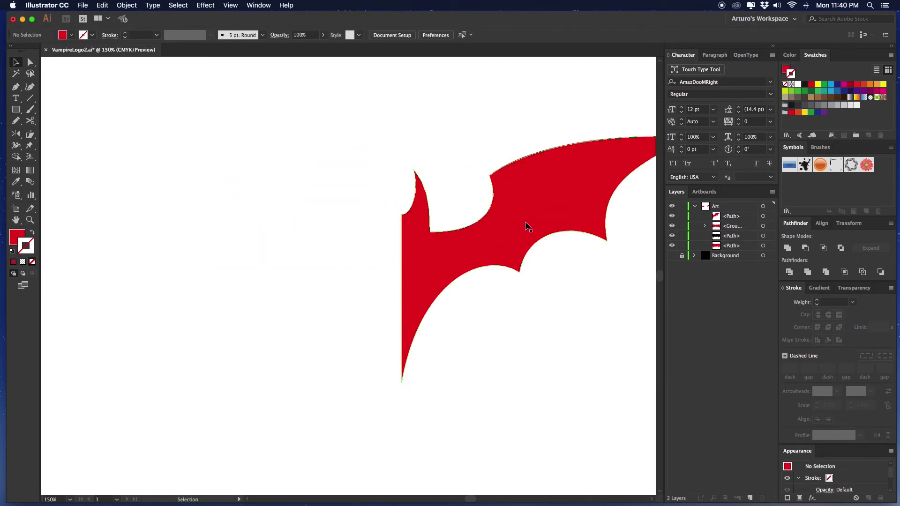
{"action": "left_click", "coordinate": [527, 226]}
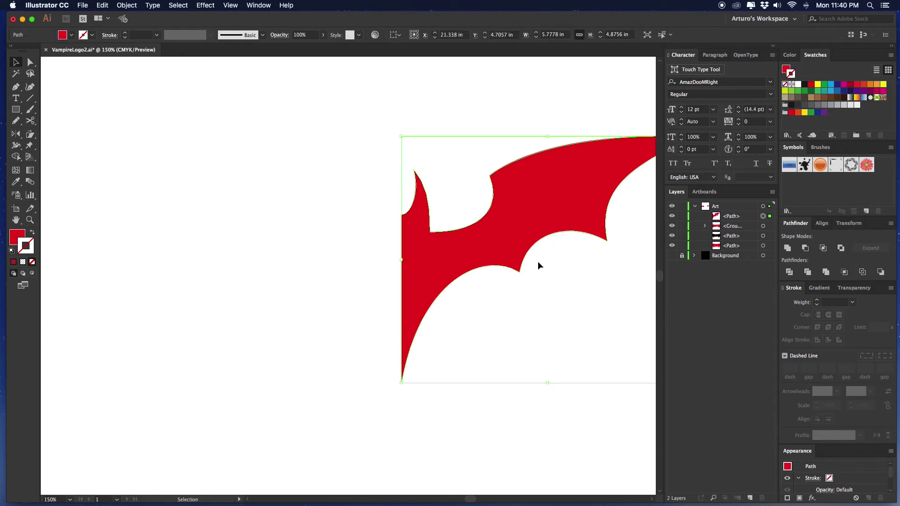
{"action": "left_click", "coordinate": [515, 225]}
{"action": "left_click_drag", "start_coordinate": [515, 225], "coordinate": [222, 227]}
Reflect the copied half-bat across the vertical axis to mirror the original half.
{"action": "right_click", "coordinate": [222, 226]}
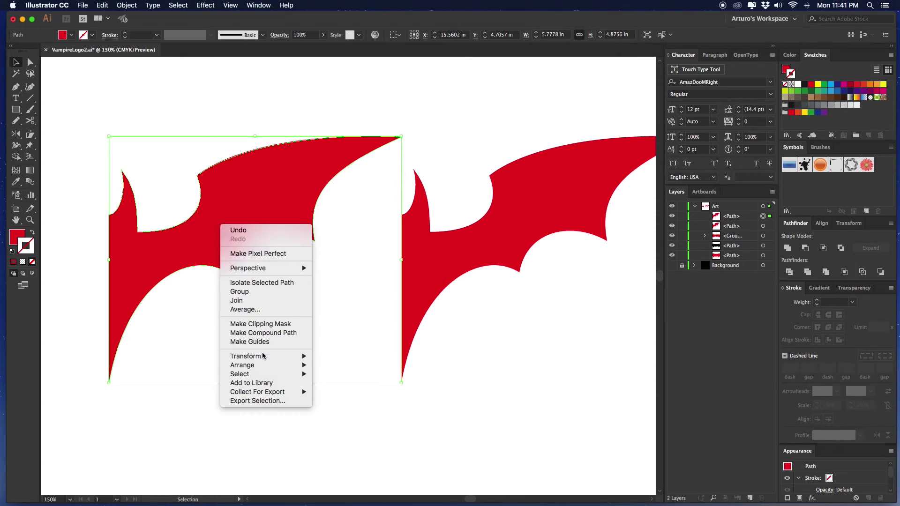
{"action": "mouse_move", "coordinate": [265, 357]}
{"action": "left_click", "coordinate": [334, 389]}
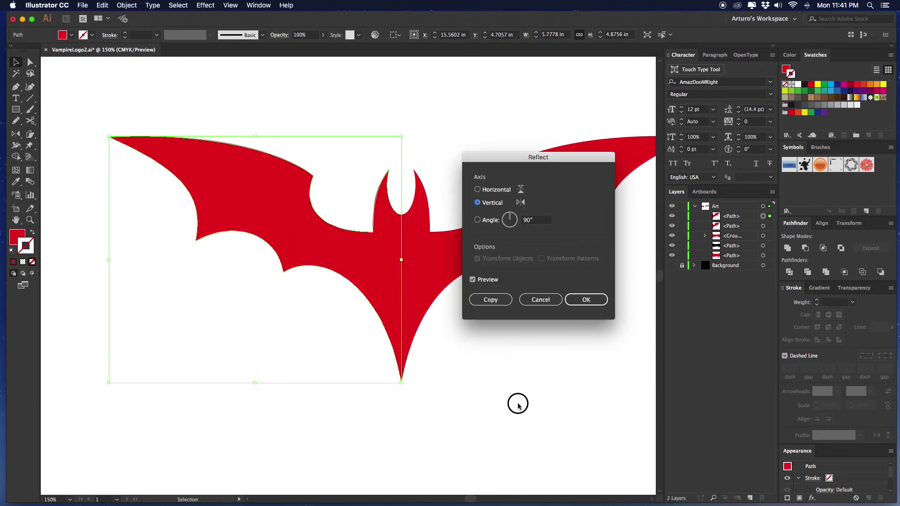
{"action": "left_click", "coordinate": [586, 300]}
Unite the two mirrored halves into a single bat shape.
{"action": "left_click_drag", "start_coordinate": [380, 275], "coordinate": [420, 299]}
{"action": "left_click", "coordinate": [503, 368]}
{"action": "scroll", "coordinate": [497, 363], "scroll_direction": "right", "scroll_amount": 3}
{"action": "left_click_drag", "start_coordinate": [492, 350], "coordinate": [259, 208]}
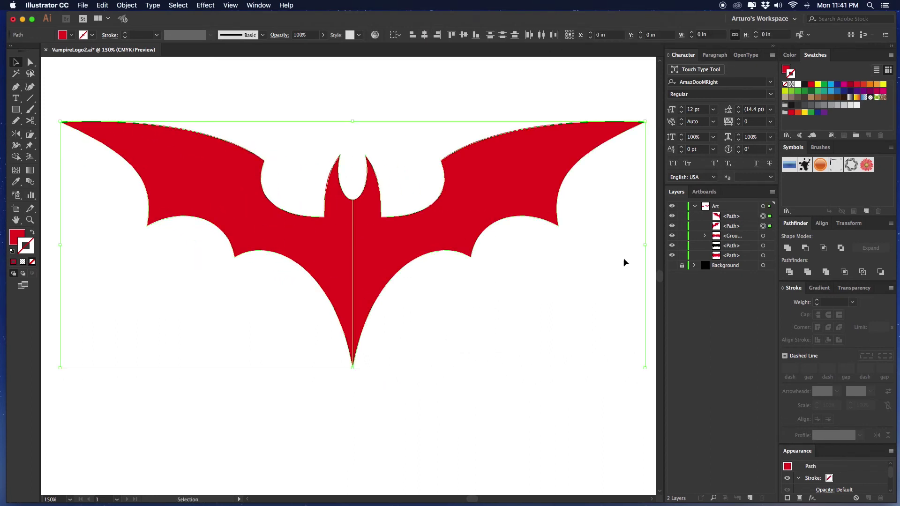
{"action": "left_click", "coordinate": [787, 247]}
{"action": "left_click", "coordinate": [491, 312]}
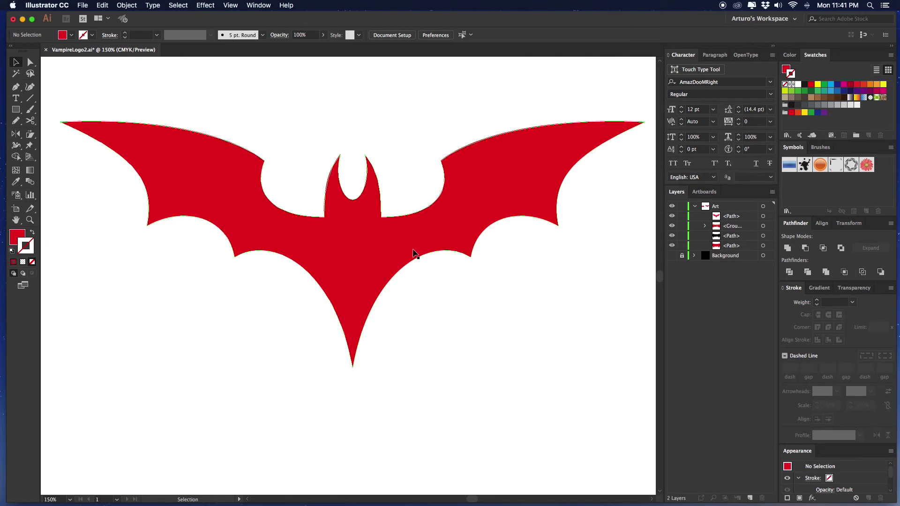
Raise the anchor points of the bat's head, ears and neck base together to lift the head higher between the wings.
{"action": "key", "text": "a"}
{"action": "left_click_drag", "start_coordinate": [396, 130], "coordinate": [304, 231]}
{"action": "key", "text": "Up"}
{"action": "key", "text": "Up"}
{"action": "key", "text": "Up"}
{"action": "key", "text": "Up"}
{"action": "key", "text": "Up"}
{"action": "key", "text": "Up"}
{"action": "key", "text": "Up"}
{"action": "key", "text": "Up"}
{"action": "key", "text": "Up"}
{"action": "key", "text": "Up"}
{"action": "key", "text": "Up"}
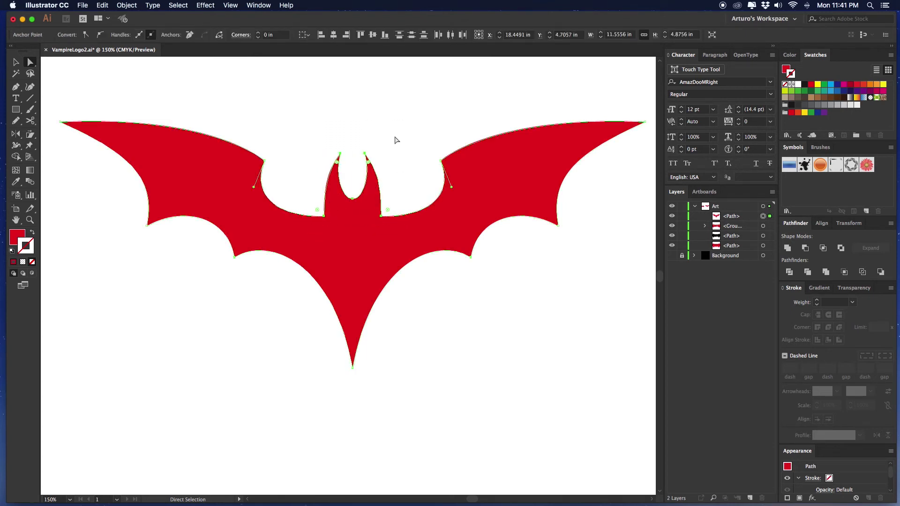
{"action": "key", "text": "Up"}
{"action": "key", "text": "Up"}
{"action": "key", "text": "Up"}
{"action": "key", "text": "Up"}
{"action": "key", "text": "Up"}
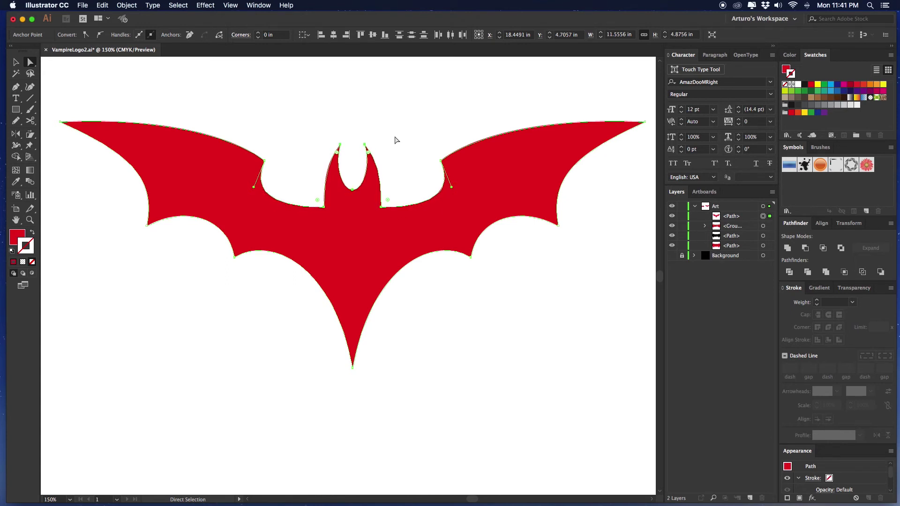
{"action": "left_click", "coordinate": [392, 138]}
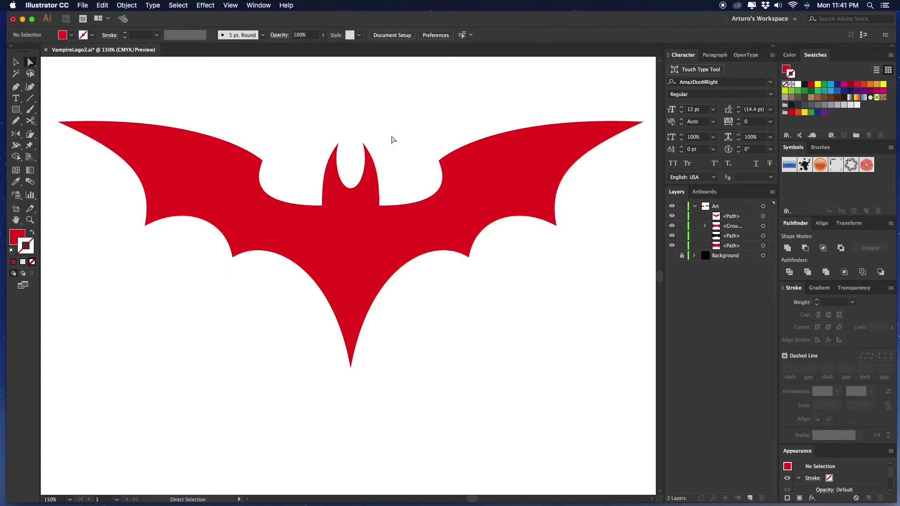
Lower the anchor points of both ear tips slightly to shorten the bat's ears.
{"action": "left_click_drag", "start_coordinate": [389, 119], "coordinate": [317, 206]}
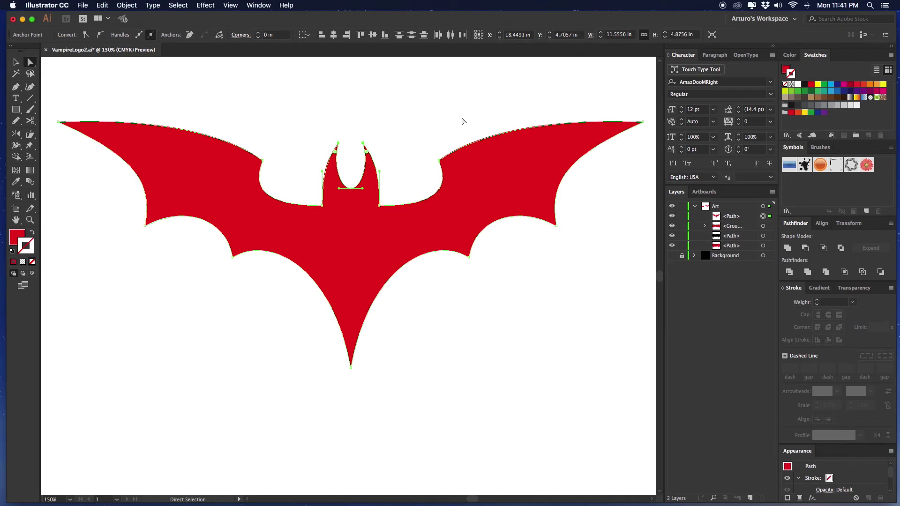
{"action": "key", "text": "Down"}
{"action": "key", "text": "Down"}
{"action": "key", "text": "Down"}
{"action": "key", "text": "Down"}
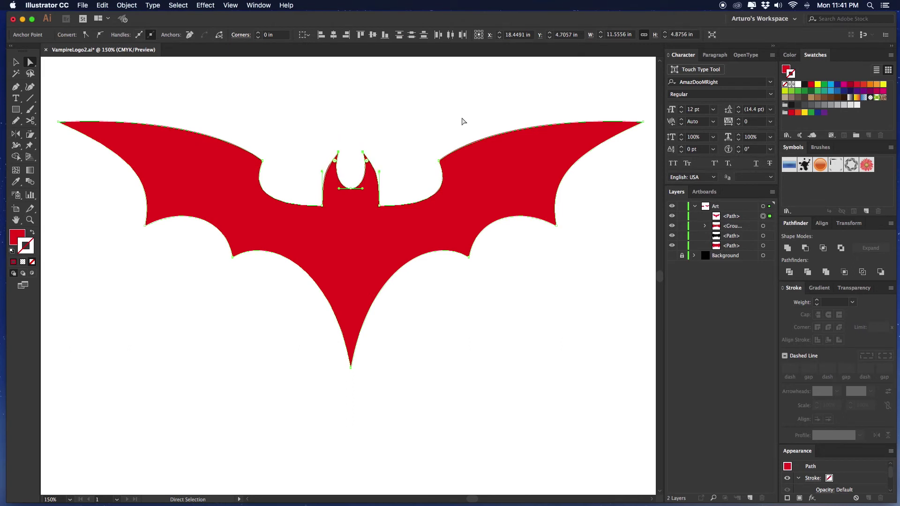
{"action": "left_click", "coordinate": [416, 131]}
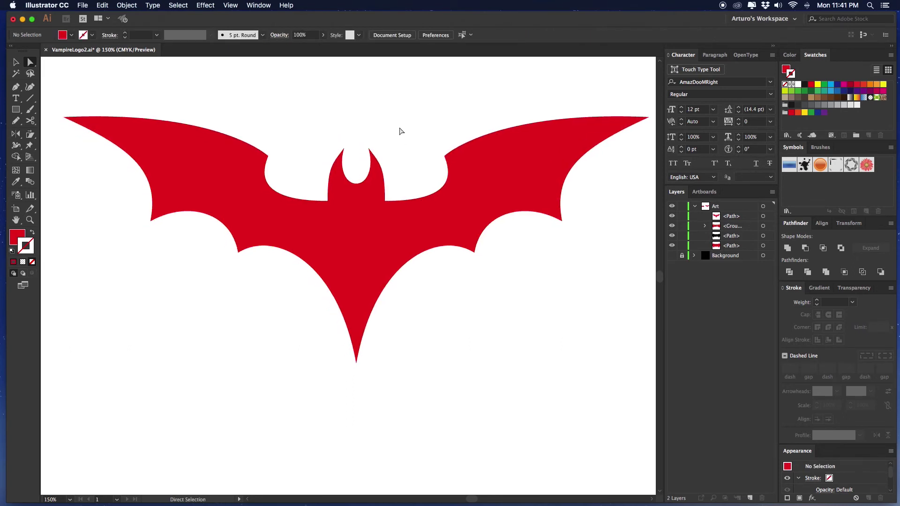
Move the bat closer to the artboard with the VAMPIRE lettering.
{"action": "key", "text": "v"}
{"action": "key", "text": "super+1"}
{"action": "scroll", "coordinate": [403, 122], "scroll_direction": "down", "scroll_amount": 2}
{"action": "scroll", "coordinate": [404, 122], "scroll_direction": "left", "scroll_amount": 3}
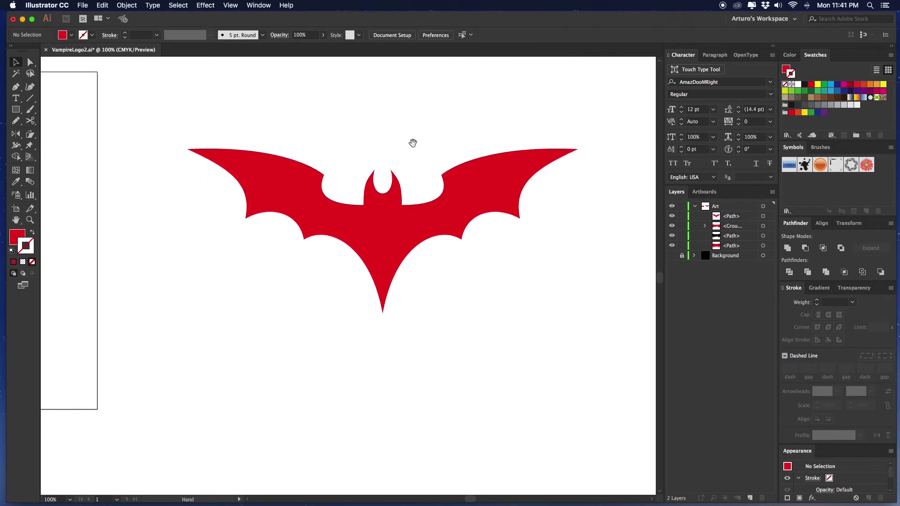
{"action": "scroll", "coordinate": [422, 221], "scroll_direction": "left", "scroll_amount": 5}
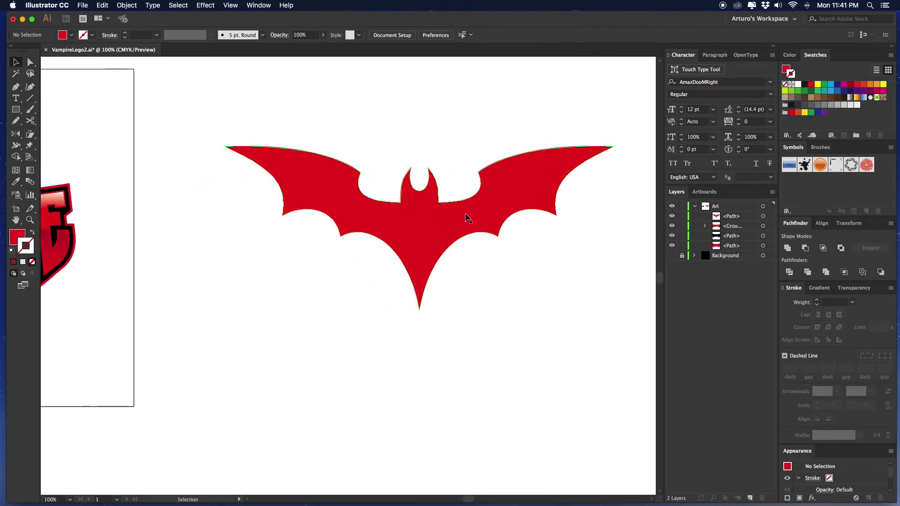
{"action": "left_click", "coordinate": [504, 213]}
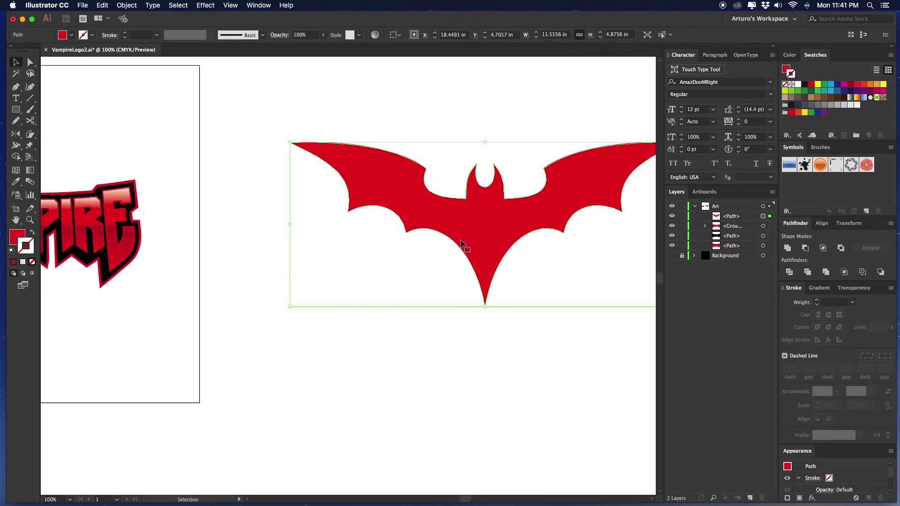
{"action": "scroll", "coordinate": [497, 242], "scroll_direction": "left", "scroll_amount": 3}
{"action": "left_click_drag", "start_coordinate": [532, 241], "coordinate": [337, 215]}
{"action": "scroll", "coordinate": [461, 109], "scroll_direction": "left", "scroll_amount": 8}
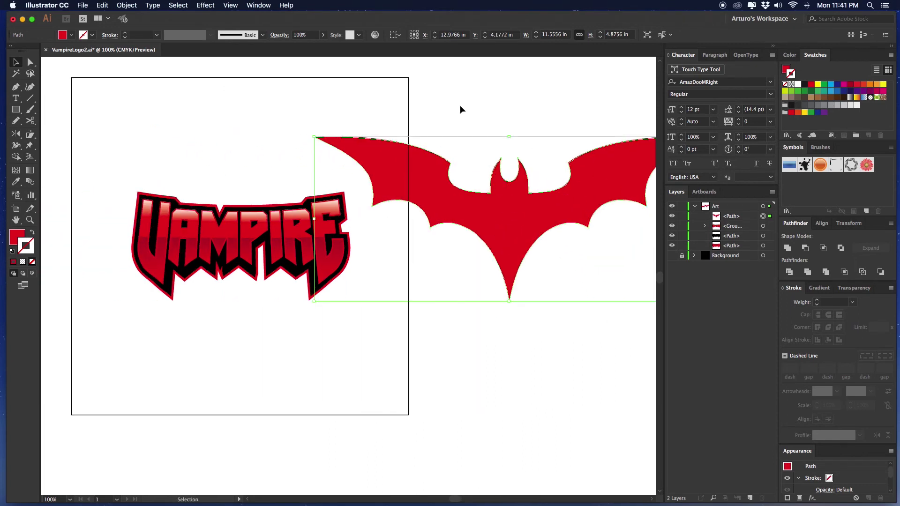
Center the bat horizontally and vertically on the artboard and scale it down proportionally to about 9.56 in wide.
{"action": "left_click", "coordinate": [406, 36]}
{"action": "left_click", "coordinate": [420, 66]}
{"action": "left_click", "coordinate": [424, 35]}
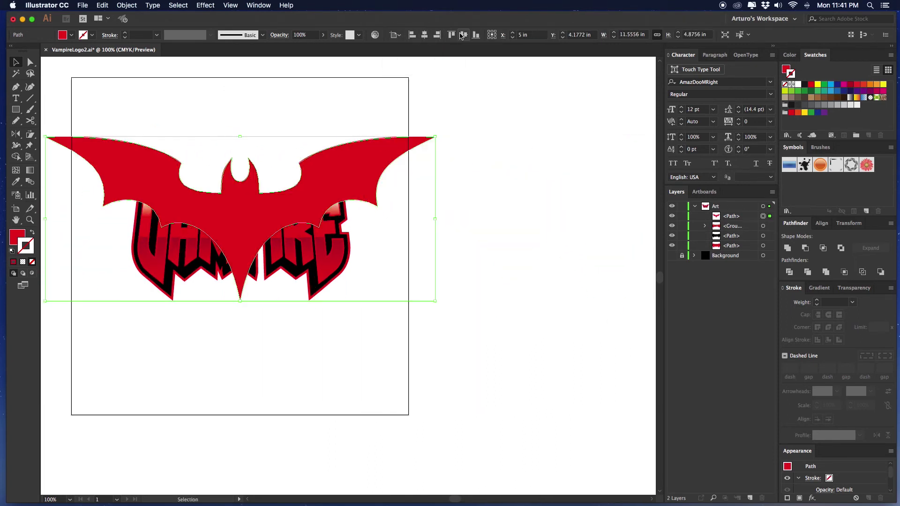
{"action": "left_click", "coordinate": [464, 34]}
{"action": "scroll", "coordinate": [547, 223], "scroll_direction": "left", "scroll_amount": 5}
{"action": "left_click_drag", "start_coordinate": [548, 235], "coordinate": [512, 235]}
Change the bat to a black fill with no stroke.
{"action": "left_click", "coordinate": [791, 85]}
{"action": "left_click", "coordinate": [629, 119]}
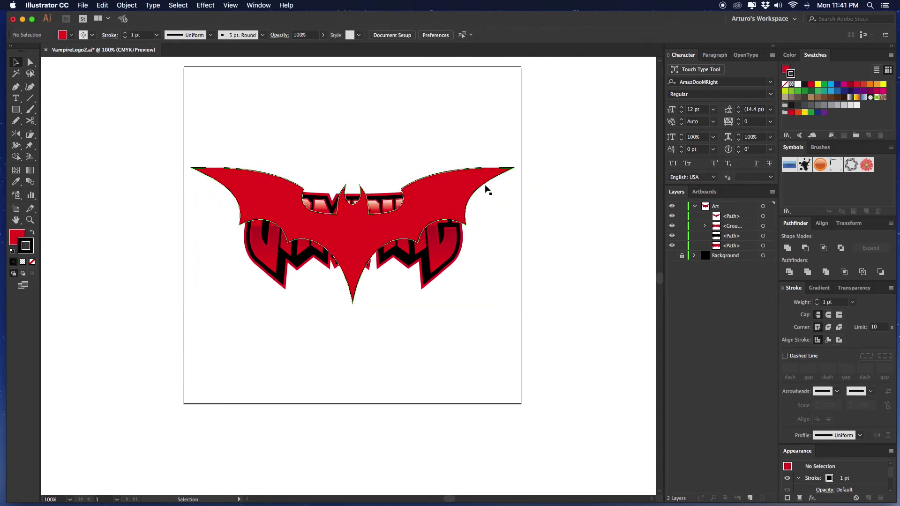
{"action": "left_click", "coordinate": [483, 187]}
{"action": "key", "text": "shift+x"}
{"action": "left_click", "coordinate": [32, 263]}
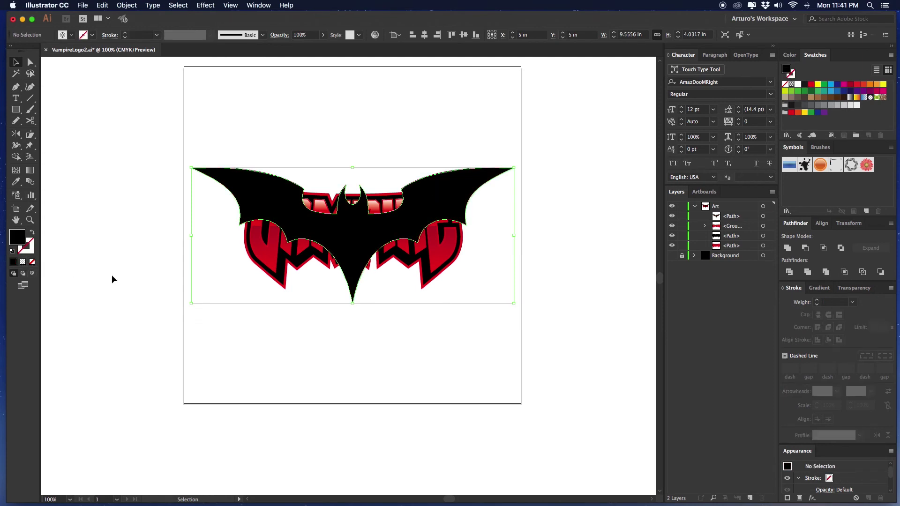
{"action": "left_click", "coordinate": [112, 275]}
Move the black bat behind the VAMPIRE lettering and its outlines in the stacking order.
{"action": "scroll", "coordinate": [502, 214], "scroll_direction": "up", "scroll_amount": 2}
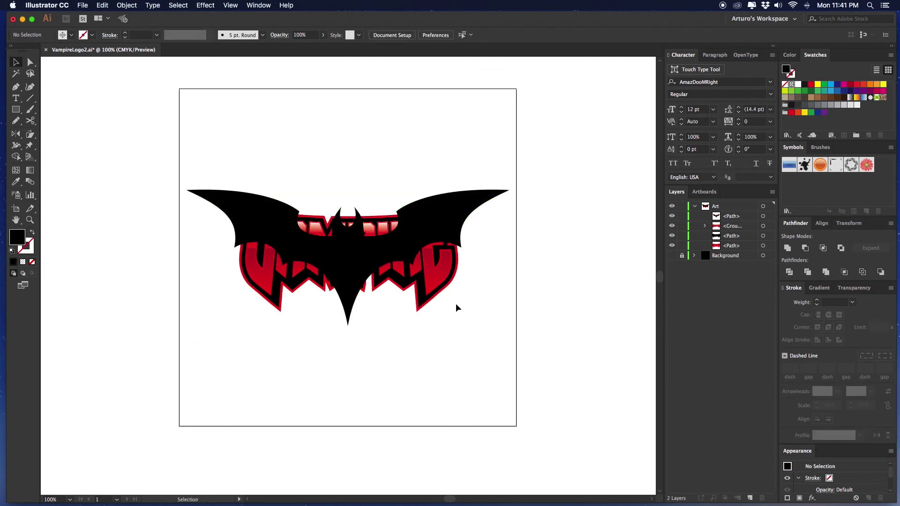
{"action": "key", "text": "super+equal"}
{"action": "key", "text": "v"}
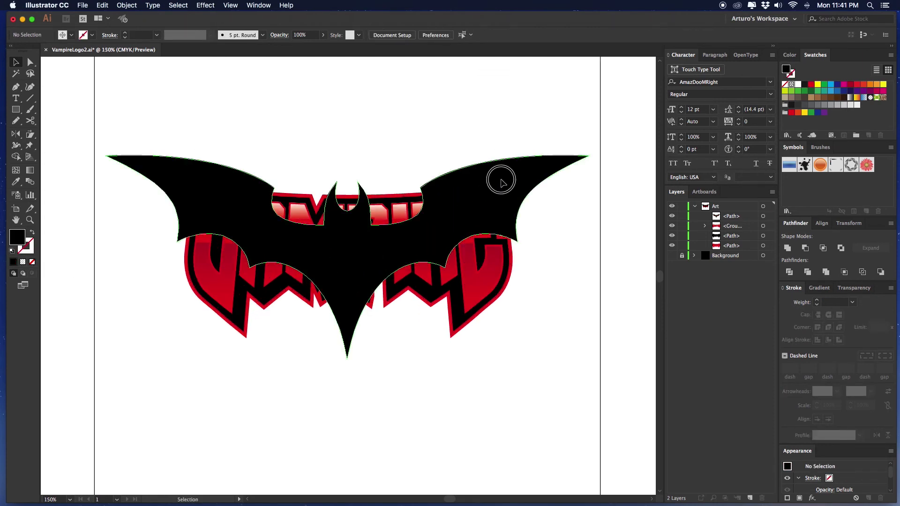
{"action": "left_click", "coordinate": [500, 180]}
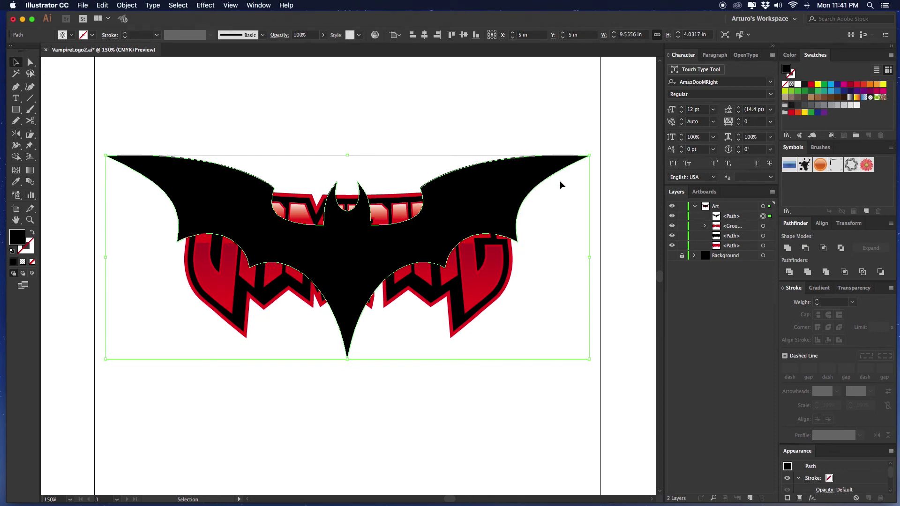
{"action": "left_click_drag", "start_coordinate": [740, 210], "coordinate": [738, 250]}
{"action": "left_click", "coordinate": [528, 114]}
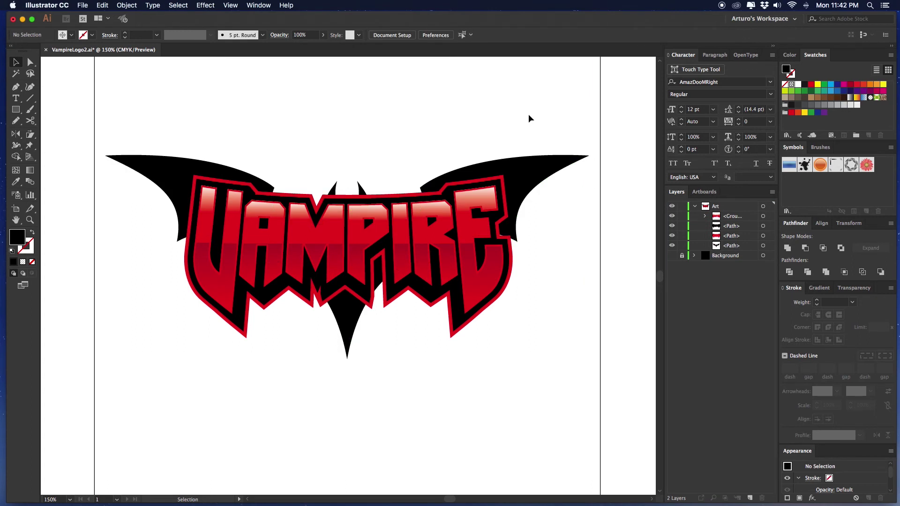
Undo the bat's stacking change, then redo it to compare both arrangements.
{"action": "key", "text": "super+z"}
{"action": "key", "text": "super+z"}
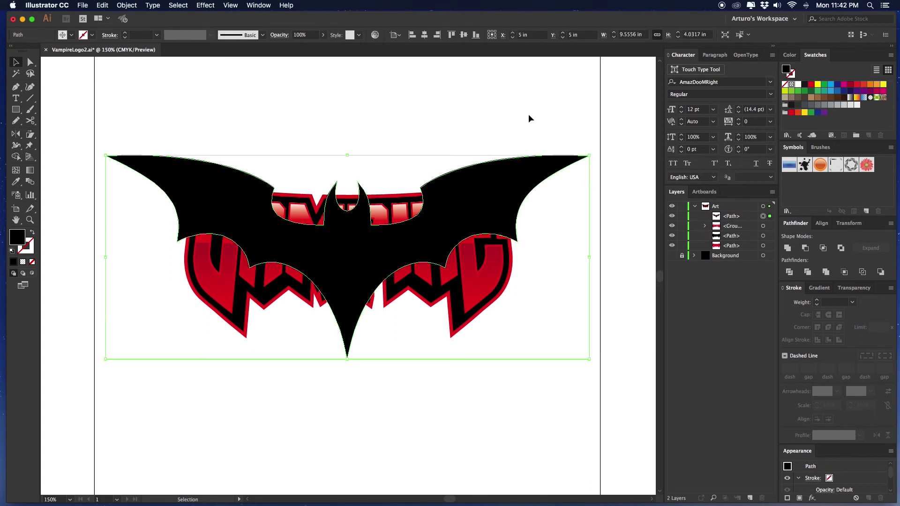
{"action": "key", "text": "a"}
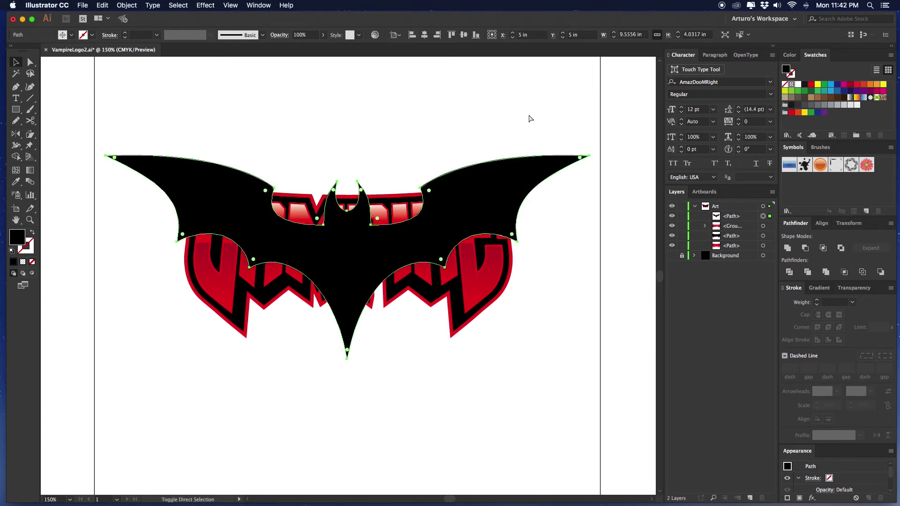
{"action": "key", "text": "super+shift+z"}
{"action": "key", "text": "v"}
{"action": "left_click", "coordinate": [528, 114]}
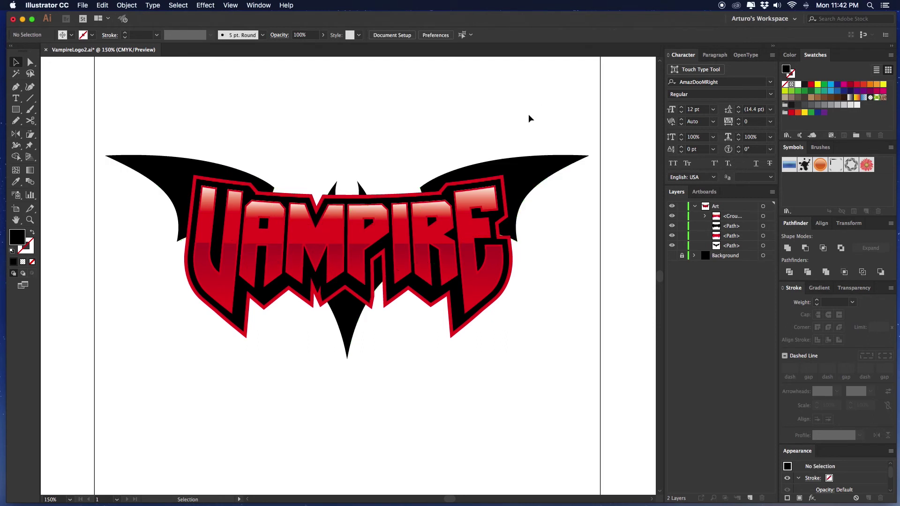
Paste a copy of the black bat directly behind it and give the copy a 10 pt red stroke.
{"action": "left_click", "coordinate": [523, 164]}
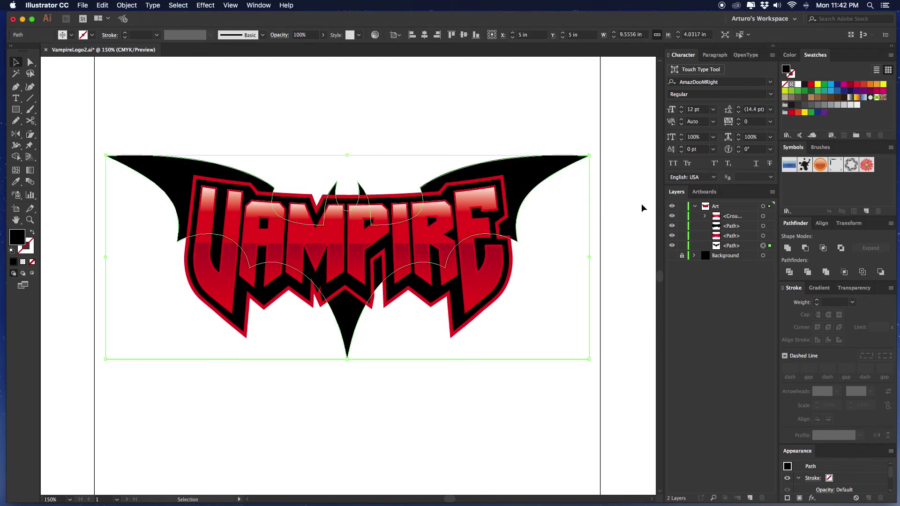
{"action": "key", "text": "super+c"}
{"action": "key", "text": "super+b"}
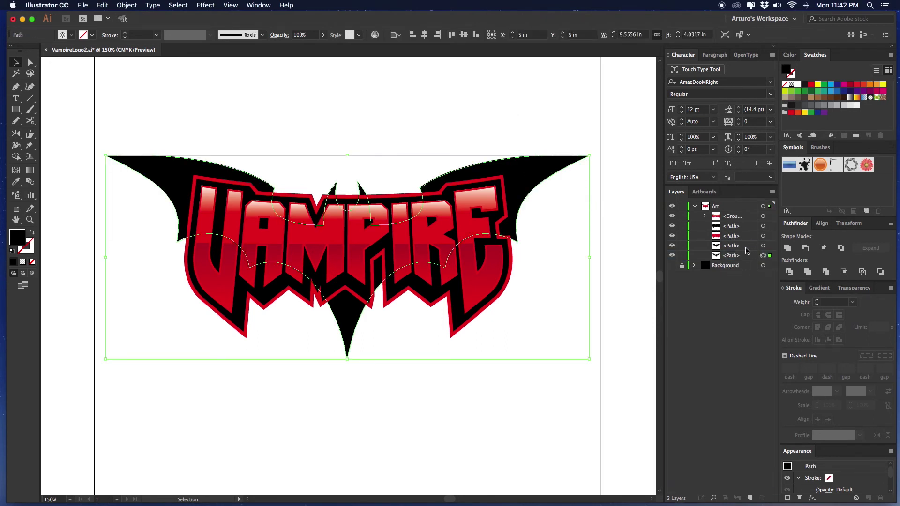
{"action": "key", "text": "super+z"}
{"action": "left_click", "coordinate": [747, 246]}
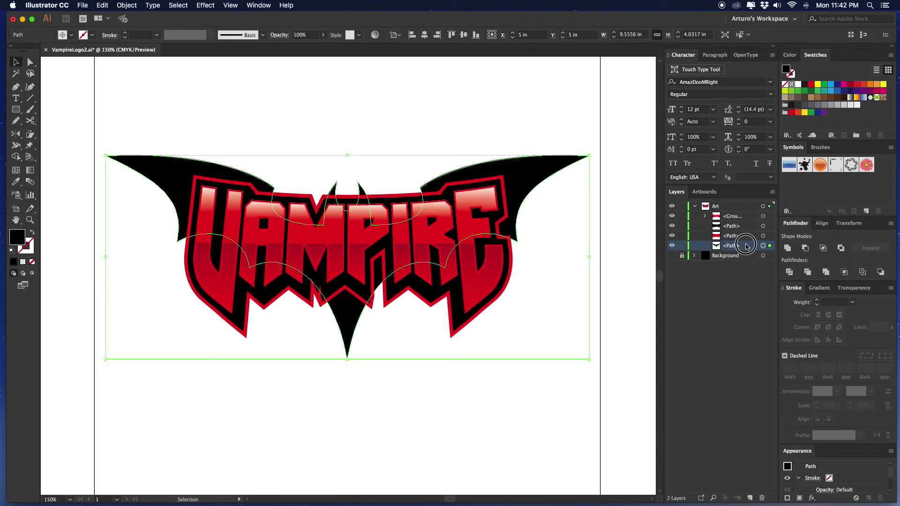
{"action": "key", "text": "super+b"}
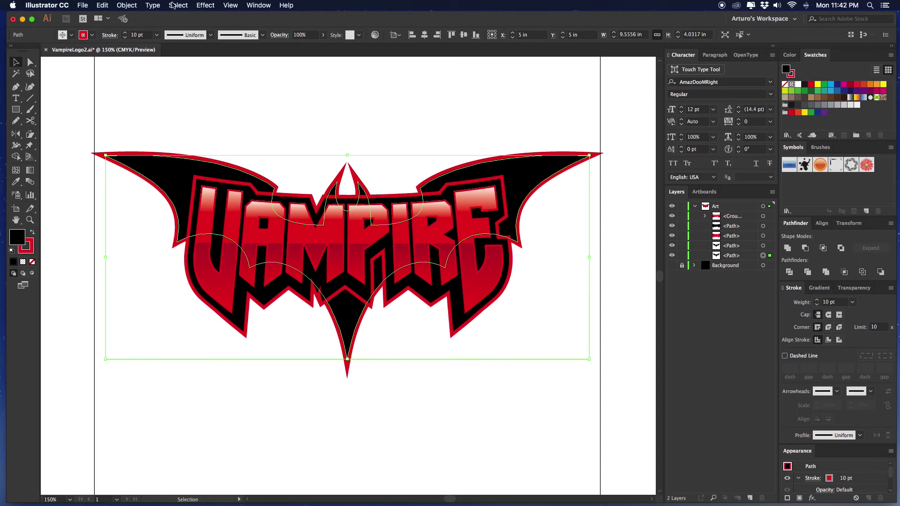
Expand the fill and stroke of the red-outlined bat copy and unite them into a single shape.
{"action": "left_click", "coordinate": [127, 6]}
{"action": "left_click", "coordinate": [140, 98]}
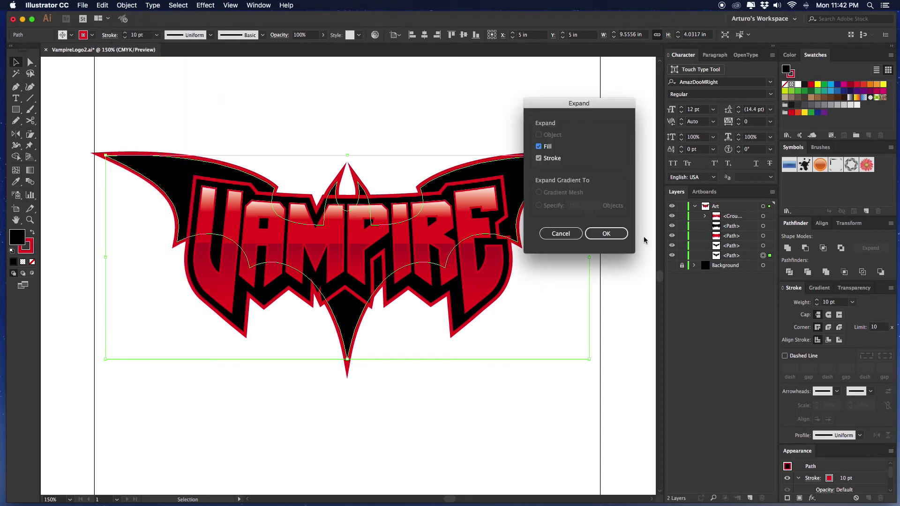
{"action": "key", "text": "Return"}
{"action": "left_click", "coordinate": [788, 249]}
{"action": "left_click", "coordinate": [542, 252]}
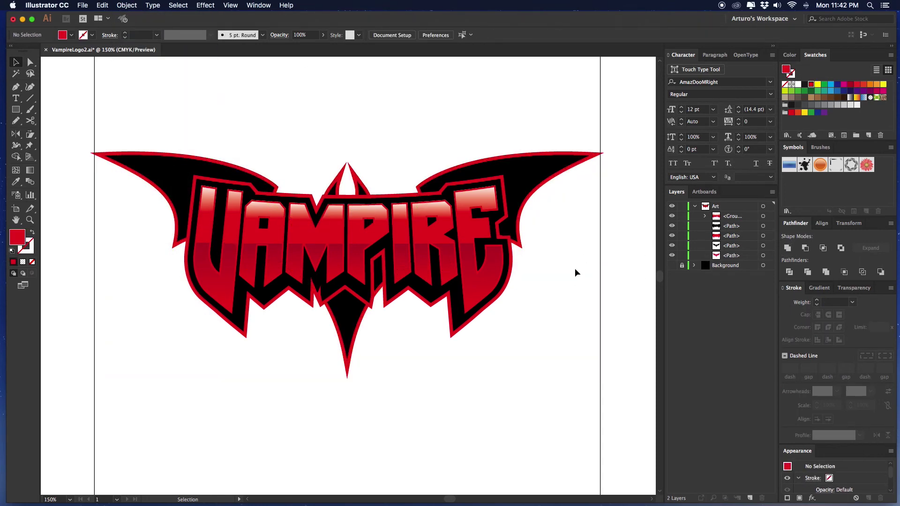
Send the lettering's outer red outline to the back, behind both bat shapes.
{"action": "left_click", "coordinate": [516, 265]}
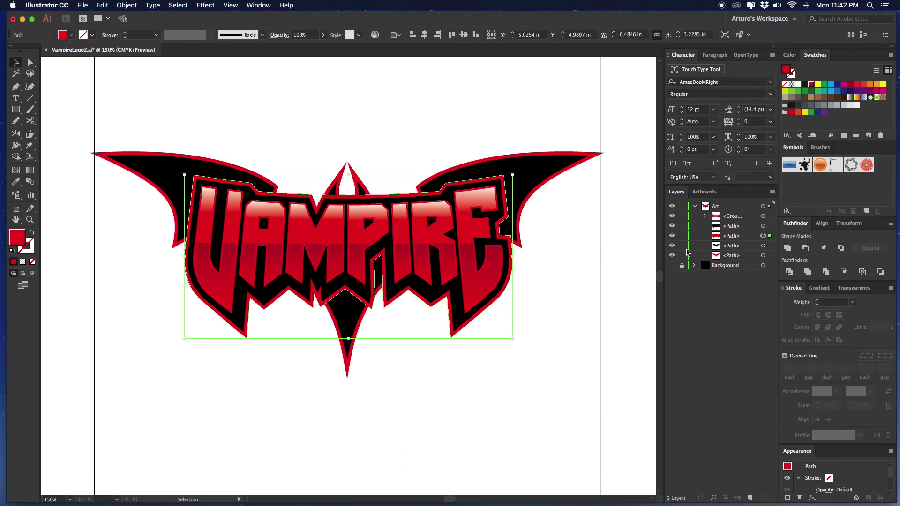
{"action": "left_click", "coordinate": [732, 237]}
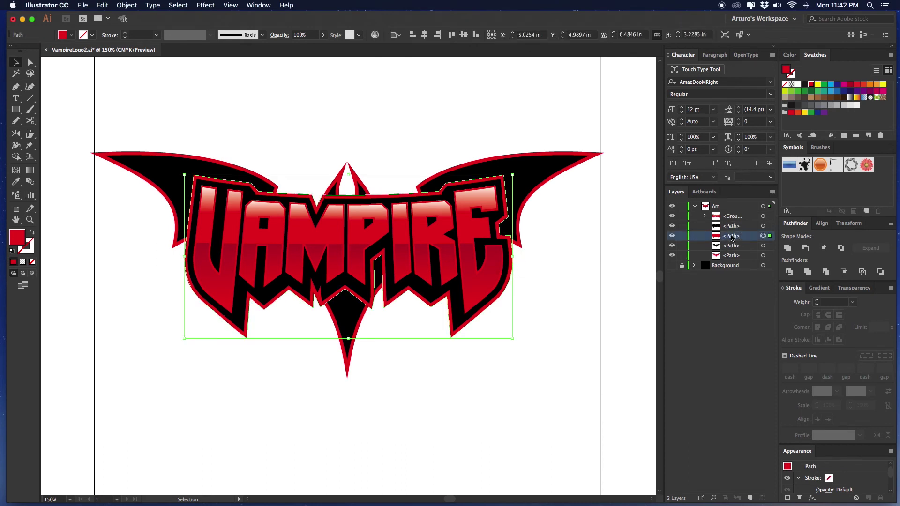
{"action": "key", "text": "super+shift+bracketleft"}
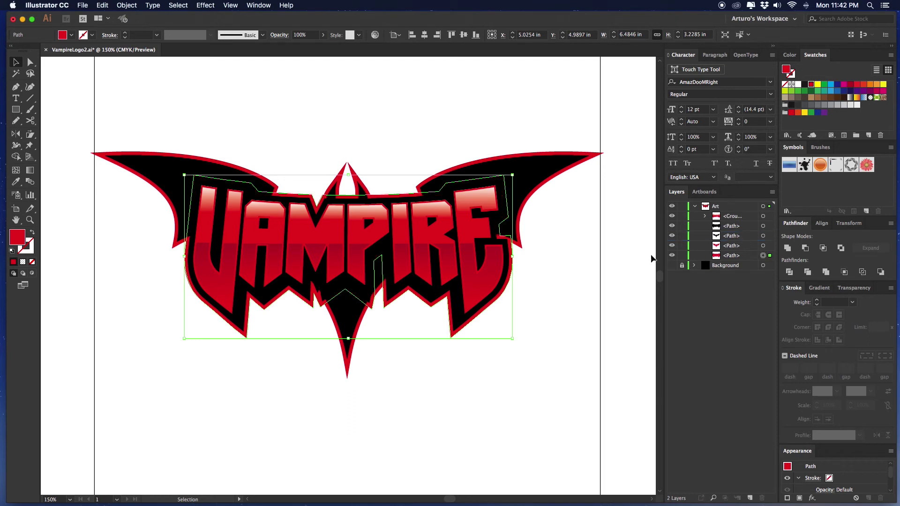
{"action": "left_click", "coordinate": [559, 288]}
{"action": "scroll", "coordinate": [544, 313], "scroll_direction": "left", "scroll_amount": 2}
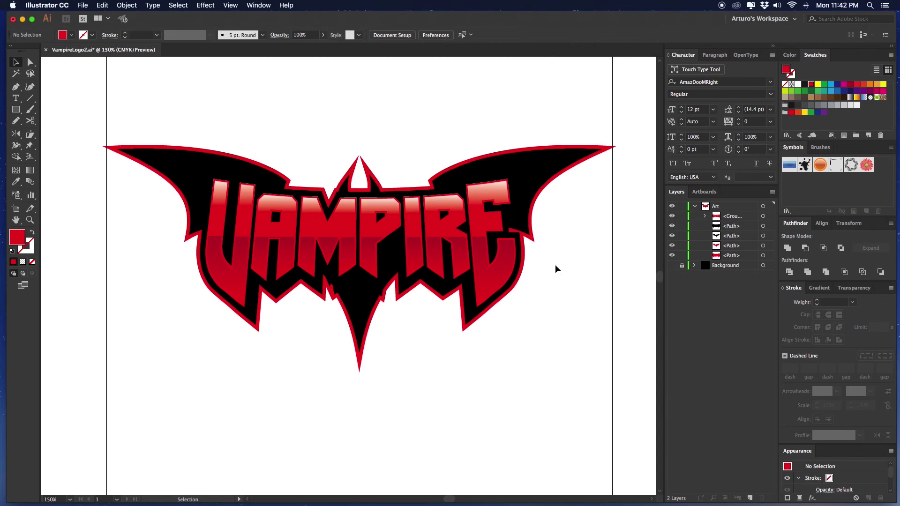
Scale the VAMPIRE lettering with its outlines down to about 5.42 in wide and lower it over the bat.
{"action": "left_click_drag", "start_coordinate": [540, 314], "coordinate": [497, 282]}
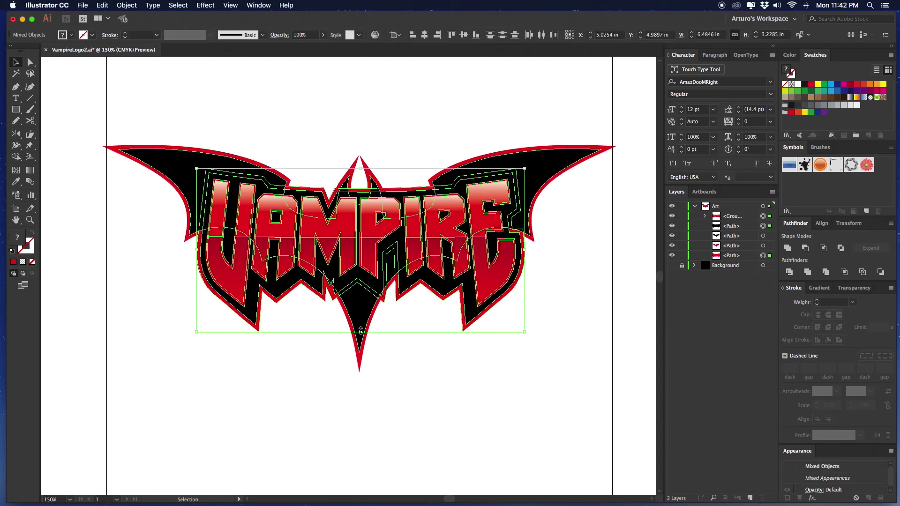
{"action": "left_click_drag", "start_coordinate": [360, 331], "coordinate": [356, 321]}
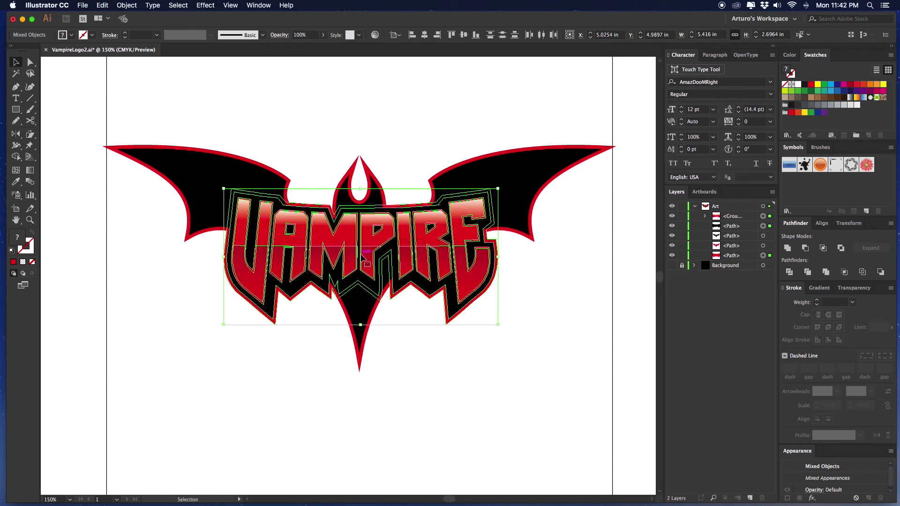
{"action": "left_click_drag", "start_coordinate": [363, 249], "coordinate": [361, 256]}
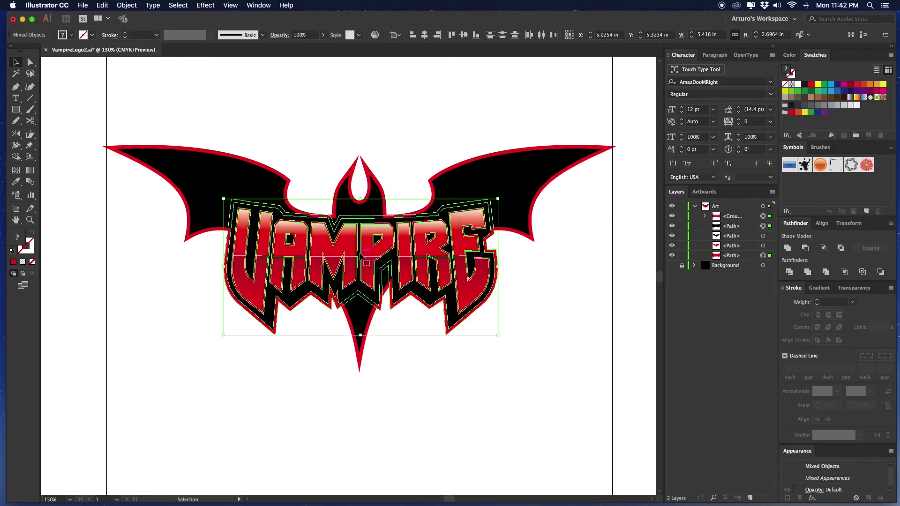
Stretch the black bat and its red outline vertically together, making the outline about 5.16 in high.
{"action": "left_click_drag", "start_coordinate": [402, 110], "coordinate": [361, 133]}
{"action": "left_click", "coordinate": [400, 147]}
{"action": "left_click", "coordinate": [376, 188]}
{"action": "mouse_move", "coordinate": [376, 188]}
{"action": "left_mouse_down"}
{"action": "mouse_move", "coordinate": [375, 200]}
{"action": "mouse_move", "coordinate": [373, 191]}
{"action": "left_mouse_up"}
{"action": "left_click", "coordinate": [399, 153]}
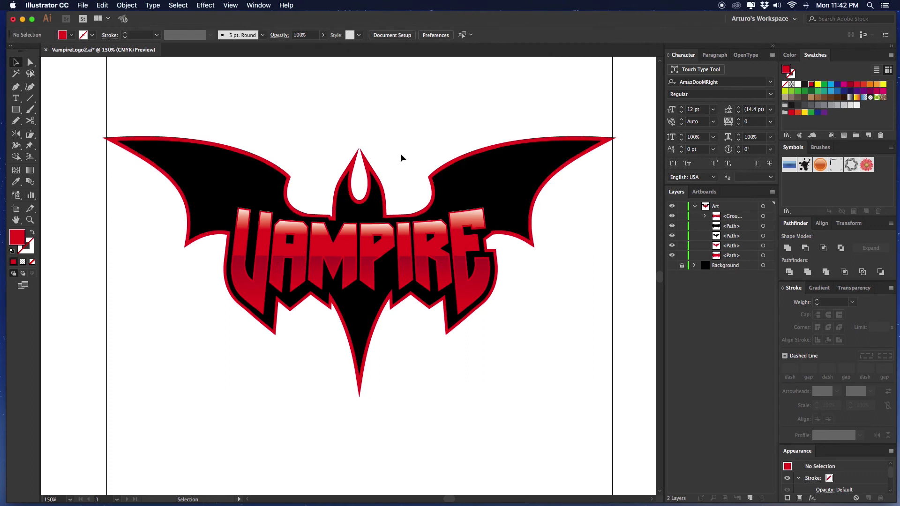
Delete the red outline shape behind the black bat.
{"action": "left_click_drag", "start_coordinate": [400, 153], "coordinate": [349, 188]}
{"action": "left_click", "coordinate": [401, 159]}
{"action": "left_click", "coordinate": [368, 157]}
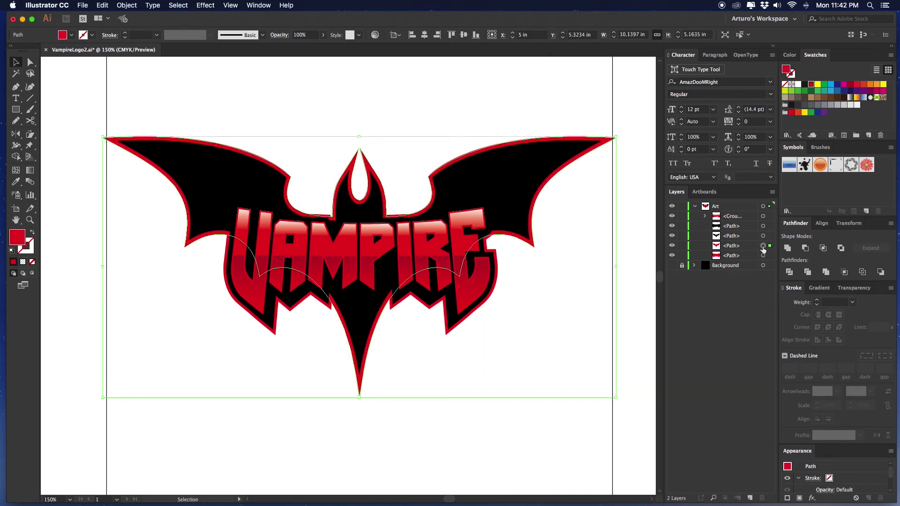
{"action": "key", "text": "Delete"}
Adjust the direction handles of both neck-base anchor points to reshape the outer sides of the bat's head symmetrically.
{"action": "key", "text": "super+equal"}
{"action": "key", "text": "super+equal"}
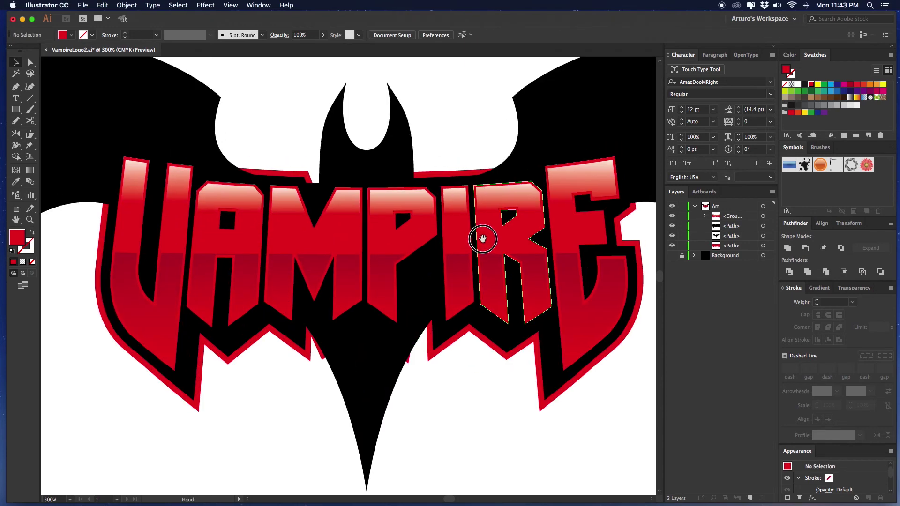
{"action": "left_click_drag", "start_coordinate": [482, 240], "coordinate": [462, 288]}
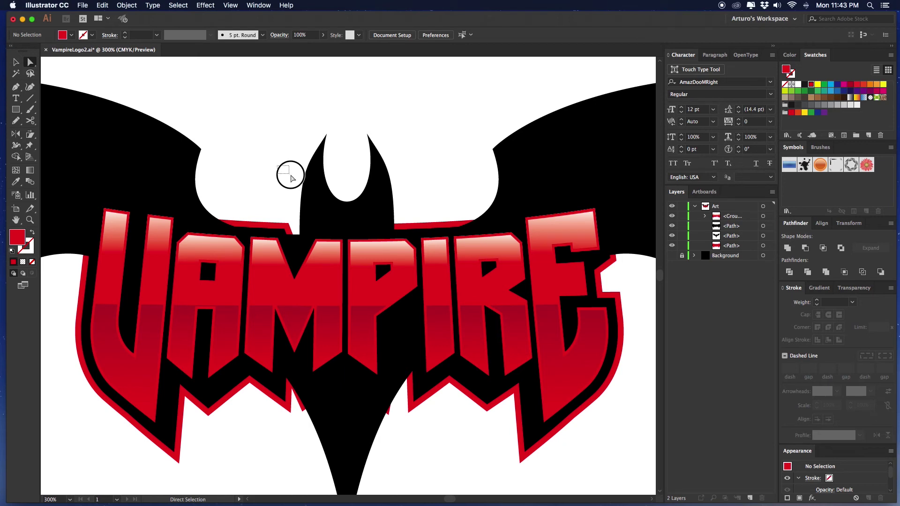
{"action": "left_click", "coordinate": [311, 189]}
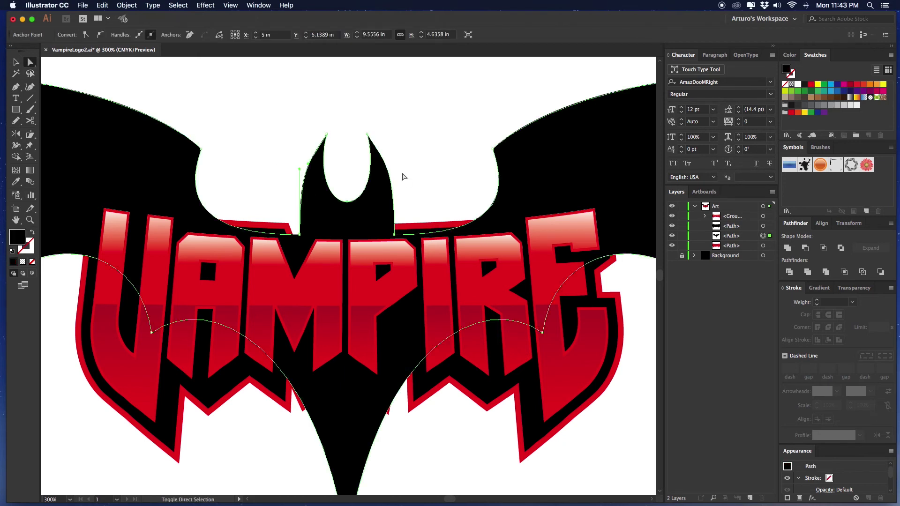
{"action": "left_click", "coordinate": [383, 184]}
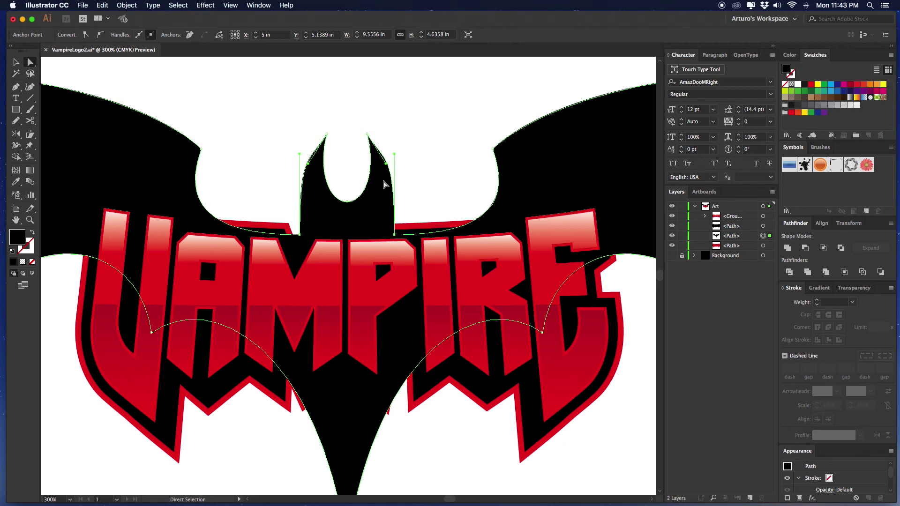
Retract the outer handles of both ear tips and shorten the handles at the base of the notch between the ears.
{"action": "key", "text": "p"}
{"action": "left_click_drag", "start_coordinate": [387, 161], "coordinate": [310, 146]}
{"action": "left_click_drag", "start_coordinate": [323, 137], "coordinate": [327, 134]}
{"action": "left_click_drag", "start_coordinate": [347, 202], "coordinate": [334, 202]}
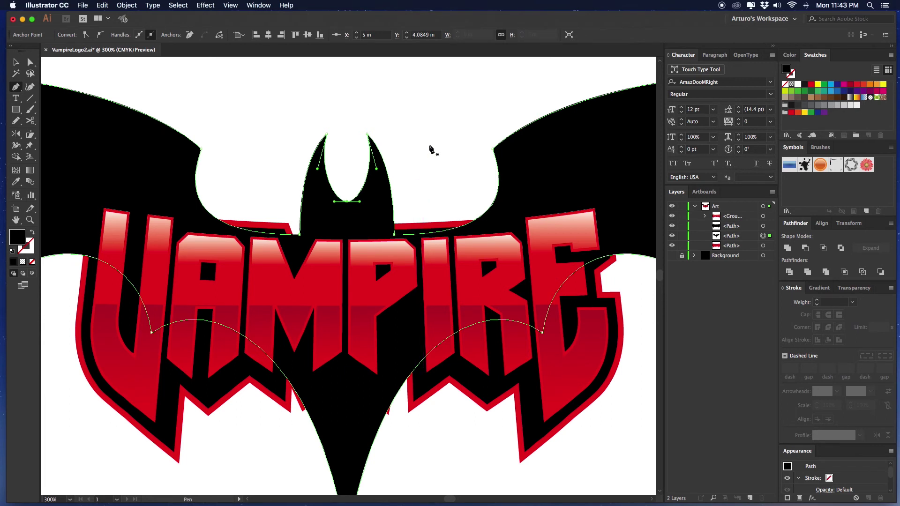
Select both ear-tip anchor points of the black bat and move them down to make the ears shorter.
{"action": "key", "text": "v"}
{"action": "key", "text": "a"}
{"action": "left_click_drag", "start_coordinate": [403, 112], "coordinate": [307, 139]}
{"action": "key", "text": "shift+Down"}
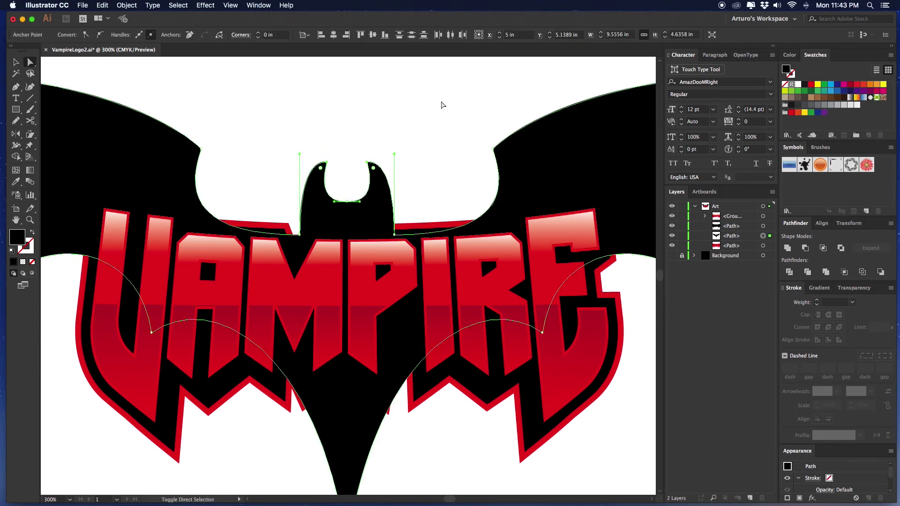
Stretch the black bat upward at its top edge and downward at its bottom tip to a height of about 4.86 in.
{"action": "left_click", "coordinate": [443, 107]}
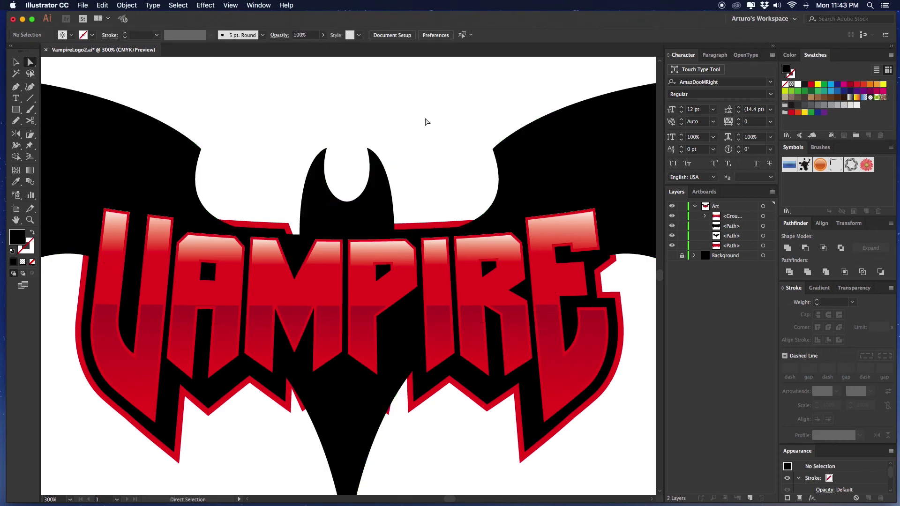
{"action": "key", "text": "v"}
{"action": "key", "text": "super+minus"}
{"action": "key", "text": "super+minus"}
{"action": "left_click_drag", "start_coordinate": [425, 117], "coordinate": [413, 109]}
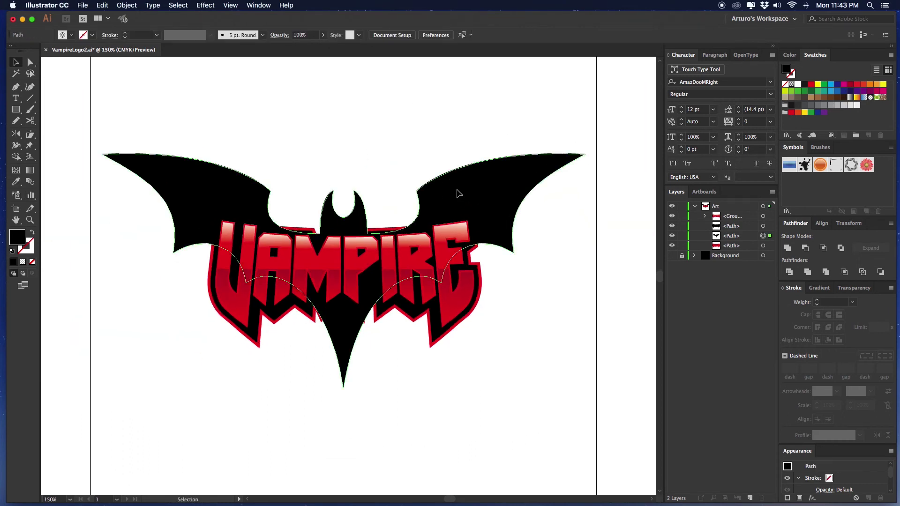
{"action": "left_click", "coordinate": [458, 195]}
{"action": "left_click_drag", "start_coordinate": [343, 150], "coordinate": [347, 147]}
{"action": "left_click", "coordinate": [398, 147]}
{"action": "left_click", "coordinate": [437, 196]}
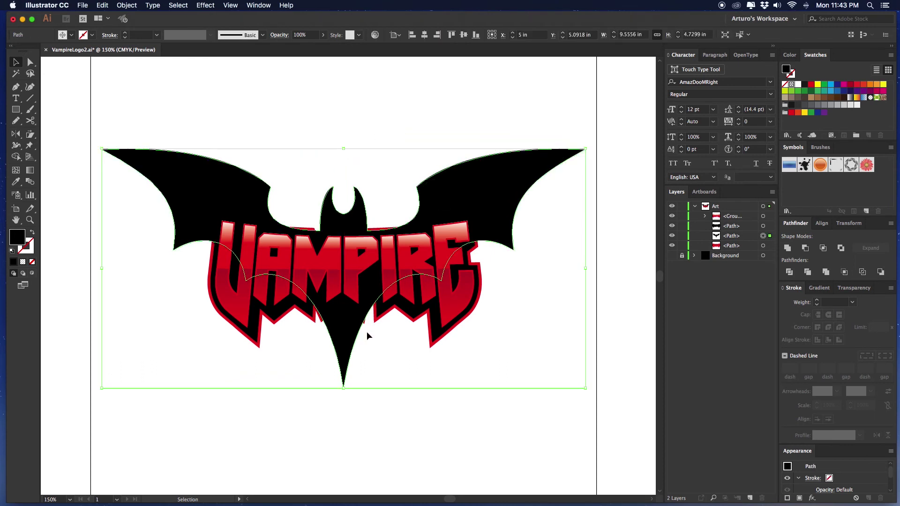
{"action": "left_click_drag", "start_coordinate": [345, 387], "coordinate": [344, 393]}
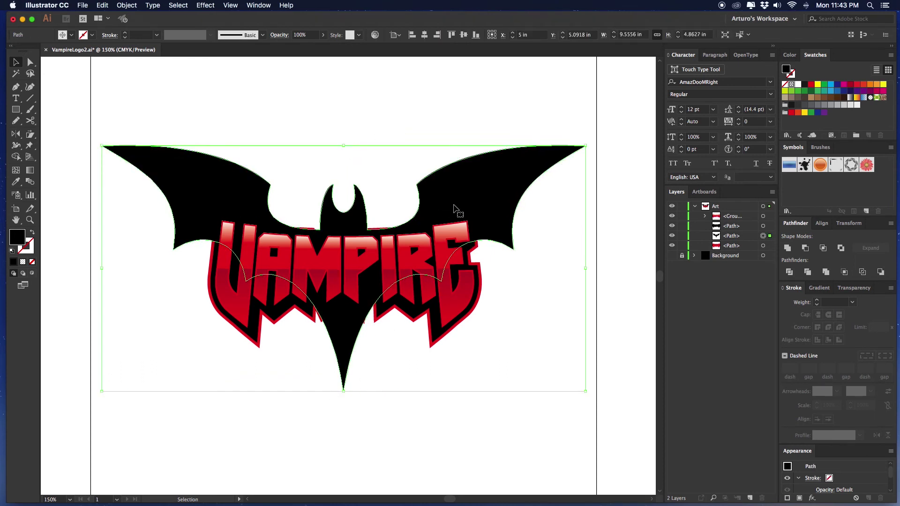
{"action": "left_click", "coordinate": [442, 138]}
{"action": "scroll", "coordinate": [459, 159], "scroll_direction": "down", "scroll_amount": 1}
Duplicate the black bat directly beneath itself in the layer stack and give the lower copy a 10 pt red stroke.
{"action": "left_click", "coordinate": [487, 186]}
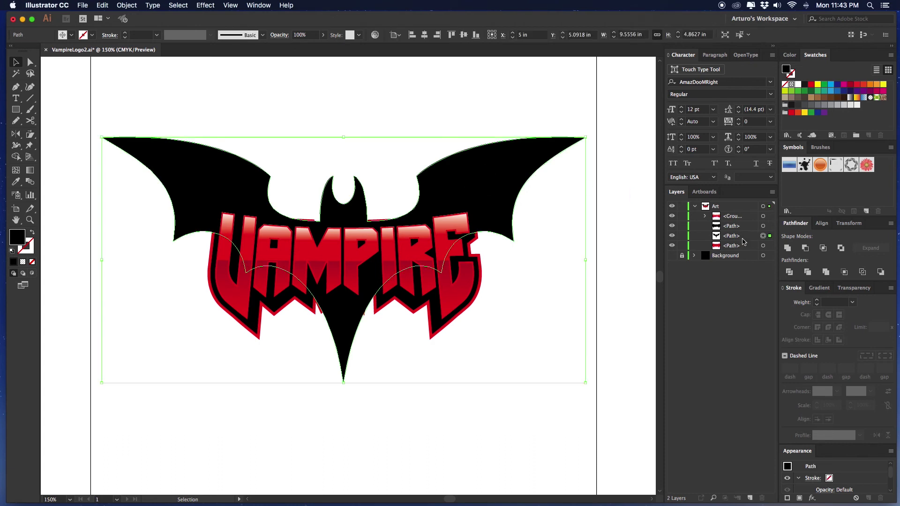
{"action": "left_click_drag", "start_coordinate": [743, 241], "coordinate": [745, 251]}
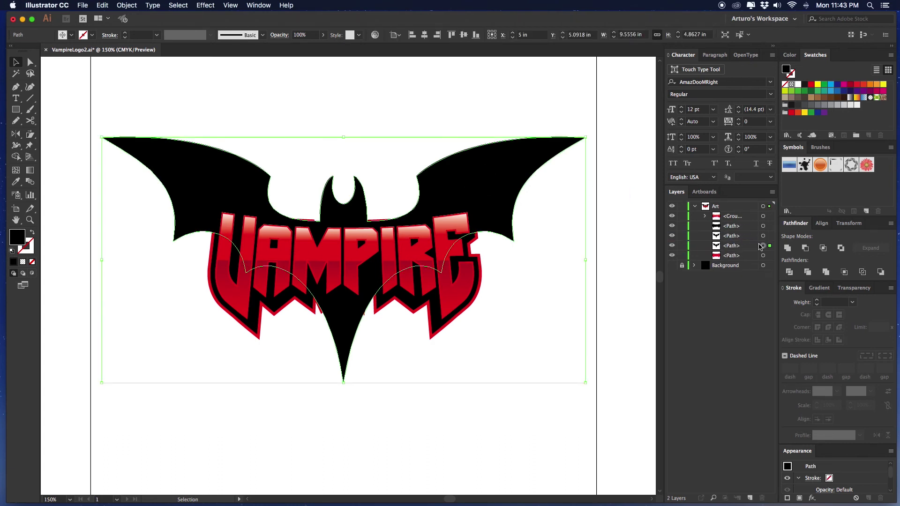
{"action": "left_click", "coordinate": [817, 302]}
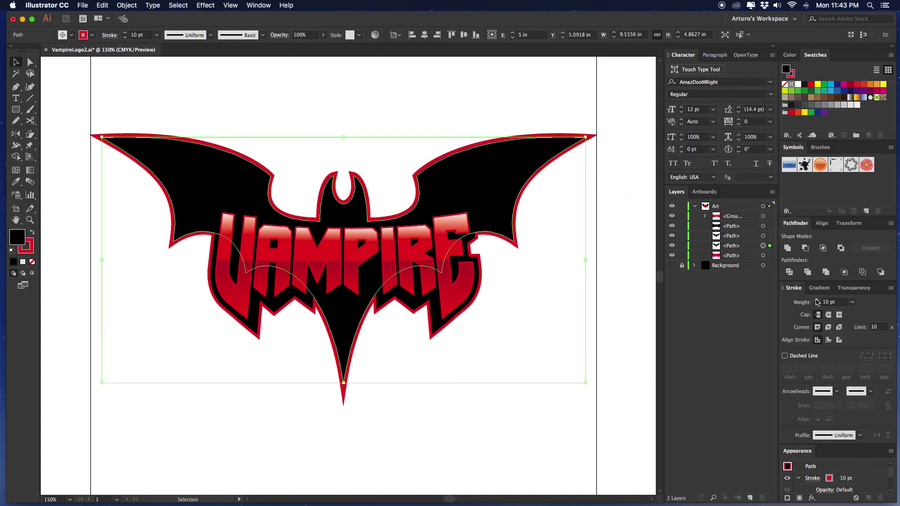
Expand the fill and stroke of the lower bat copy and unite the results into one red outline shape.
{"action": "left_click", "coordinate": [132, 5]}
{"action": "left_click", "coordinate": [136, 100]}
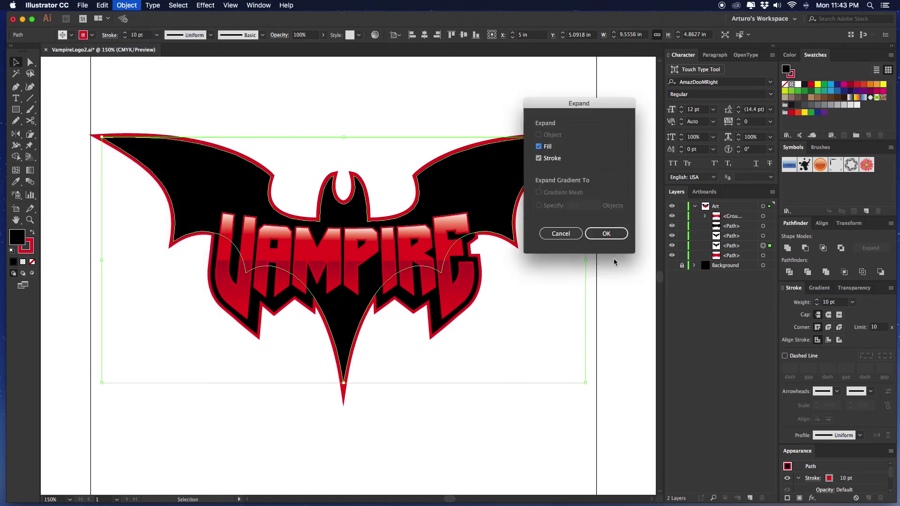
{"action": "left_click", "coordinate": [609, 234]}
{"action": "left_click", "coordinate": [786, 249]}
{"action": "left_click", "coordinate": [544, 289]}
{"action": "scroll", "coordinate": [525, 301], "scroll_direction": "down", "scroll_amount": 1}
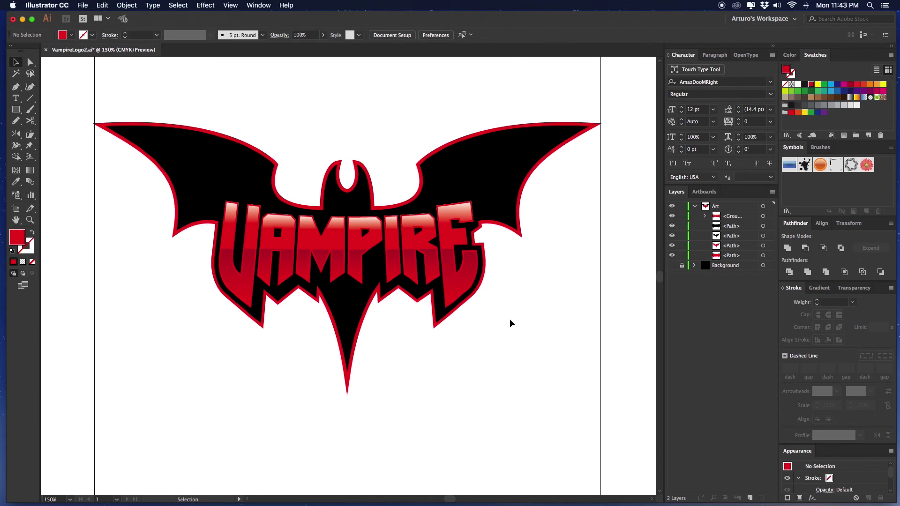
{"action": "scroll", "coordinate": [501, 317], "scroll_direction": "down", "scroll_amount": 1}
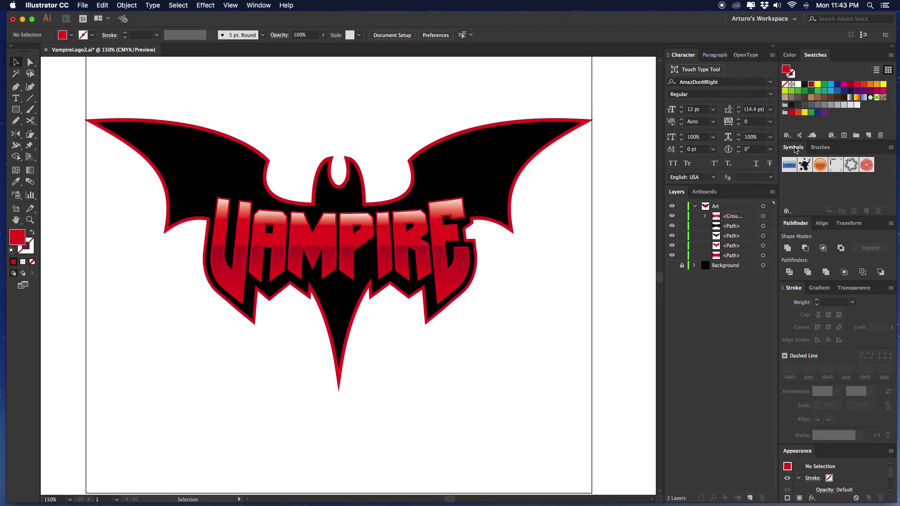
{"action": "left_click", "coordinate": [821, 149]}
{"action": "left_click", "coordinate": [803, 149]}
{"action": "left_click", "coordinate": [820, 148]}
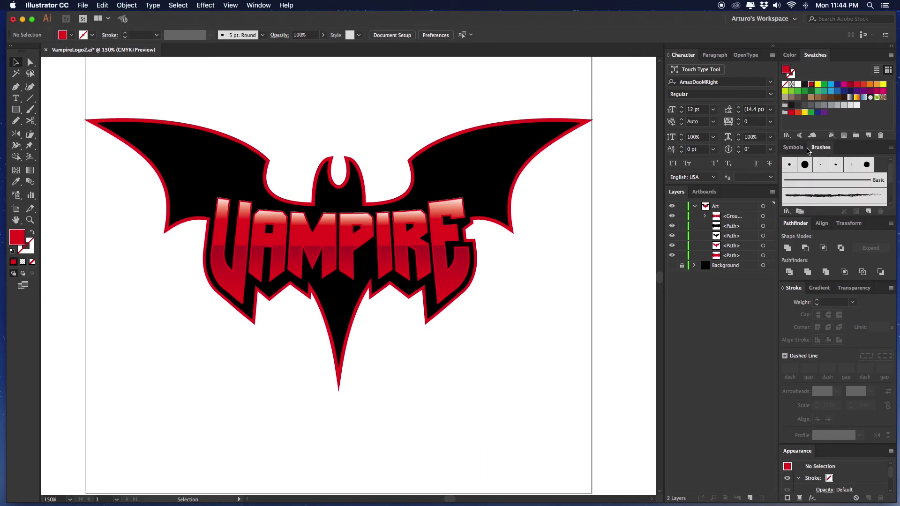
{"action": "left_click", "coordinate": [805, 150]}
{"action": "left_click", "coordinate": [824, 148]}
{"action": "left_click", "coordinate": [795, 149]}
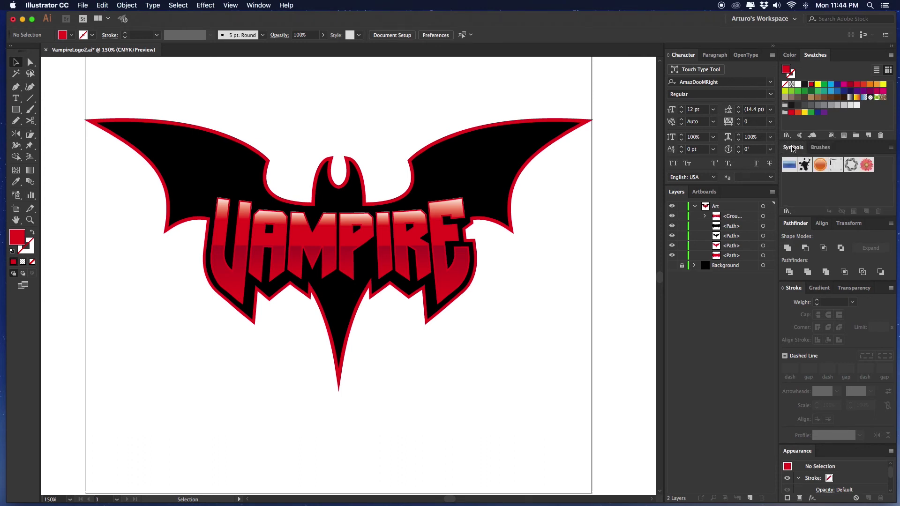
{"action": "left_click", "coordinate": [259, 5]}
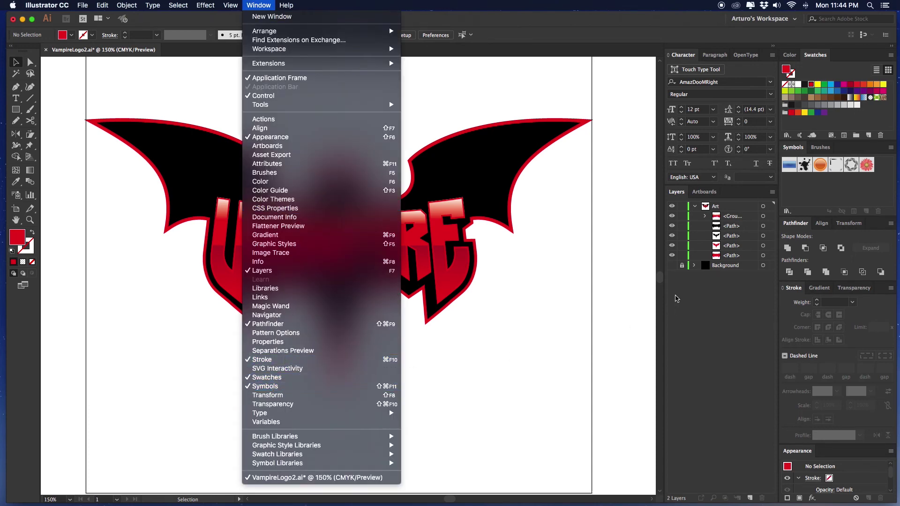
{"action": "left_click", "coordinate": [598, 275]}
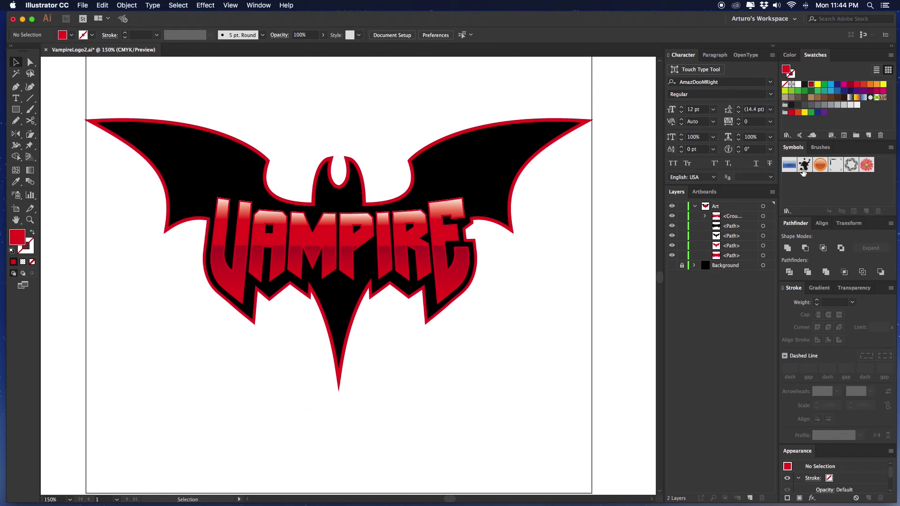
Place one instance of the black ink-splatter symbol with the Symbol Sprayer on the empty area beside the artboard.
{"action": "left_click", "coordinate": [805, 169]}
{"action": "left_click", "coordinate": [17, 197]}
{"action": "scroll", "coordinate": [422, 211], "scroll_direction": "right", "scroll_amount": 10}
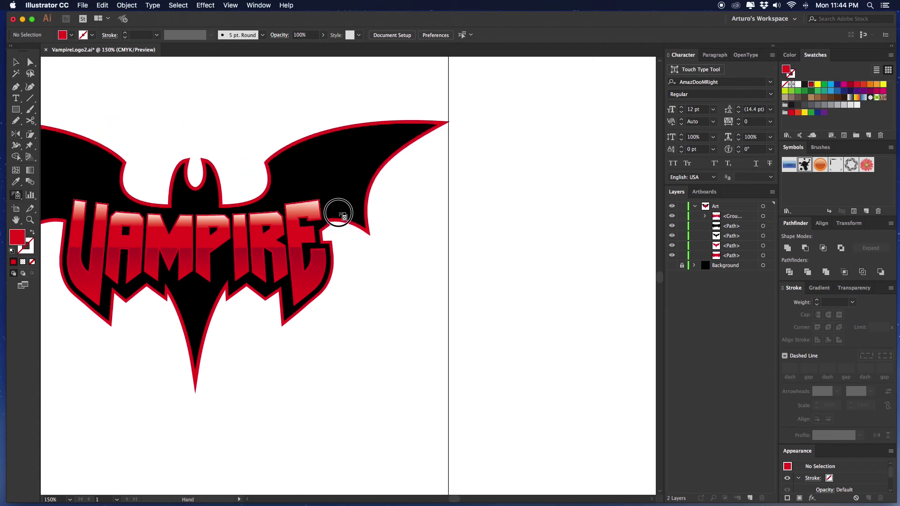
{"action": "left_click", "coordinate": [467, 211]}
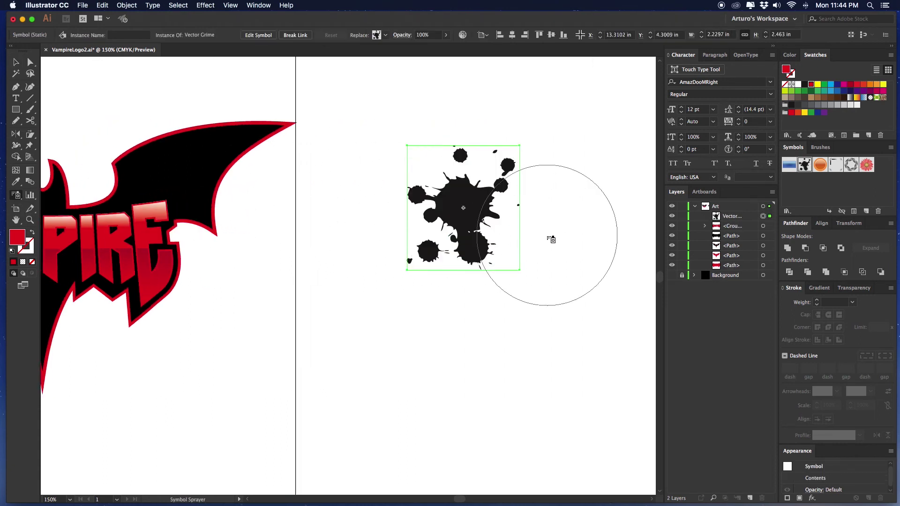
Expand the splatter symbol instance into editable paths and ungroup the result.
{"action": "left_click", "coordinate": [16, 62]}
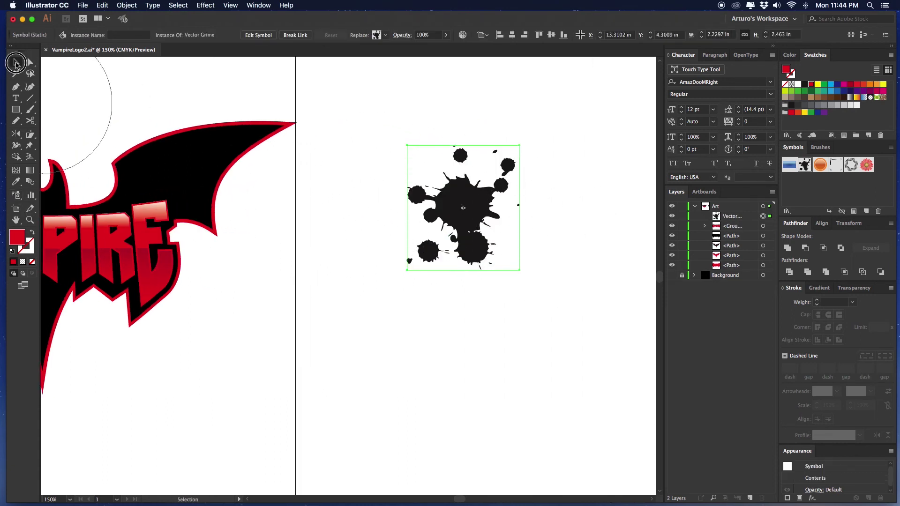
{"action": "left_click", "coordinate": [127, 5]}
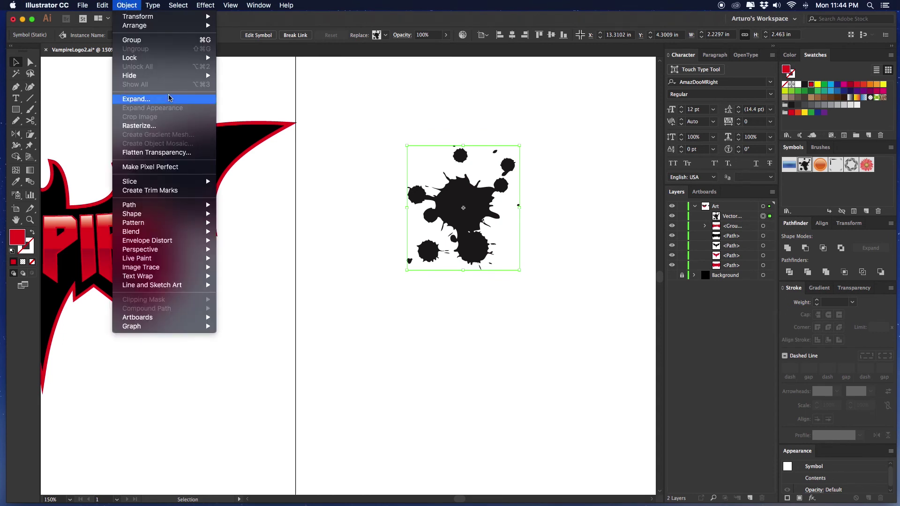
{"action": "left_click", "coordinate": [136, 99]}
{"action": "left_click", "coordinate": [607, 234]}
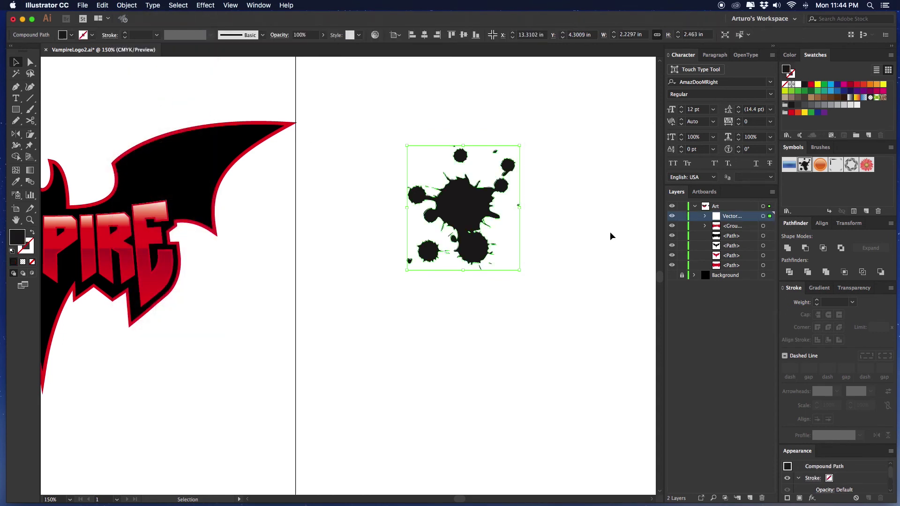
{"action": "right_click", "coordinate": [488, 204]}
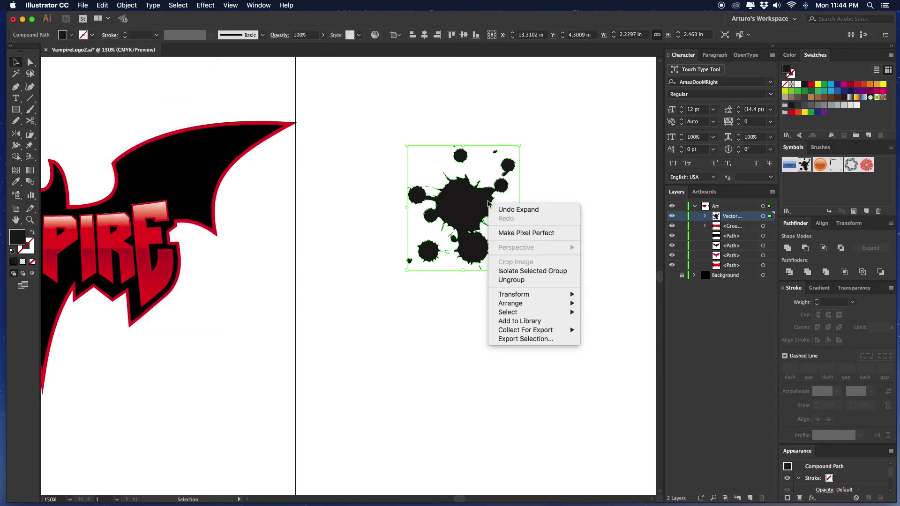
{"action": "left_click", "coordinate": [531, 280]}
{"action": "left_click", "coordinate": [522, 261]}
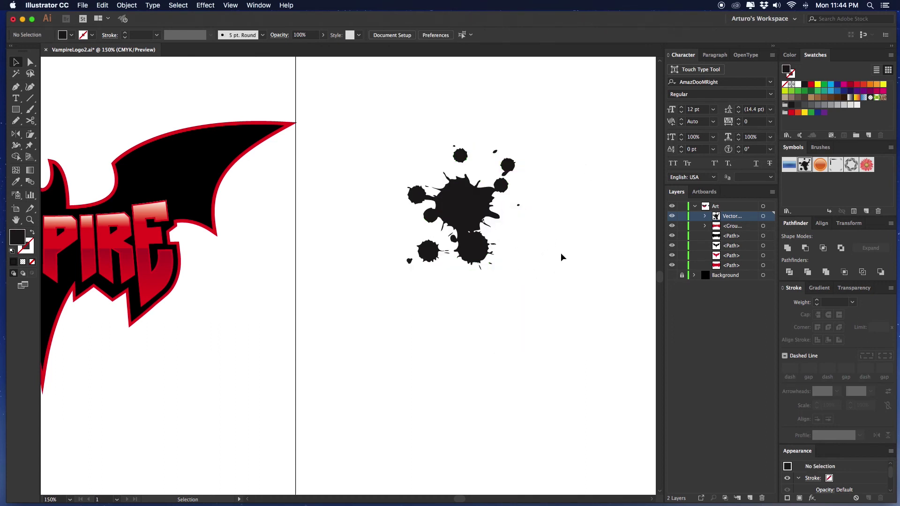
Fill the expanded splatter with the same red as the logo's outer outline.
{"action": "left_click_drag", "start_coordinate": [556, 245], "coordinate": [514, 273]}
{"action": "left_click", "coordinate": [487, 217]}
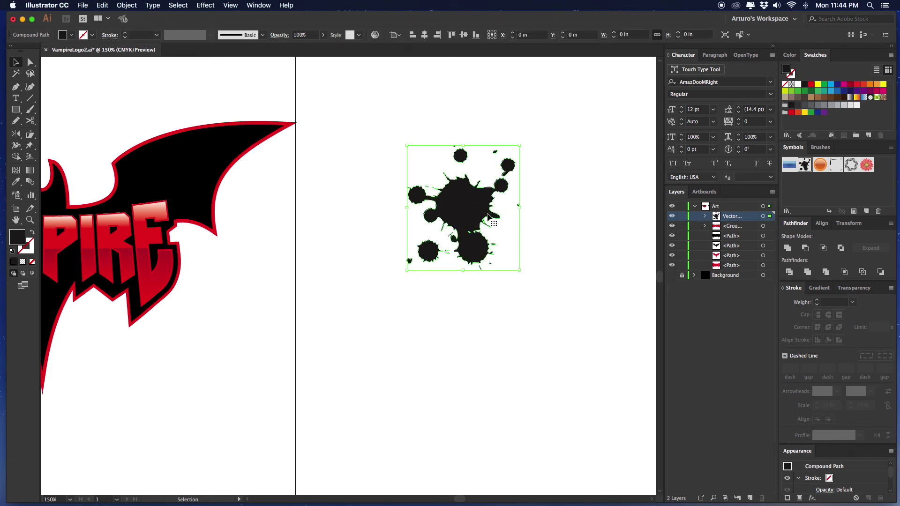
{"action": "left_click", "coordinate": [812, 84]}
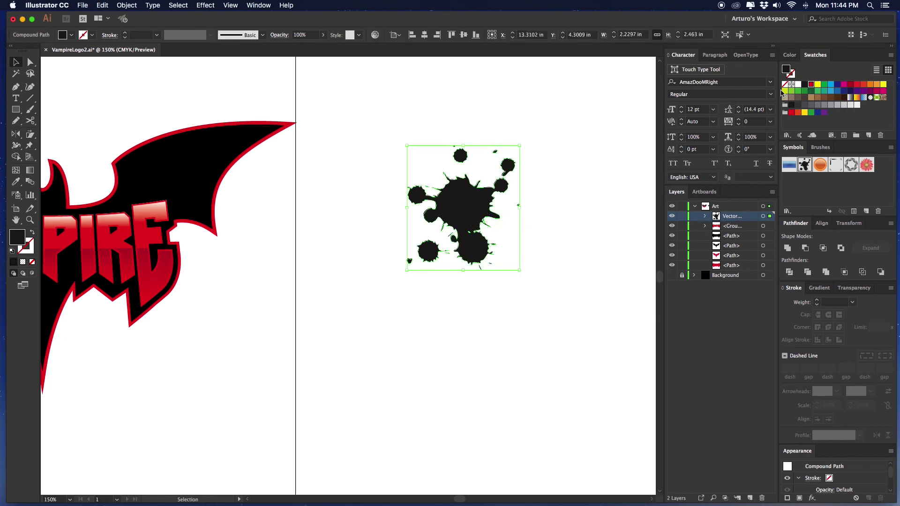
{"action": "left_click", "coordinate": [445, 125]}
Move the red splatter closer to the artboard and send it behind all the logo artwork.
{"action": "left_click_drag", "start_coordinate": [470, 198], "coordinate": [555, 181]}
{"action": "left_click_drag", "start_coordinate": [548, 200], "coordinate": [509, 206]}
{"action": "scroll", "coordinate": [509, 206], "scroll_direction": "left", "scroll_amount": 2}
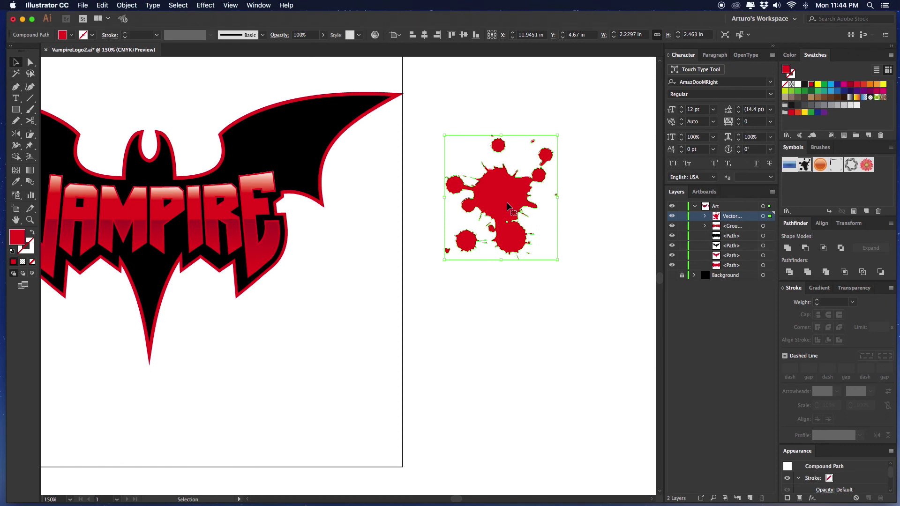
{"action": "key", "text": "super+shift+bracketleft"}
{"action": "scroll", "coordinate": [498, 206], "scroll_direction": "left", "scroll_amount": 5}
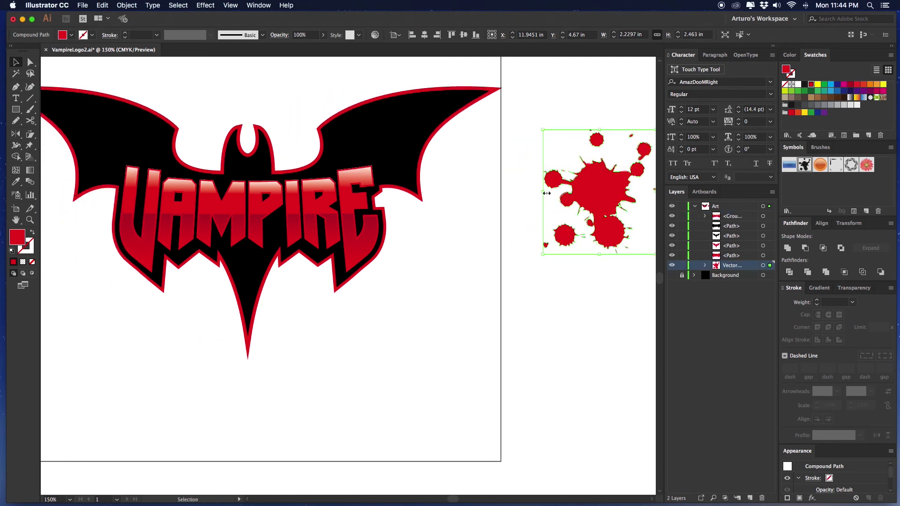
Enlarge the red splatter to about 3.22 by 3.55 in and position it behind the bat's left wing.
{"action": "left_click_drag", "start_coordinate": [577, 237], "coordinate": [154, 219]}
{"action": "scroll", "coordinate": [366, 174], "scroll_direction": "left", "scroll_amount": 8}
{"action": "scroll", "coordinate": [366, 174], "scroll_direction": "up", "scroll_amount": 2}
{"action": "left_click_drag", "start_coordinate": [391, 152], "coordinate": [416, 127]}
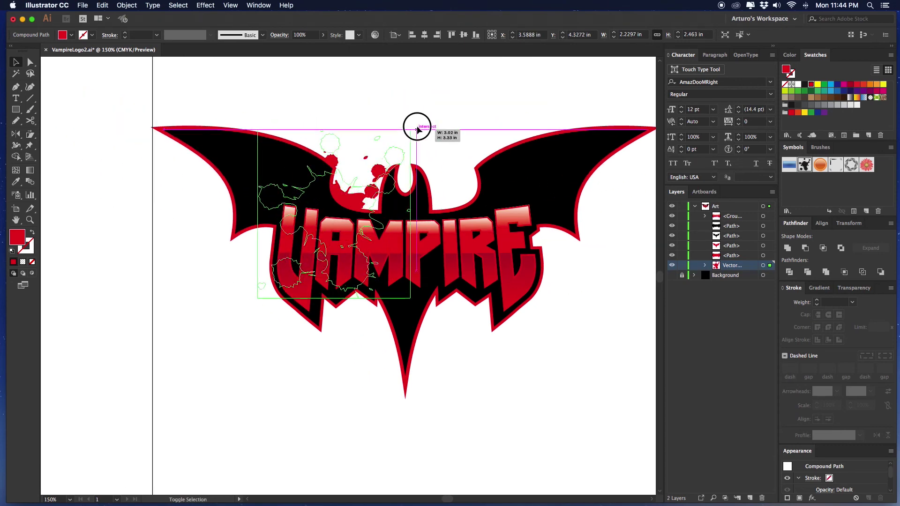
{"action": "left_click_drag", "start_coordinate": [359, 195], "coordinate": [308, 176]}
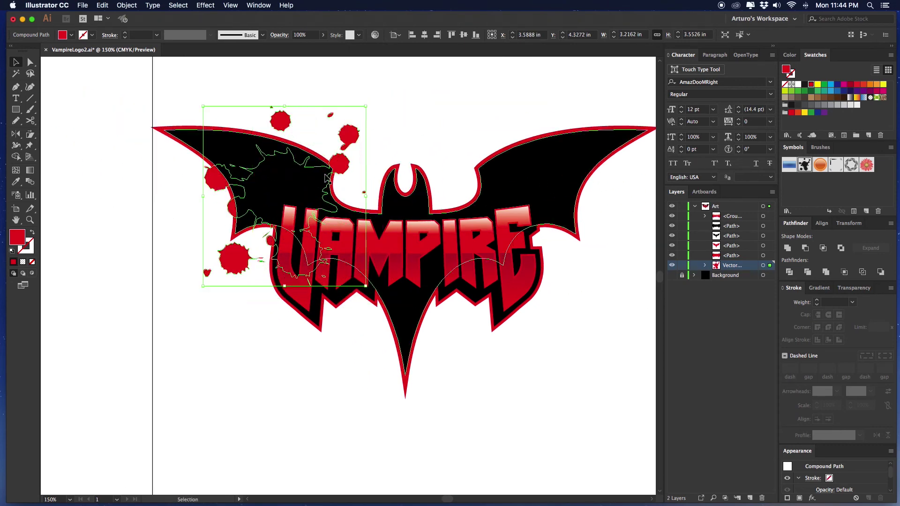
Rotate the left-wing splatter, place a copy behind the middle of the logo, and rotate and enlarge that copy.
{"action": "left_click_drag", "start_coordinate": [362, 106], "coordinate": [424, 198]}
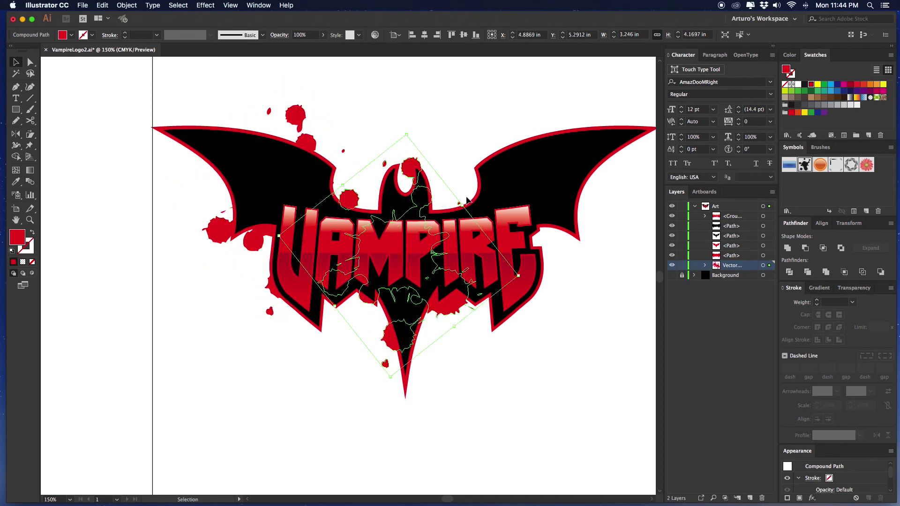
{"action": "left_click_drag", "start_coordinate": [409, 130], "coordinate": [244, 174]}
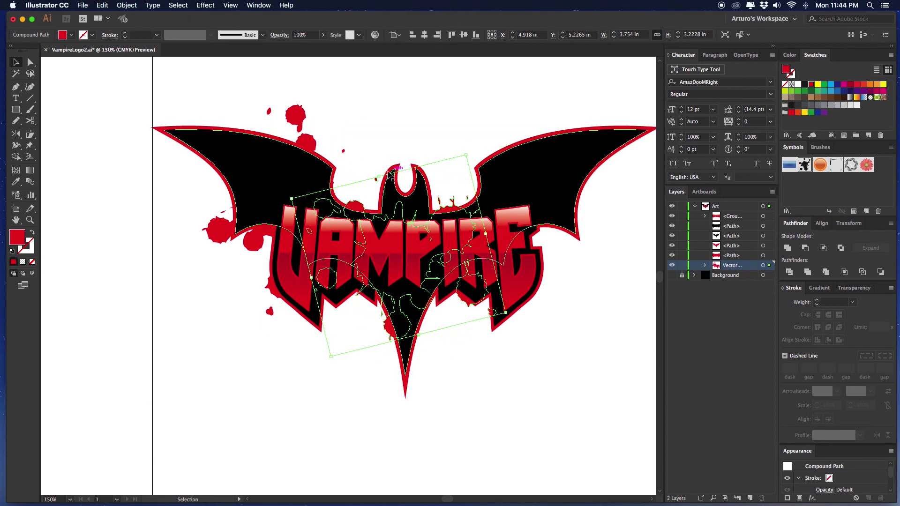
{"action": "left_click_drag", "start_coordinate": [376, 179], "coordinate": [375, 166]}
{"action": "mouse_move", "coordinate": [473, 155]}
{"action": "left_mouse_down"}
{"action": "mouse_move", "coordinate": [464, 143]}
{"action": "mouse_move", "coordinate": [471, 138]}
{"action": "left_mouse_up"}
Place another copy of the red splatter behind the bat's right wing, and adjust its rotation, size and position.
{"action": "scroll", "coordinate": [348, 201], "scroll_direction": "right", "scroll_amount": 5}
{"action": "left_click_drag", "start_coordinate": [348, 200], "coordinate": [550, 139]}
{"action": "left_click_drag", "start_coordinate": [573, 247], "coordinate": [574, 176]}
{"action": "left_click_drag", "start_coordinate": [483, 129], "coordinate": [492, 138]}
{"action": "left_click_drag", "start_coordinate": [574, 188], "coordinate": [550, 179]}
{"action": "left_click", "coordinate": [586, 167]}
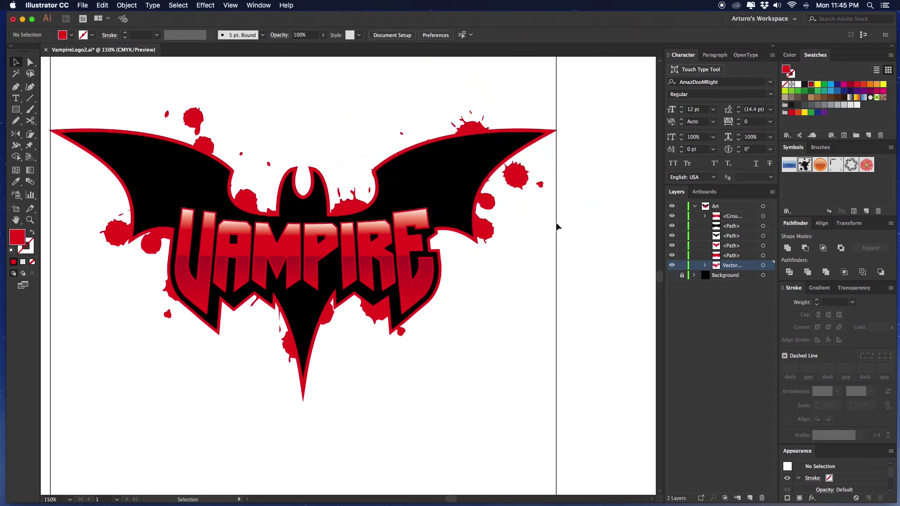
{"action": "scroll", "coordinate": [557, 225], "scroll_direction": "down", "scroll_amount": 1}
{"action": "left_click", "coordinate": [209, 104]}
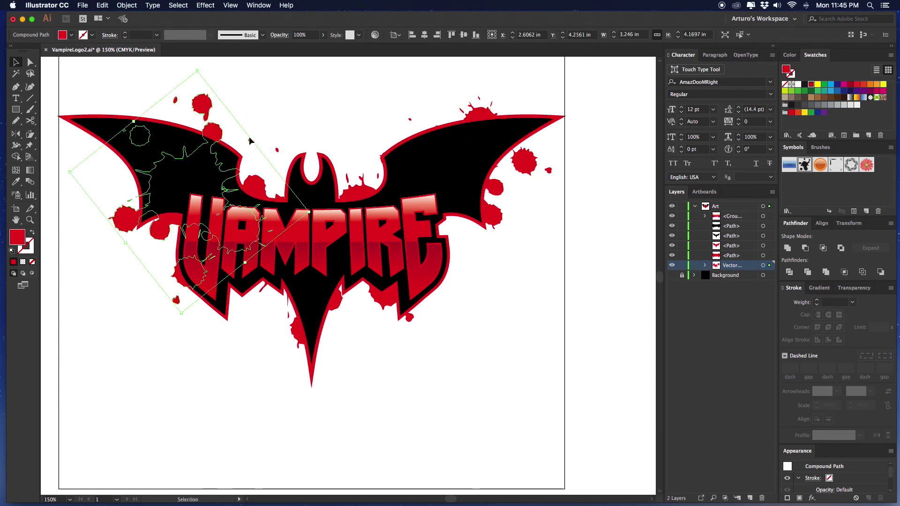
{"action": "left_click", "coordinate": [420, 335]}
{"action": "scroll", "coordinate": [420, 342], "scroll_direction": "down", "scroll_amount": 1}
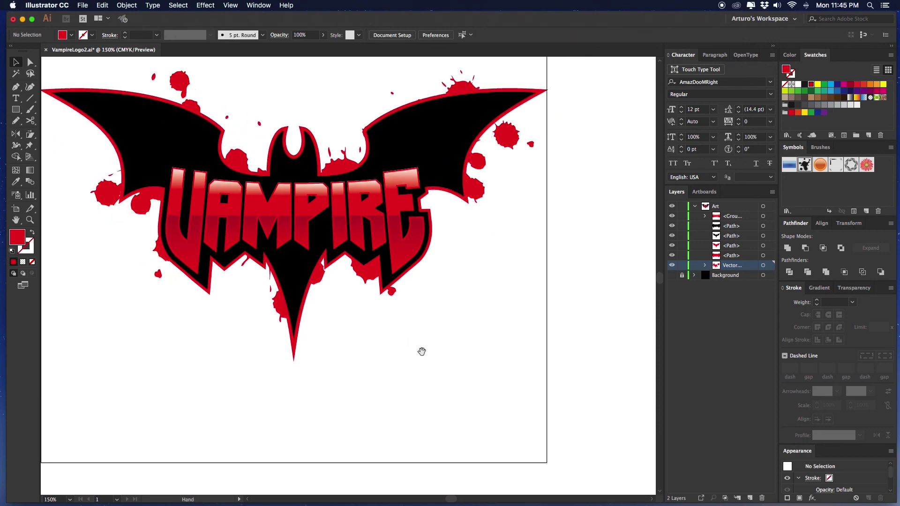
{"action": "key", "text": "super+minus"}
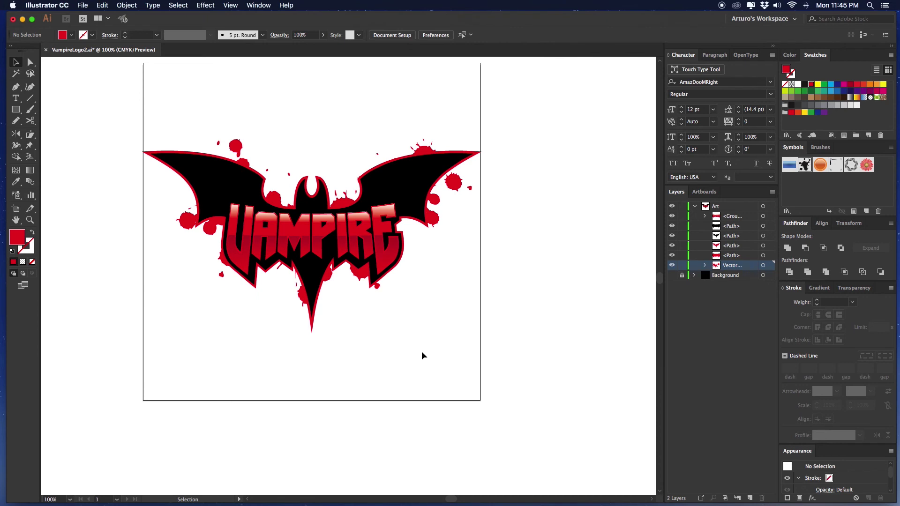
{"action": "scroll", "coordinate": [422, 347], "scroll_direction": "down", "scroll_amount": 1}
{"action": "key", "text": "super+plus"}
{"action": "key", "text": "p"}
{"action": "left_click_drag", "start_coordinate": [423, 348], "coordinate": [385, 272]}
{"action": "left_click_drag", "start_coordinate": [395, 196], "coordinate": [397, 198]}
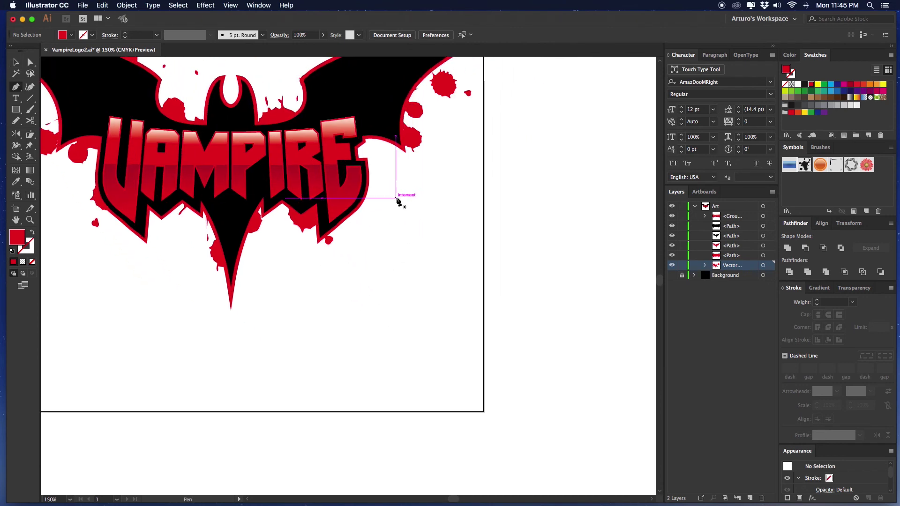
{"action": "left_click", "coordinate": [406, 194]}
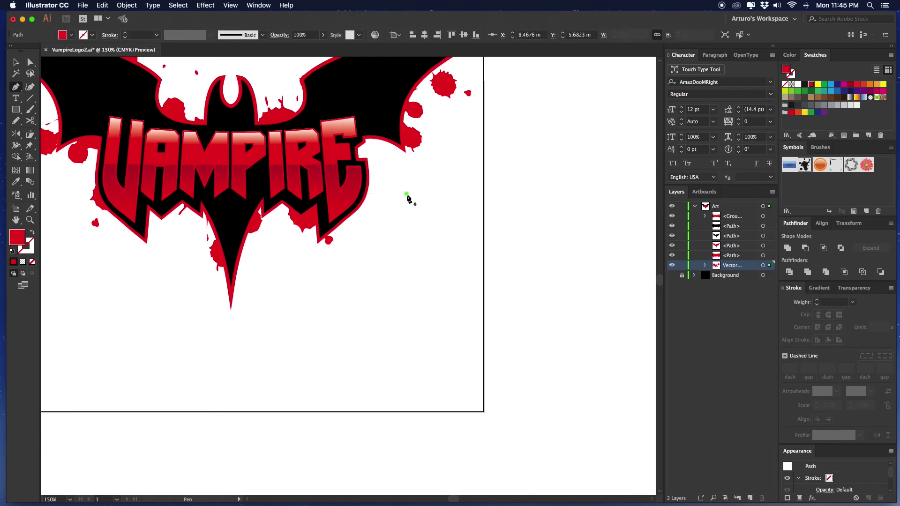
{"action": "key", "text": "super+z"}
Draw a vertical line about 2.32 in long beside the logo with a red 20 pt stroke and round caps.
{"action": "key", "text": "backslash"}
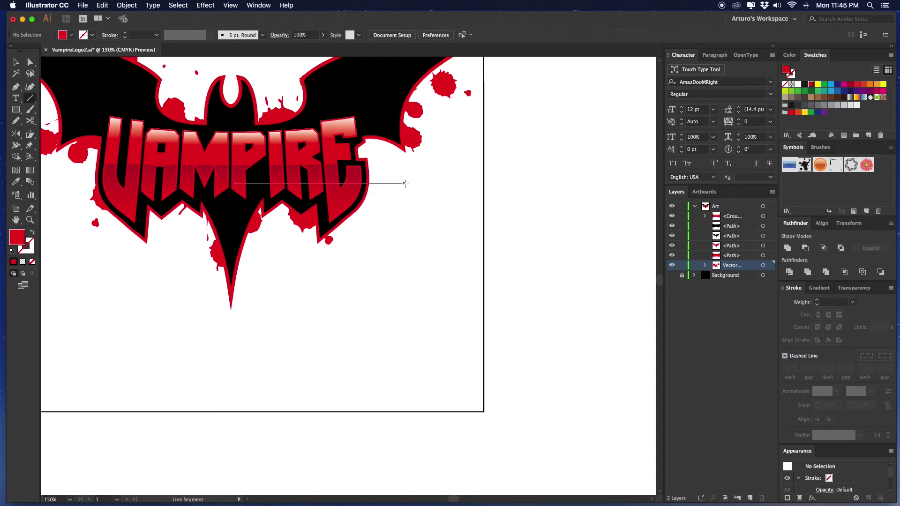
{"action": "mouse_move", "coordinate": [405, 184]}
{"action": "left_mouse_down"}
{"action": "mouse_move", "coordinate": [404, 312]}
{"action": "mouse_move", "coordinate": [406, 303]}
{"action": "left_mouse_up"}
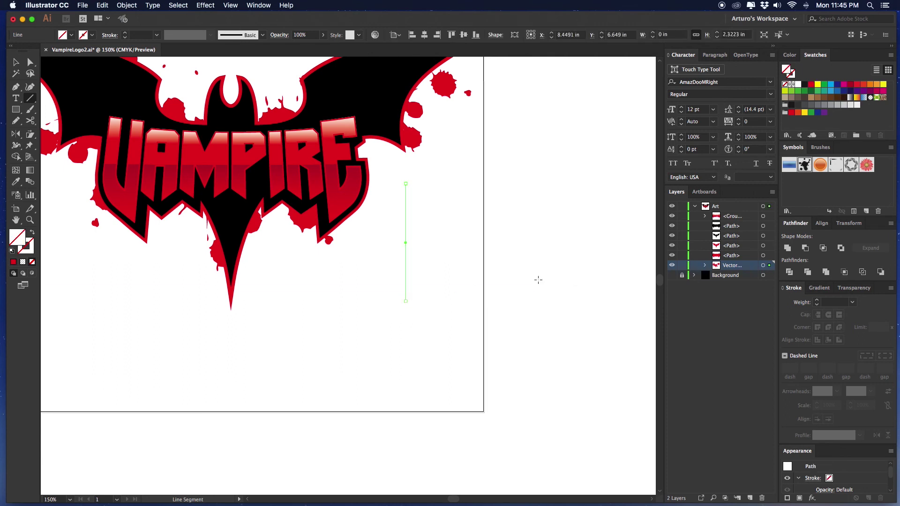
{"action": "left_click", "coordinate": [812, 85]}
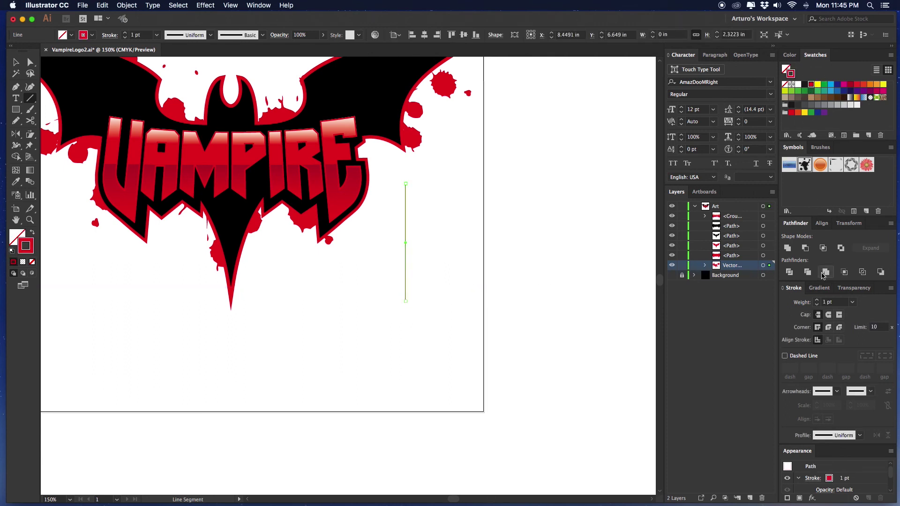
{"action": "left_click", "coordinate": [817, 303]}
{"action": "left_click", "coordinate": [817, 303]}
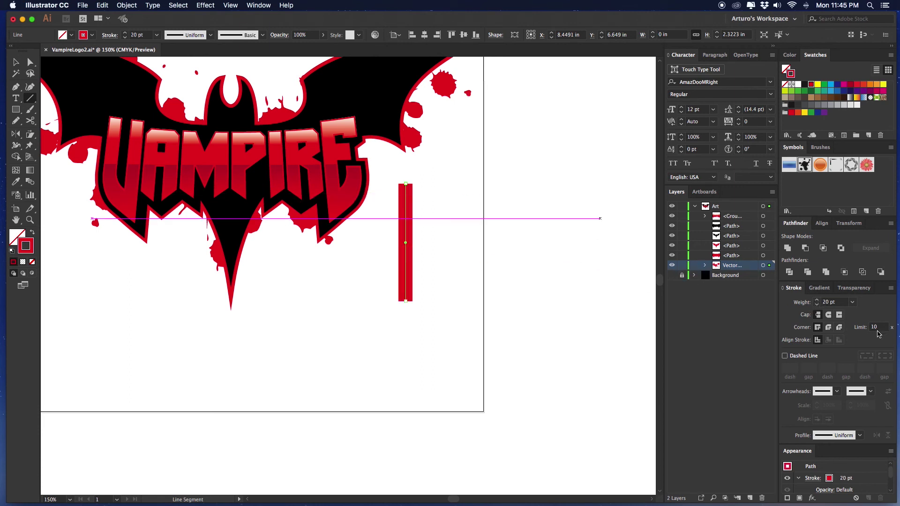
{"action": "left_click", "coordinate": [828, 316]}
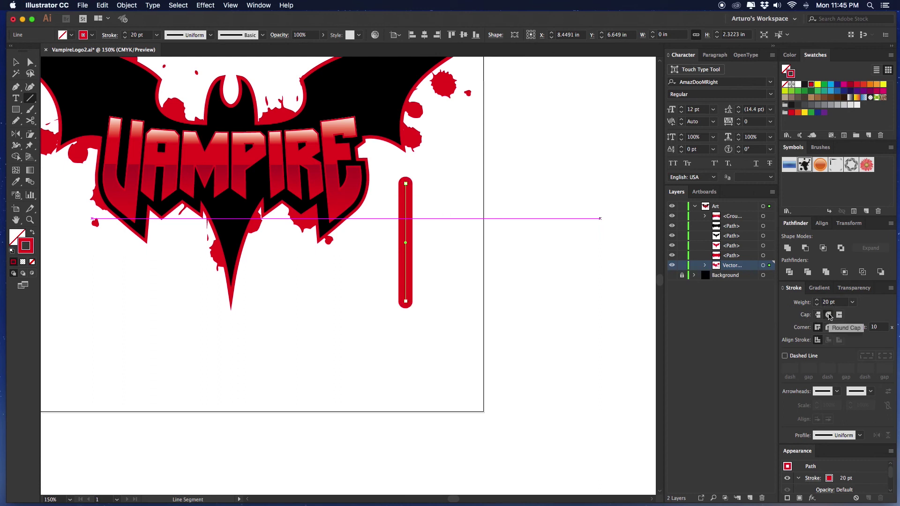
Narrow the red line's stroke just above its lower end with the Width tool to shape a blood drip.
{"action": "left_click", "coordinate": [127, 5]}
{"action": "left_click", "coordinate": [447, 139]}
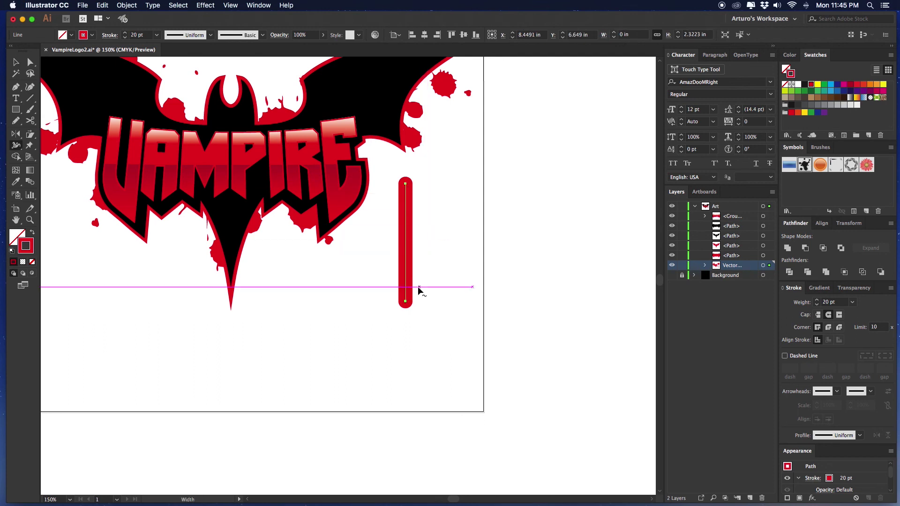
{"action": "key", "text": "shift+w"}
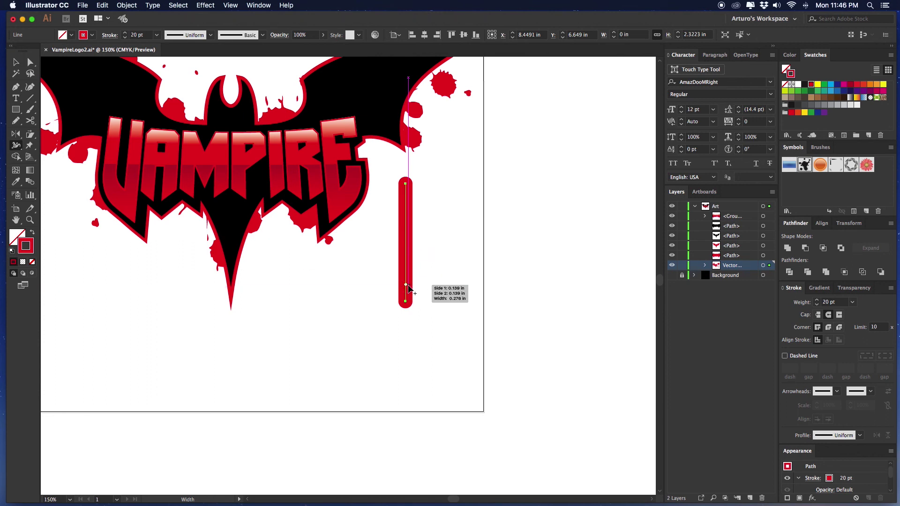
{"action": "mouse_move", "coordinate": [413, 285]}
{"action": "left_mouse_down"}
{"action": "mouse_move", "coordinate": [414, 301]}
{"action": "mouse_move", "coordinate": [408, 287]}
{"action": "left_mouse_up"}
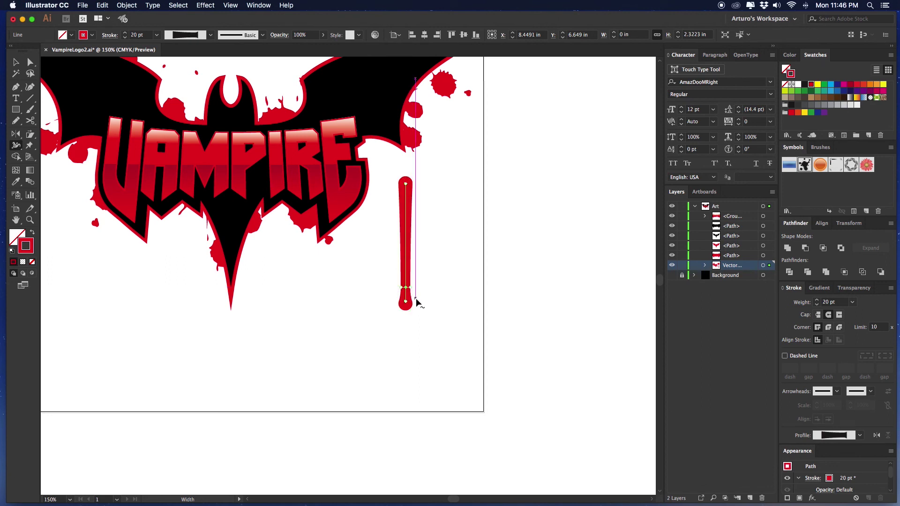
{"action": "key", "text": "v"}
{"action": "left_click", "coordinate": [451, 293]}
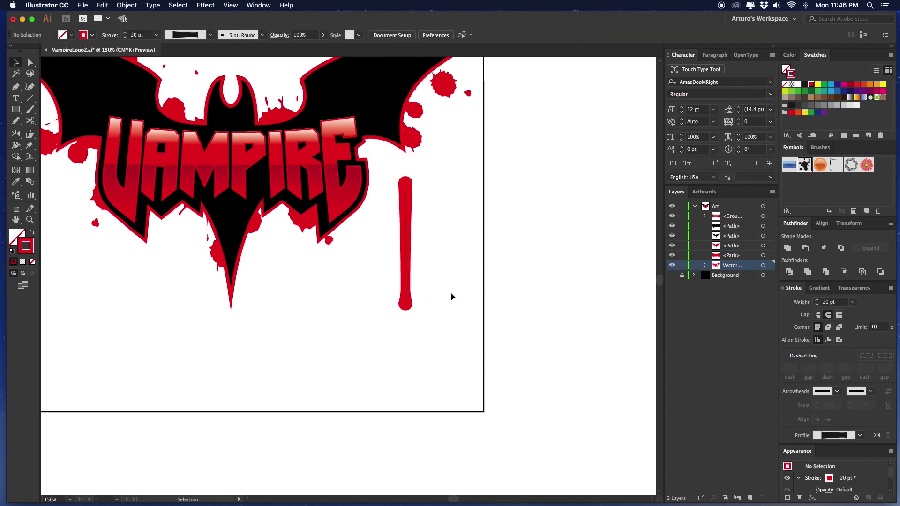
Expand the appearance of the drip line into a filled shape.
{"action": "left_click_drag", "start_coordinate": [438, 239], "coordinate": [410, 298]}
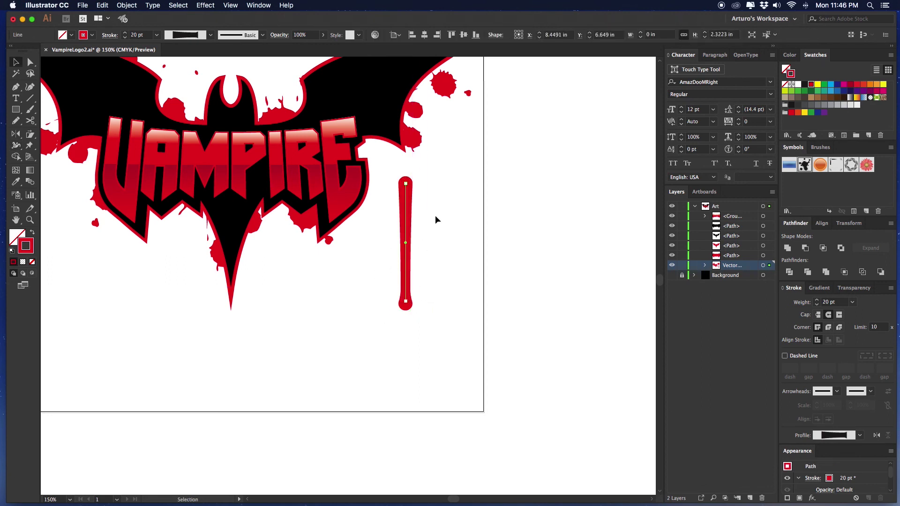
{"action": "left_click", "coordinate": [124, 6]}
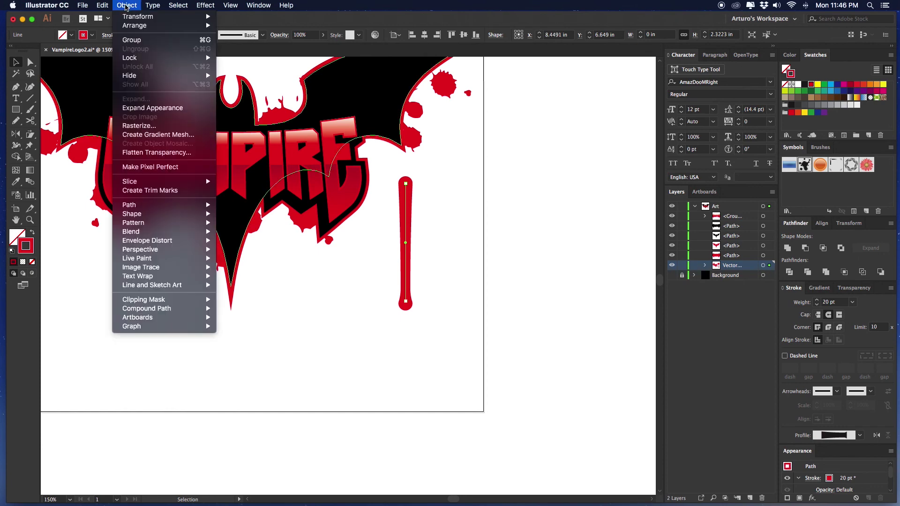
{"action": "left_click", "coordinate": [152, 108]}
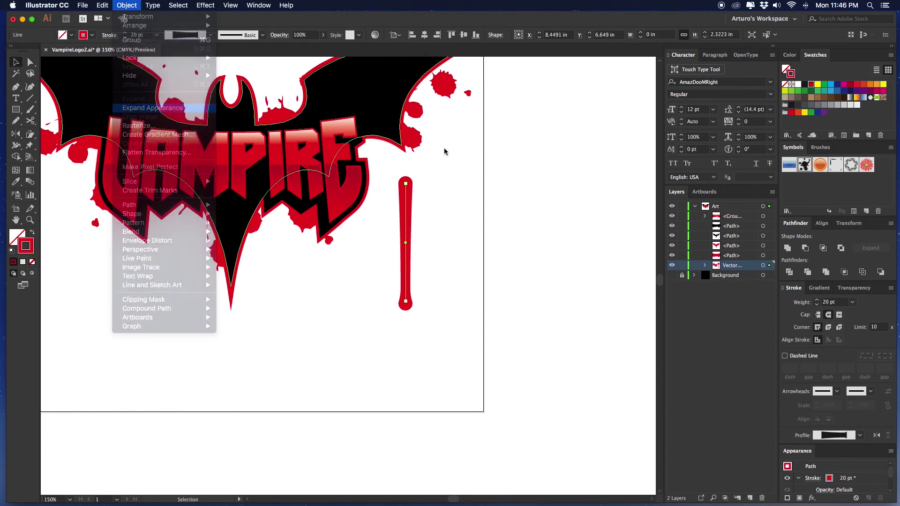
Apply a Roughen effect to the drip with relative size 1%, detail 1/in and smooth points.
{"action": "left_click", "coordinate": [204, 6]}
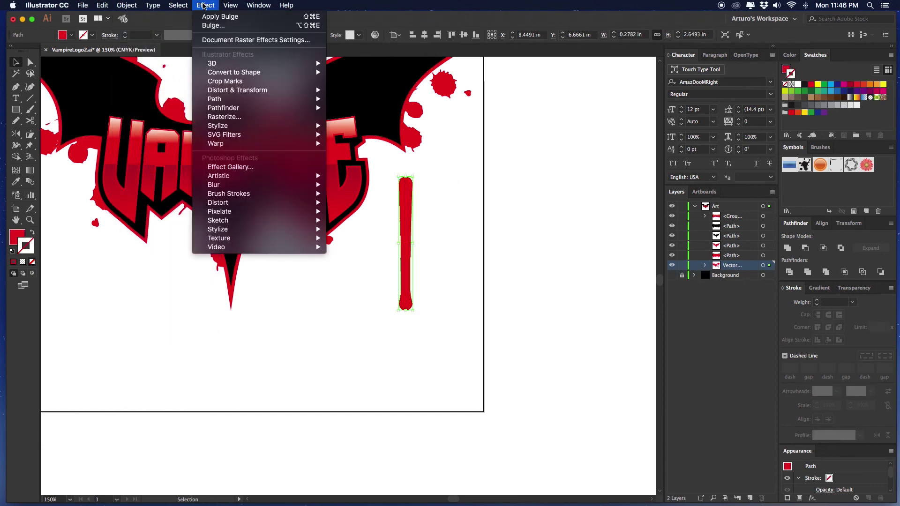
{"action": "mouse_move", "coordinate": [251, 92]}
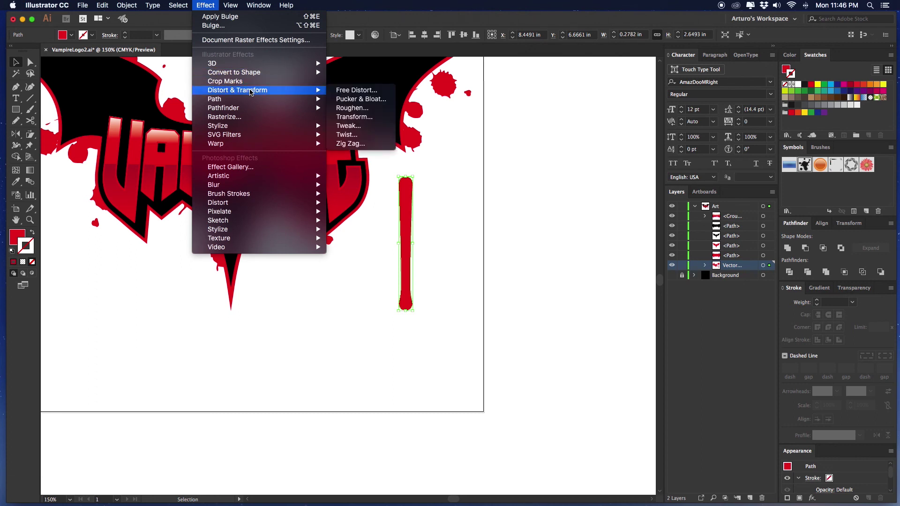
{"action": "left_click", "coordinate": [357, 109]}
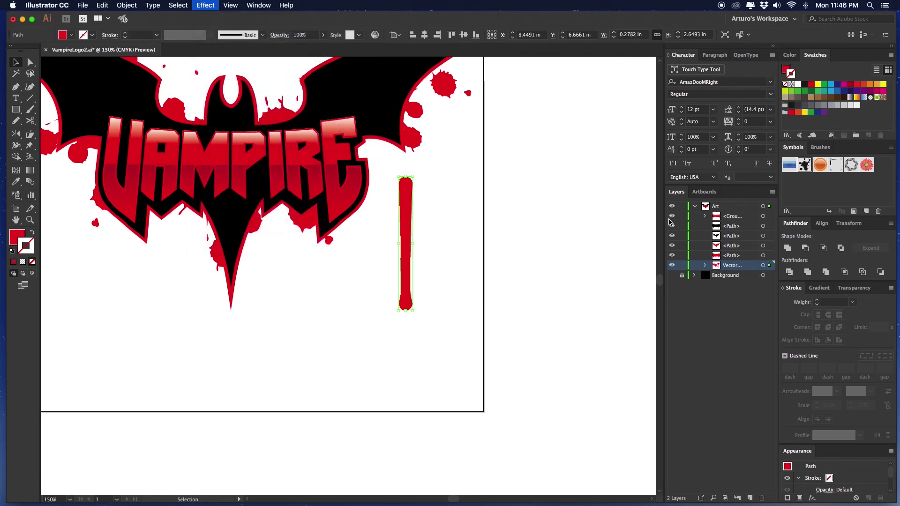
{"action": "left_click_drag", "start_coordinate": [443, 193], "coordinate": [563, 164]}
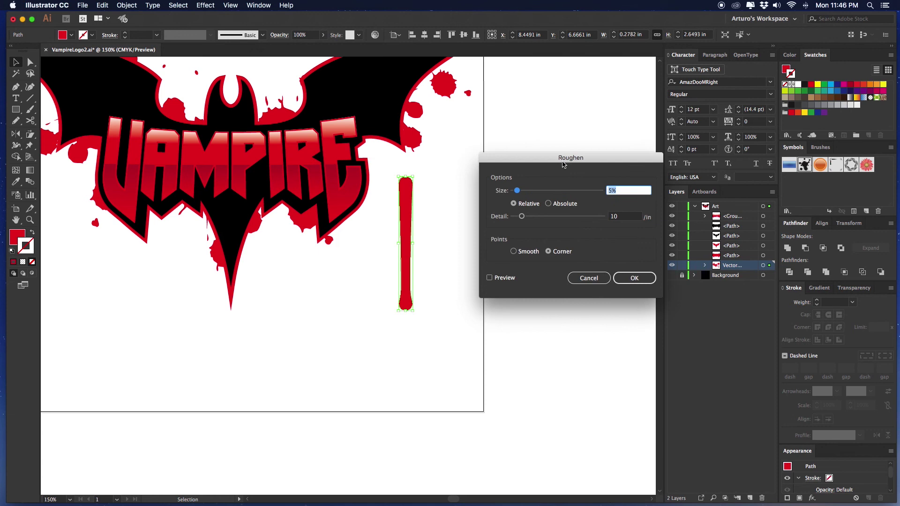
{"action": "left_click", "coordinate": [490, 278]}
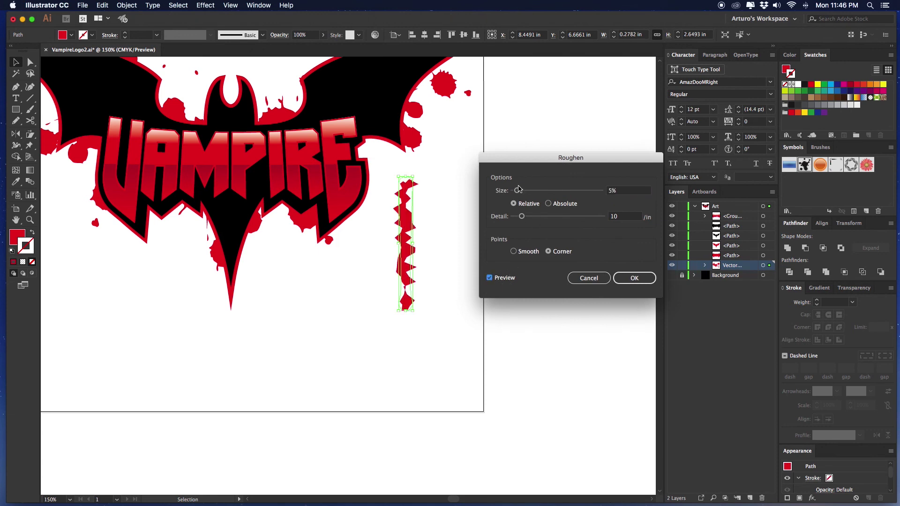
{"action": "left_click_drag", "start_coordinate": [518, 189], "coordinate": [517, 219]}
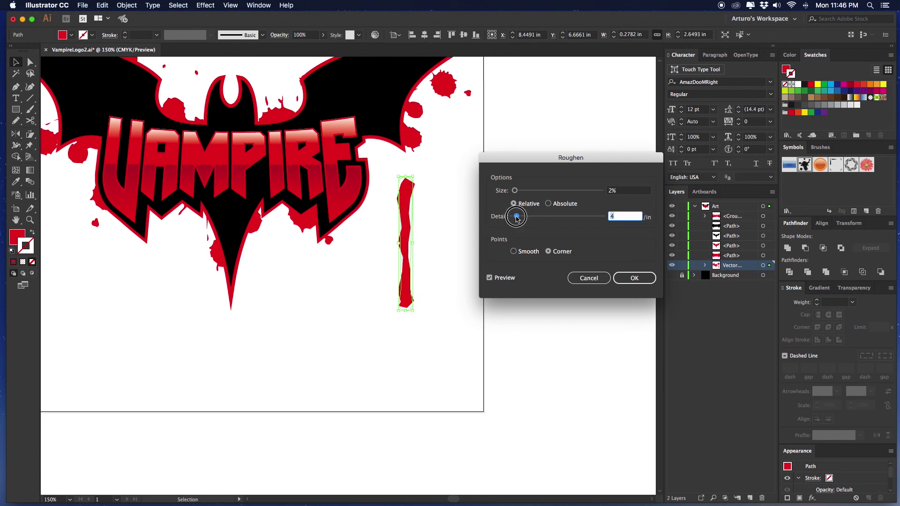
{"action": "mouse_move", "coordinate": [516, 219]}
{"action": "left_mouse_down"}
{"action": "mouse_move", "coordinate": [514, 191]}
{"action": "mouse_move", "coordinate": [514, 217]}
{"action": "left_mouse_up"}
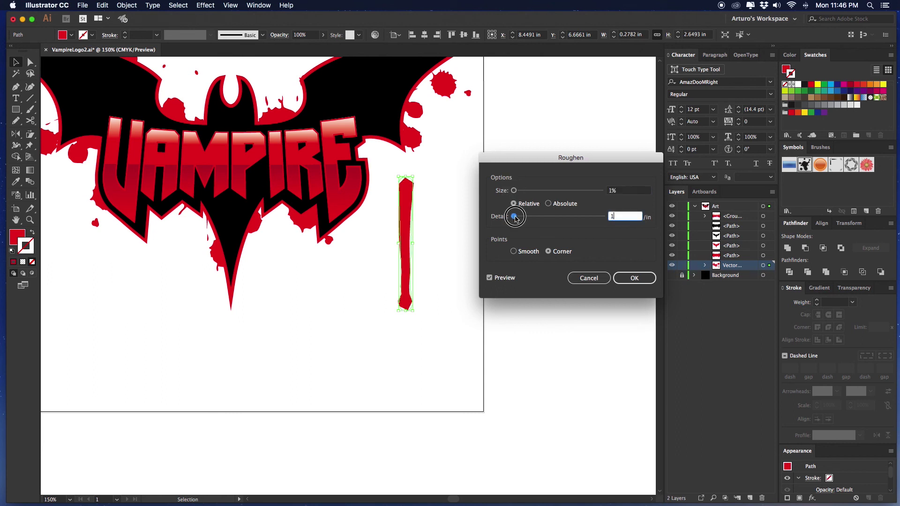
{"action": "left_click", "coordinate": [526, 255]}
{"action": "left_click", "coordinate": [629, 280]}
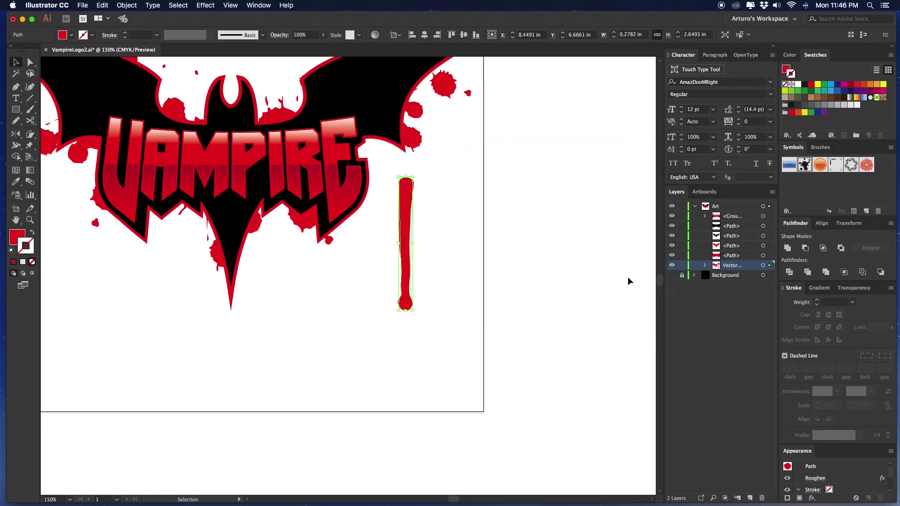
Edit the drip's Roughen effect, keeping size at 1% and setting detail to 4/in, with the preview on.
{"action": "left_click", "coordinate": [457, 239]}
{"action": "scroll", "coordinate": [449, 220], "scroll_direction": "left", "scroll_amount": 2}
{"action": "left_click", "coordinate": [447, 220]}
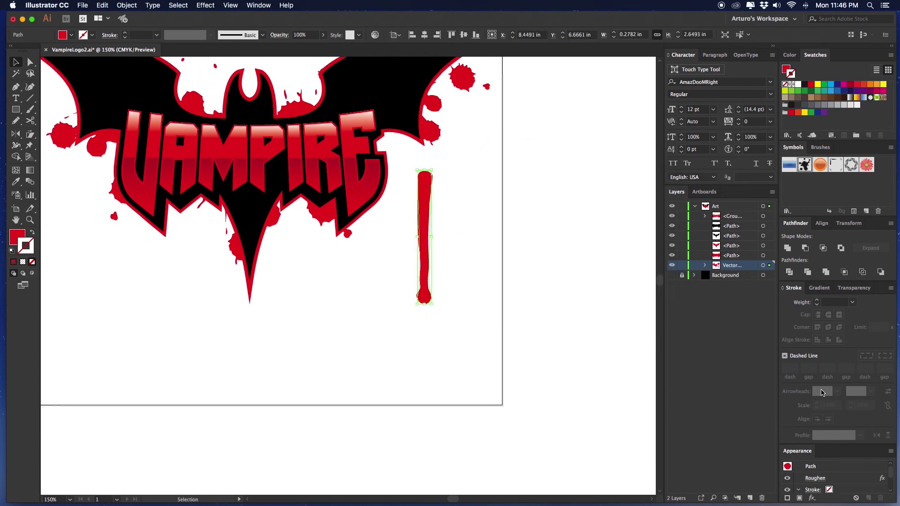
{"action": "left_click", "coordinate": [783, 290]}
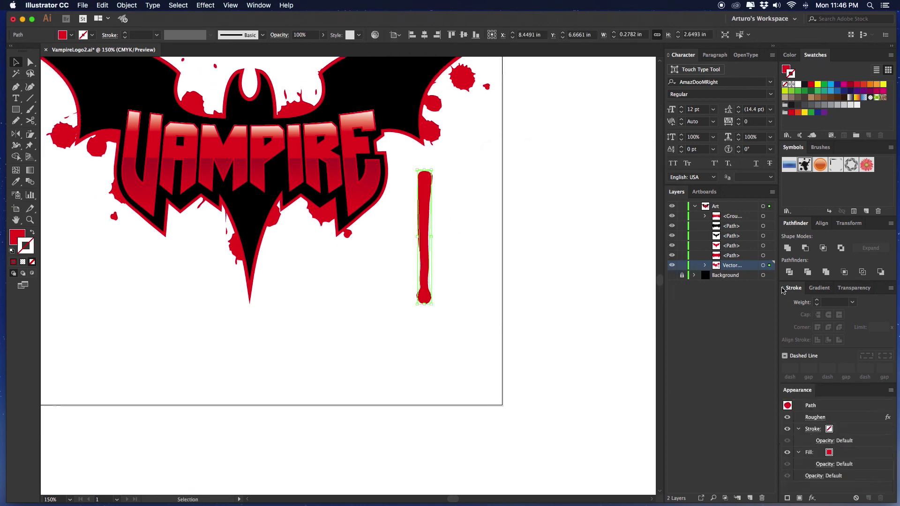
{"action": "left_click", "coordinate": [815, 418]}
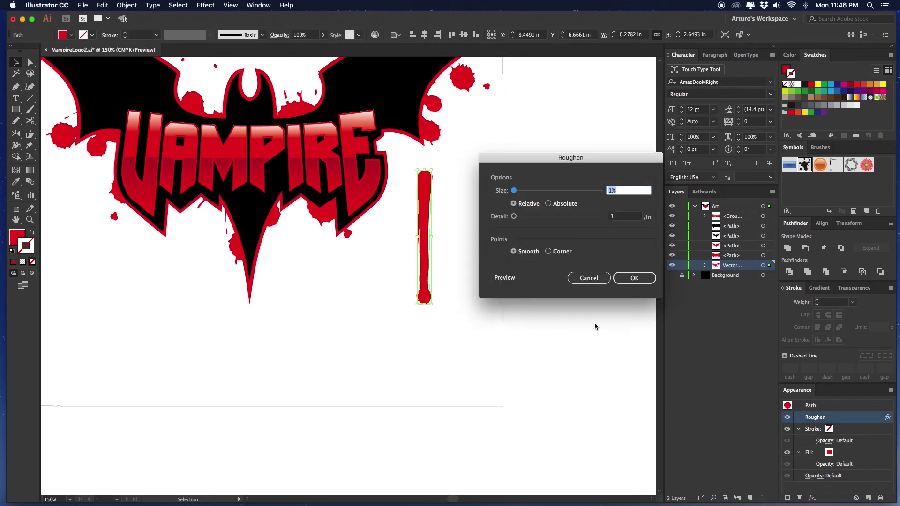
{"action": "left_click", "coordinate": [515, 216]}
{"action": "type", "text": "2"}
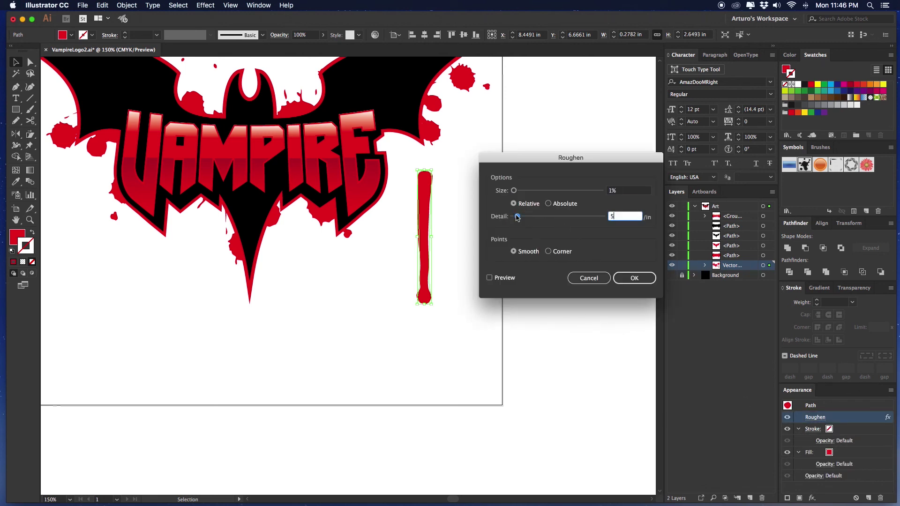
{"action": "left_click", "coordinate": [514, 191]}
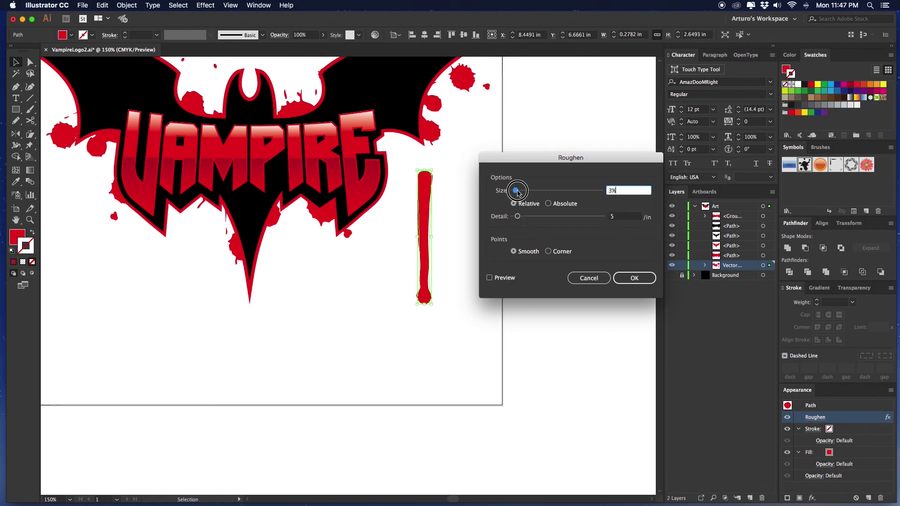
{"action": "left_click_drag", "start_coordinate": [517, 193], "coordinate": [513, 192]}
{"action": "left_click", "coordinate": [489, 278]}
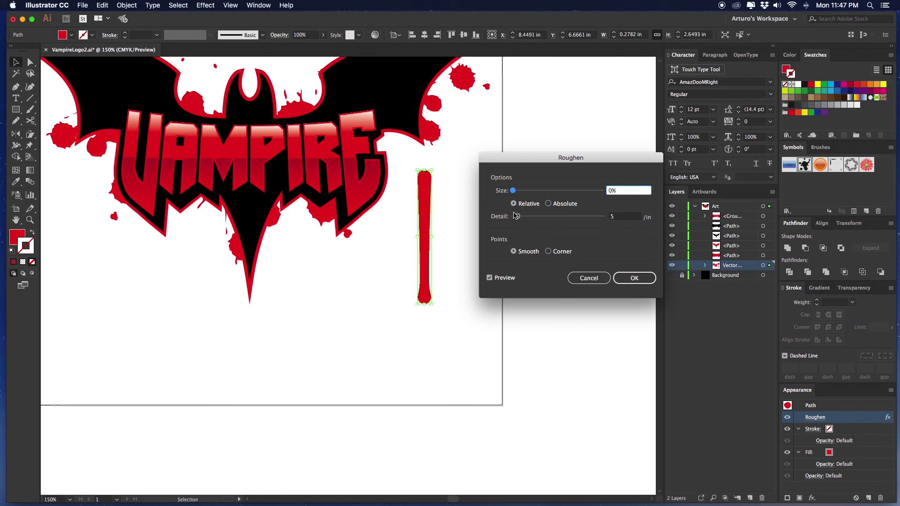
{"action": "left_click", "coordinate": [515, 192]}
{"action": "key", "text": "Down"}
{"action": "left_click", "coordinate": [514, 191]}
{"action": "key", "text": "Up"}
{"action": "left_click", "coordinate": [517, 217]}
{"action": "key", "text": "Down"}
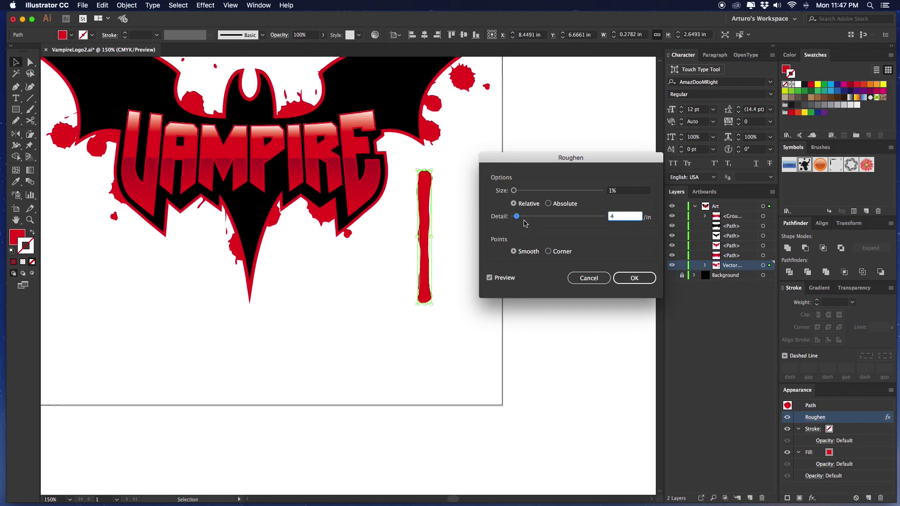
{"action": "left_click", "coordinate": [639, 282]}
Expand the appearance of the roughened drip into an editable path.
{"action": "left_click", "coordinate": [462, 231]}
{"action": "left_click", "coordinate": [424, 205]}
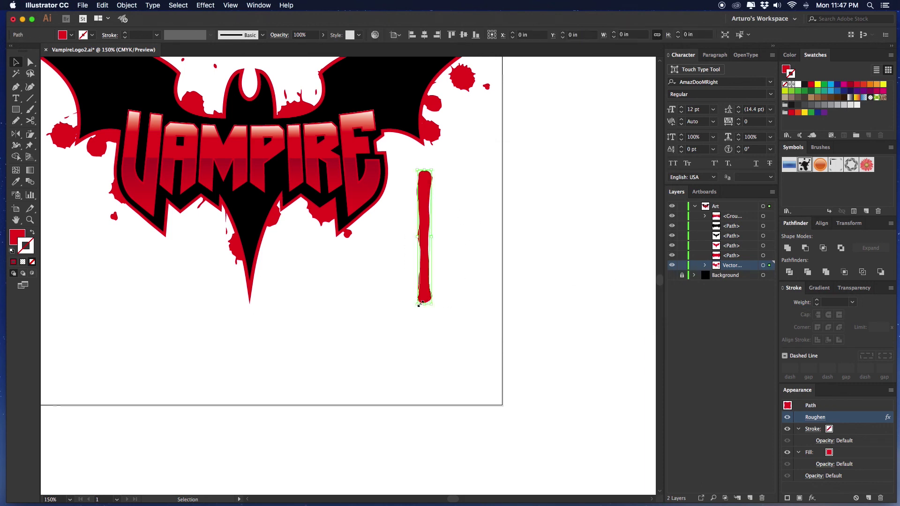
{"action": "left_click", "coordinate": [126, 5]}
{"action": "left_click", "coordinate": [159, 109]}
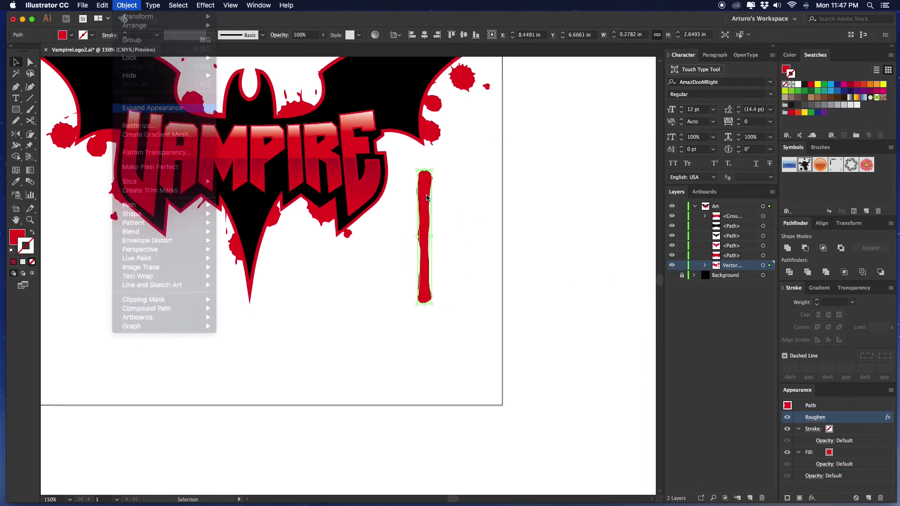
Hang the drip beneath the bat's right wing and place a shortened copy, about 0.27 by 2.27 in, beside the bat's pointed tail.
{"action": "left_click_drag", "start_coordinate": [424, 202], "coordinate": [401, 116]}
{"action": "left_click", "coordinate": [510, 242]}
{"action": "left_click_drag", "start_coordinate": [509, 241], "coordinate": [610, 280]}
{"action": "left_click_drag", "start_coordinate": [509, 218], "coordinate": [383, 323]}
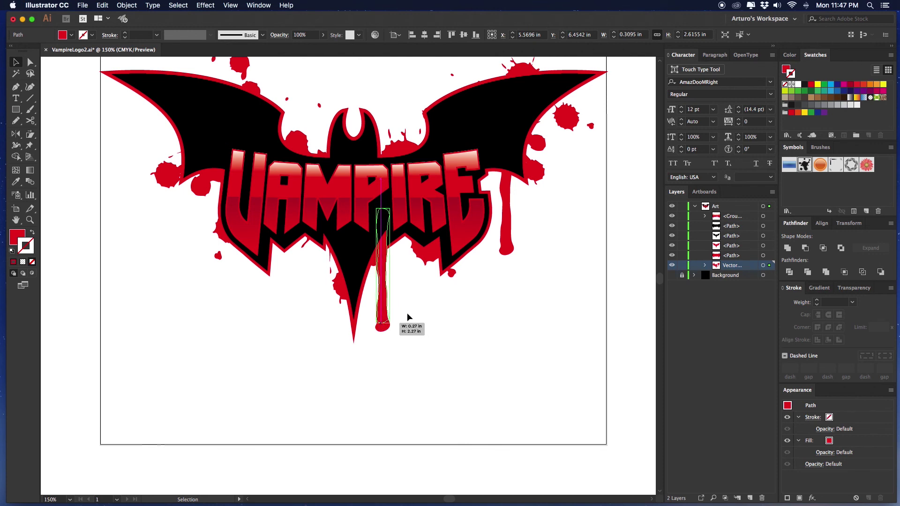
{"action": "left_click", "coordinate": [408, 315]}
Place more drip copies in varied lengths beneath the bat's left wing and under the left half of the lettering.
{"action": "left_click_drag", "start_coordinate": [380, 280], "coordinate": [182, 199]}
{"action": "left_click", "coordinate": [307, 305]}
{"action": "left_click", "coordinate": [249, 323]}
{"action": "left_click", "coordinate": [426, 388]}
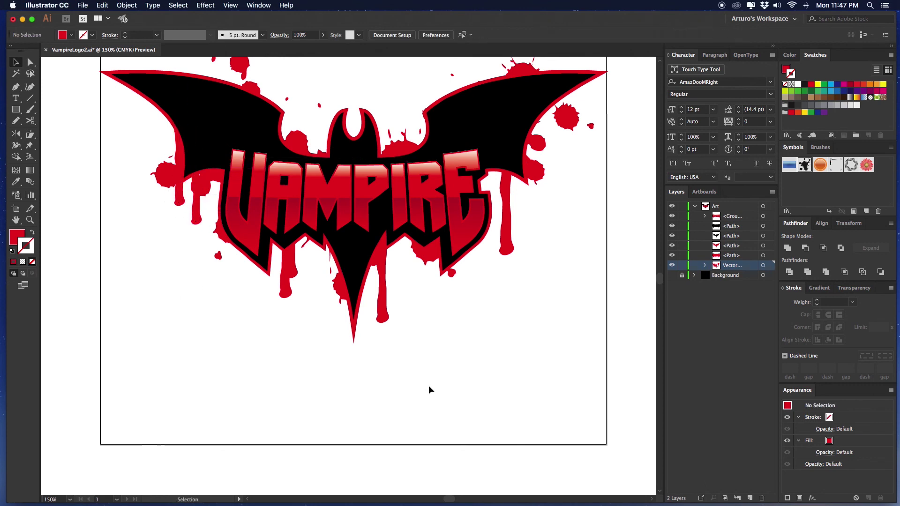
{"action": "key", "text": "super+minus"}
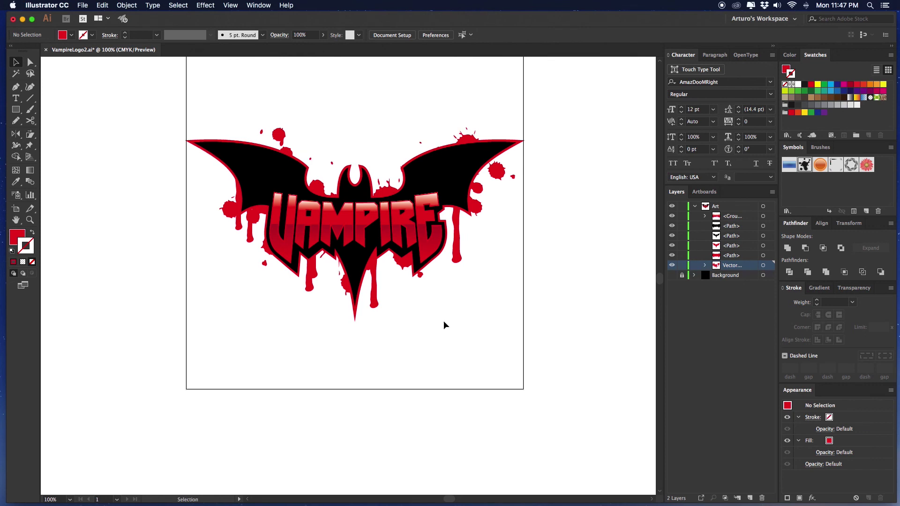
{"action": "key", "text": "super+equal"}
{"action": "left_click_drag", "start_coordinate": [443, 320], "coordinate": [442, 364]}
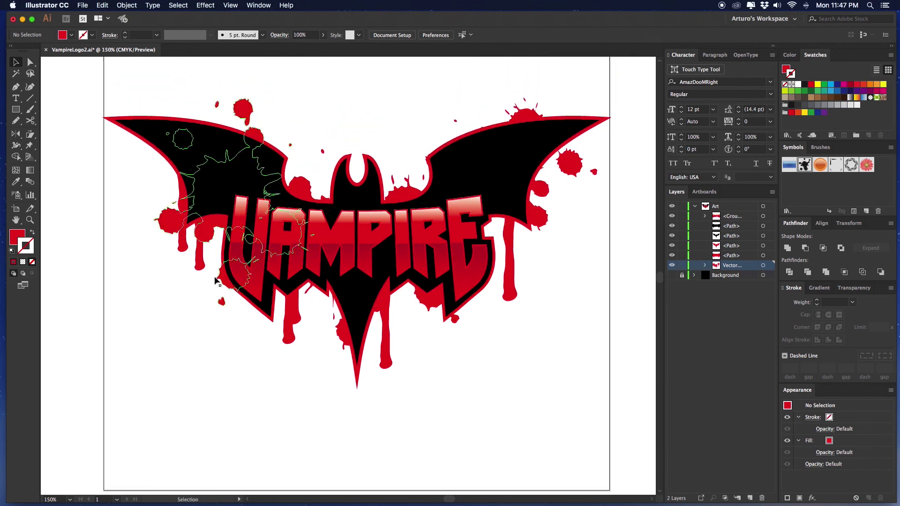
Nudge the inner short drip beneath the bat's left wing slightly down and make the black Background layer visible.
{"action": "left_click_drag", "start_coordinate": [200, 269], "coordinate": [203, 272]}
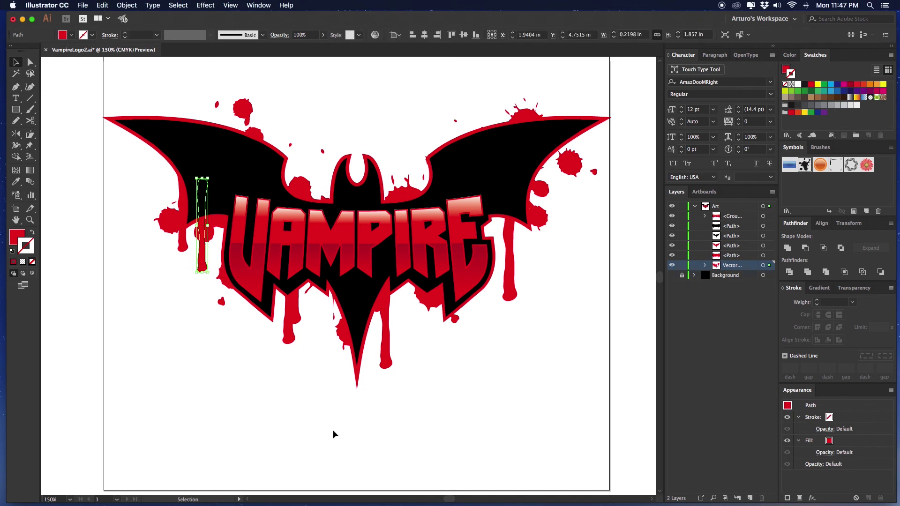
{"action": "left_click", "coordinate": [403, 420]}
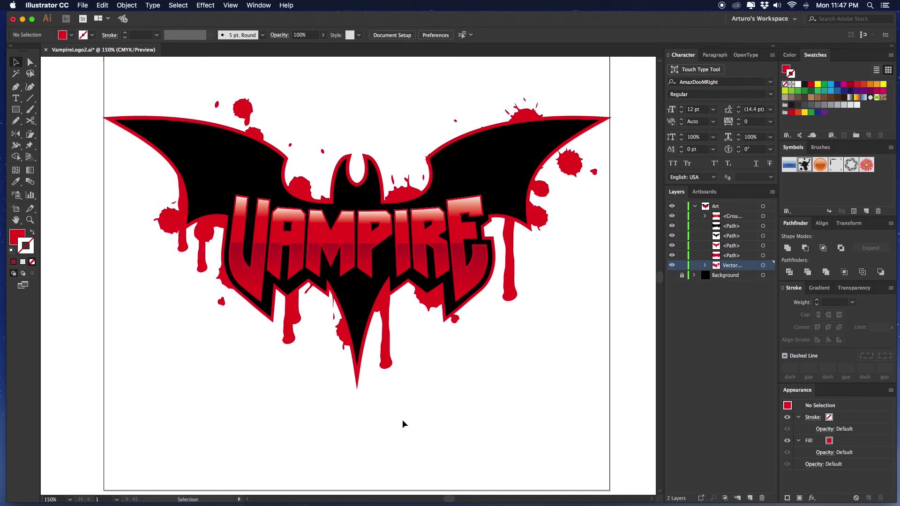
{"action": "left_click", "coordinate": [671, 275]}
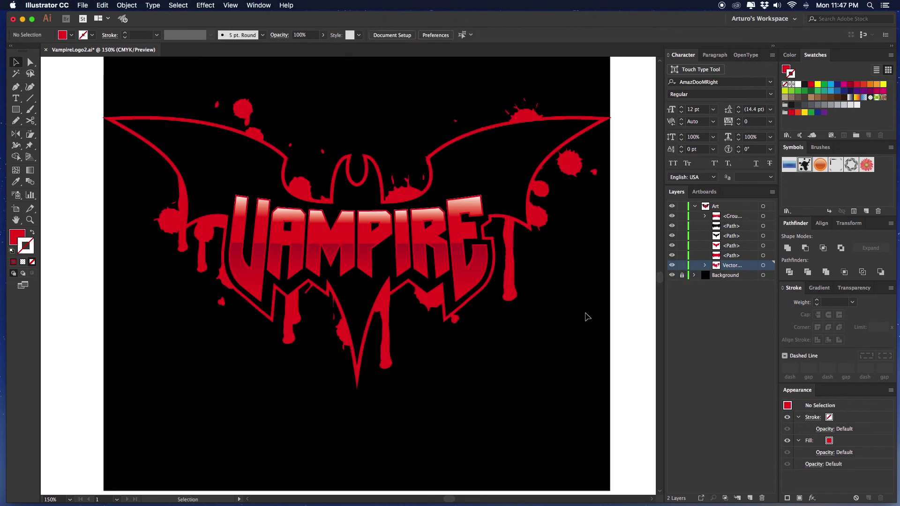
{"action": "left_click", "coordinate": [631, 299]}
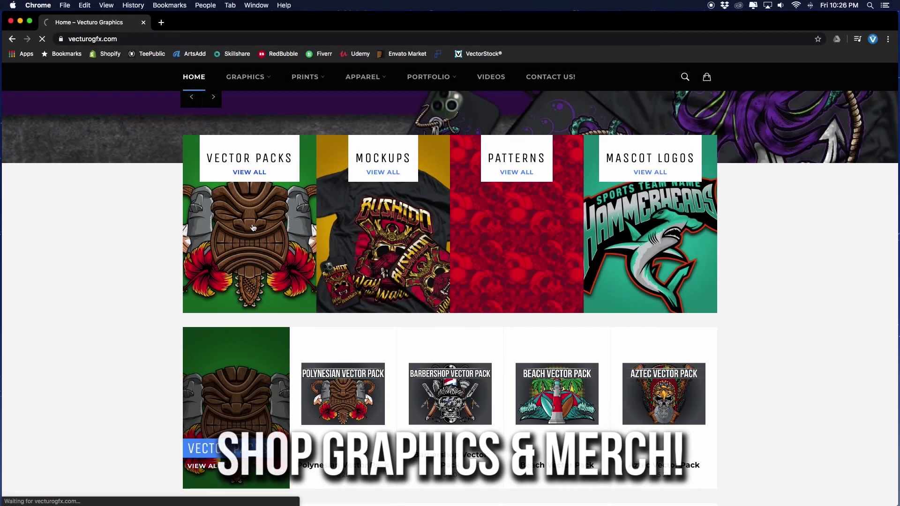
Switch to vecturogfx.com in Chrome and view the Aztec Vector Pack, Unisex Wrinkle Tee Mockup and Polynesian Seamless Vector Pattern product pages.
{"action": "left_click", "coordinate": [557, 263]}
{"action": "mouse_move", "coordinate": [278, 164]}
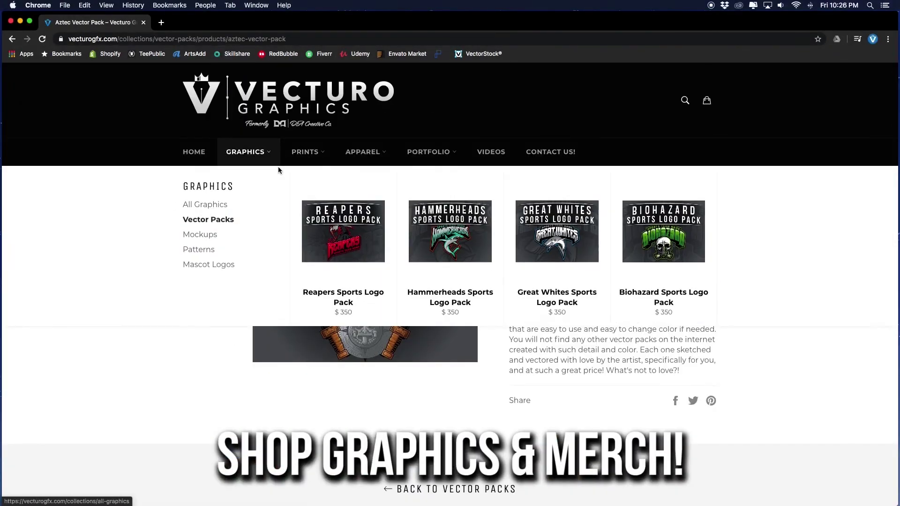
{"action": "left_click", "coordinate": [200, 234]}
{"action": "left_click", "coordinate": [347, 282]}
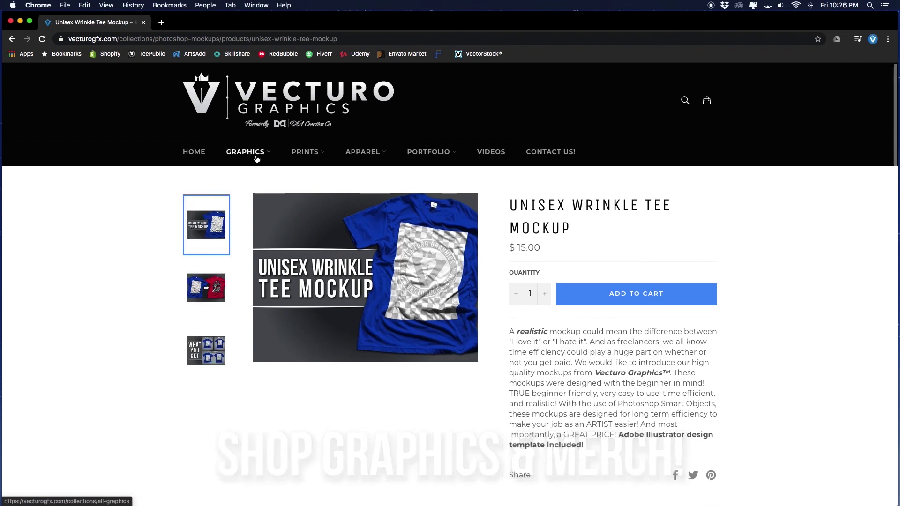
{"action": "left_click", "coordinate": [200, 251]}
{"action": "left_click", "coordinate": [337, 287]}
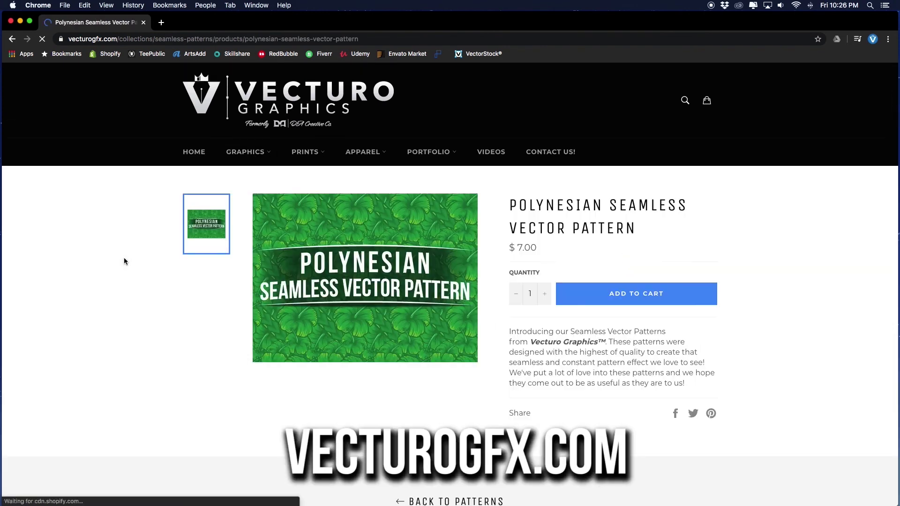
View the "Mana Vibes" Polynesian Sherpa Hoodie Sweater from the apparel range and open a product from the prints range.
{"action": "mouse_move", "coordinate": [364, 151]}
{"action": "left_click", "coordinate": [446, 237]}
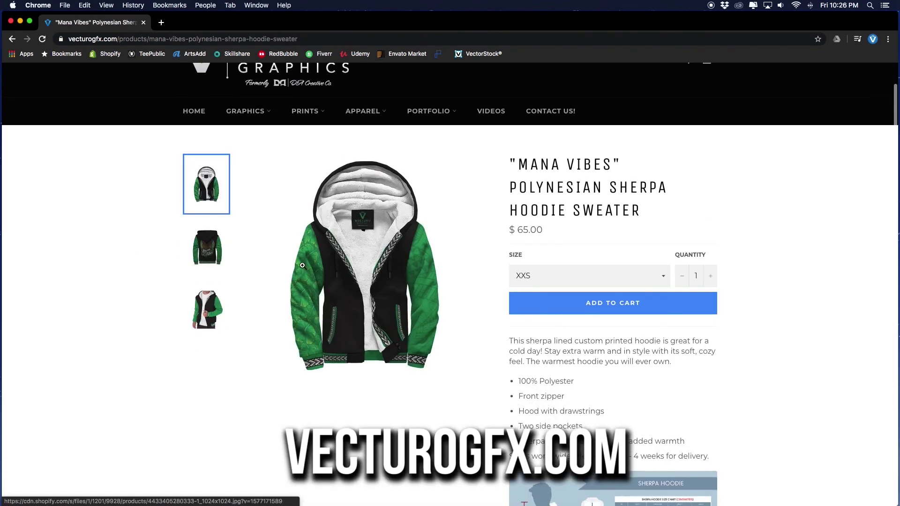
{"action": "mouse_move", "coordinate": [305, 111]}
{"action": "left_click", "coordinate": [391, 217]}
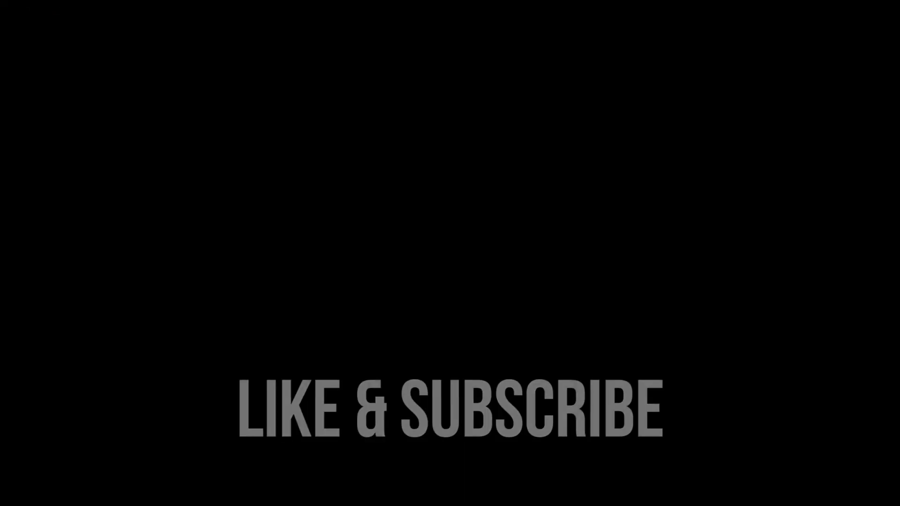